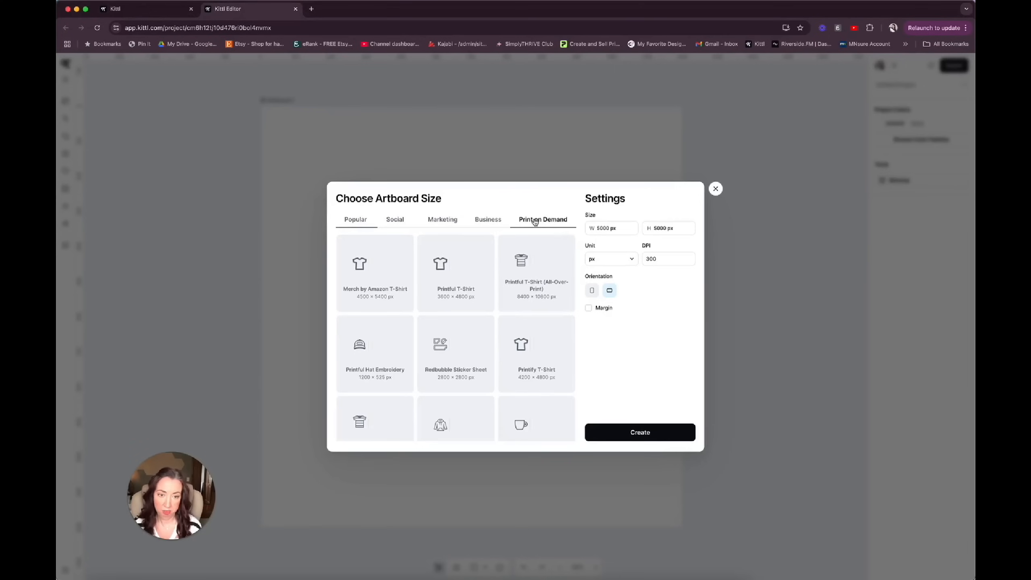
# Browse the print-on-demand artboard presets, then create a custom 5000 × 5000 px artboard at 300 DPI.
pyautogui.scroll(-5, 530, 344)
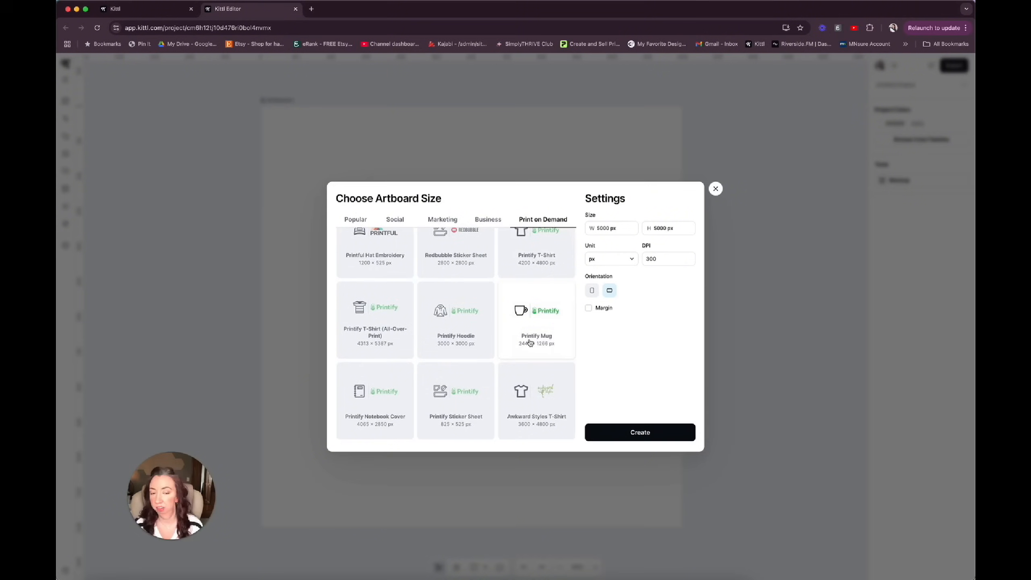
pyautogui.scroll(5, 530, 343)
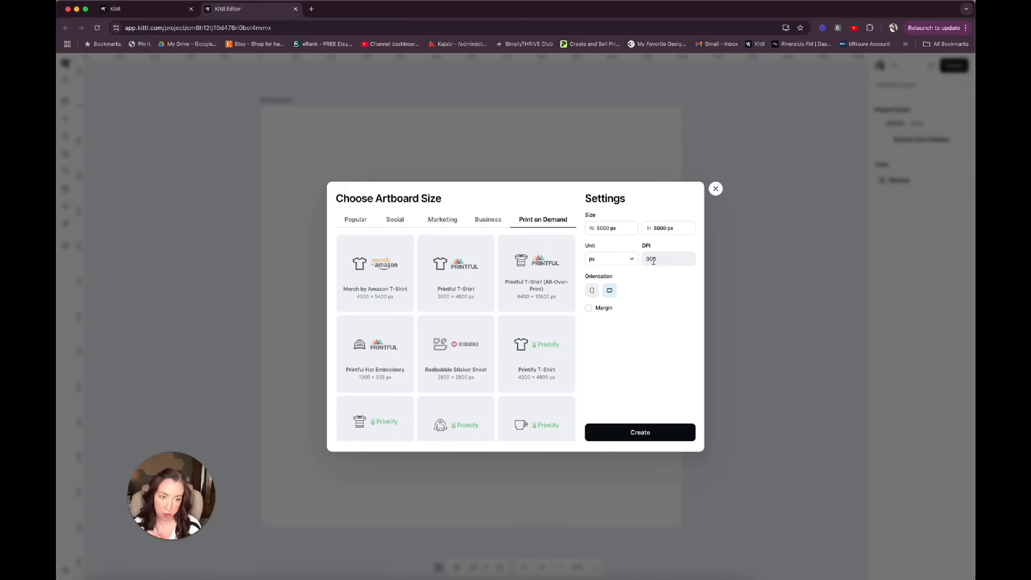
pyautogui.click(637, 434)
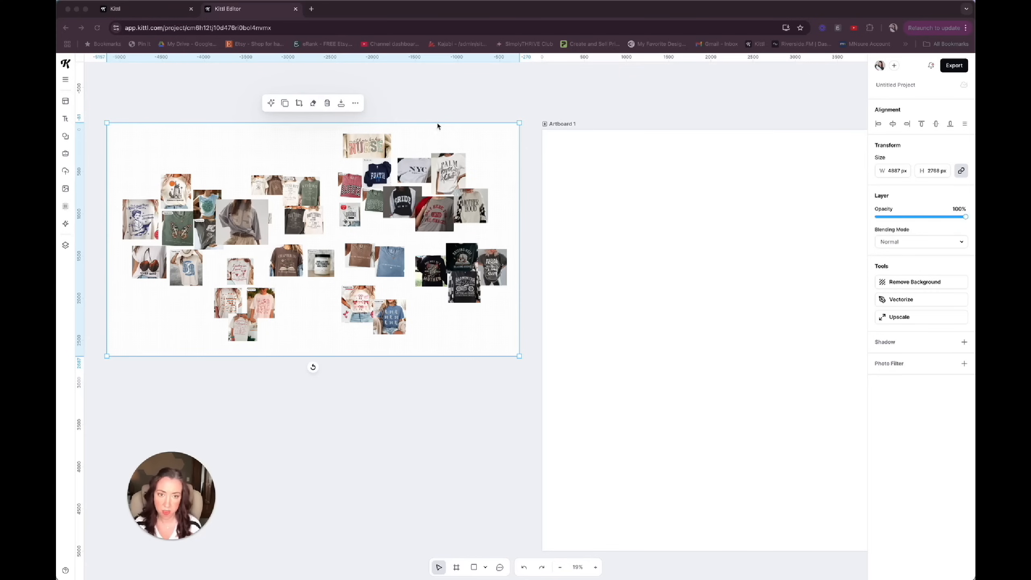
# Reposition the shirt inspiration collage beside Artboard 1 and enlarge it to about 5302 × 3003 px.
pyautogui.click(385, 166)
pyautogui.moveTo(387, 162)
pyautogui.mouseDown()
pyautogui.moveTo(373, 142)
pyautogui.moveTo(392, 151)
pyautogui.mouseUp()
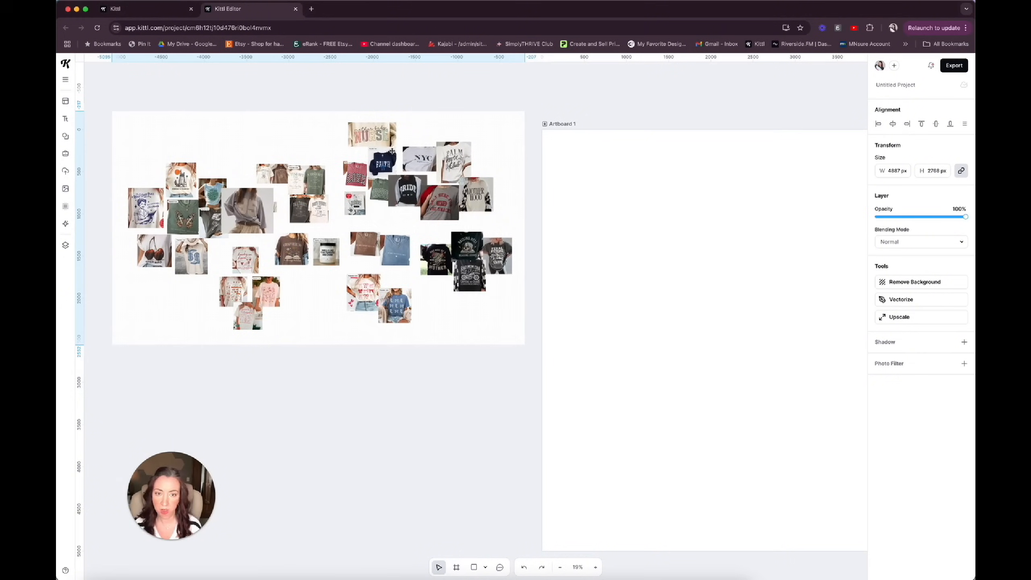
pyautogui.moveTo(115, 346); pyautogui.dragTo(75, 365)
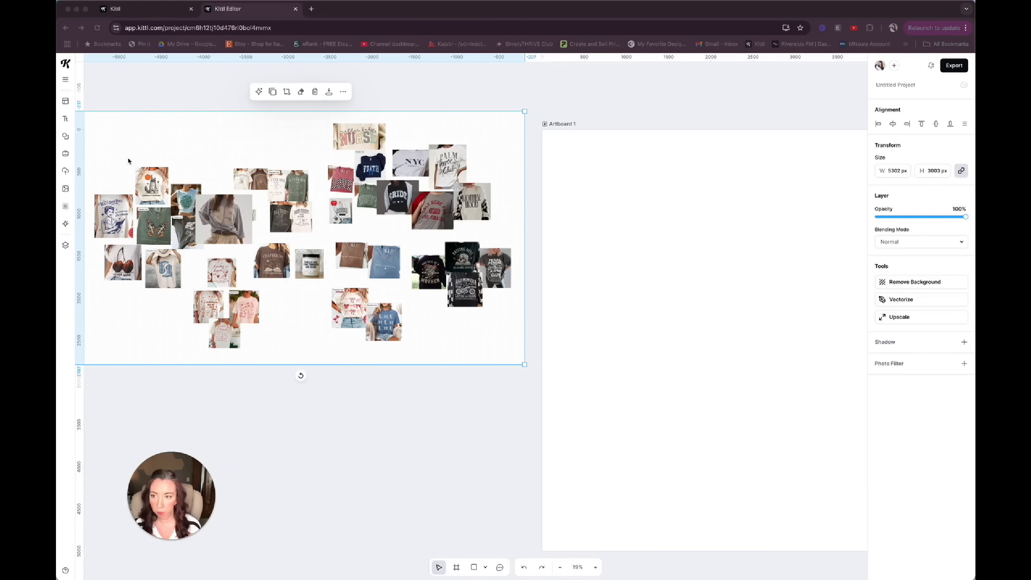
# Search the template library for "tiger".
pyautogui.click(66, 102)
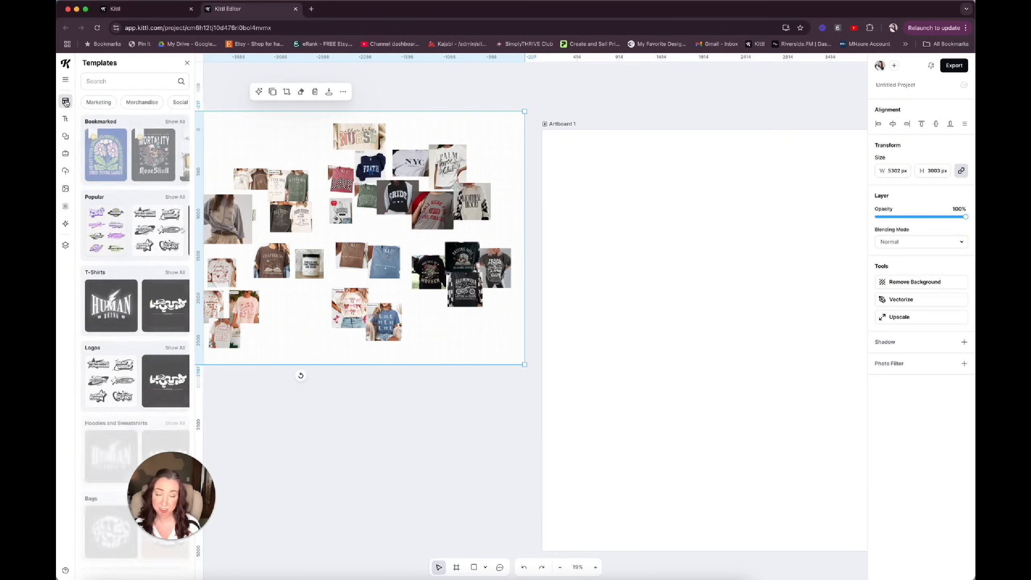
pyautogui.scroll(-2, 146, 220)
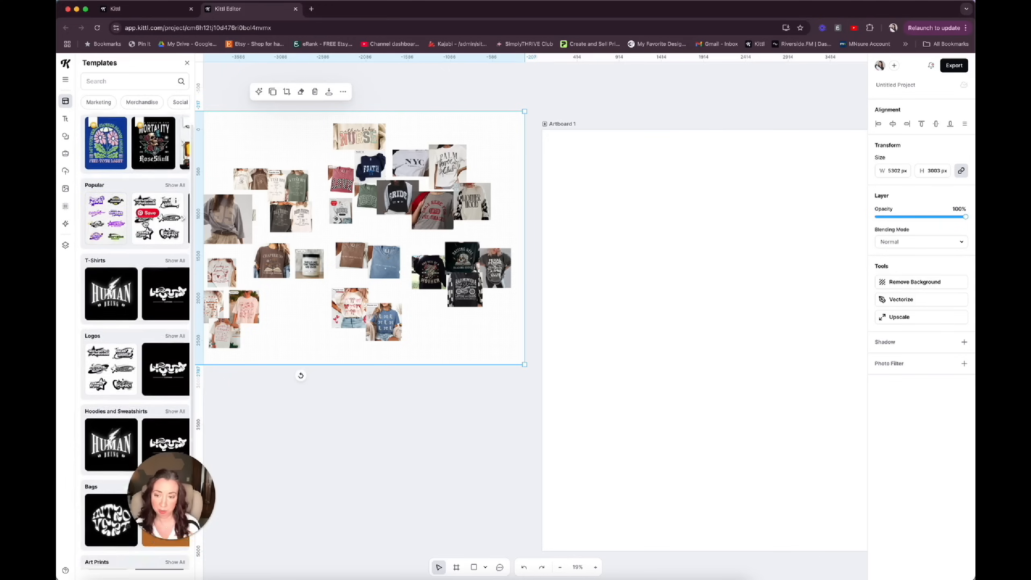
pyautogui.scroll(2, 130, 175)
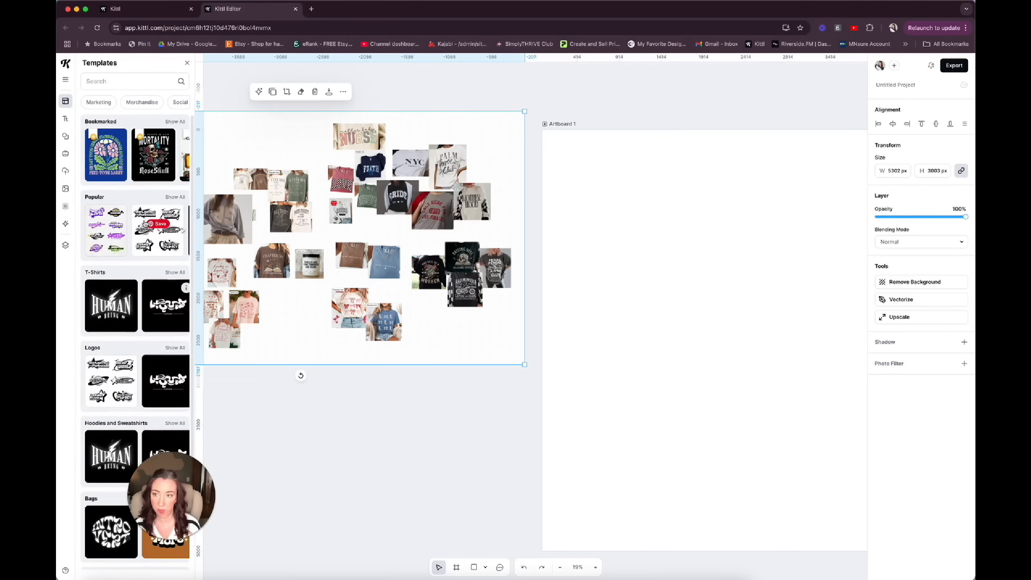
pyautogui.click(95, 82)
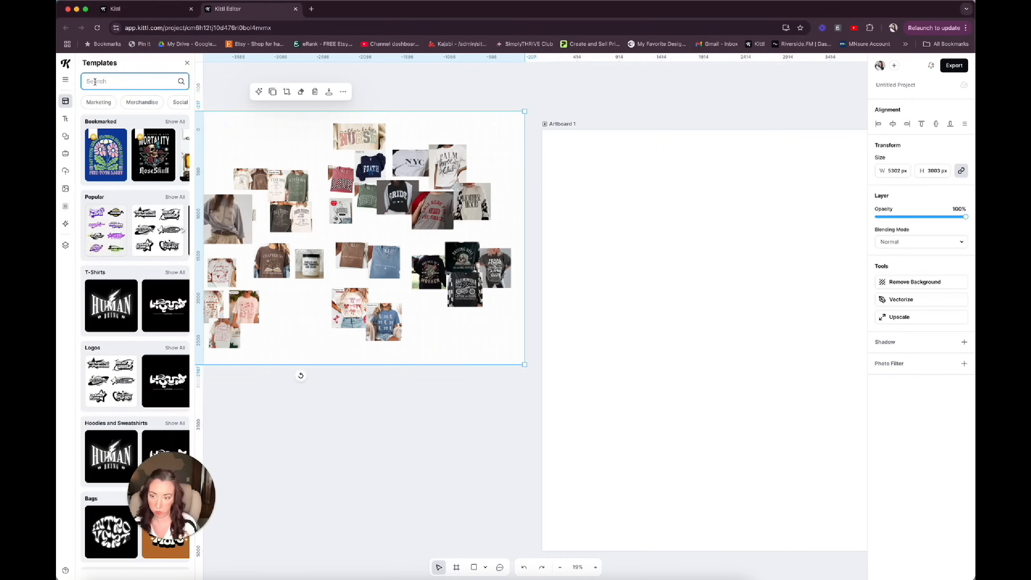
pyautogui.write('tiger')
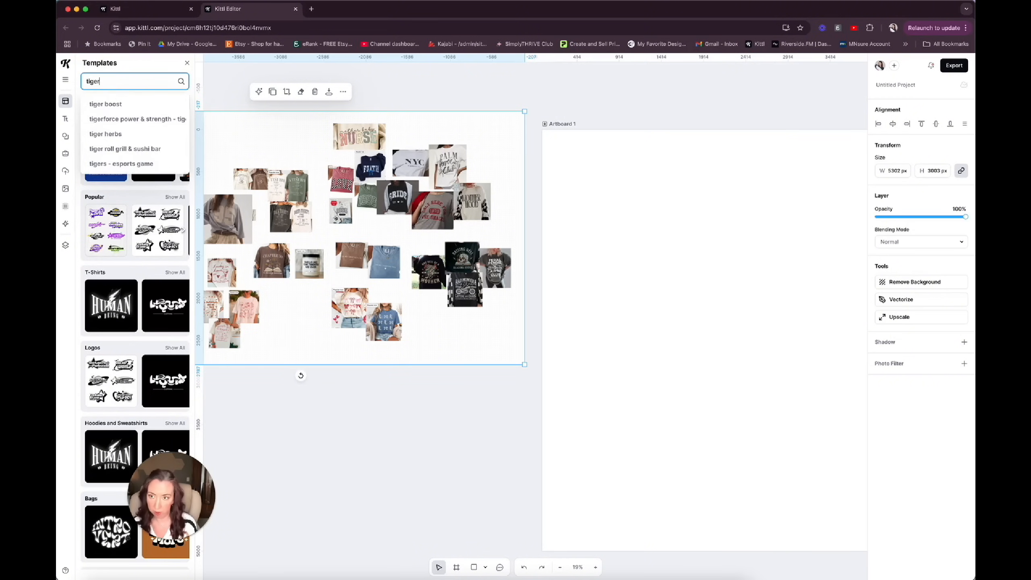
pyautogui.press('Return')
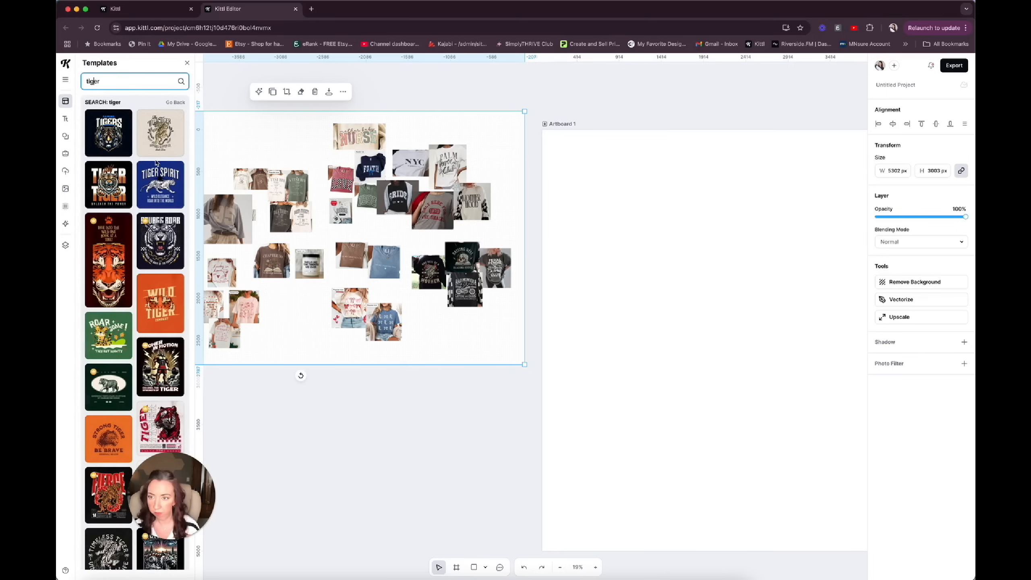
# Browse the tiger templates and add the beige Wild Speed tiger template to the project.
pyautogui.scroll(-5, 156, 162)
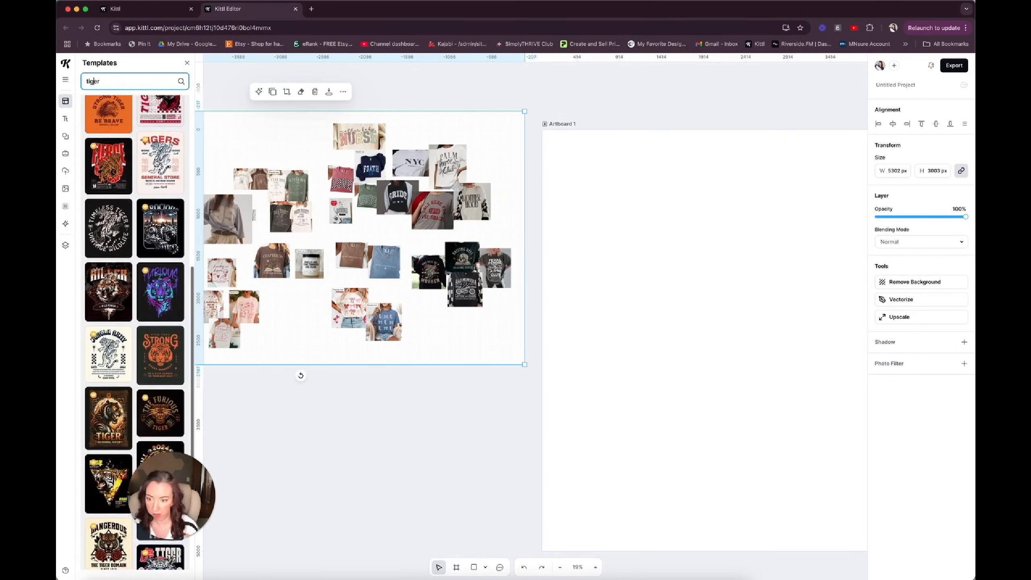
pyautogui.scroll(-1, 156, 163)
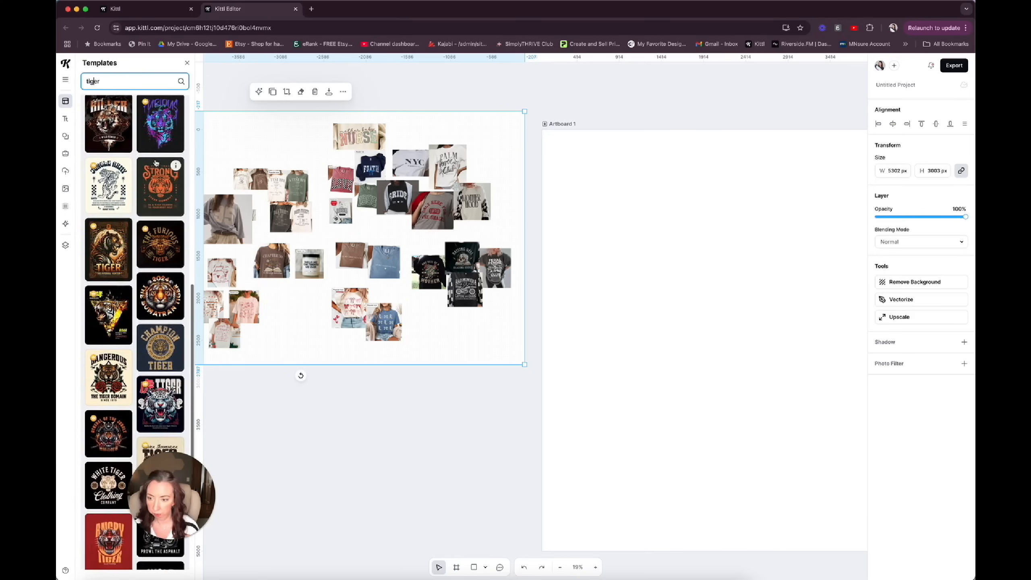
pyautogui.scroll(-4, 156, 162)
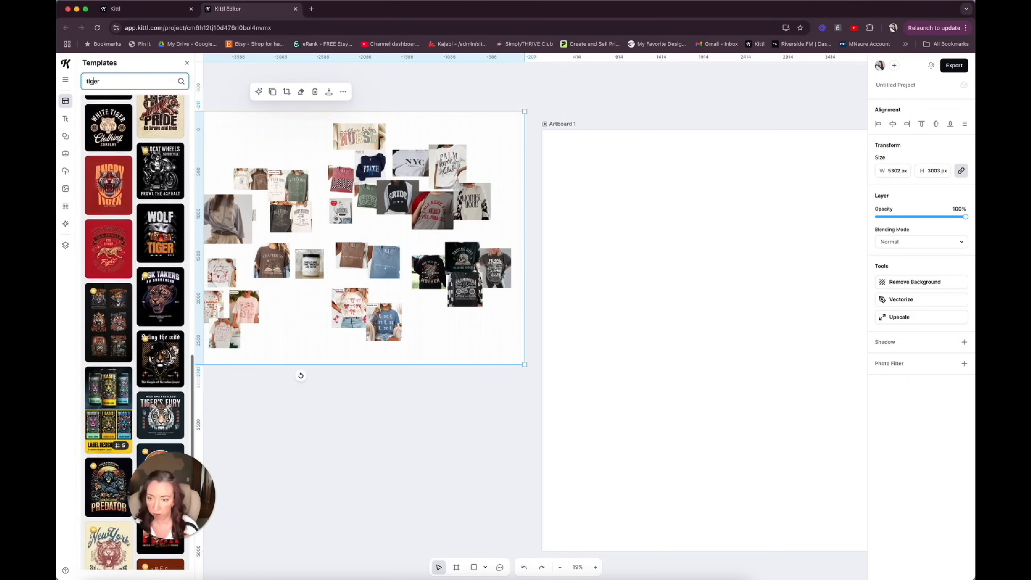
pyautogui.scroll(-1, 155, 162)
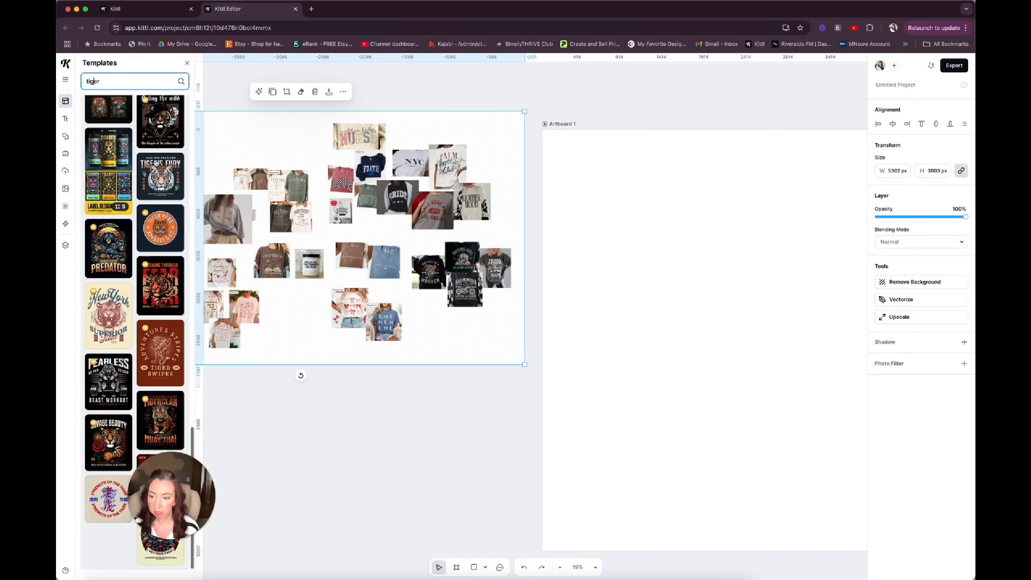
pyautogui.scroll(-15, 155, 162)
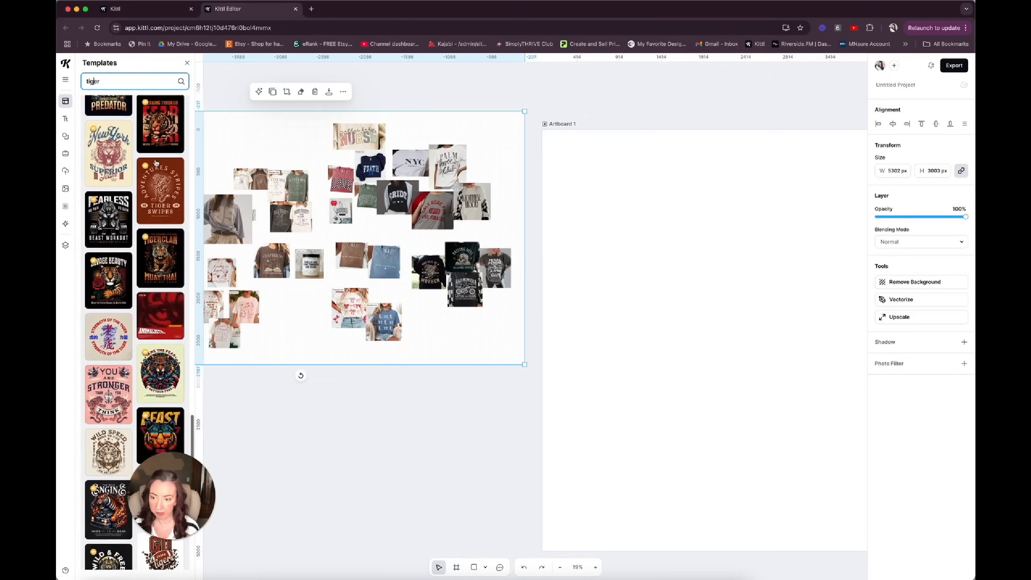
pyautogui.scroll(-7, 155, 162)
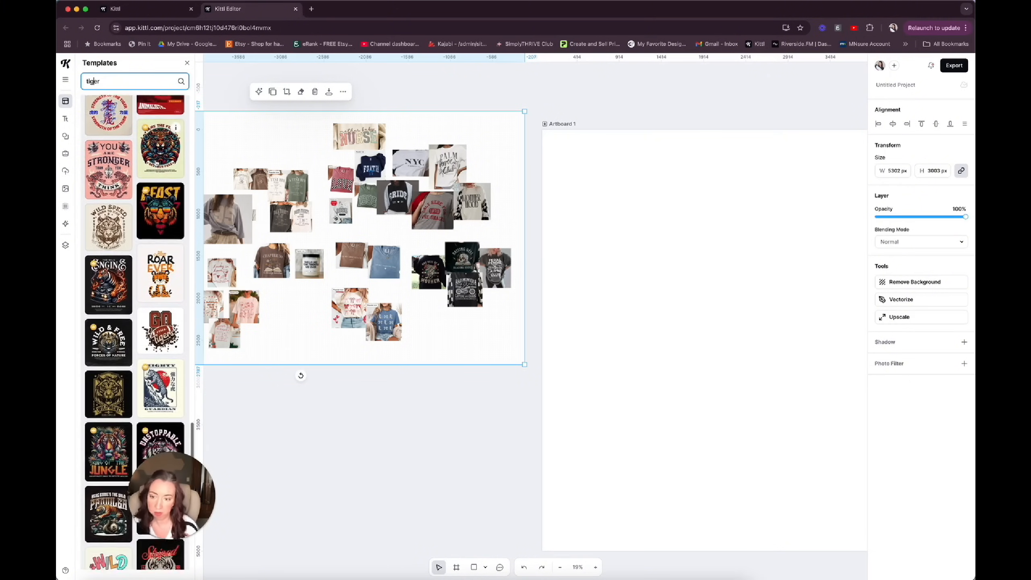
pyautogui.scroll(-2, 156, 162)
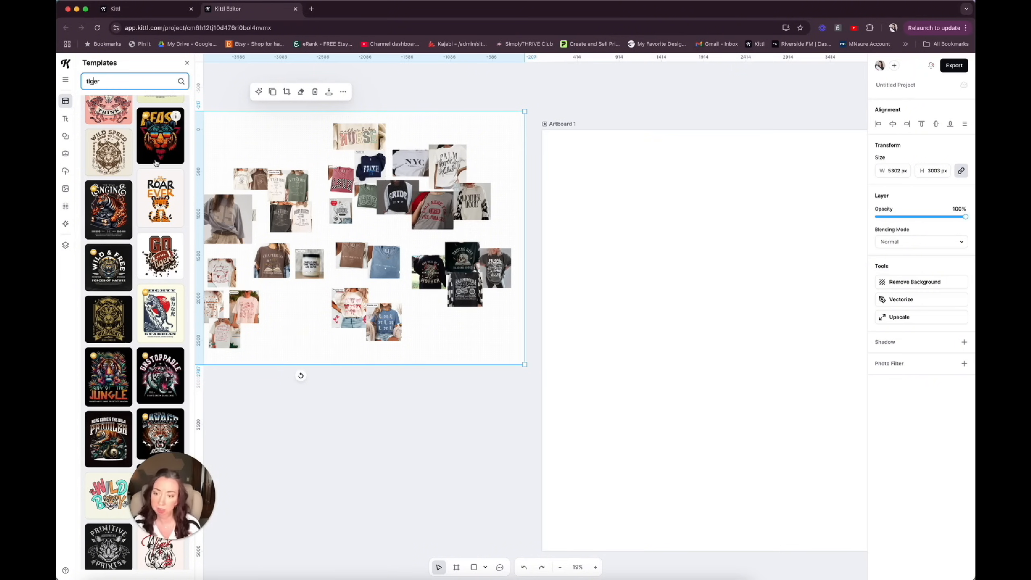
pyautogui.scroll(-3, 156, 163)
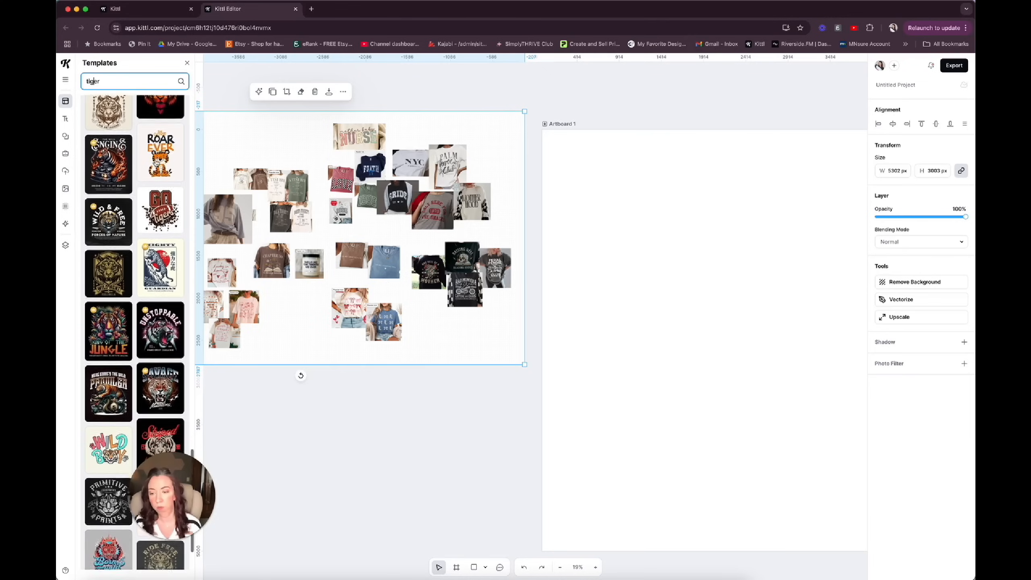
pyautogui.scroll(-3, 156, 162)
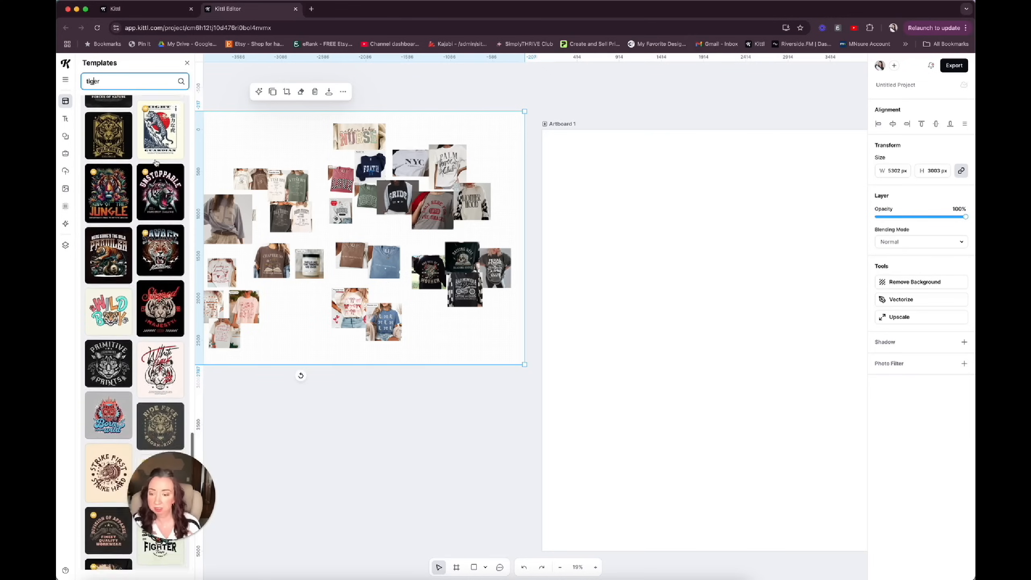
pyautogui.scroll(-10, 155, 162)
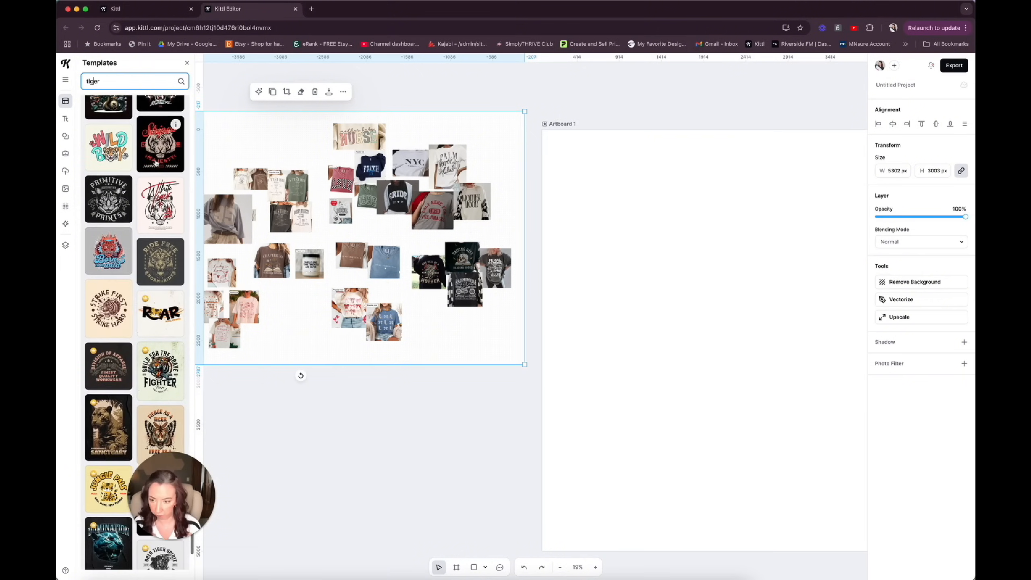
pyautogui.scroll(-5, 132, 328)
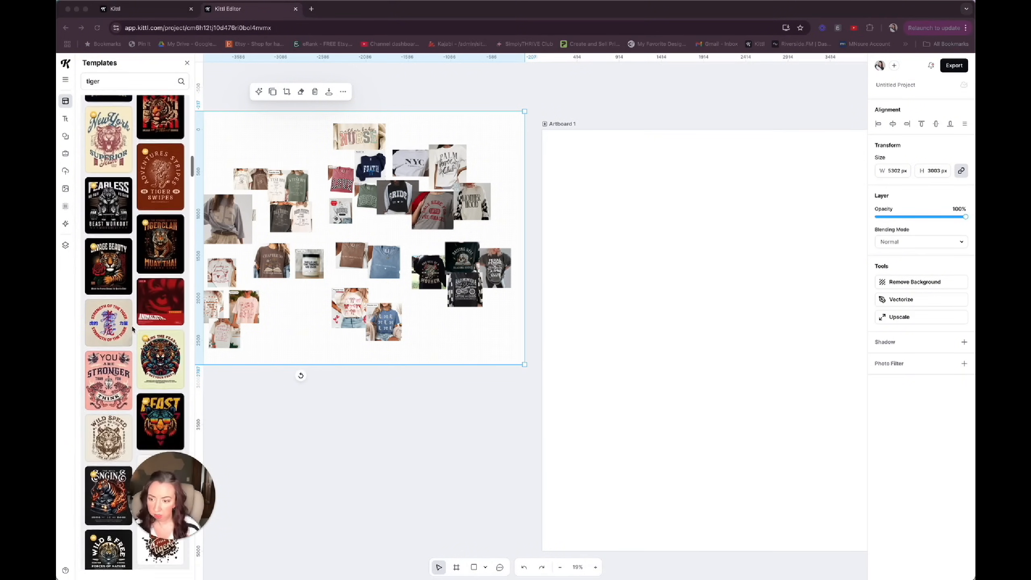
pyautogui.scroll(-3, 133, 328)
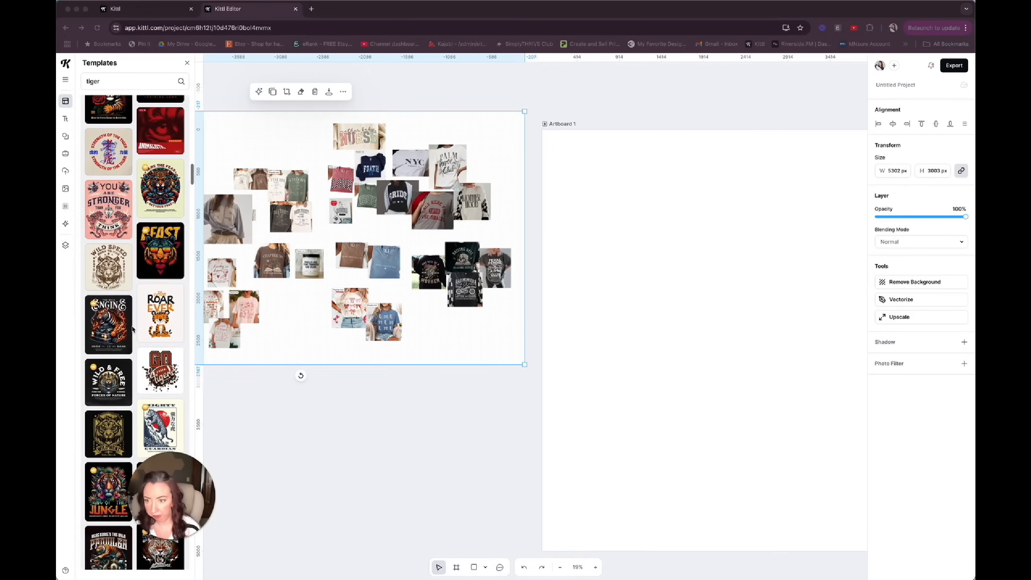
pyautogui.click(107, 264)
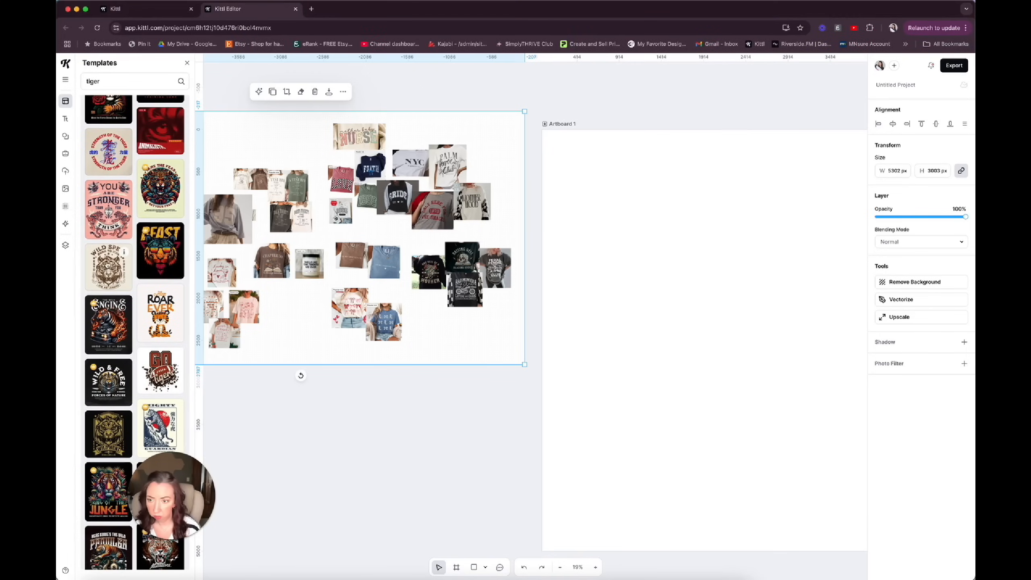
pyautogui.click(107, 264)
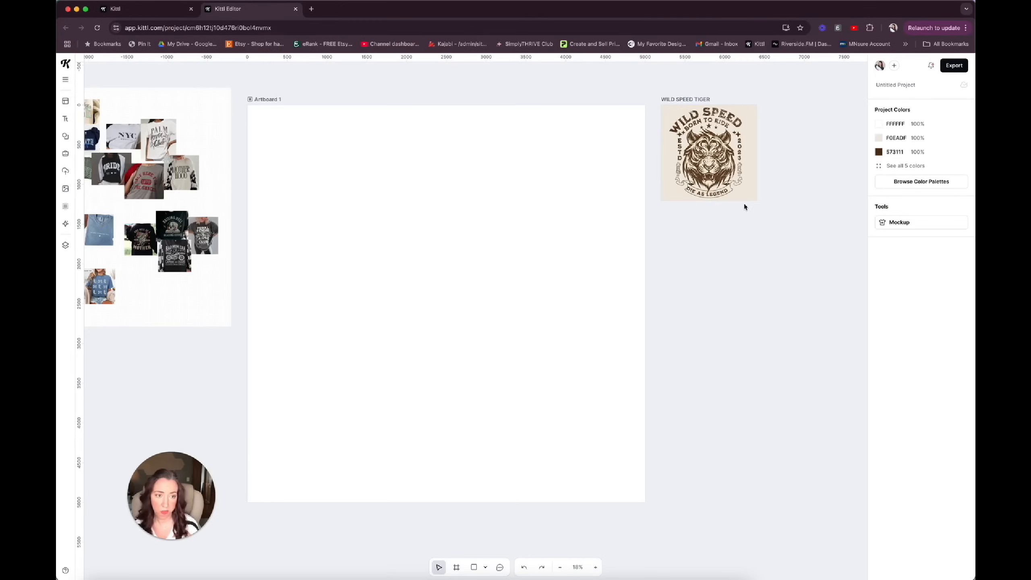
# Move all elements of the Wild Speed tiger design onto Artboard 1 and enlarge them to about 3549 px wide.
pyautogui.moveTo(754, 203); pyautogui.dragTo(657, 116)
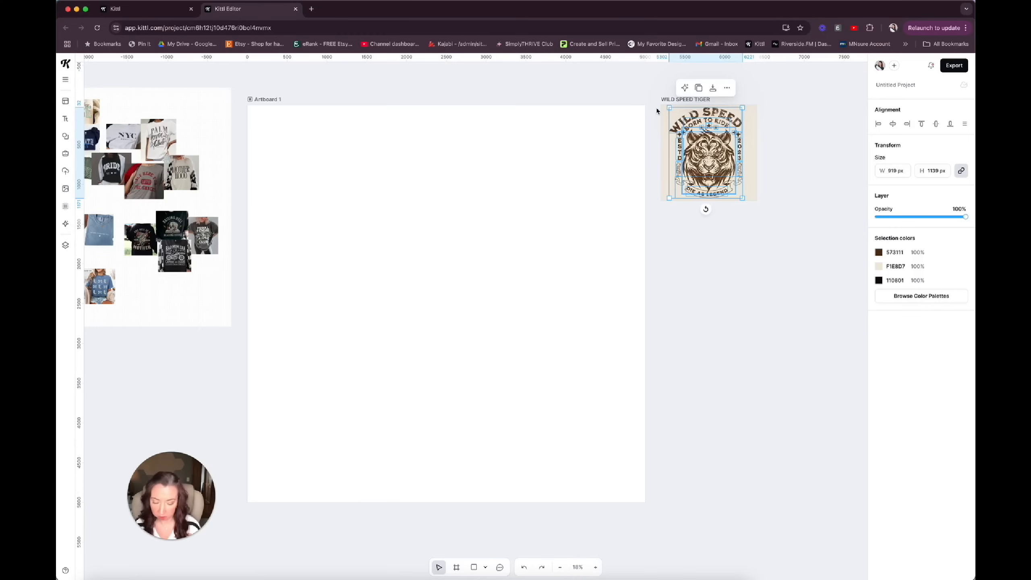
pyautogui.moveTo(719, 143); pyautogui.dragTo(336, 174)
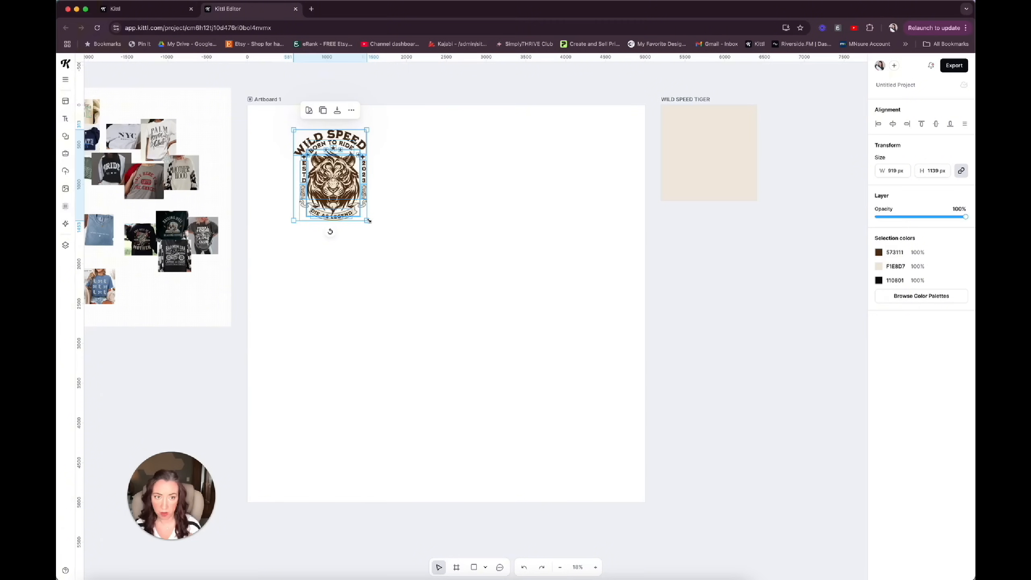
pyautogui.moveTo(368, 221); pyautogui.dragTo(611, 446)
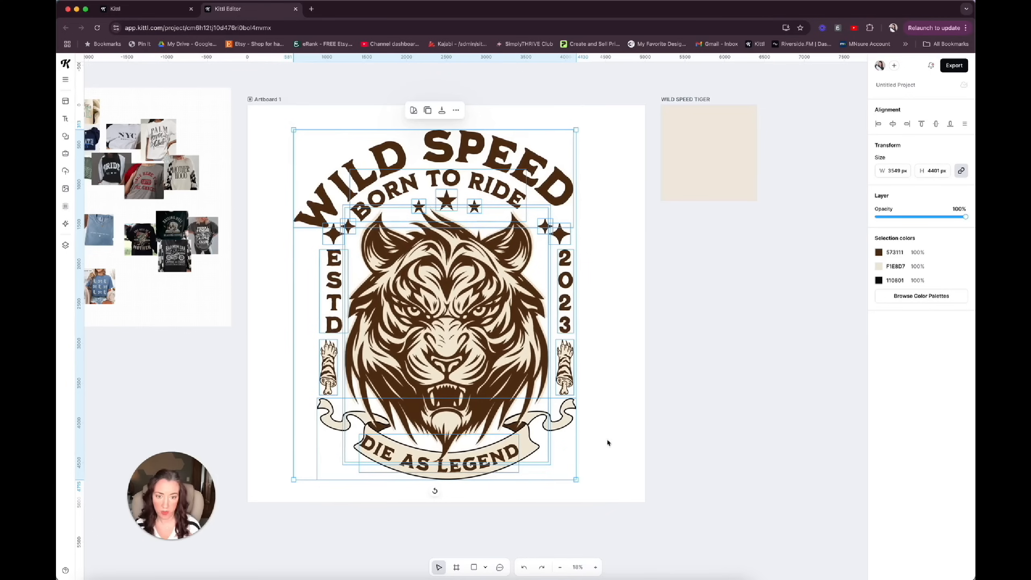
# Enlarge the tiger design slightly and centre it on Artboard 1, and delete the emptied WILD SPEED TIGER artboard.
pyautogui.moveTo(472, 299)
pyautogui.mouseDown()
pyautogui.moveTo(479, 291)
pyautogui.moveTo(461, 292)
pyautogui.mouseUp()
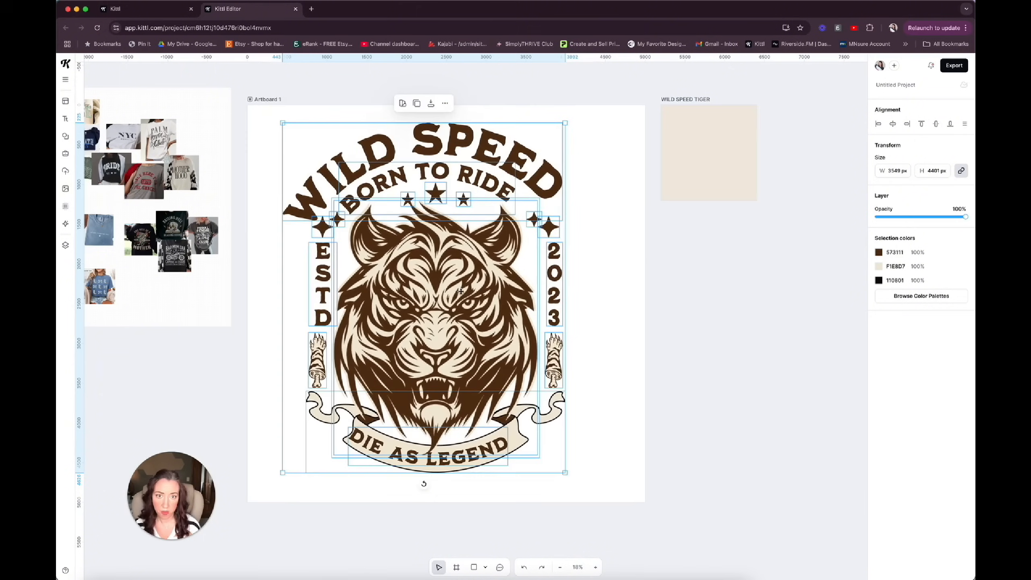
pyautogui.moveTo(564, 472); pyautogui.dragTo(587, 484)
pyautogui.moveTo(458, 397); pyautogui.dragTo(467, 395)
pyautogui.click(682, 99)
pyautogui.press('BackSpace')
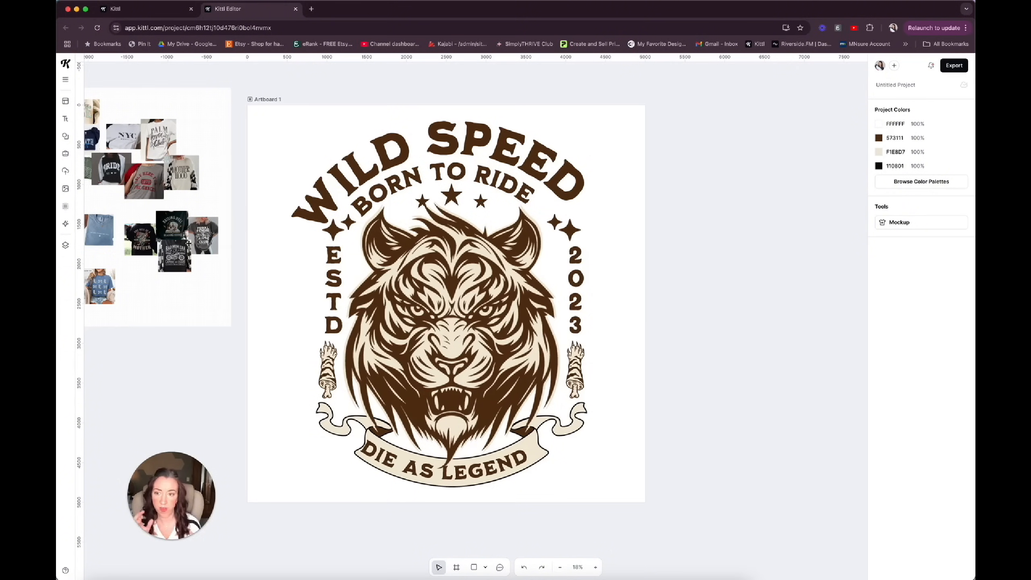
# Set Artboard 1's background to the dark grey solid colour 3E3C3C.
pyautogui.click(268, 100)
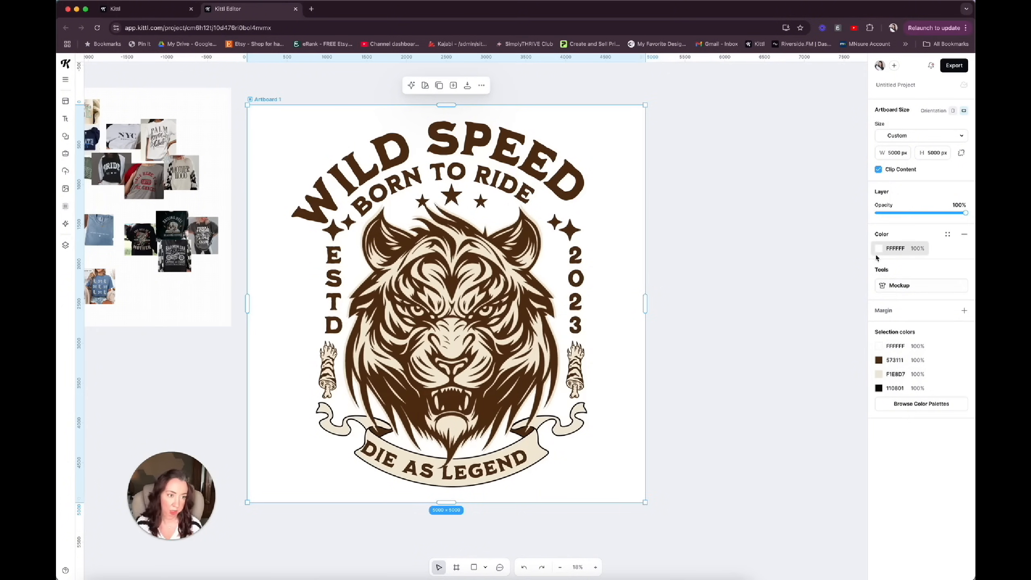
pyautogui.click(889, 251)
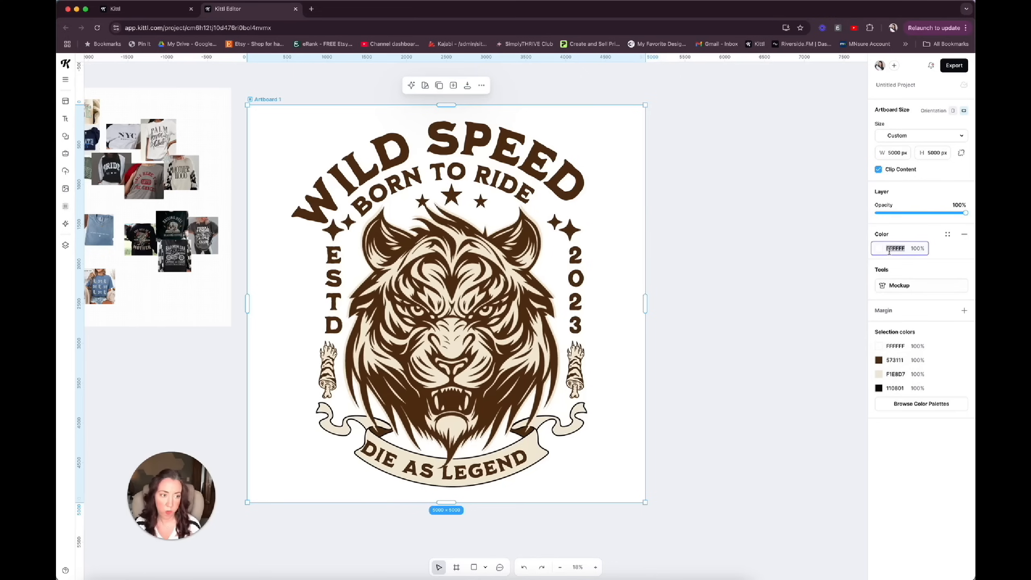
pyautogui.click(880, 248)
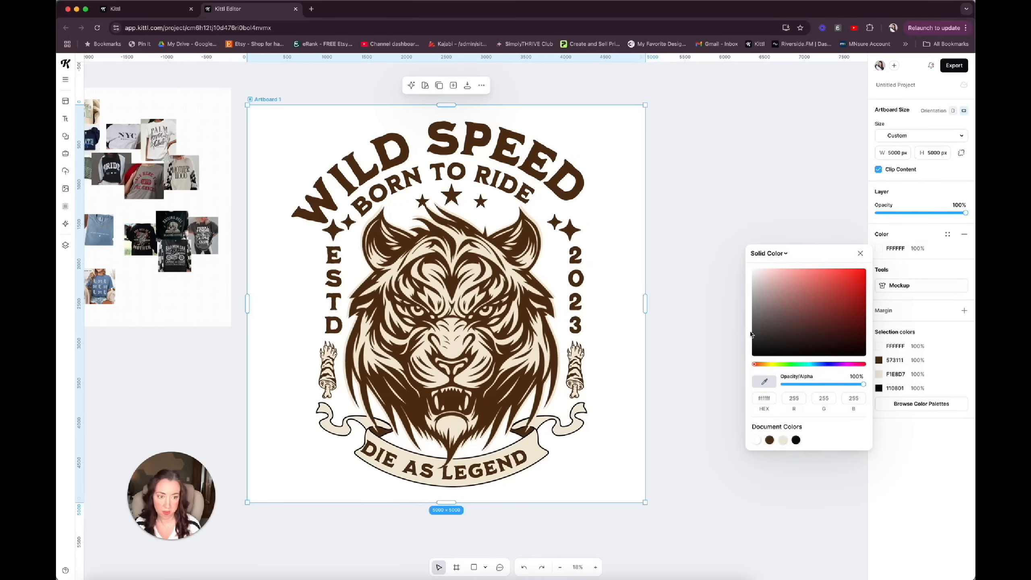
pyautogui.click(757, 331)
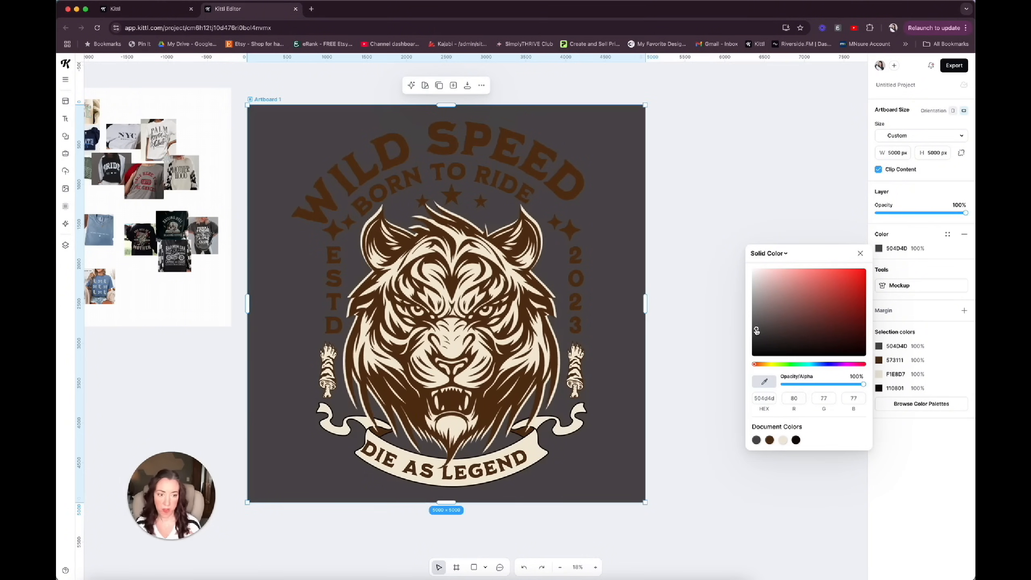
pyautogui.click(757, 337)
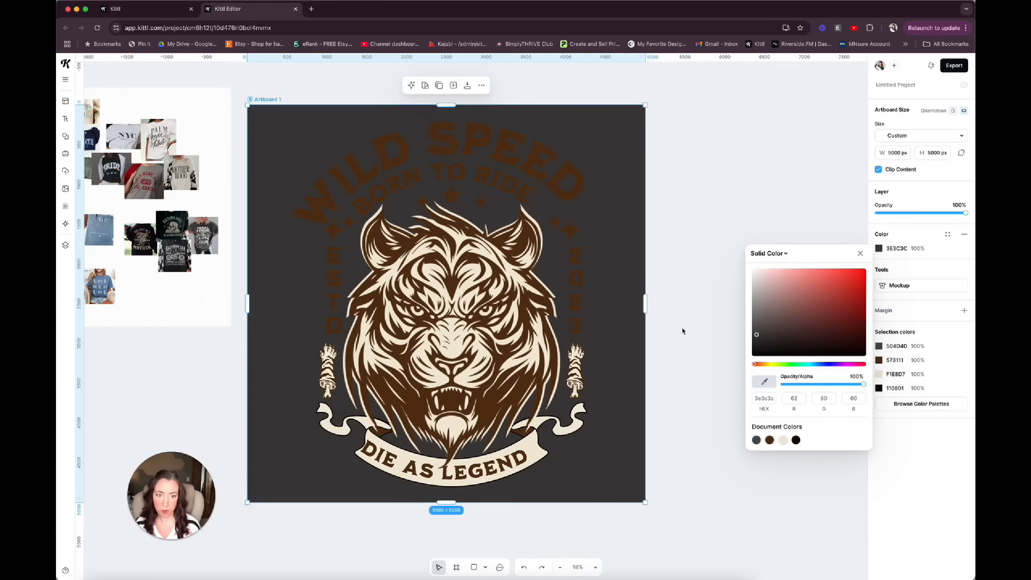
# Recolour every brown 573111 element of the project to white FFFFFF.
pyautogui.click(641, 309)
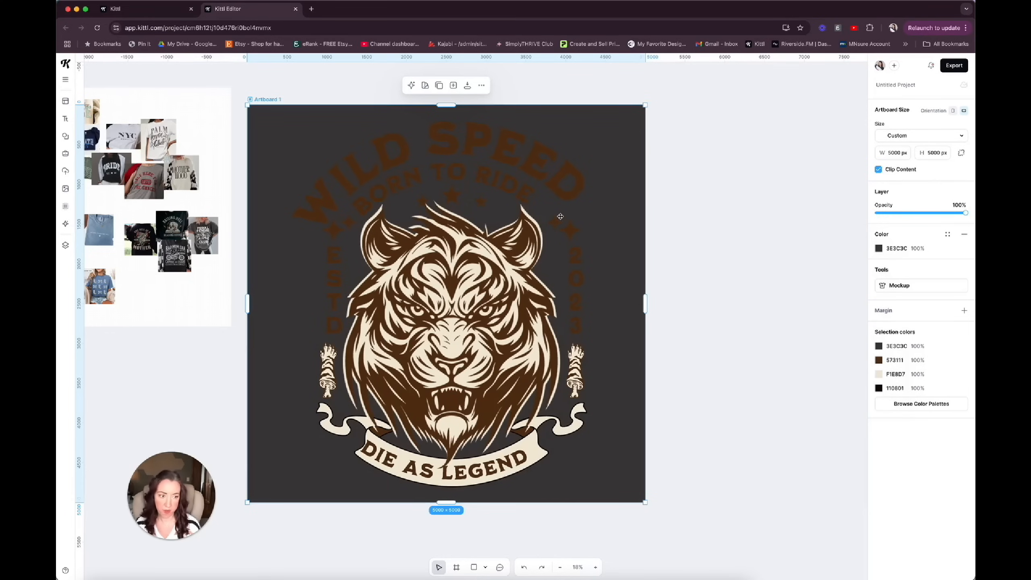
pyautogui.click(622, 463)
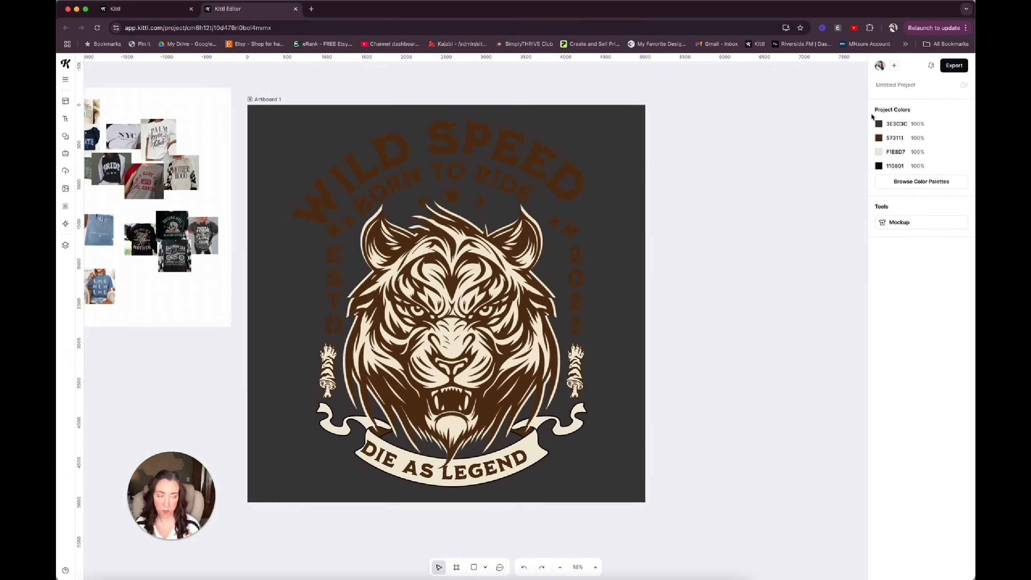
pyautogui.click(879, 138)
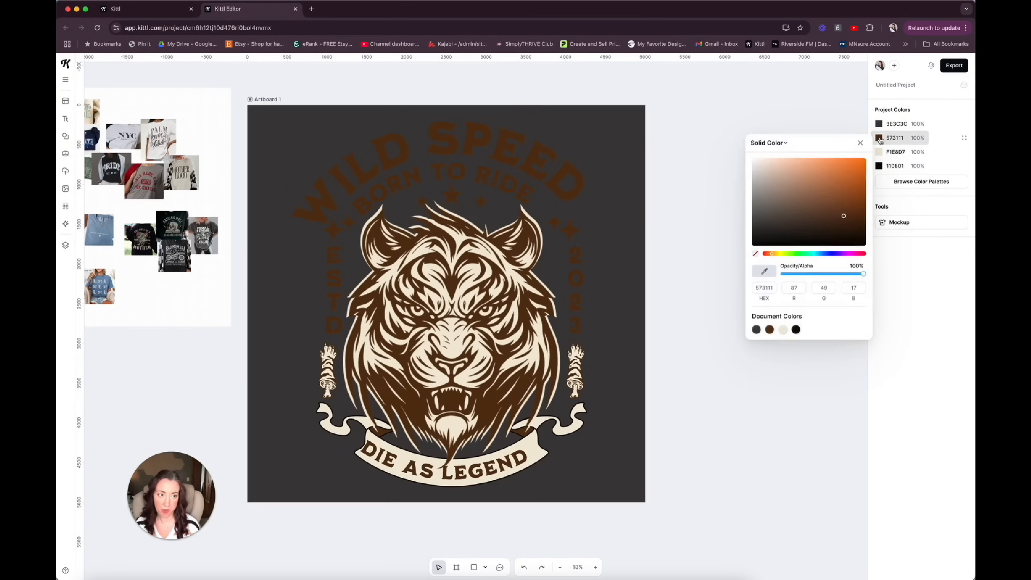
pyautogui.click(758, 166)
pyautogui.moveTo(758, 166); pyautogui.dragTo(752, 159)
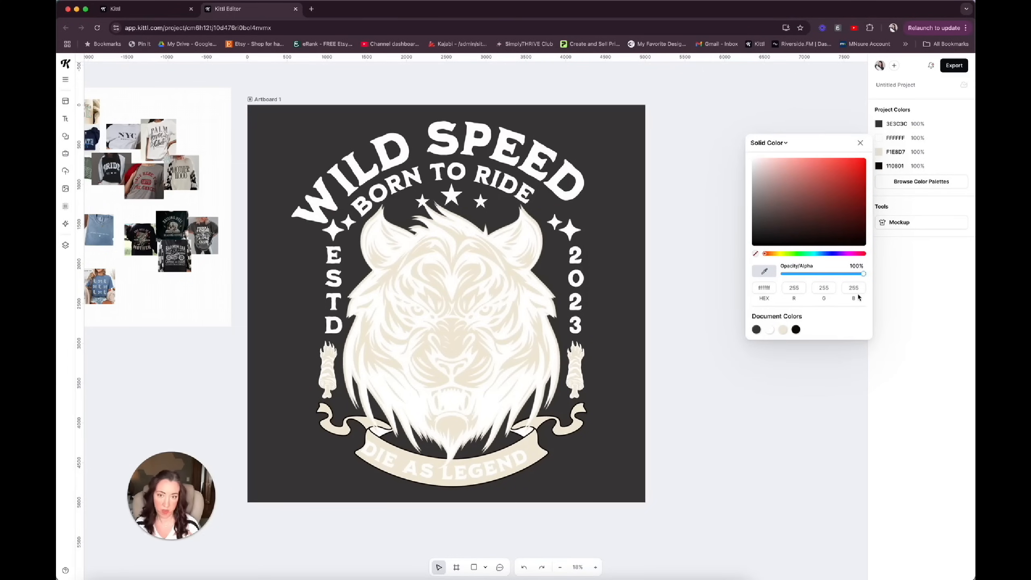
# Make the project's beige F1E8D7 colour transparent so the artboard background shows through the tiger and banner.
pyautogui.click(879, 153)
pyautogui.click(642, 187)
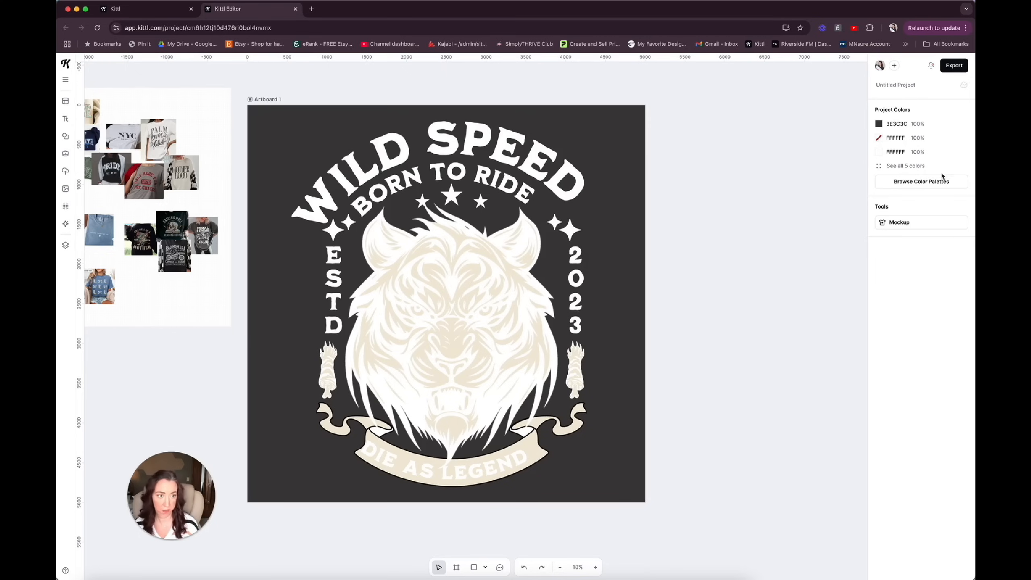
pyautogui.click(880, 166)
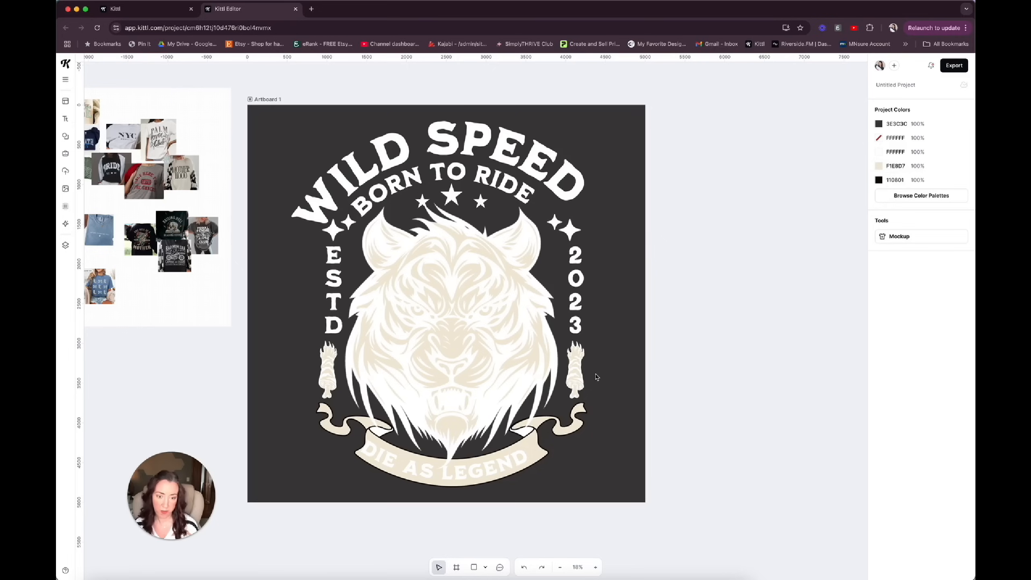
pyautogui.click(879, 167)
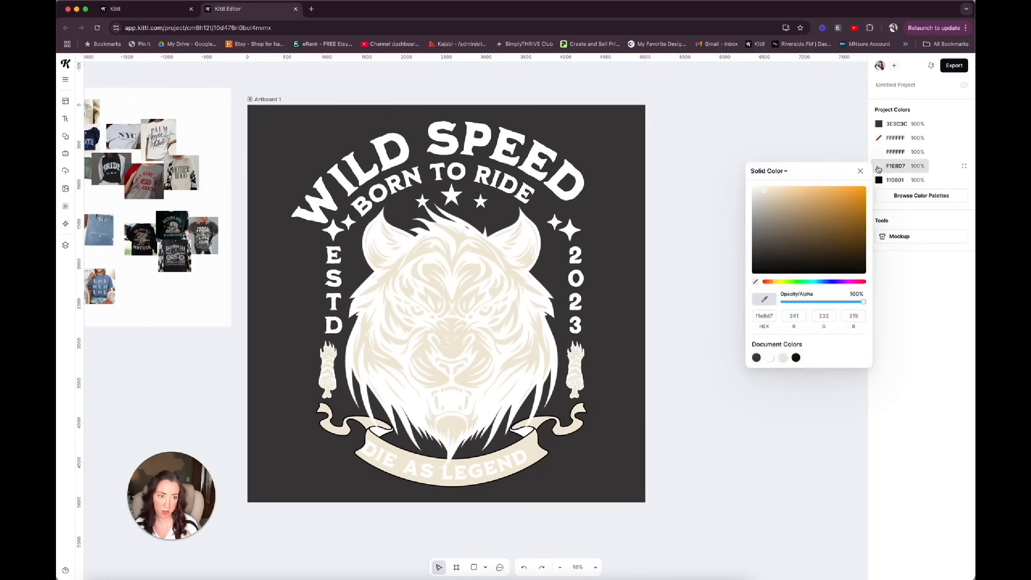
pyautogui.click(756, 283)
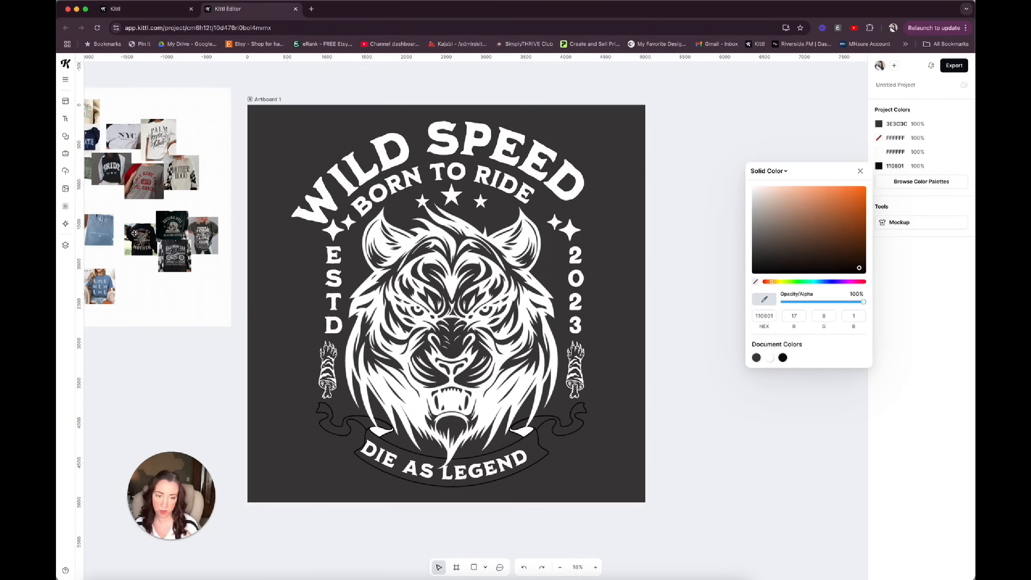
# Change the black 110801 outline of the banner behind DIE AS LEGEND to white FFFFFF.
pyautogui.click(555, 436)
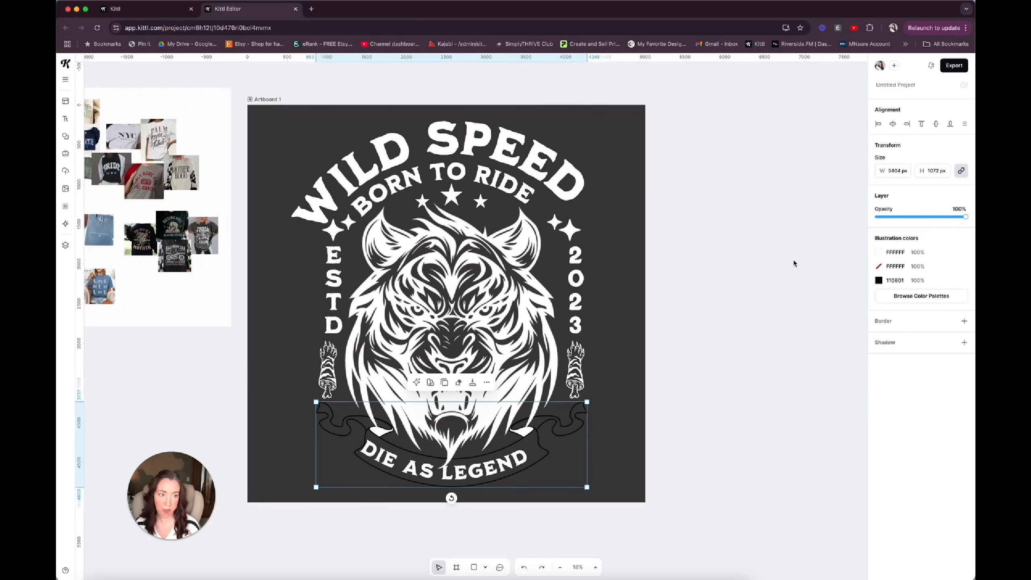
pyautogui.click(879, 281)
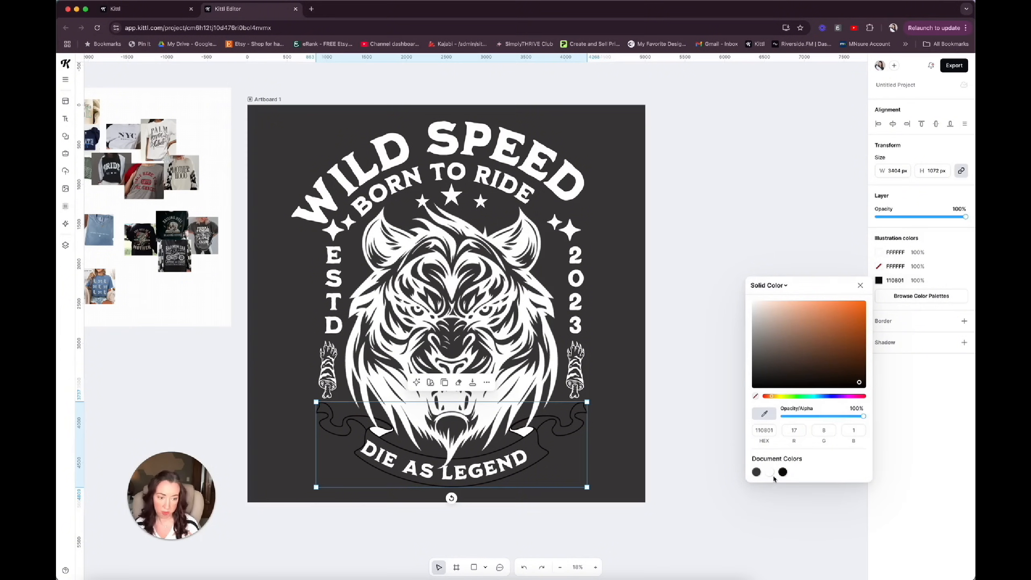
pyautogui.click(769, 473)
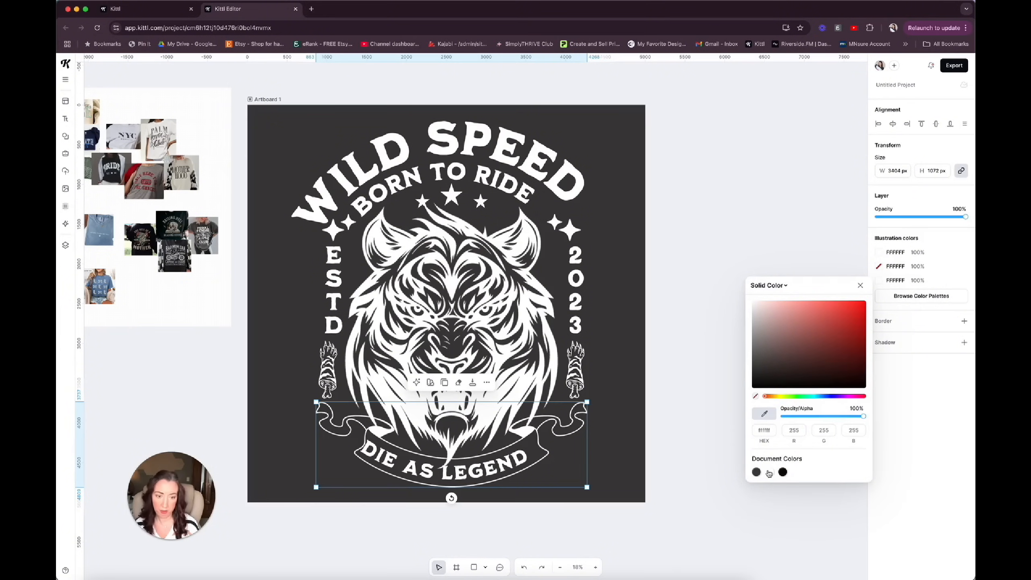
pyautogui.click(618, 424)
# Delete the two paw illustrations on either side of the tiger.
pyautogui.click(576, 368)
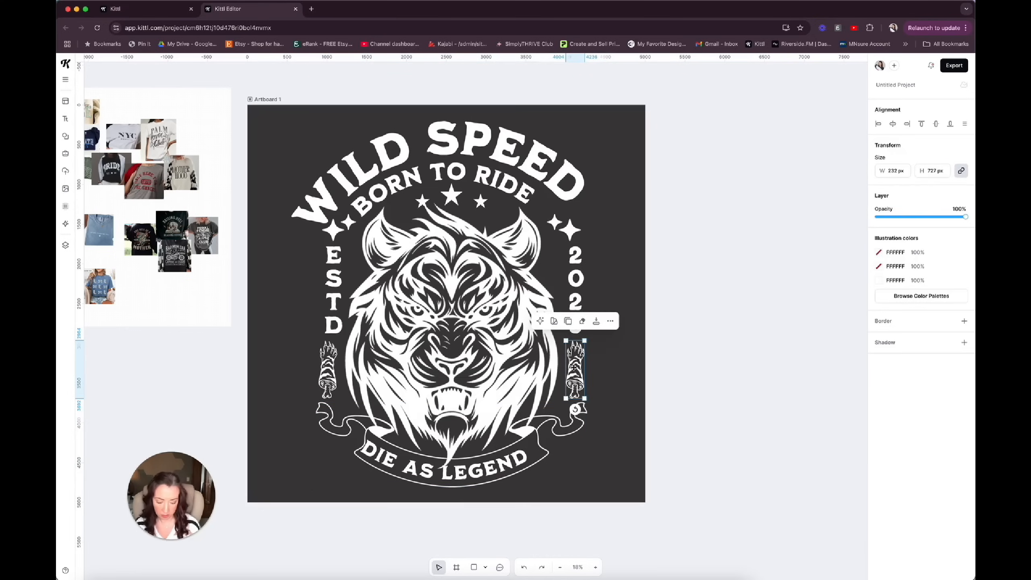
pyautogui.moveTo(574, 367); pyautogui.dragTo(327, 368)
pyautogui.press('Delete')
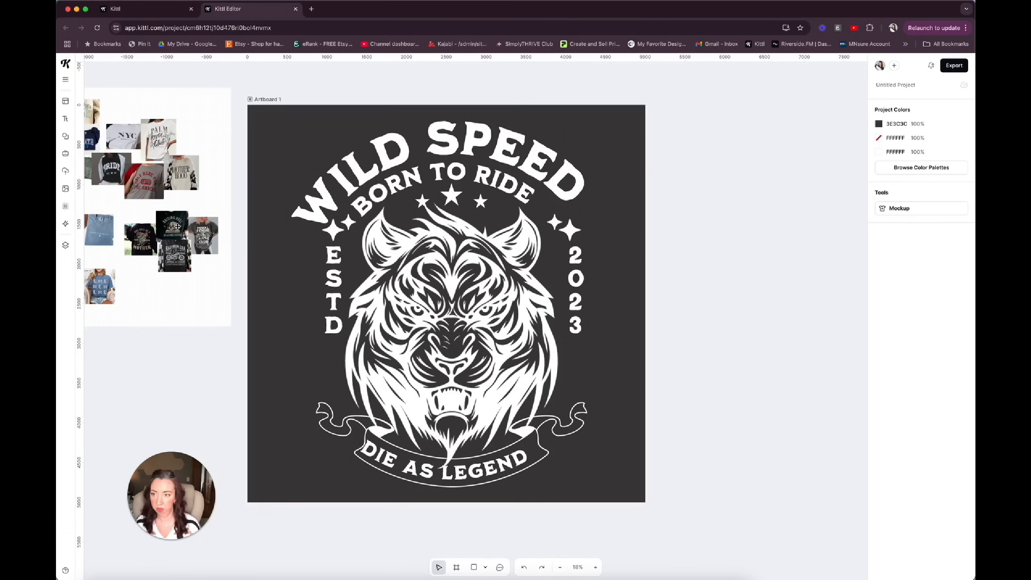
# Search the elements for "flame", add a two-tone orange flame and place 375 px wide copies below ESTD and 2023.
pyautogui.click(65, 137)
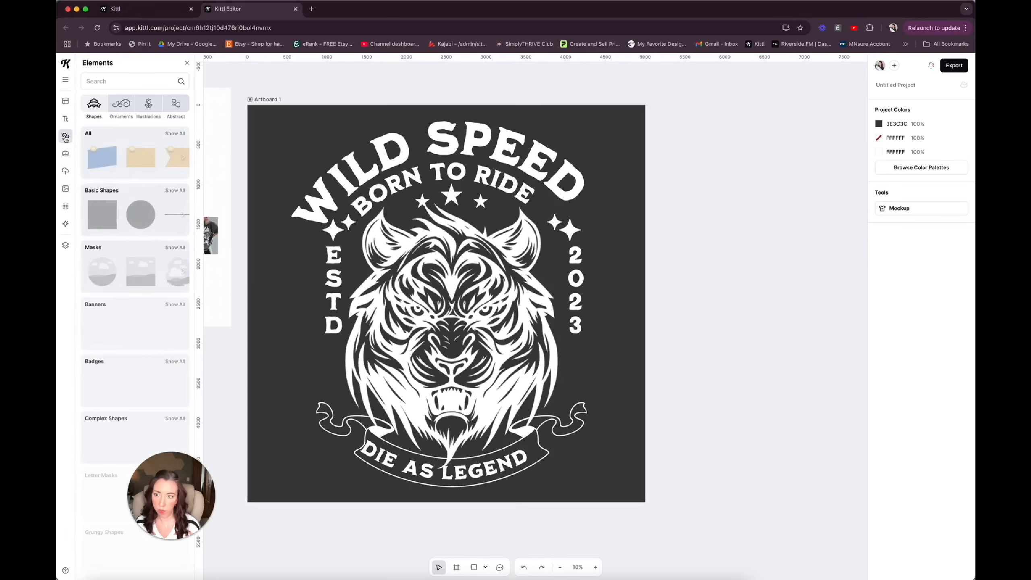
pyautogui.click(95, 83)
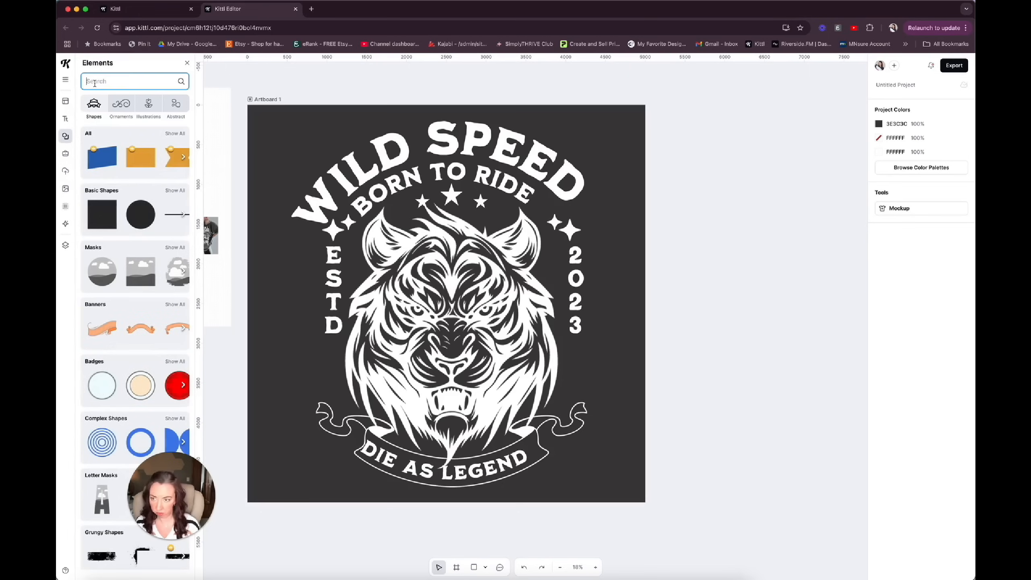
pyautogui.write('flame')
pyautogui.press('Return')
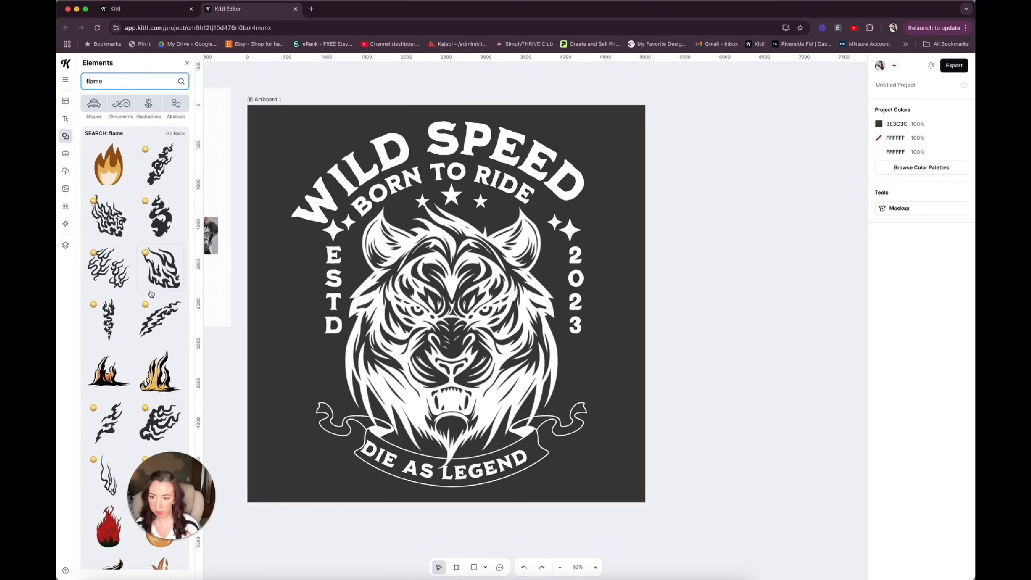
pyautogui.scroll(-3, 145, 354)
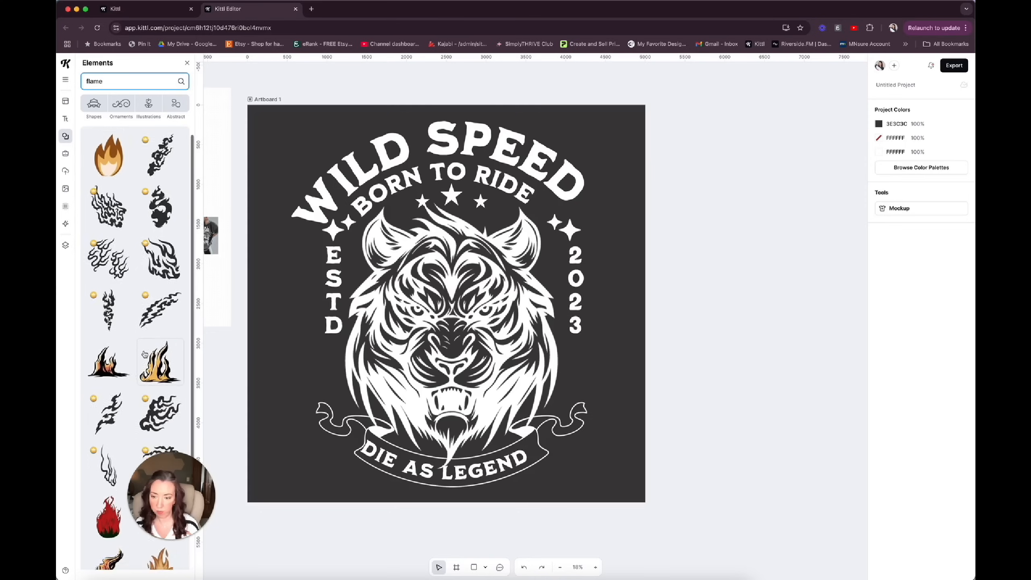
pyautogui.scroll(-10, 144, 354)
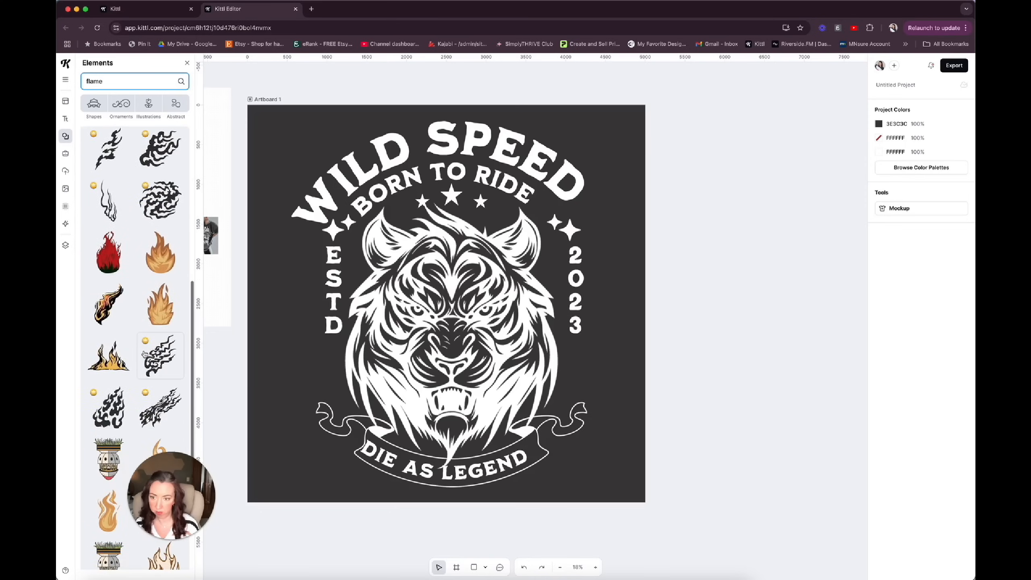
pyautogui.click(111, 247)
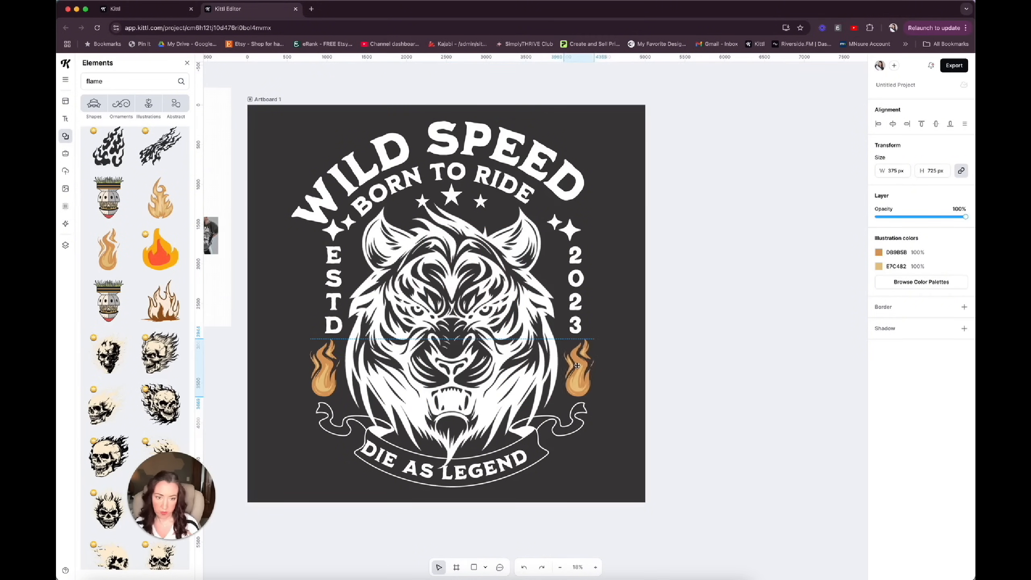
pyautogui.moveTo(575, 364); pyautogui.dragTo(576, 365)
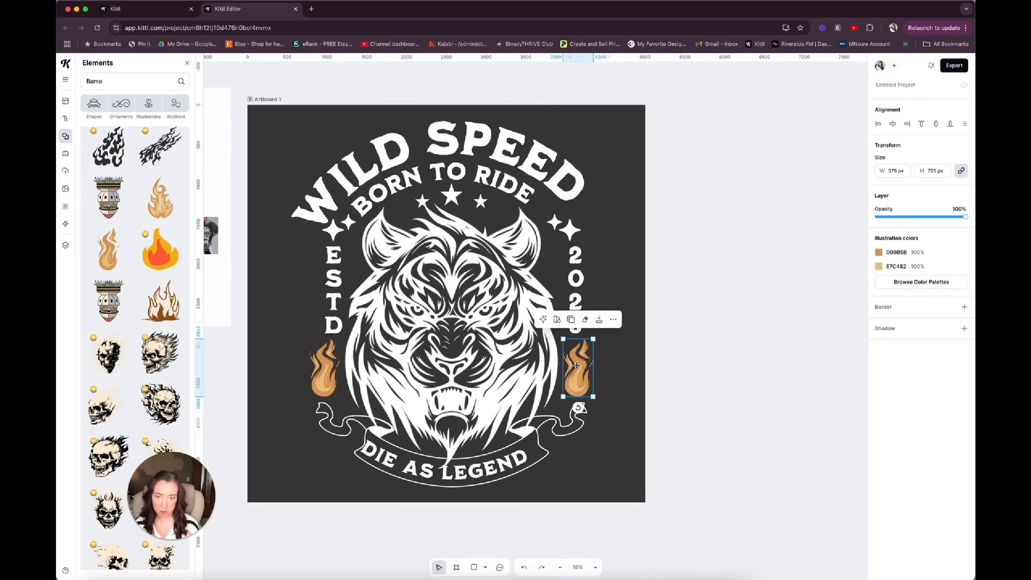
# Shift the vertical ESTD and 2023 texts slightly outward, above the flames.
pyautogui.click(331, 293)
pyautogui.click(330, 293)
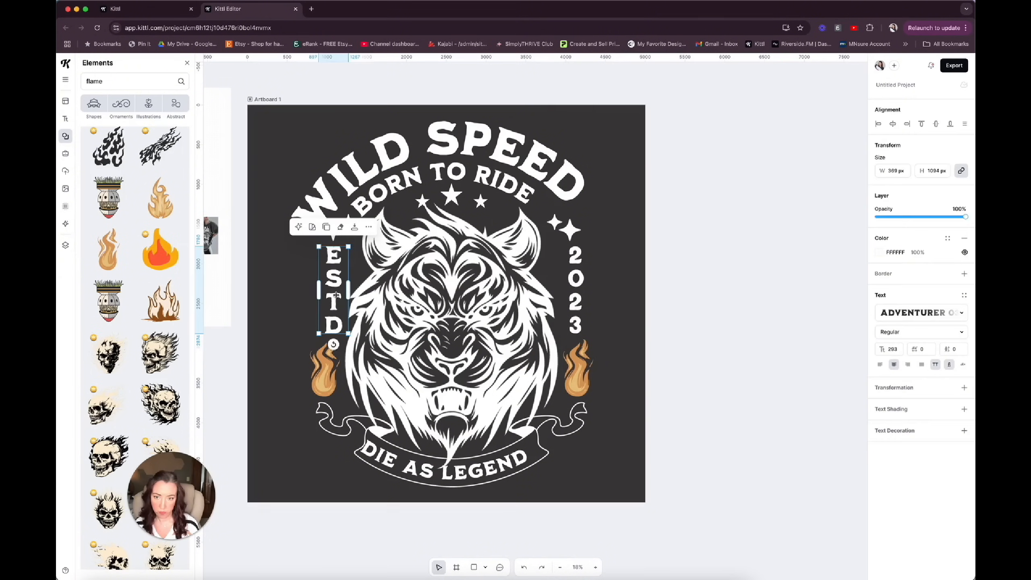
pyautogui.moveTo(331, 293); pyautogui.dragTo(326, 295)
pyautogui.click(581, 305)
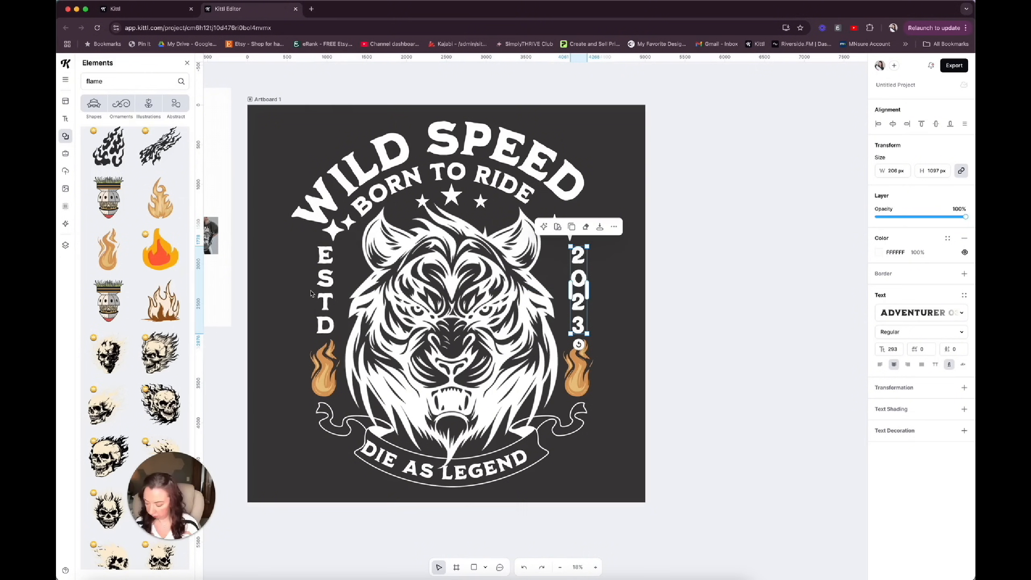
pyautogui.click(591, 279)
# Replace the vertical year text 2023 with 1995.
pyautogui.doubleClick(580, 275)
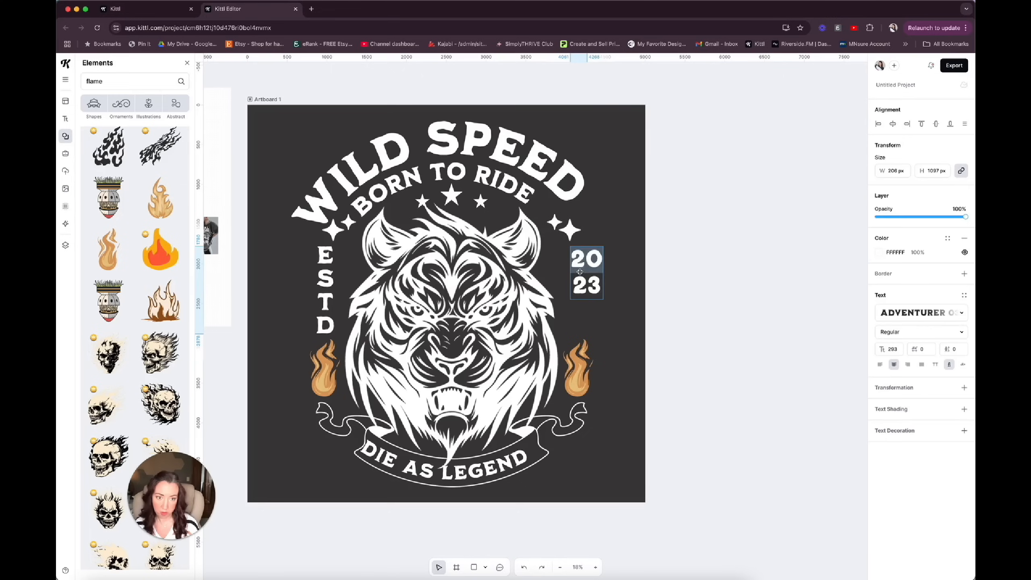
pyautogui.click(579, 261)
pyautogui.doubleClick(575, 257)
pyautogui.click(575, 257)
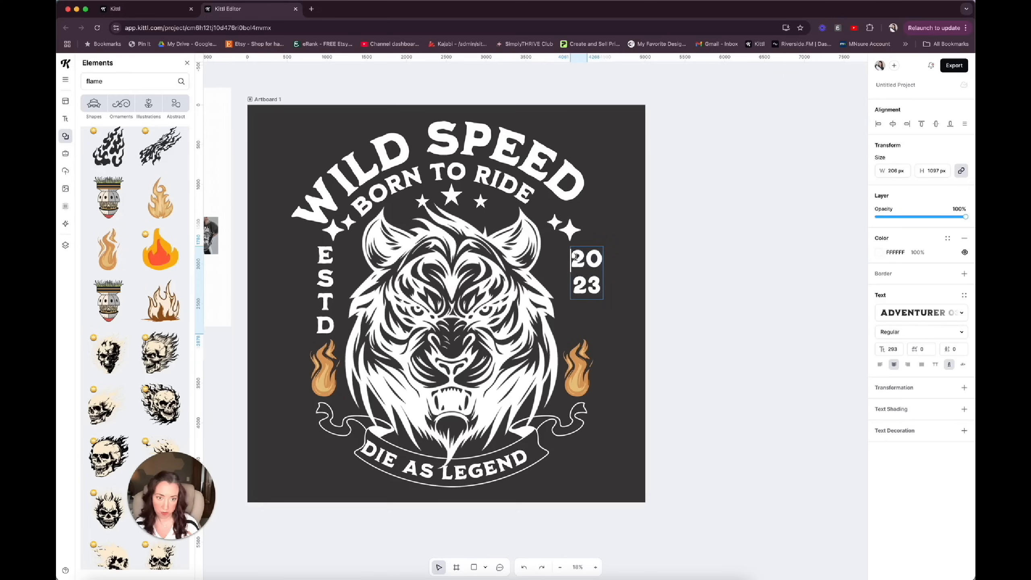
pyautogui.press('super+a')
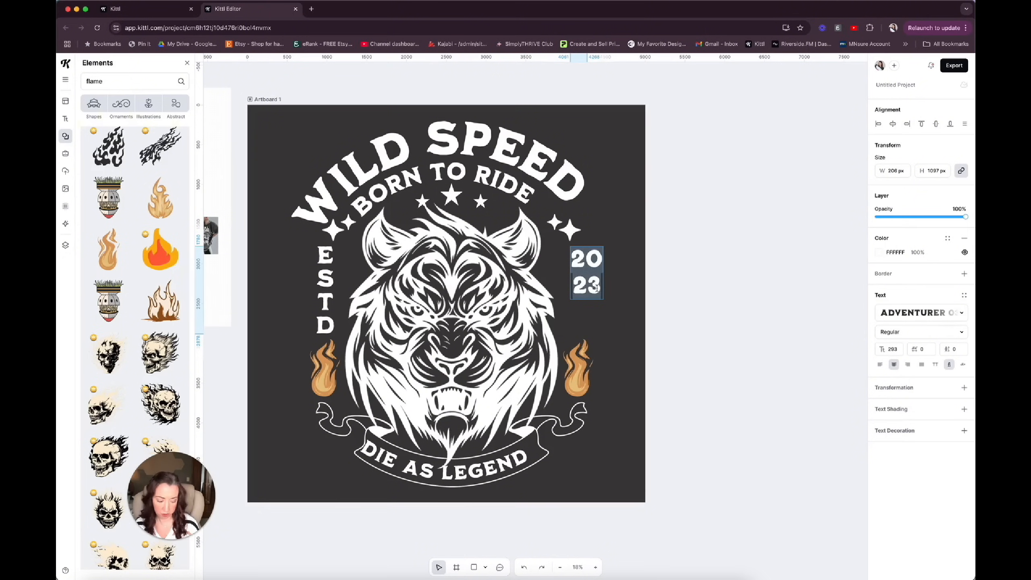
pyautogui.write('1995')
pyautogui.press('Escape')
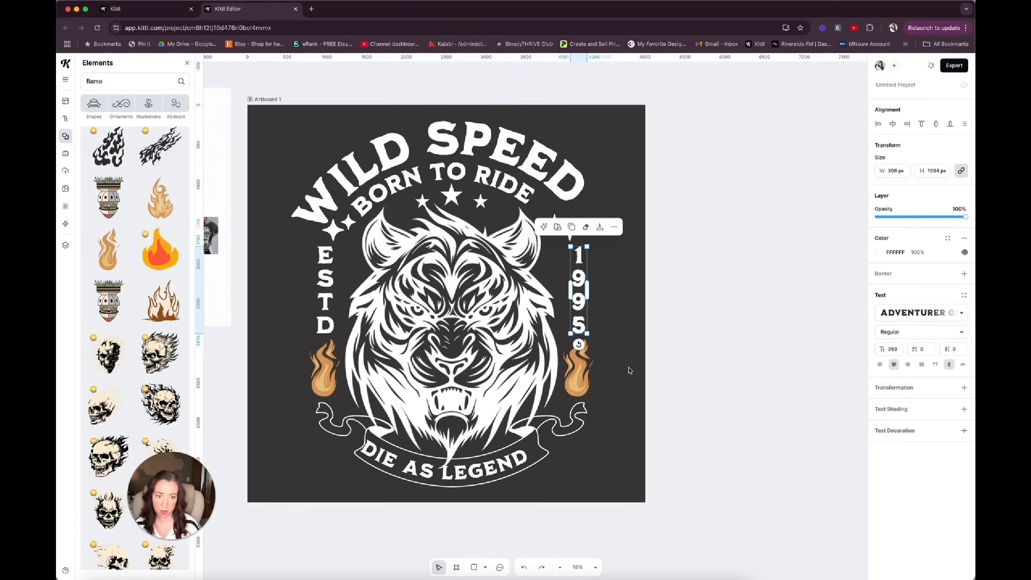
# Replace the curved heading WILD SPEED with THIRTY AF.
pyautogui.click(508, 133)
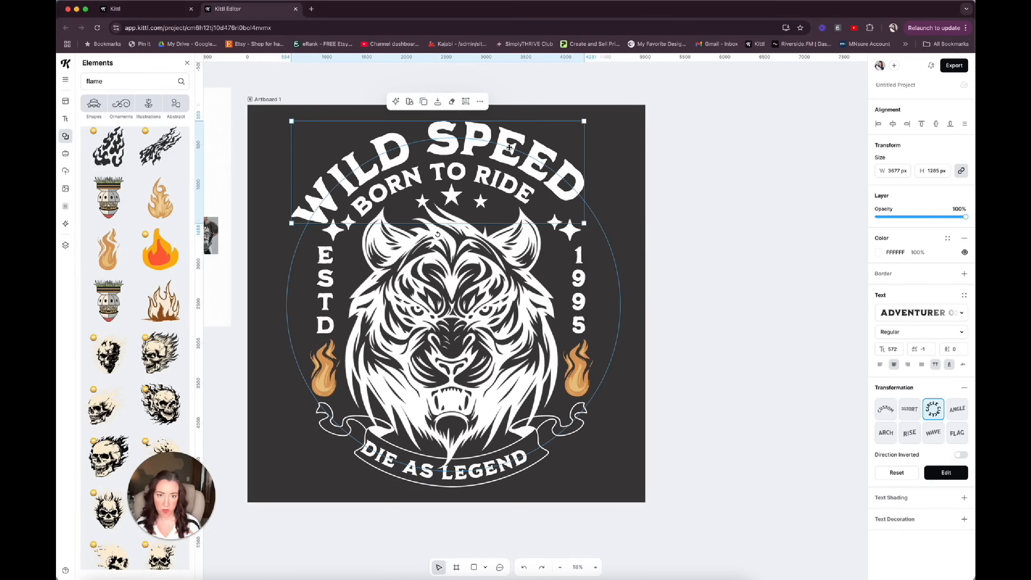
pyautogui.doubleClick(508, 133)
pyautogui.click(422, 148)
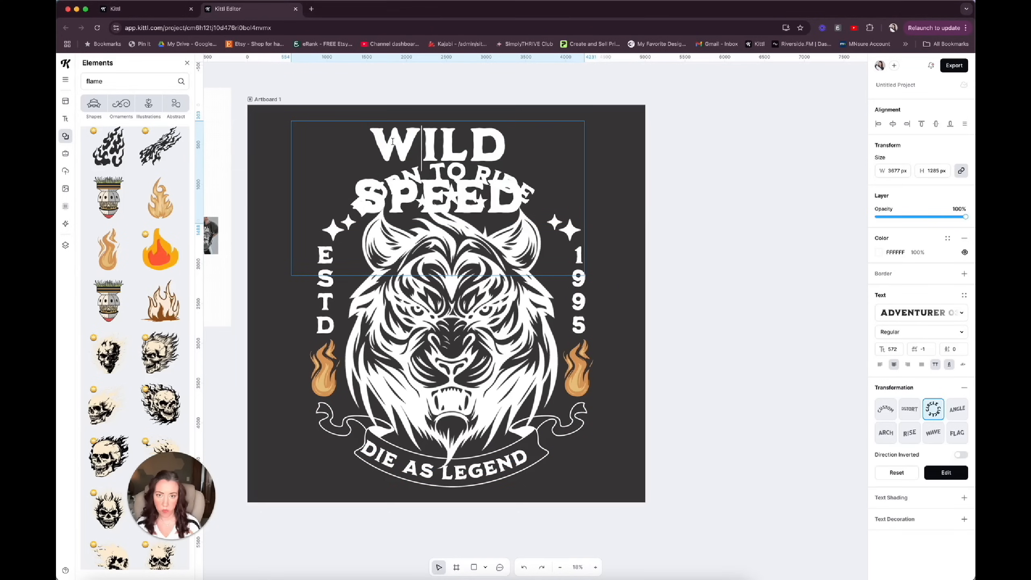
pyautogui.moveTo(376, 141); pyautogui.dragTo(523, 185)
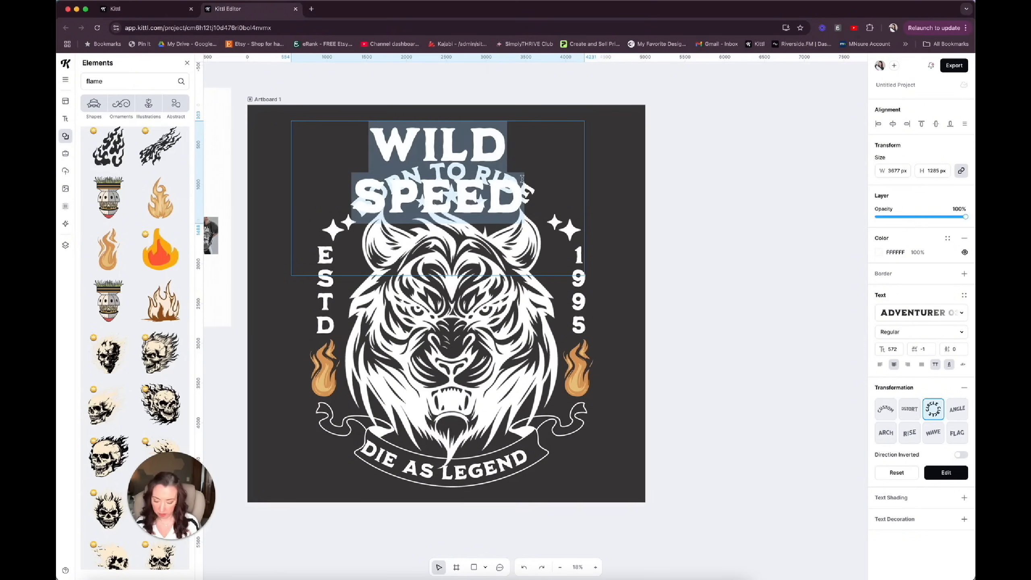
pyautogui.write('THIRTY A')
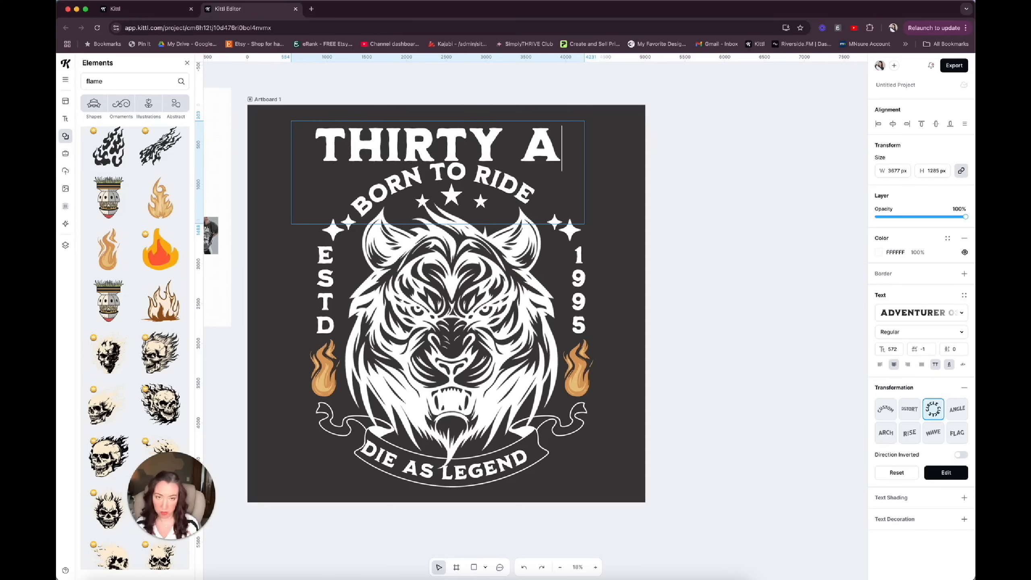
pyautogui.write('F')
pyautogui.press('Escape')
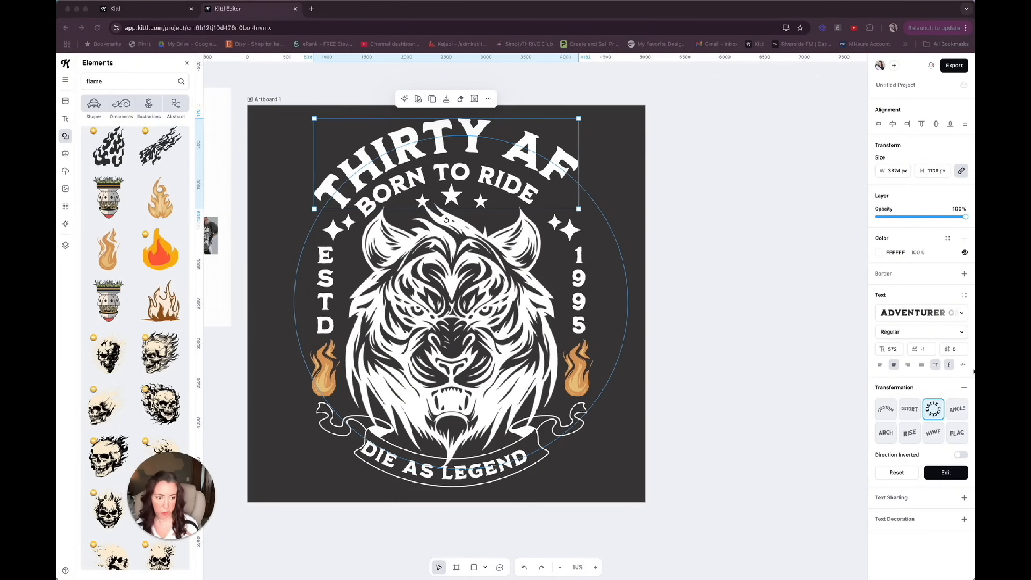
# Remove the circle transformation from the THIRTY AF heading and enlarge it to one straight line 4307 px wide.
pyautogui.click(965, 388)
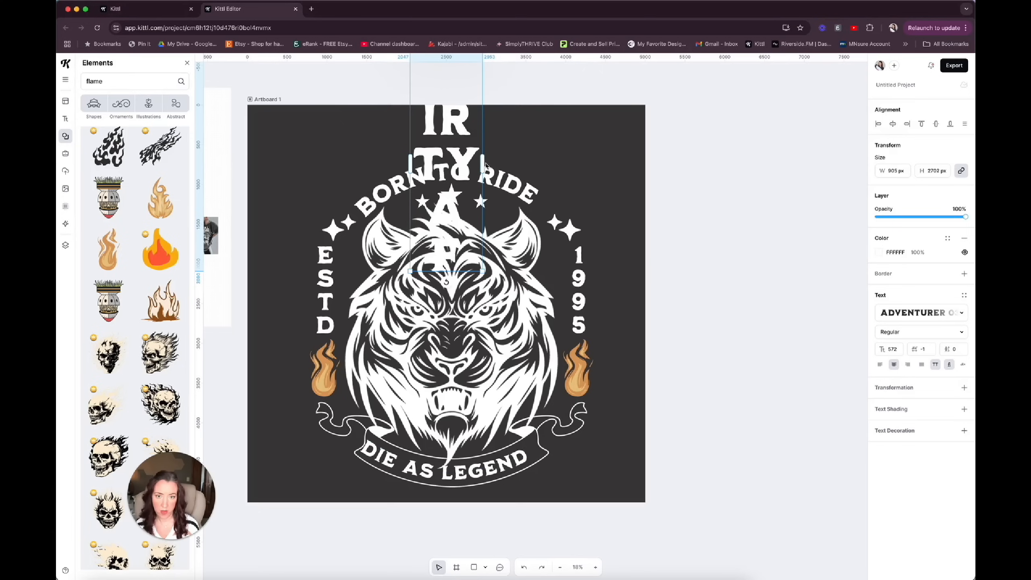
pyautogui.moveTo(484, 162); pyautogui.dragTo(677, 155)
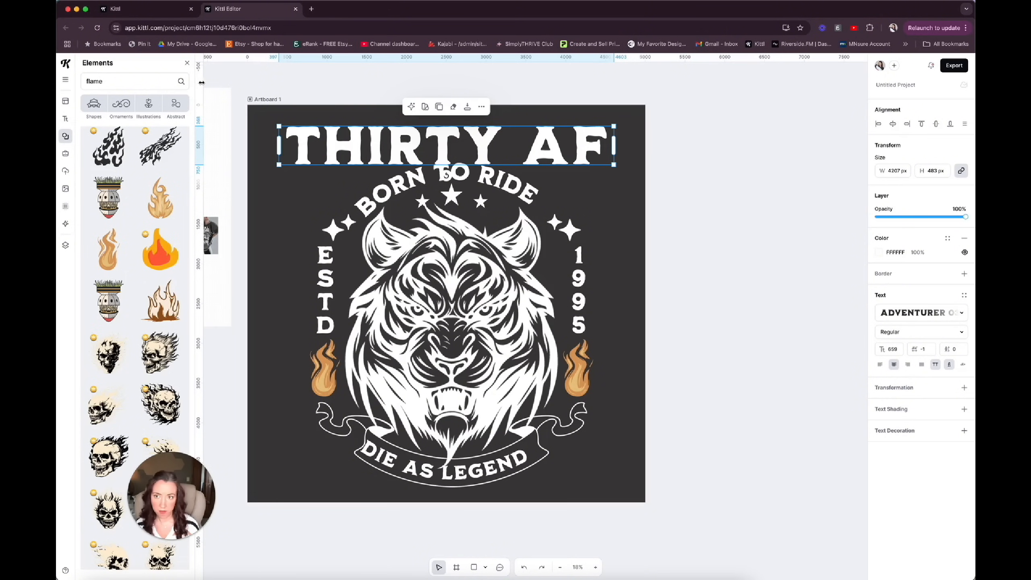
pyautogui.click(187, 63)
# Search the serif typefaces for vintage and change the THIRTY AF heading's font to Metalwings SpikeSerif.
pyautogui.scroll(5, 151, 235)
pyautogui.scroll(-6, 151, 236)
pyautogui.scroll(2, 150, 236)
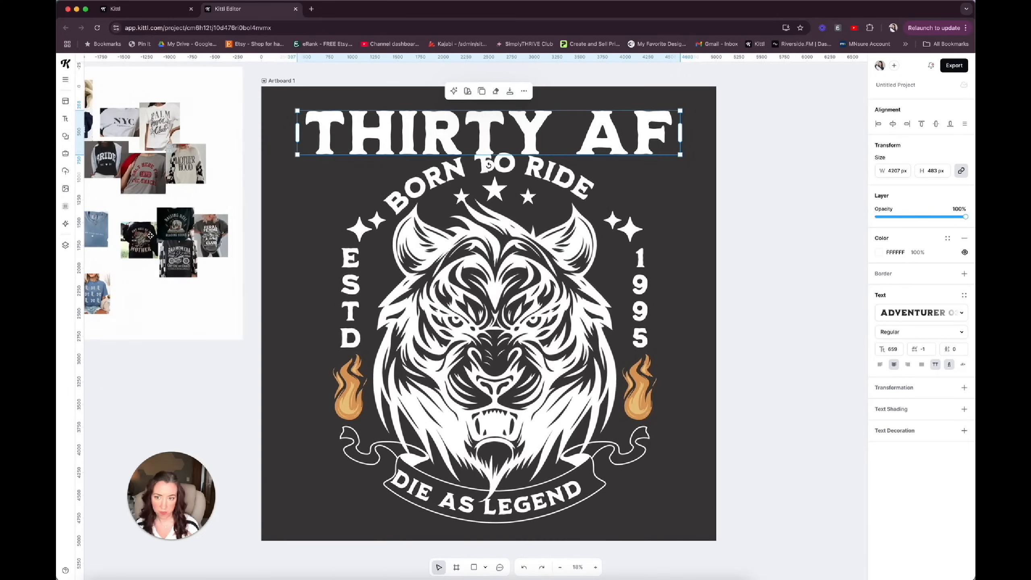
pyautogui.click(917, 313)
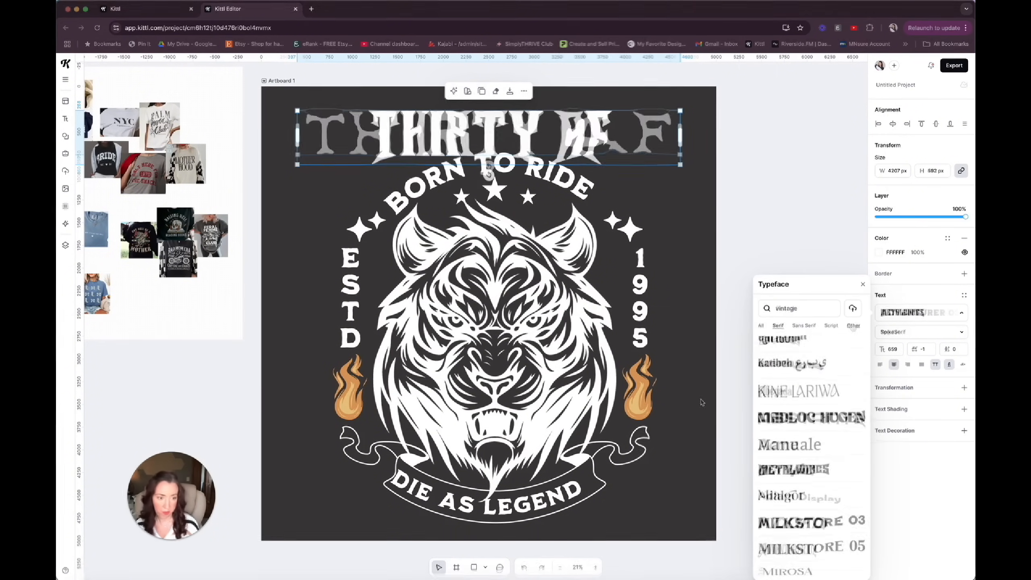
pyautogui.click(763, 467)
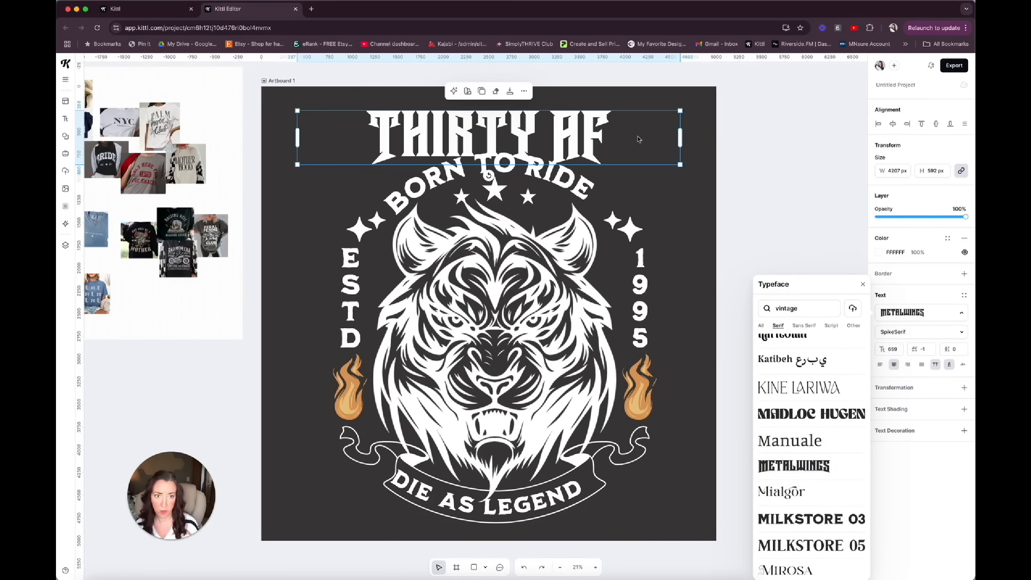
# Narrow the THIRTY AF text box to fit its letters and delete the curved BORN TO RIDE text below it.
pyautogui.moveTo(680, 139); pyautogui.dragTo(560, 140)
pyautogui.click(582, 182)
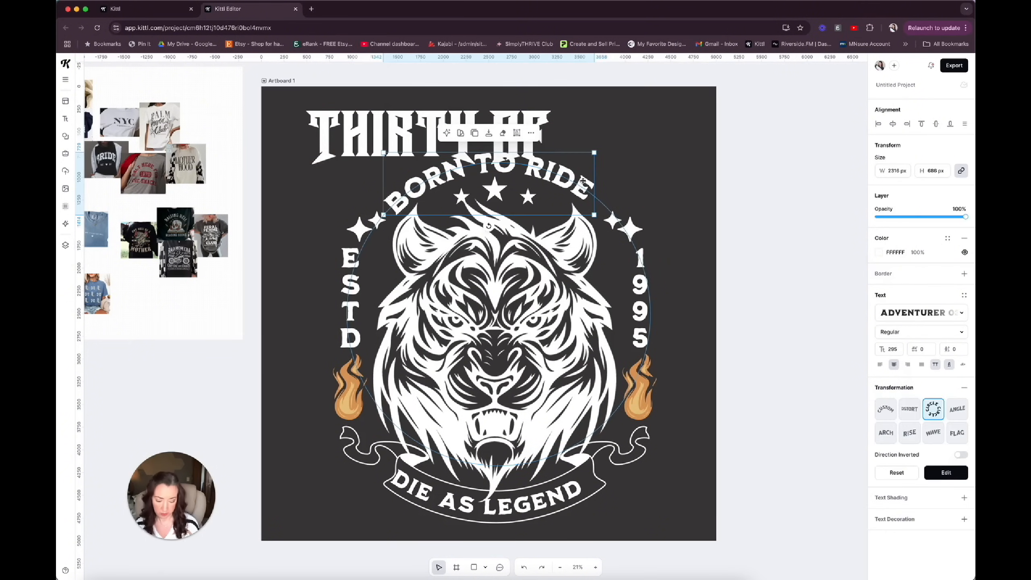
pyautogui.press('Delete')
# Enlarge the THIRTY AF heading to about 4132 px wide and centre it horizontally on the artboard.
pyautogui.click(532, 154)
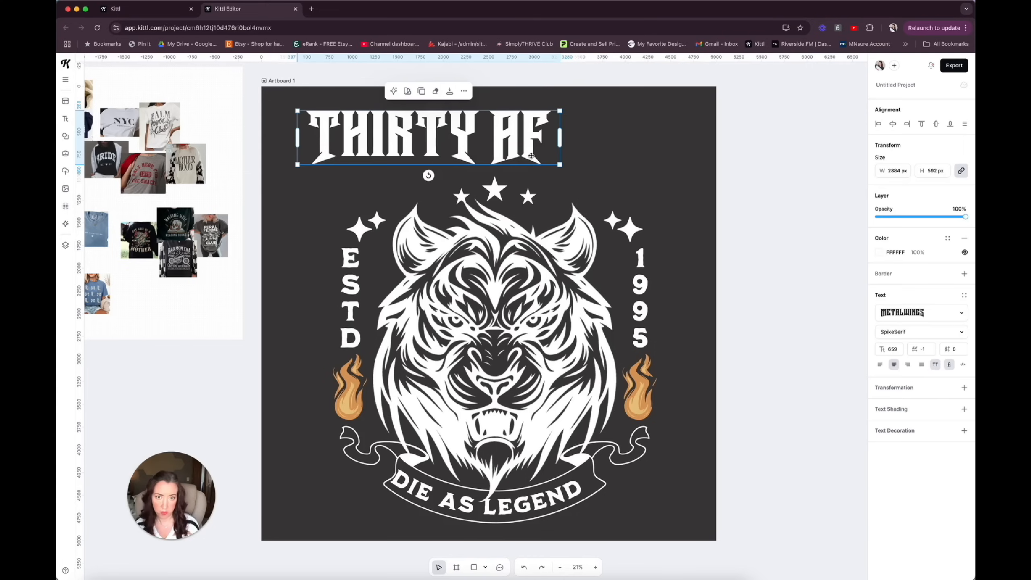
pyautogui.moveTo(560, 164); pyautogui.dragTo(702, 163)
pyautogui.click(893, 124)
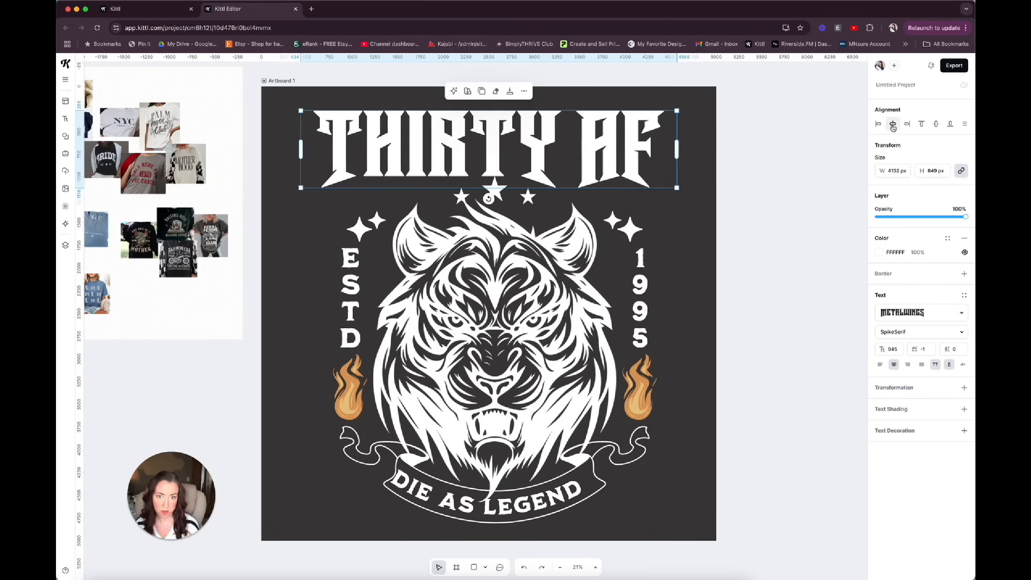
# Apply a Distort transformation to the THIRTY AF heading, arching its middle upward and stretching the lower corners down around the stars.
pyautogui.click(965, 388)
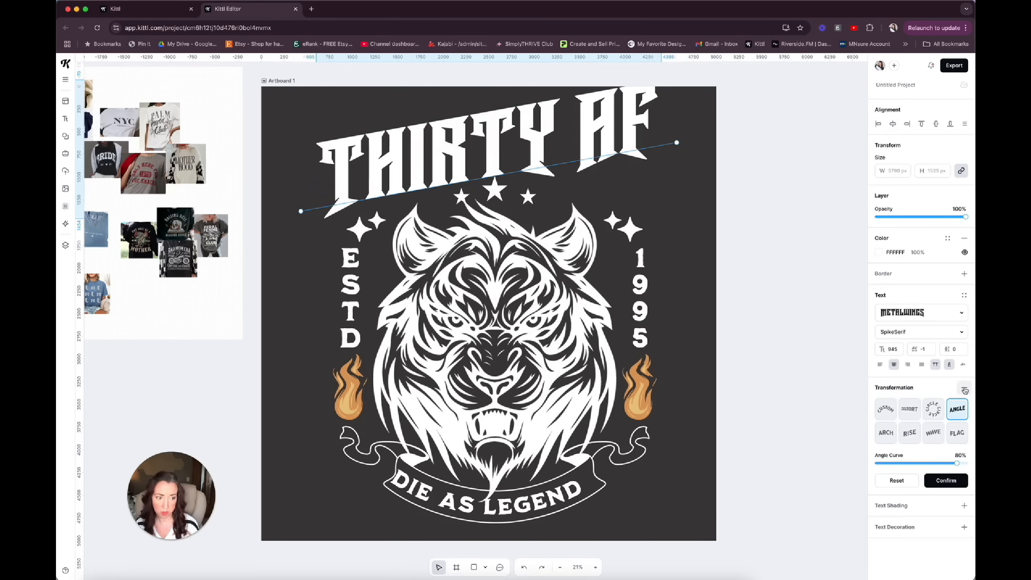
pyautogui.click(909, 408)
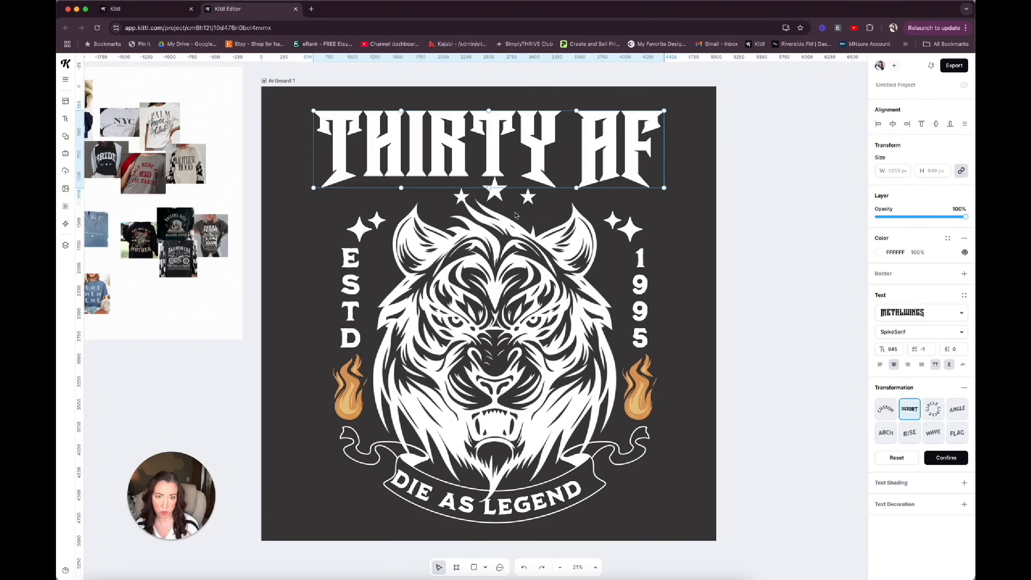
pyautogui.moveTo(488, 188); pyautogui.dragTo(489, 181)
pyautogui.moveTo(314, 188); pyautogui.dragTo(315, 220)
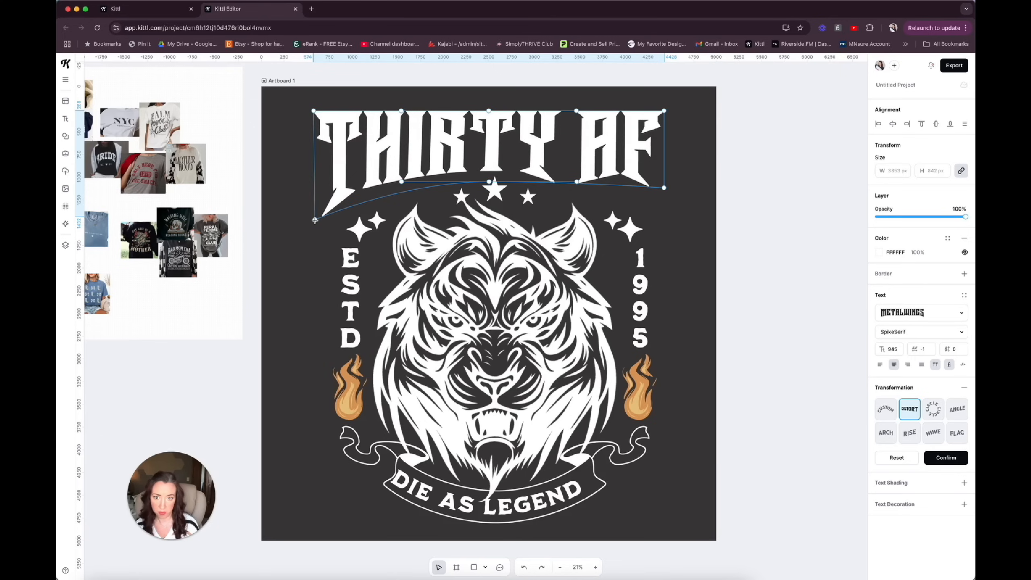
pyautogui.moveTo(665, 188); pyautogui.dragTo(669, 210)
pyautogui.moveTo(488, 111); pyautogui.dragTo(489, 95)
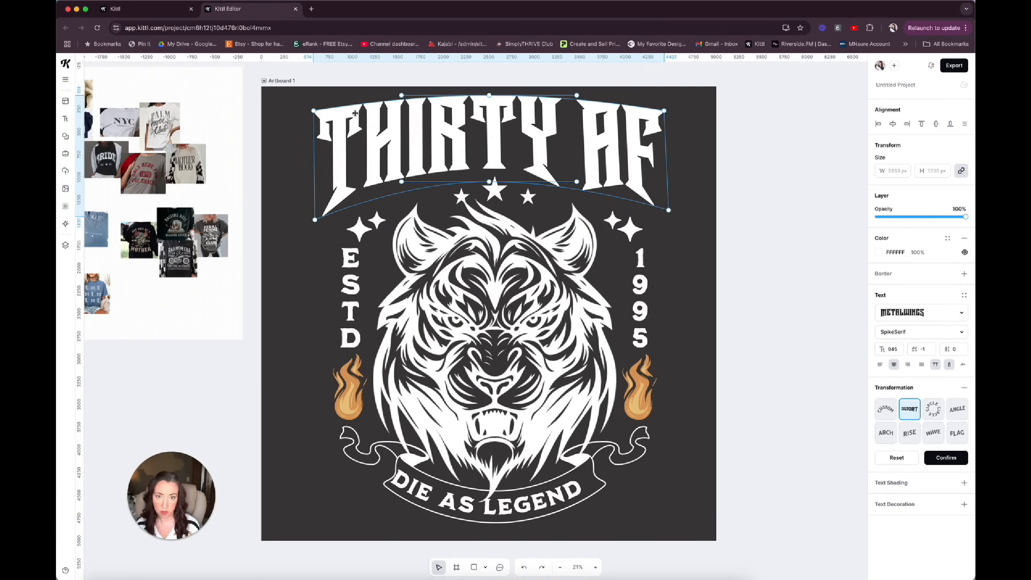
pyautogui.moveTo(312, 110); pyautogui.dragTo(313, 105)
pyautogui.moveTo(664, 111); pyautogui.dragTo(665, 105)
# Delete the ribbon banner and its DIE AS LEGEND text below the tiger.
pyautogui.click(621, 510)
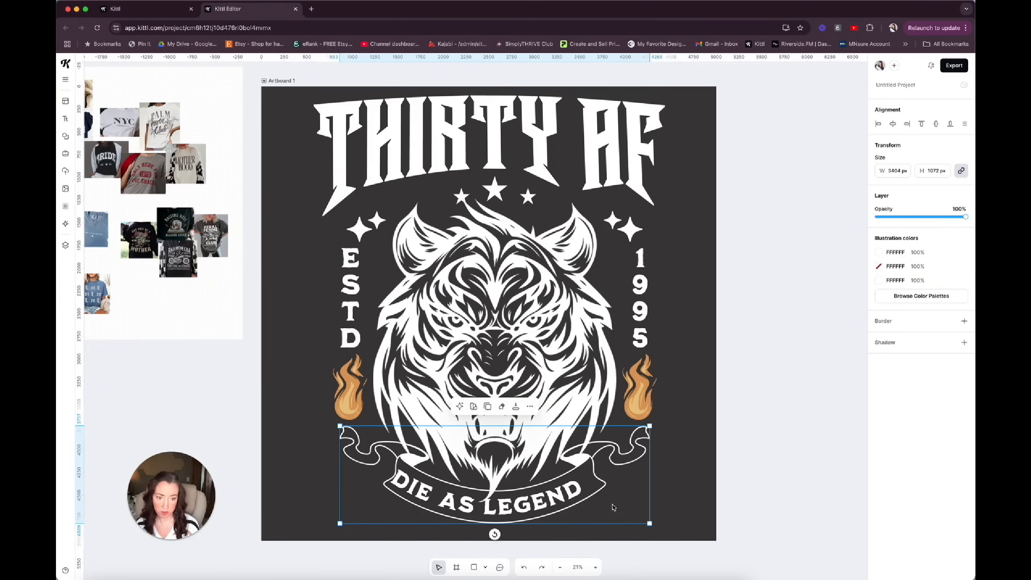
pyautogui.press('Delete')
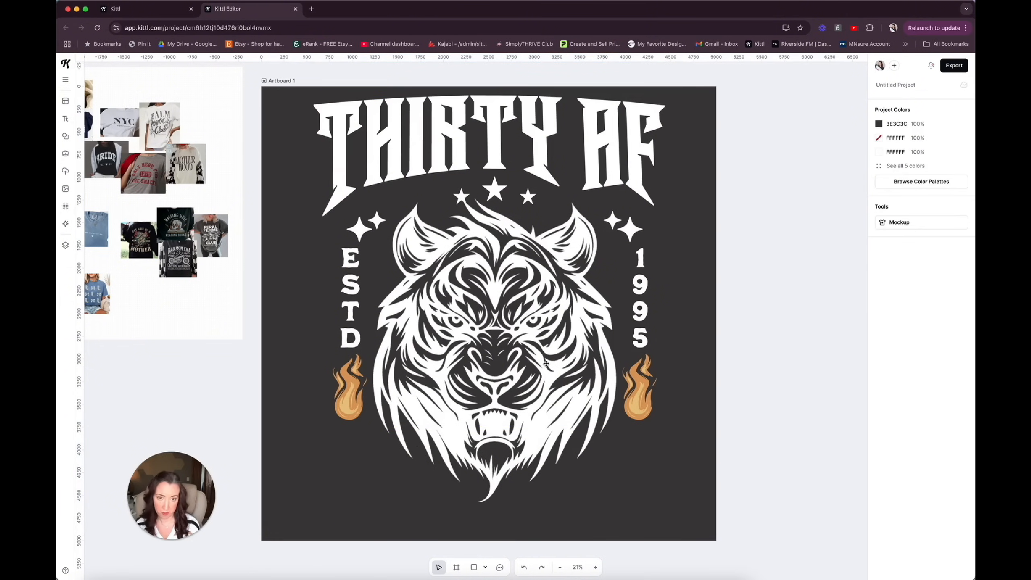
# Centre the distorted THIRTY AF heading and the tiger illustration horizontally on the artboard.
pyautogui.click(536, 154)
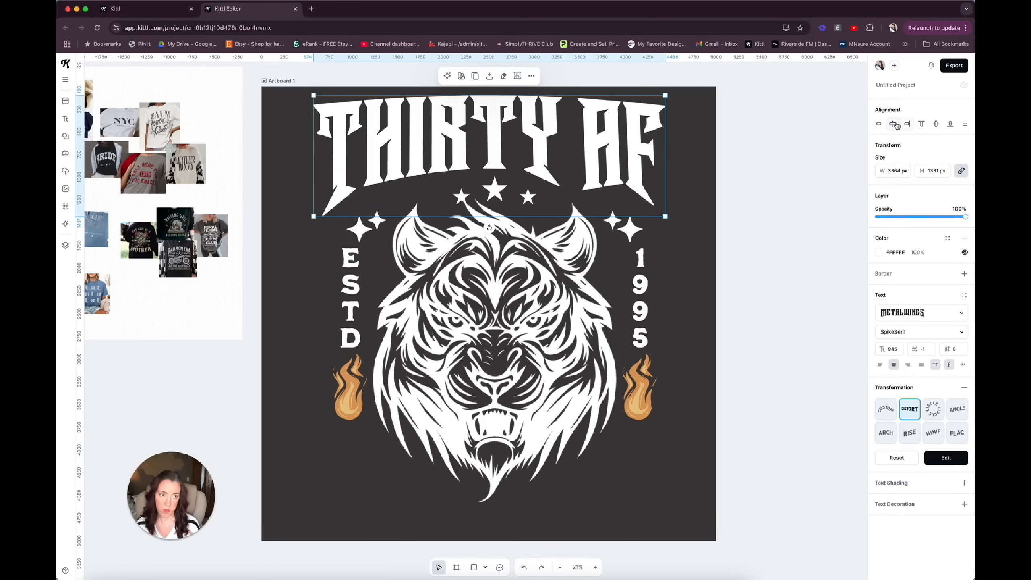
pyautogui.click(582, 262)
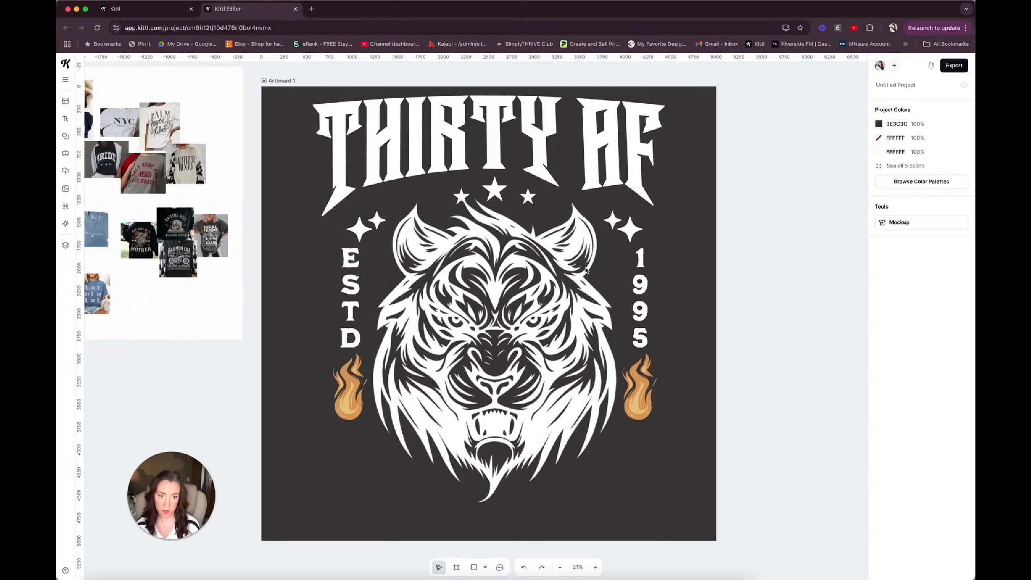
pyautogui.click(587, 270)
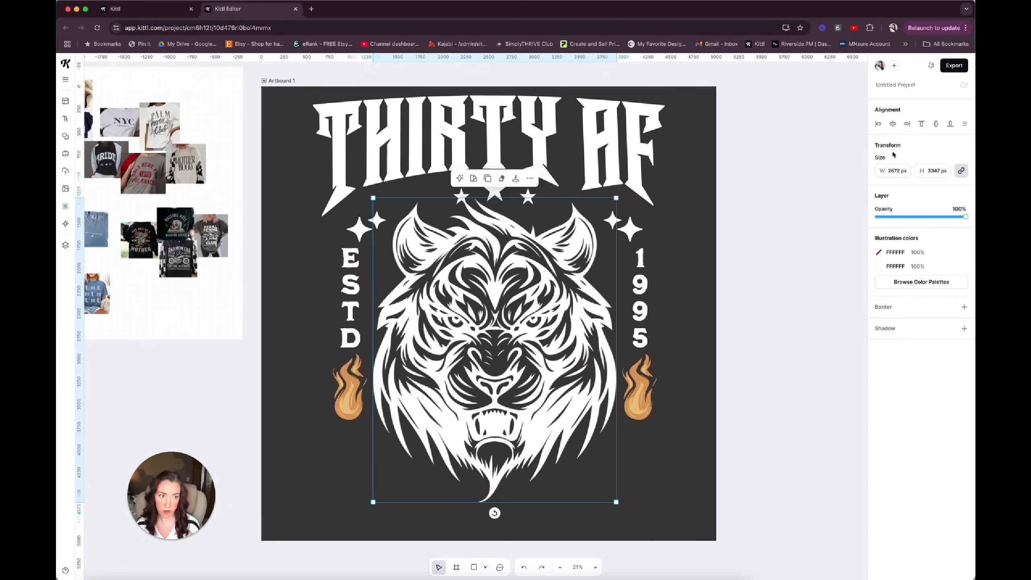
pyautogui.click(892, 124)
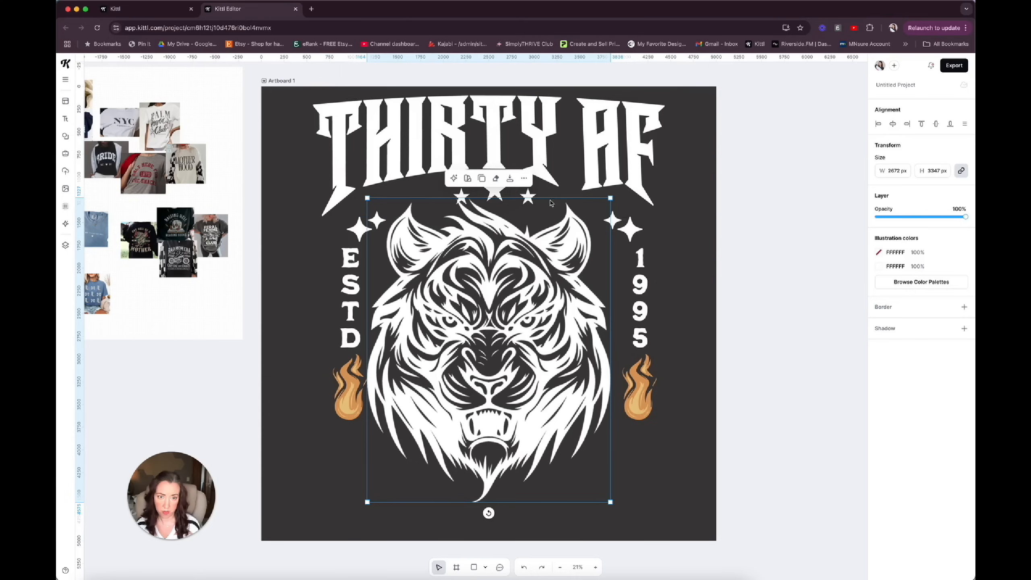
# Add a new text element reading "and raising hell".
pyautogui.hscroll(2, 401, 474)
pyautogui.click(401, 474)
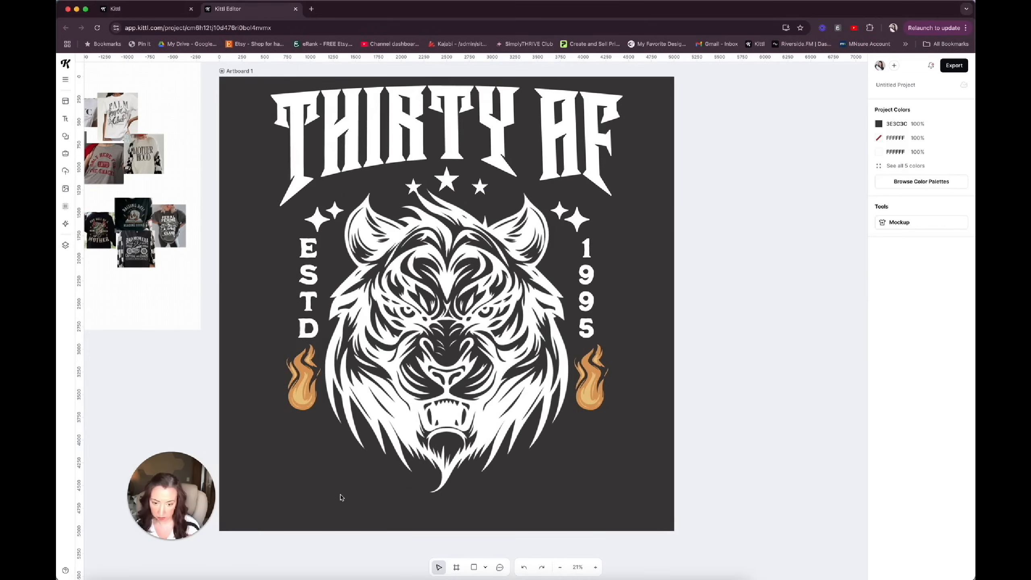
pyautogui.press('t')
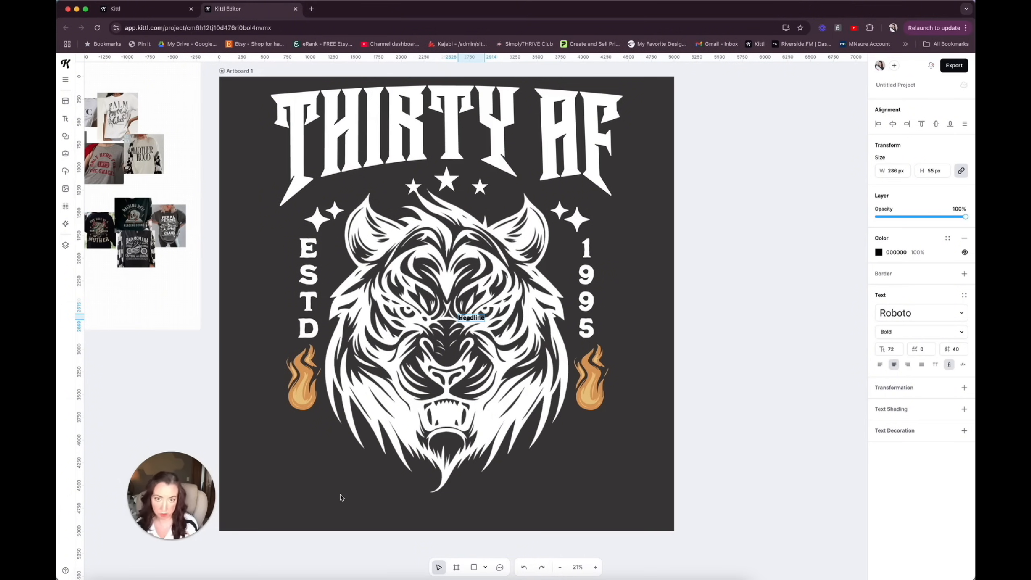
pyautogui.write('and raising hell')
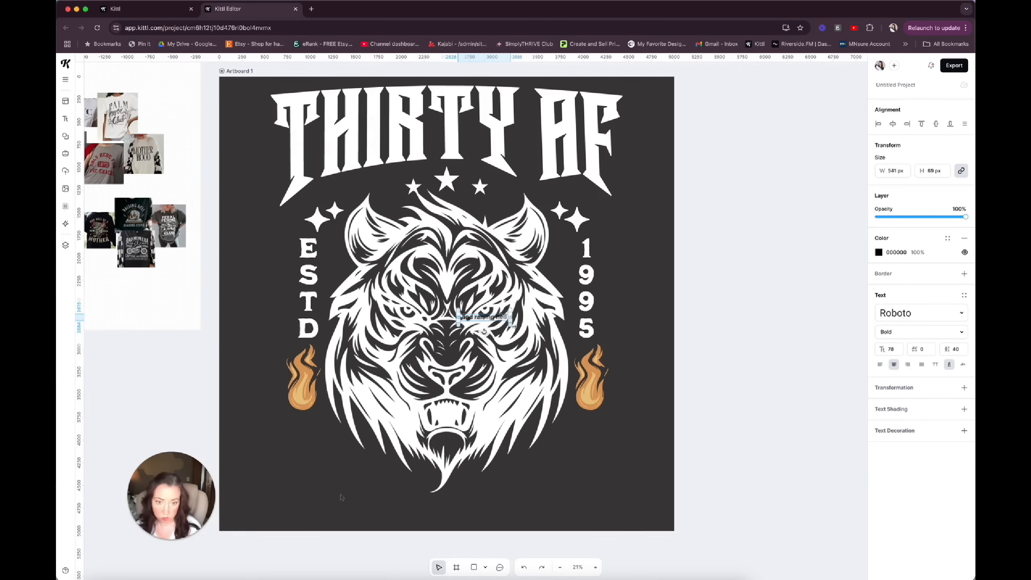
pyautogui.click(520, 323)
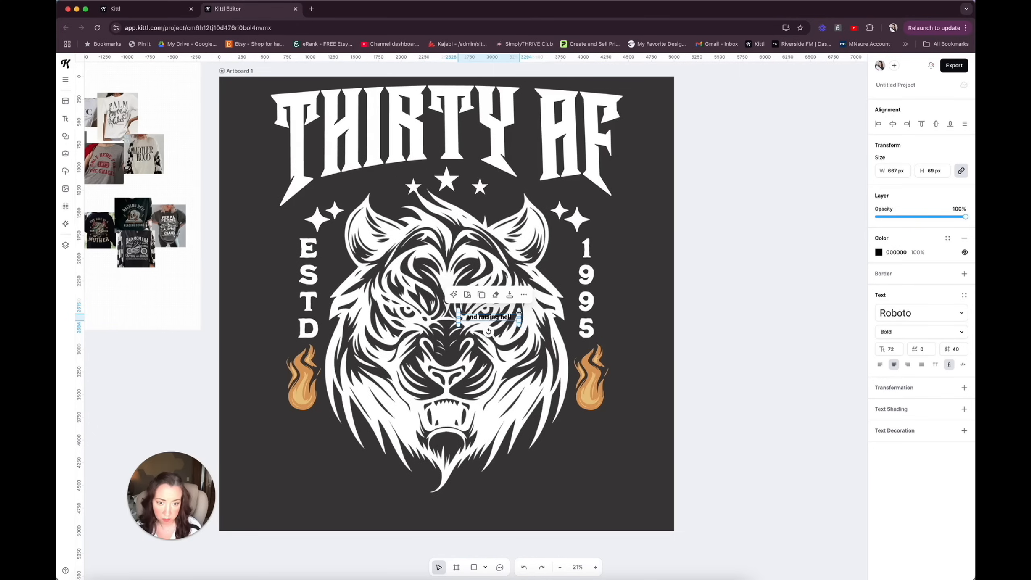
# Move the "and raising hell" text beneath the tiger, enlarge it to about 2449 px wide and centre it horizontally.
pyautogui.moveTo(521, 312); pyautogui.dragTo(494, 505)
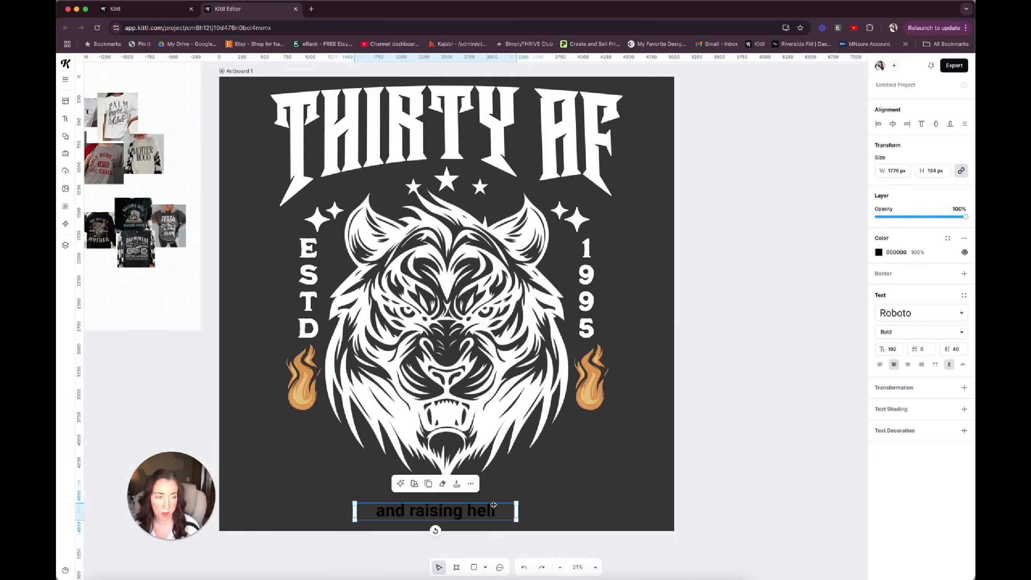
pyautogui.click(893, 124)
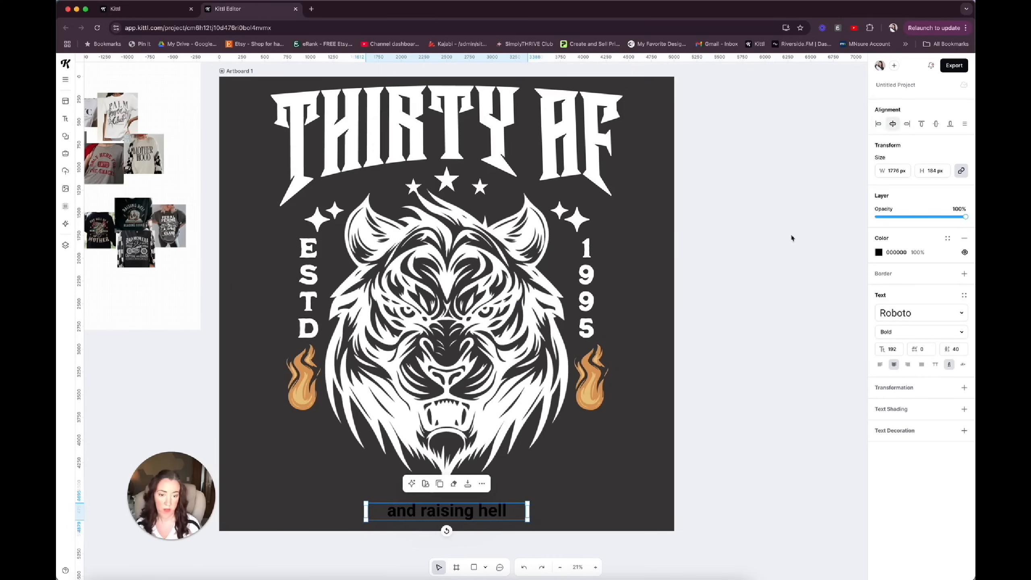
pyautogui.moveTo(523, 508); pyautogui.dragTo(574, 483)
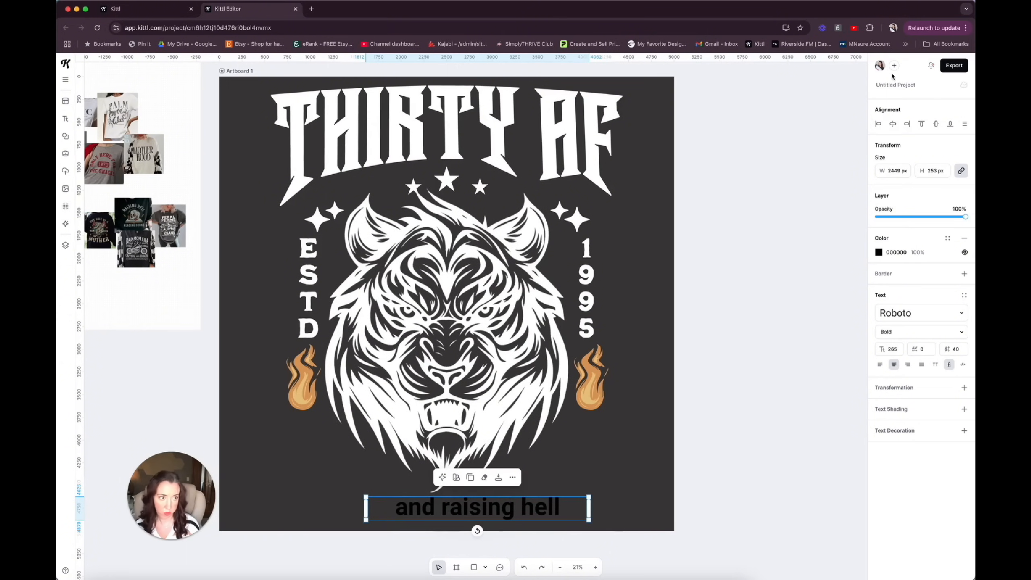
pyautogui.click(892, 124)
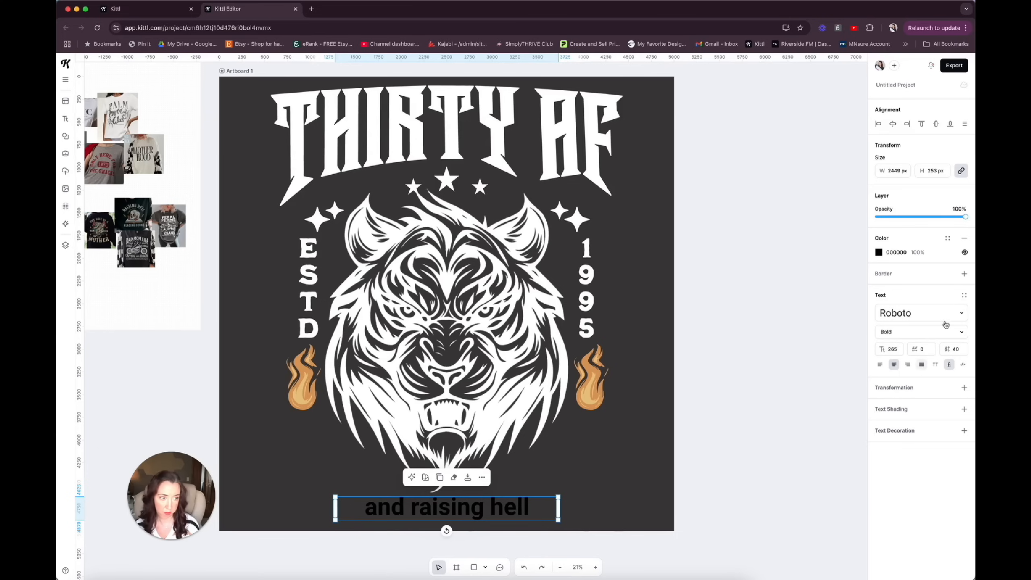
# Change the "and raising hell" text to the script typeface Adventurer 07 and look through further script fonts.
pyautogui.click(962, 315)
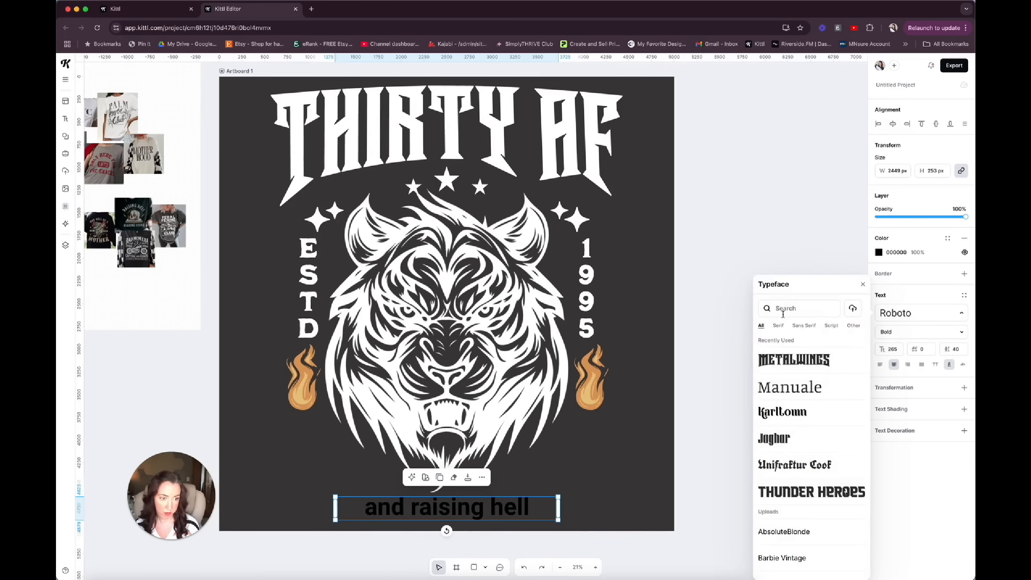
pyautogui.click(831, 327)
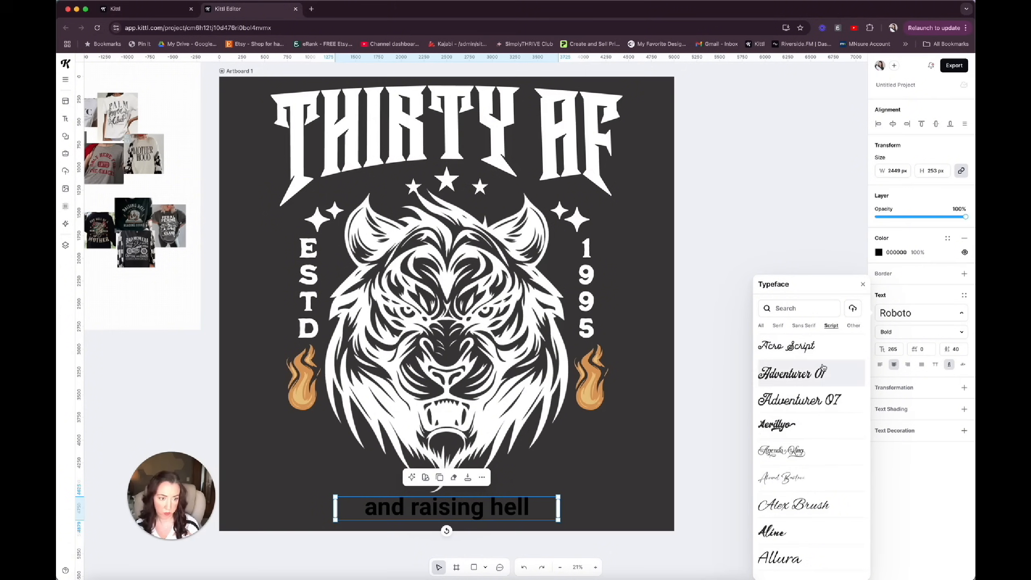
pyautogui.click(821, 398)
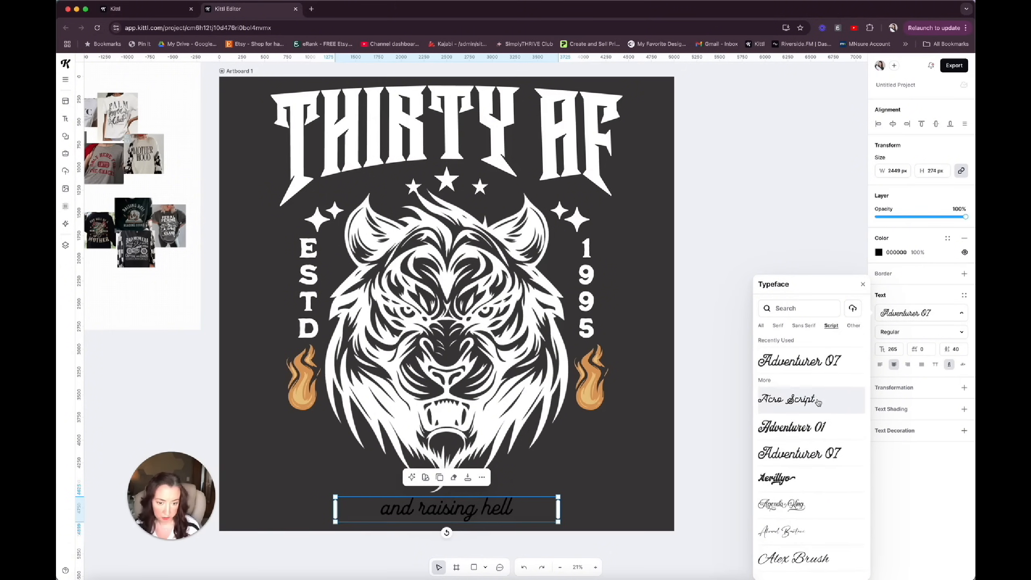
pyautogui.scroll(-1, 788, 528)
pyautogui.scroll(-8, 788, 529)
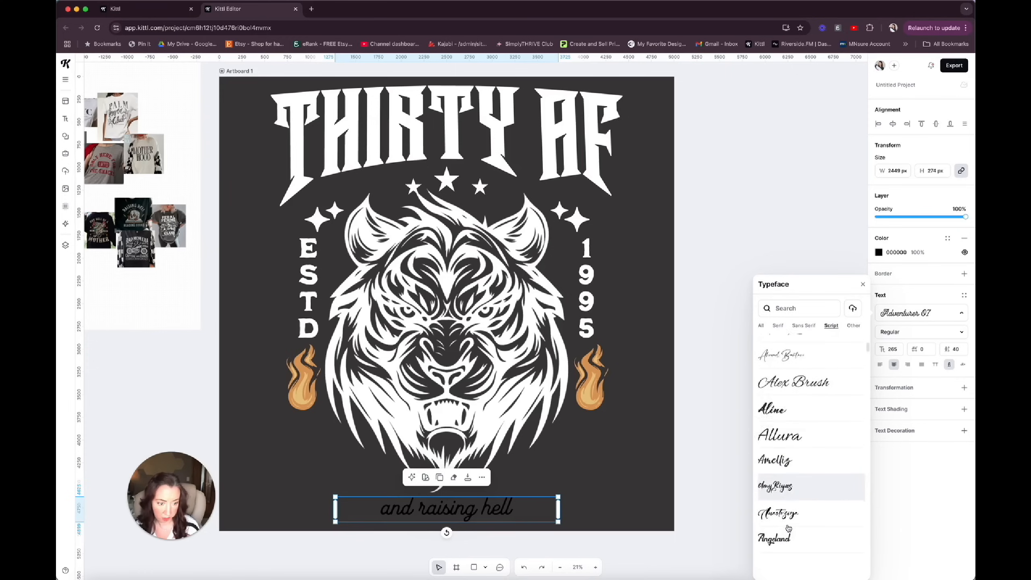
pyautogui.scroll(-5, 789, 529)
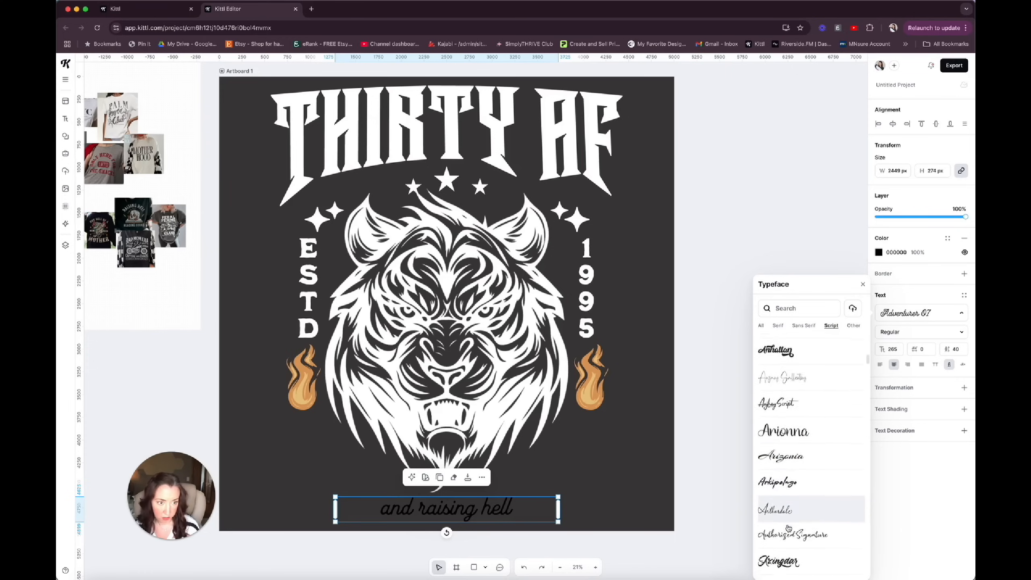
pyautogui.scroll(-5, 788, 528)
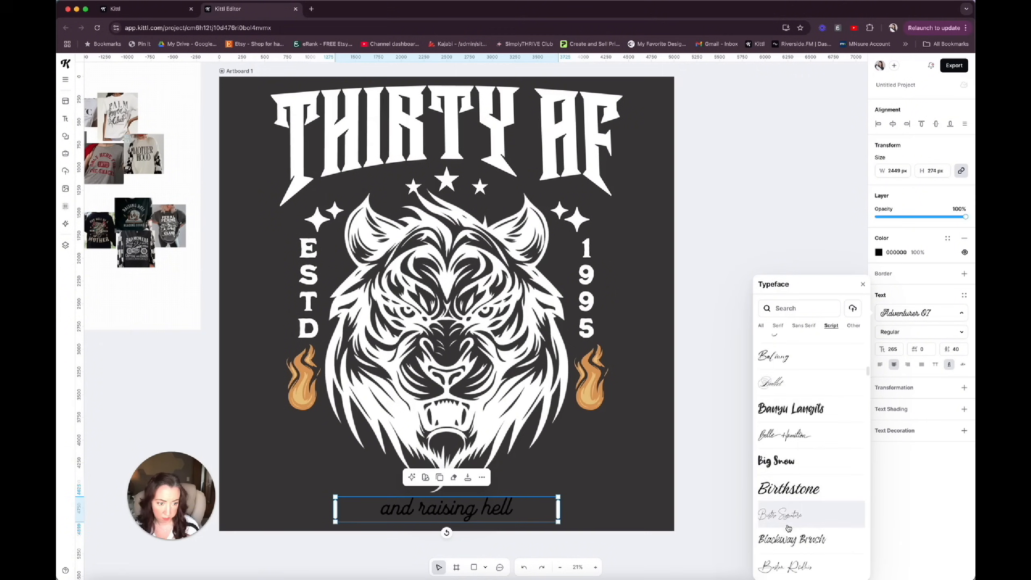
# Colour the "and raising hell" text white (FFFFFF), enlarge it to about 2837 px wide and recentre it horizontally.
pyautogui.click(886, 286)
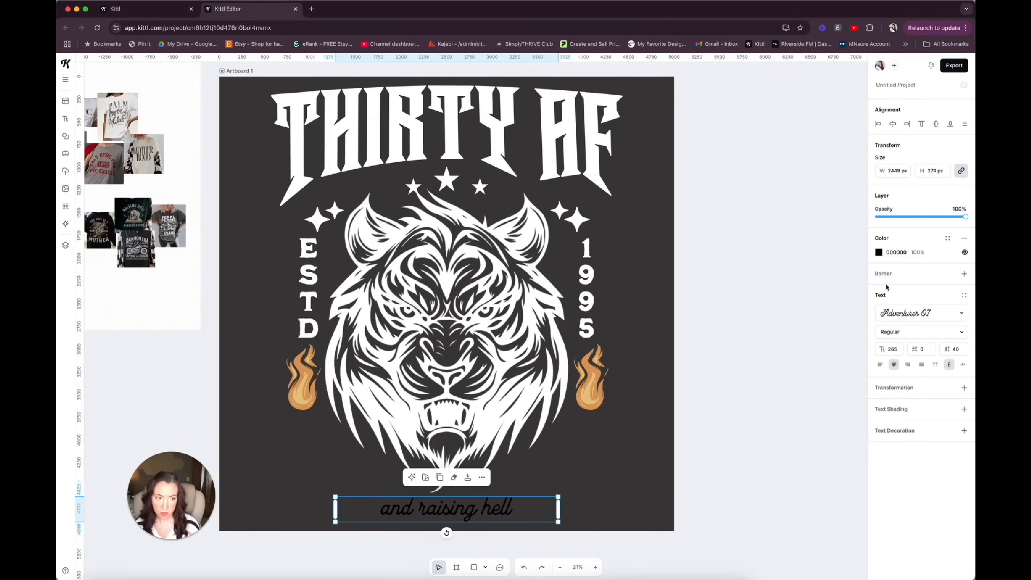
pyautogui.click(878, 252)
pyautogui.click(769, 444)
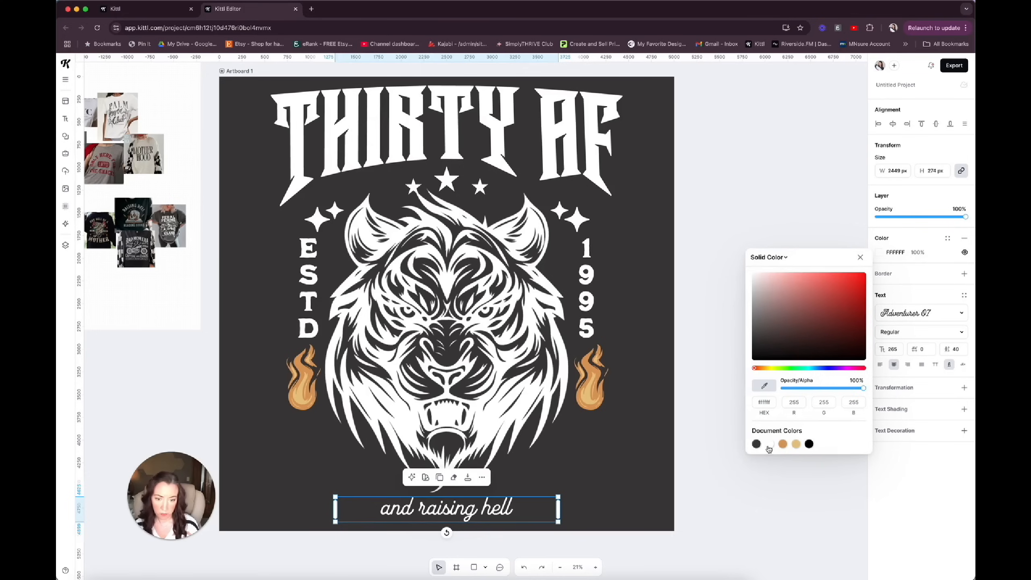
pyautogui.moveTo(561, 507); pyautogui.dragTo(594, 476)
pyautogui.click(893, 124)
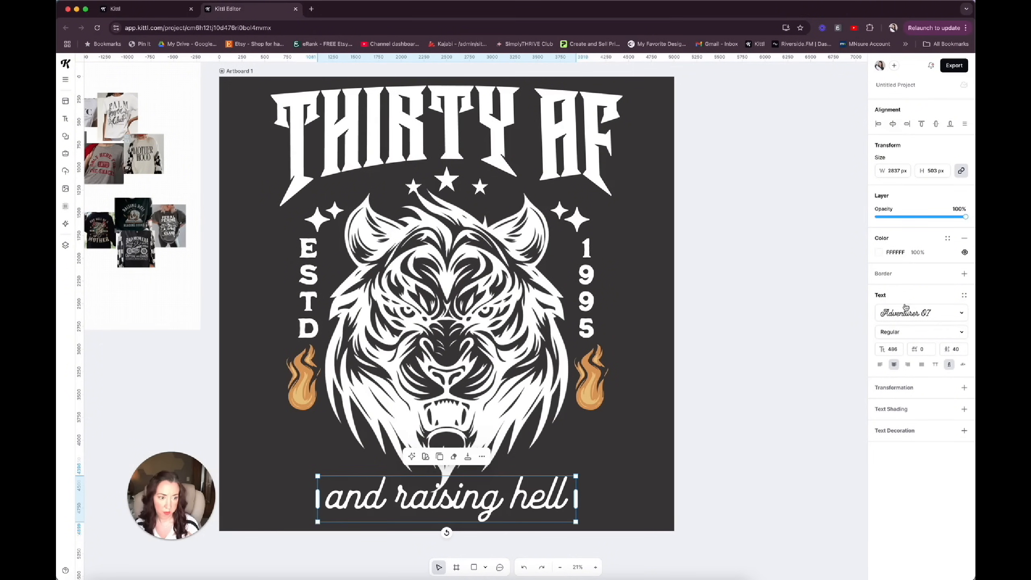
# Apply the Circle transformation with inverted direction to "and raising hell", place it beneath the tiger's chin and centre it horizontally.
pyautogui.click(964, 387)
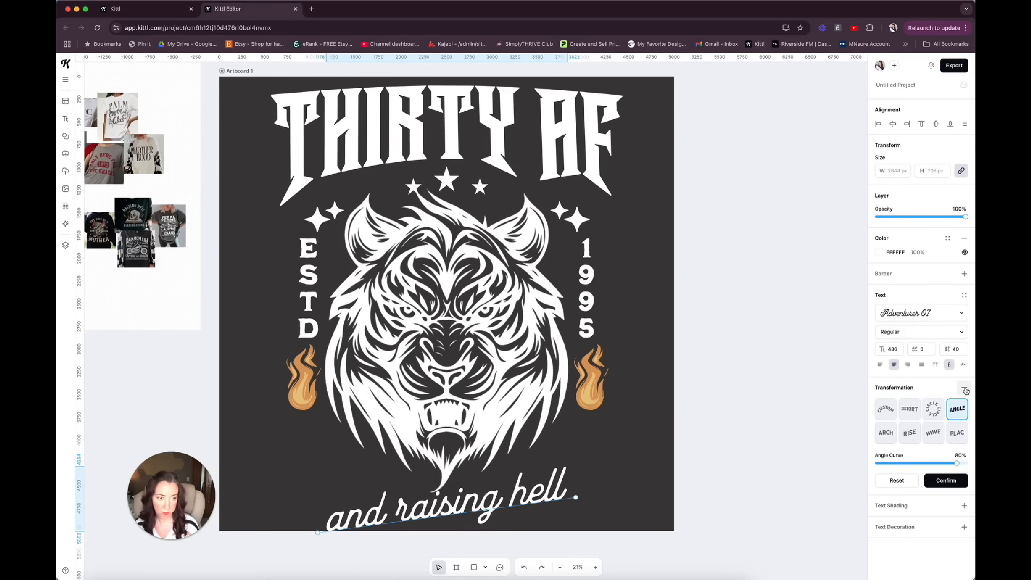
pyautogui.click(933, 409)
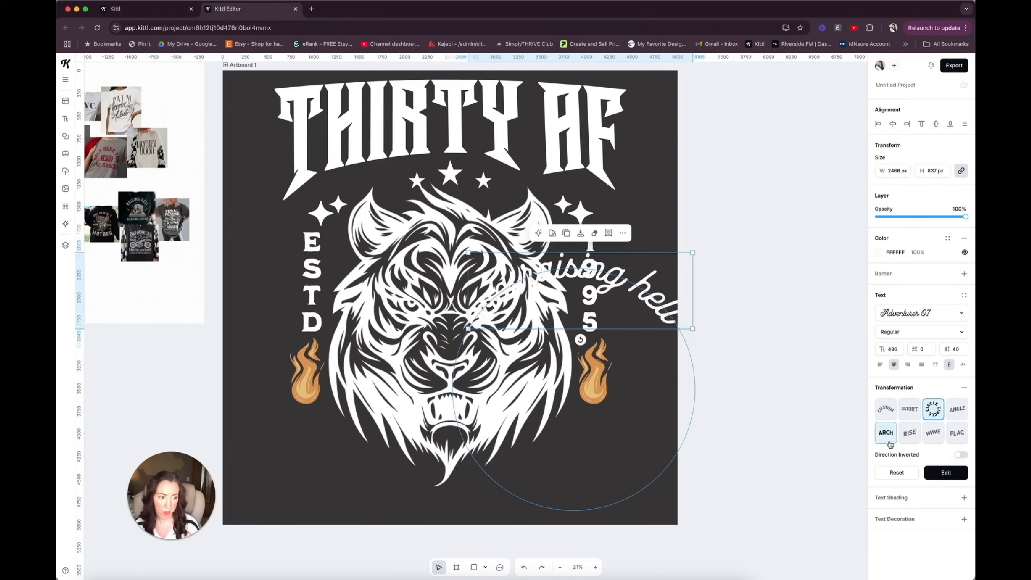
pyautogui.click(959, 456)
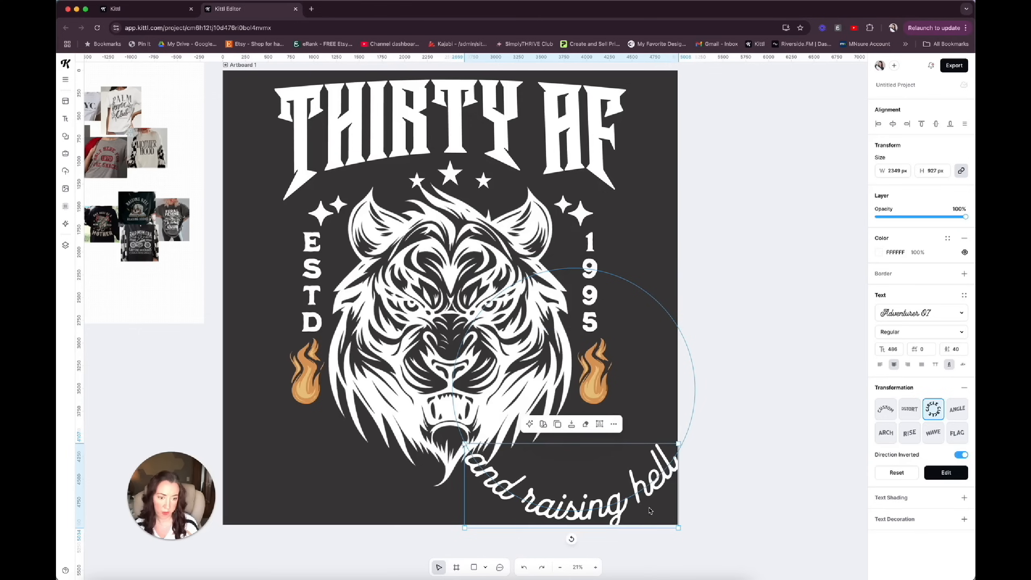
pyautogui.moveTo(642, 484); pyautogui.dragTo(518, 478)
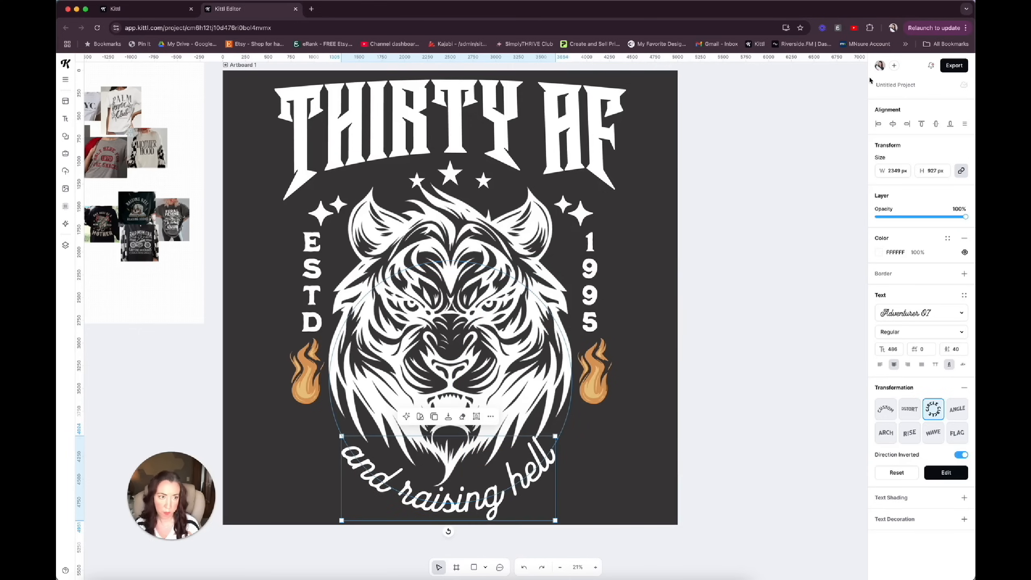
pyautogui.click(892, 125)
# Flatten the "and raising hell" curve by enlarging its guide circle to about the width of the artboard.
pyautogui.click(946, 473)
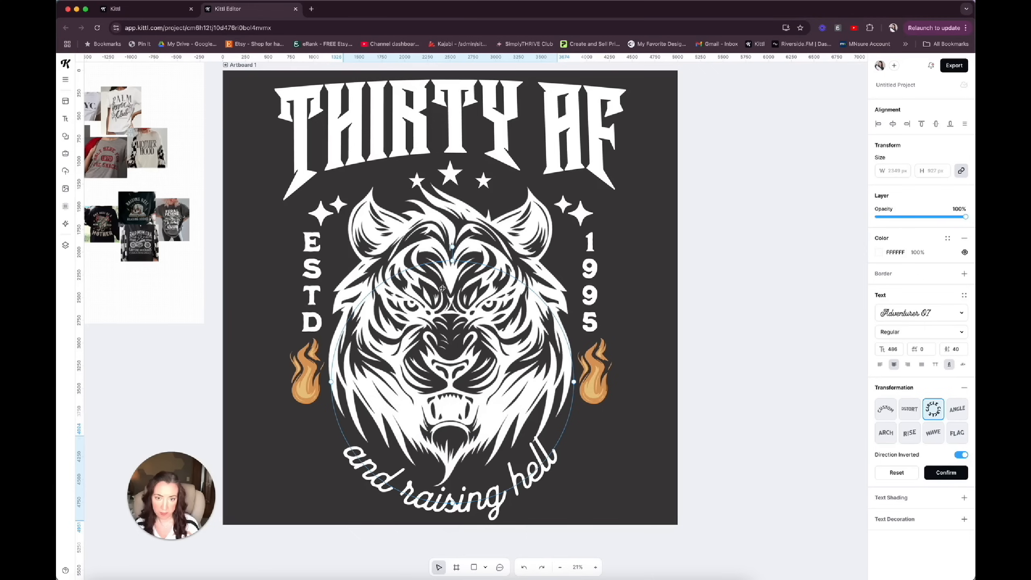
pyautogui.moveTo(447, 260); pyautogui.dragTo(430, 98)
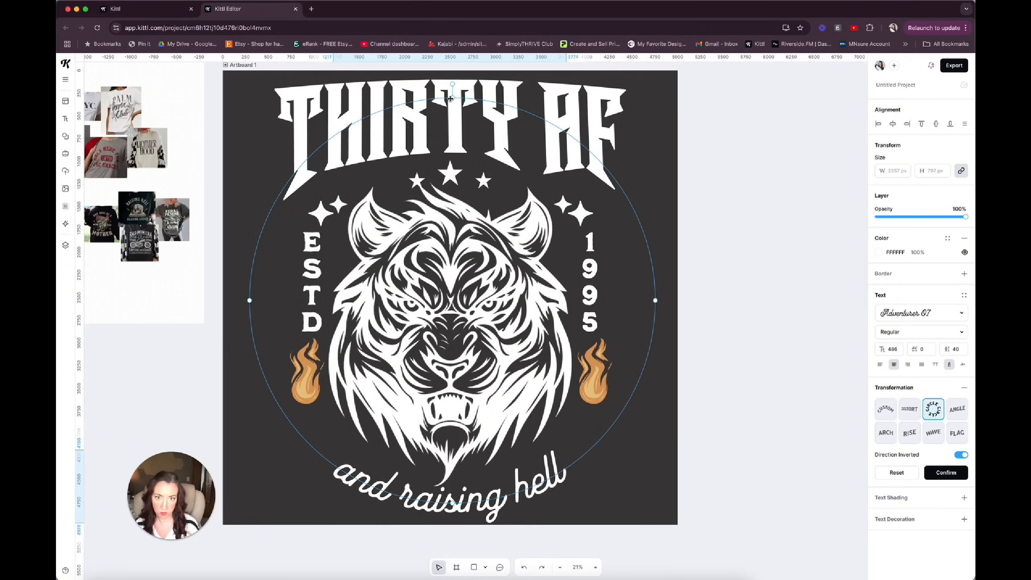
pyautogui.moveTo(453, 98); pyautogui.dragTo(448, 44)
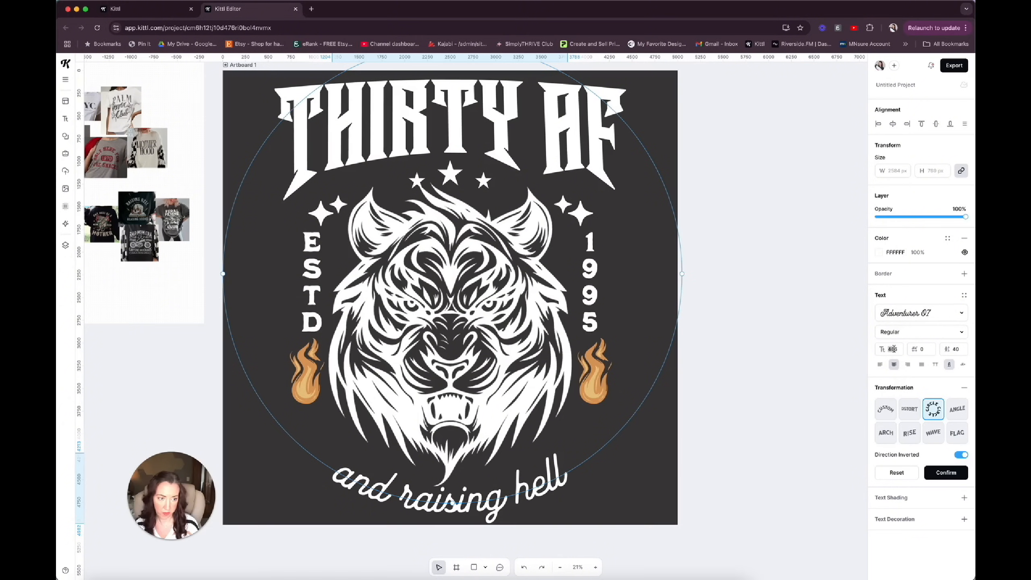
# Increase the curved "and raising hell" text's font size to 569 and nudge it slightly up towards the tiger.
pyautogui.press('Up')
pyautogui.press('Up')
pyautogui.press('Up')
pyautogui.press('Up')
pyautogui.press('Up')
pyautogui.press('Up')
pyautogui.press('Up')
pyautogui.press('Up')
pyautogui.press('Up')
pyautogui.press('Up')
pyautogui.press('Up')
pyautogui.press('Up')
pyautogui.press('Up')
pyautogui.press('Up')
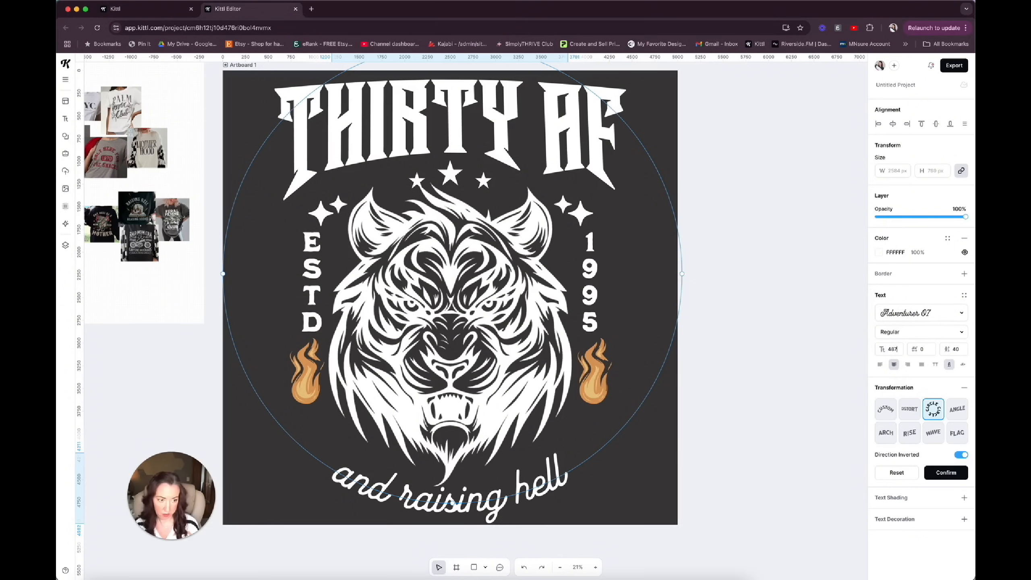
pyautogui.press('Up')
pyautogui.press('Up')
pyautogui.press('Up')
pyautogui.press('Up')
pyautogui.press('Up')
pyautogui.press('Up')
pyautogui.press('Up')
pyautogui.press('Up')
pyautogui.press('Up')
pyautogui.press('Up')
pyautogui.press('Up')
pyautogui.press('Up')
pyautogui.press('Up')
pyautogui.press('Up')
pyautogui.press('Up')
pyautogui.press('Up')
pyautogui.press('Up')
pyautogui.press('Up')
pyautogui.press('Up')
pyautogui.press('Up')
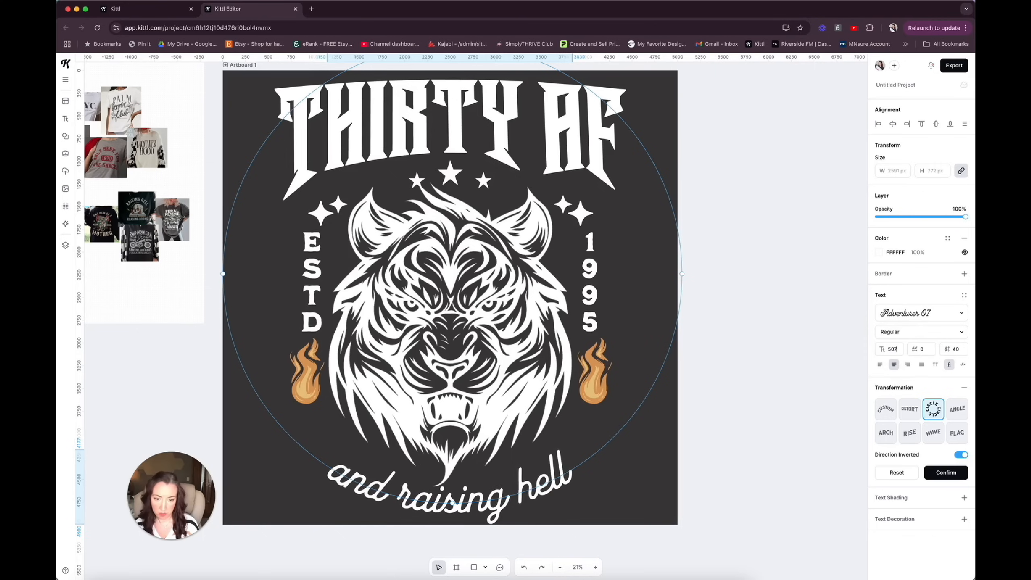
pyautogui.press('Up')
pyautogui.press('Up')
pyautogui.press('Up')
pyautogui.press('Up')
pyautogui.press('Up')
pyautogui.press('Up')
pyautogui.press('Up')
pyautogui.press('Up')
pyautogui.press('Up')
pyautogui.press('Up')
pyautogui.press('Up')
pyautogui.press('Up')
pyautogui.press('Up')
pyautogui.press('Up')
pyautogui.press('Up')
pyautogui.press('Up')
pyautogui.press('Up')
pyautogui.press('Up')
pyautogui.press('Up')
pyautogui.press('Up')
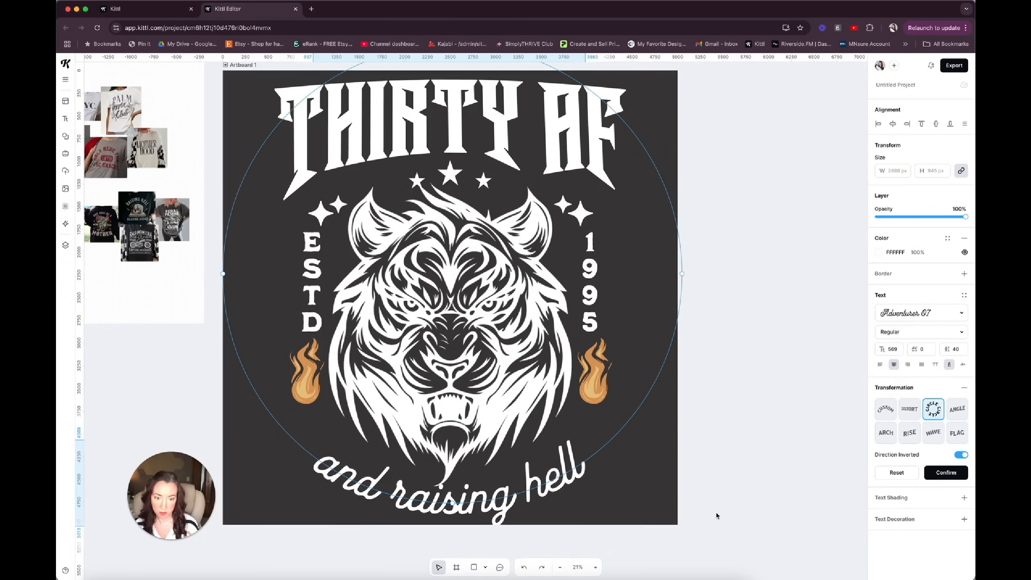
pyautogui.moveTo(506, 509); pyautogui.dragTo(506, 505)
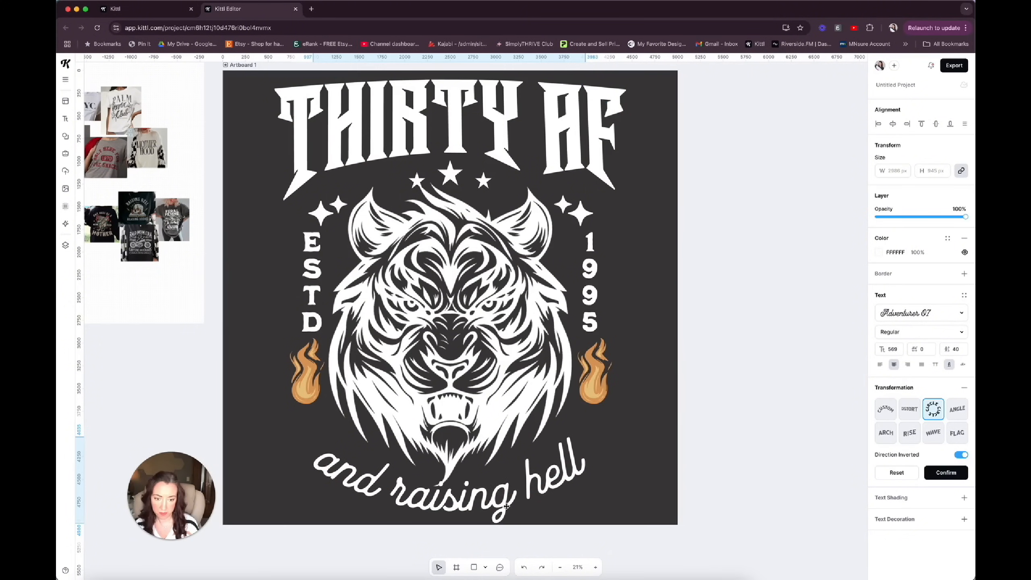
# Resize the tiger head to about 2674 px wide and centre it horizontally on the artboard.
pyautogui.click(464, 444)
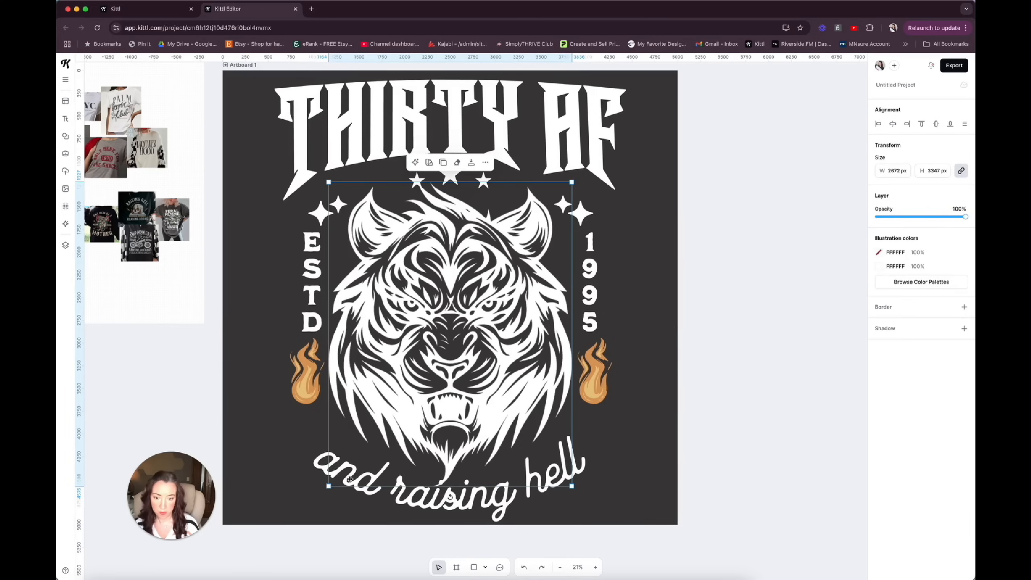
pyautogui.moveTo(328, 487); pyautogui.dragTo(327, 484)
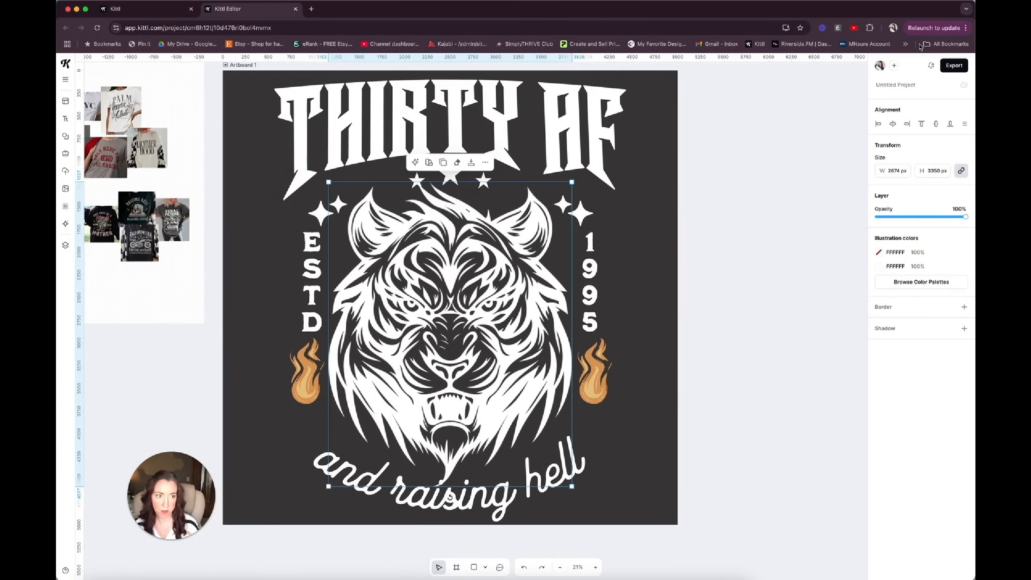
pyautogui.click(893, 125)
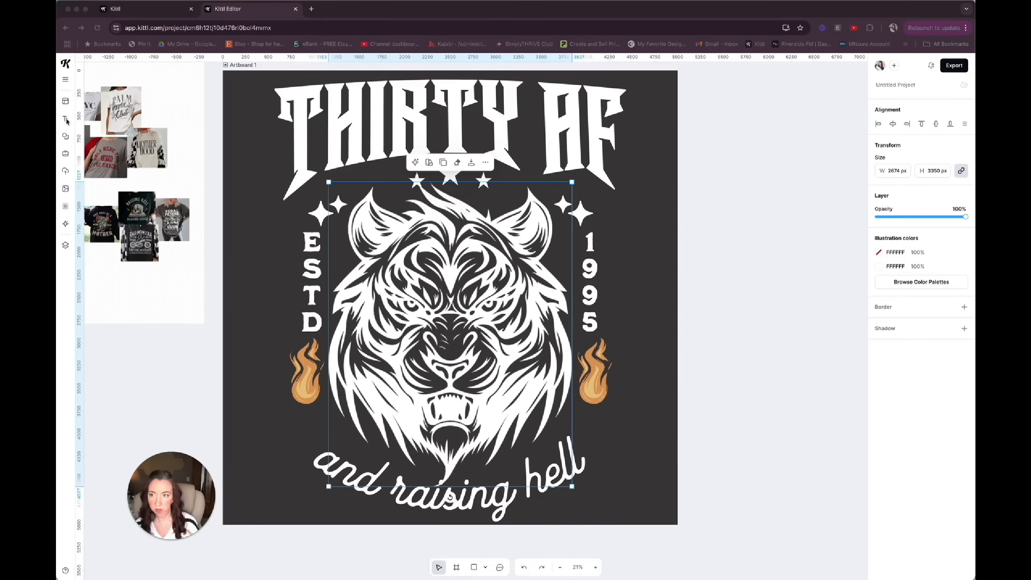
# Browse the illustration elements and open the full Traditional Tattoos collection.
pyautogui.click(65, 137)
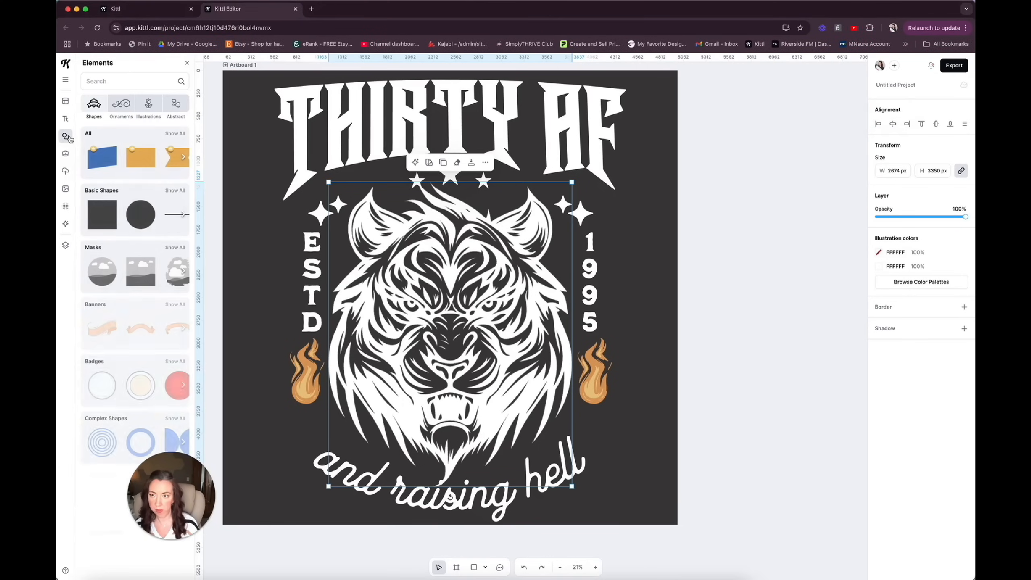
pyautogui.click(149, 109)
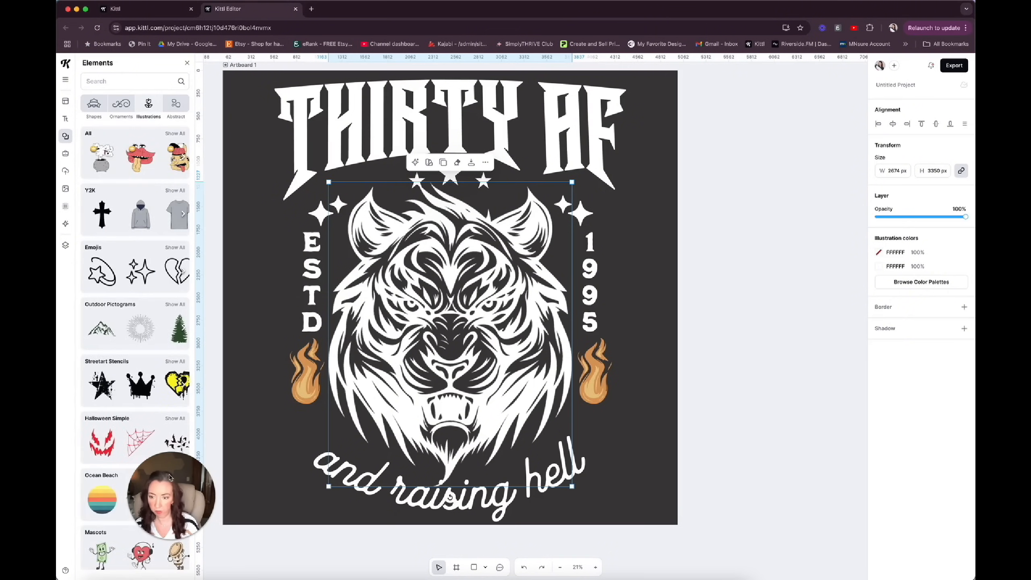
pyautogui.moveTo(169, 478); pyautogui.dragTo(251, 480)
pyautogui.scroll(-3, 153, 354)
pyautogui.scroll(-15, 153, 354)
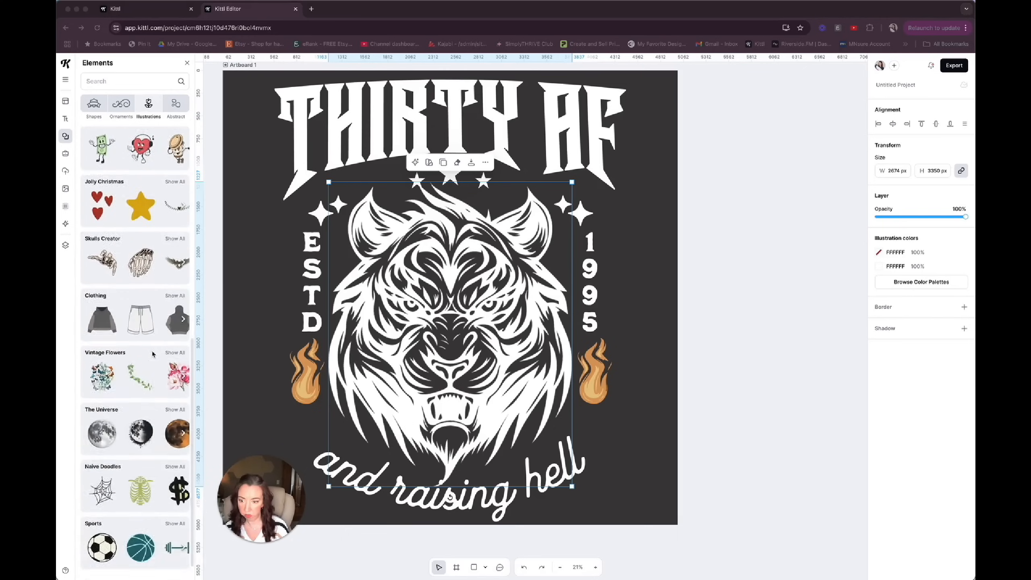
pyautogui.scroll(-2, 153, 353)
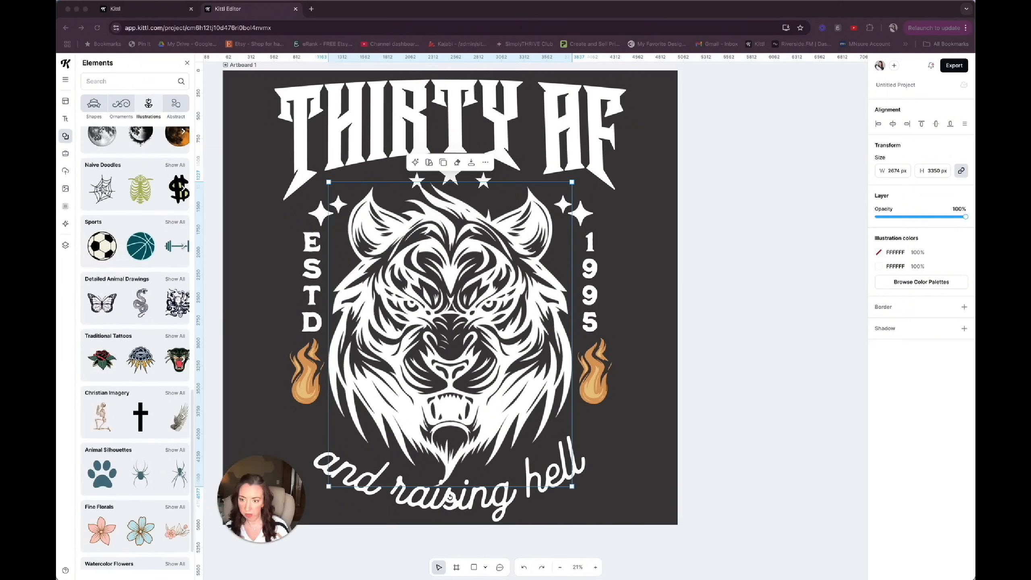
pyautogui.click(175, 336)
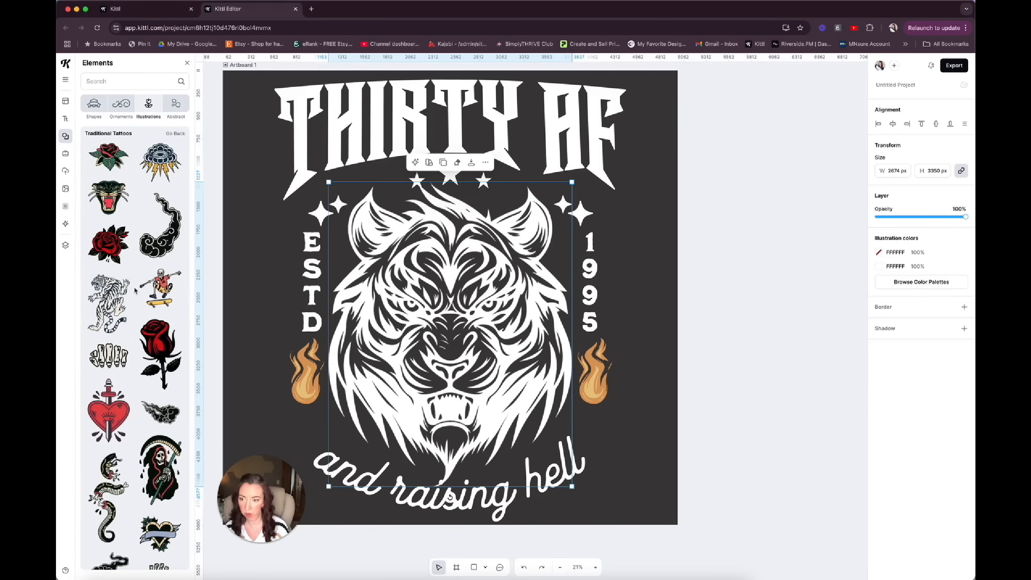
# Try a red rose from the Traditional Tattoos collection at about 1125 px wide over the right flame, and delete it.
pyautogui.scroll(-3, 136, 291)
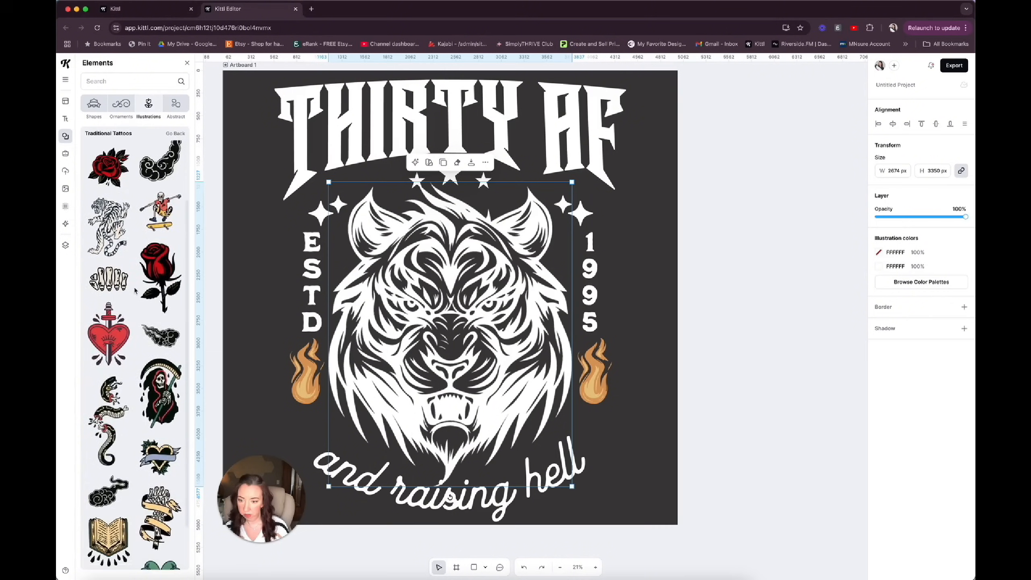
pyautogui.scroll(-10, 135, 290)
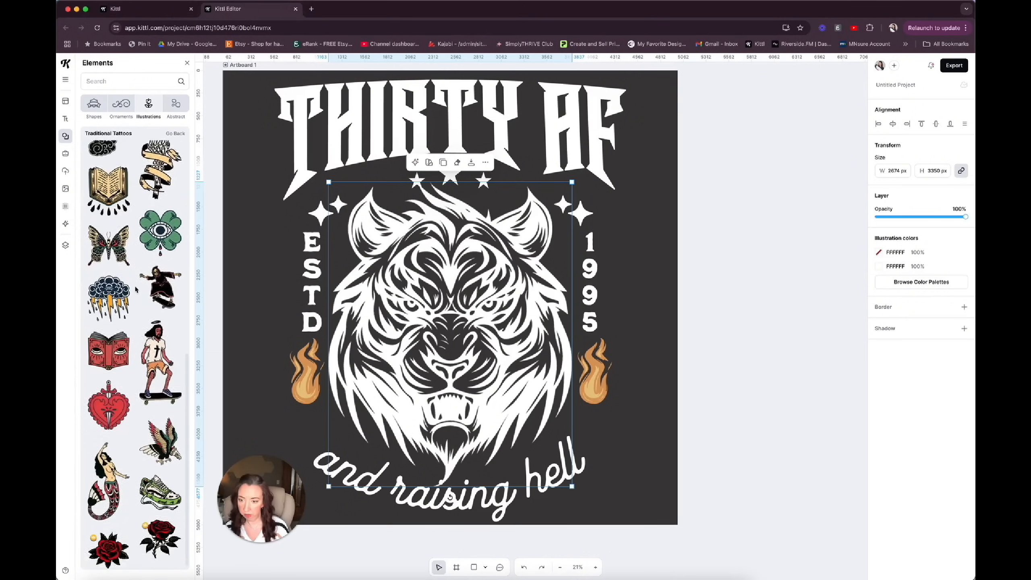
pyautogui.scroll(-9, 135, 289)
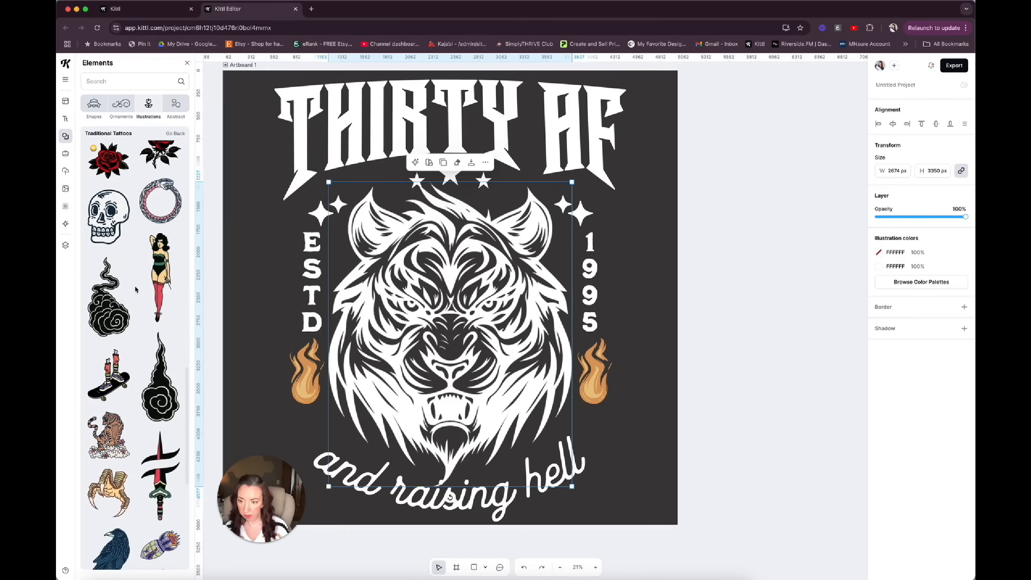
pyautogui.scroll(10, 135, 290)
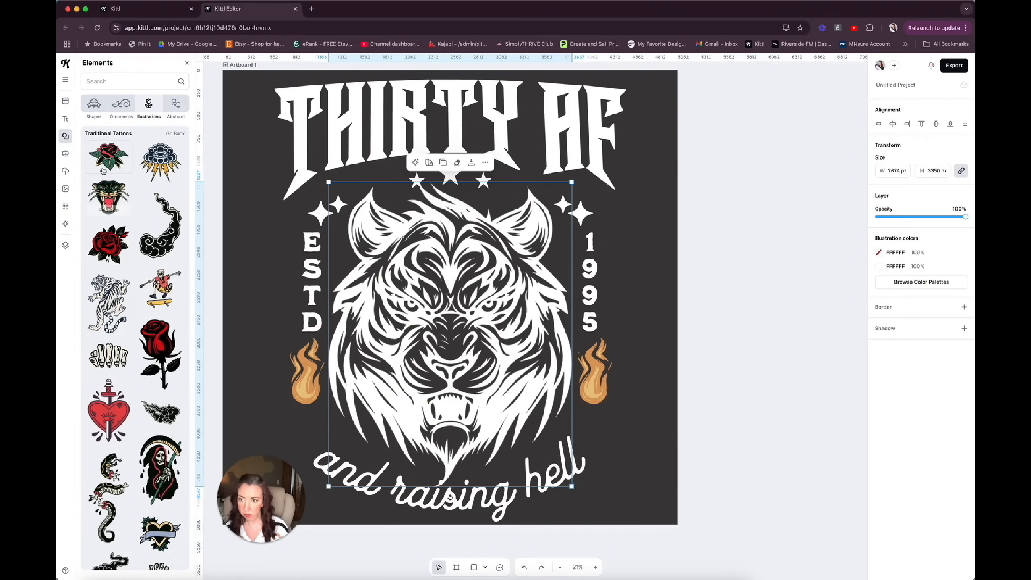
pyautogui.click(109, 236)
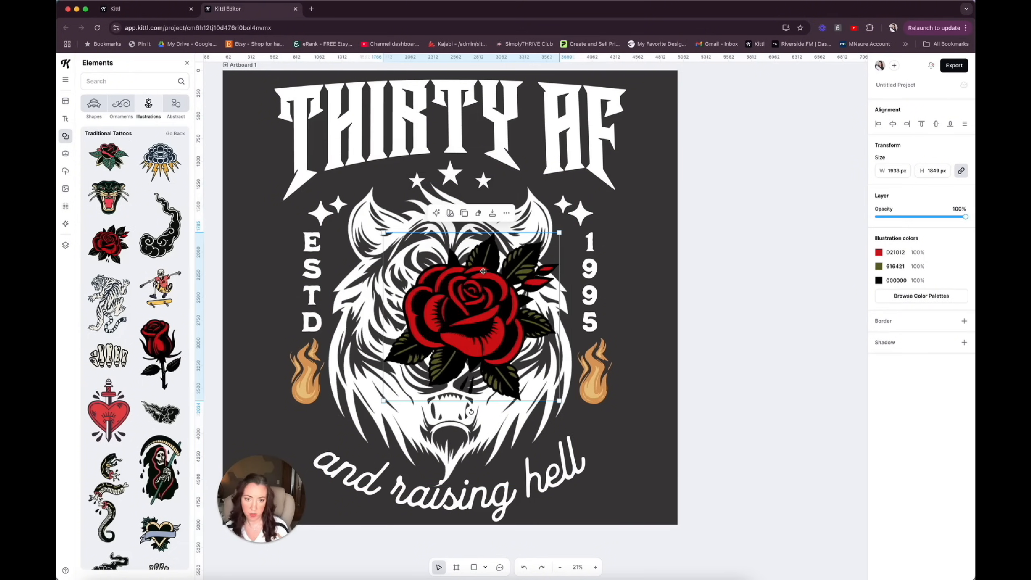
pyautogui.moveTo(560, 232); pyautogui.dragTo(463, 325)
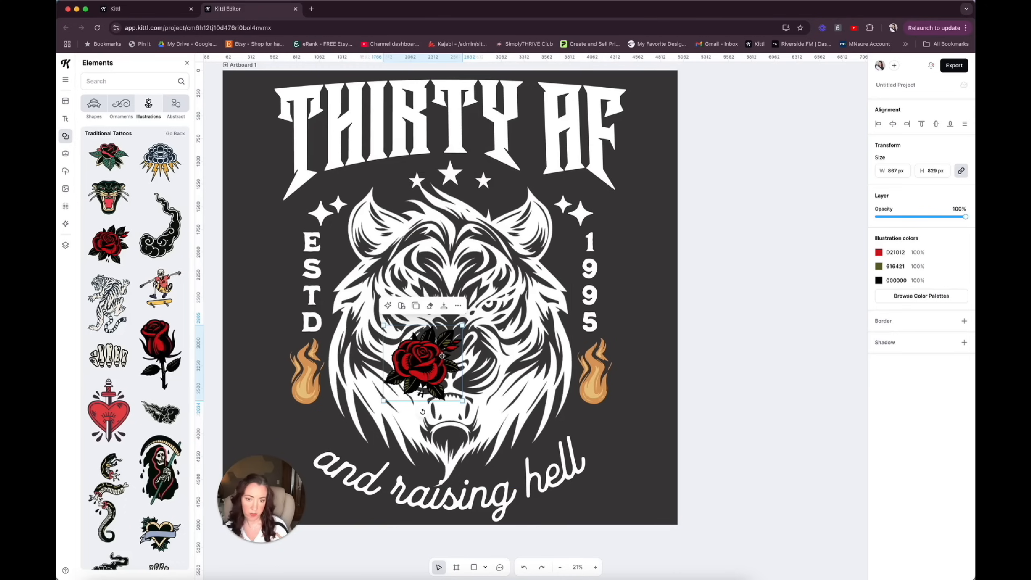
pyautogui.moveTo(429, 356); pyautogui.dragTo(559, 391)
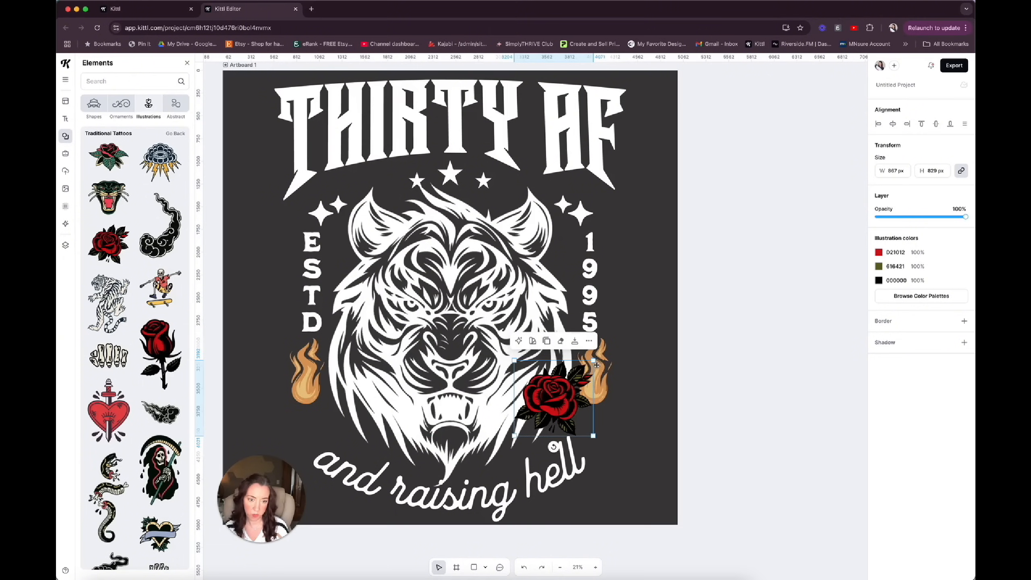
pyautogui.moveTo(595, 360); pyautogui.dragTo(612, 334)
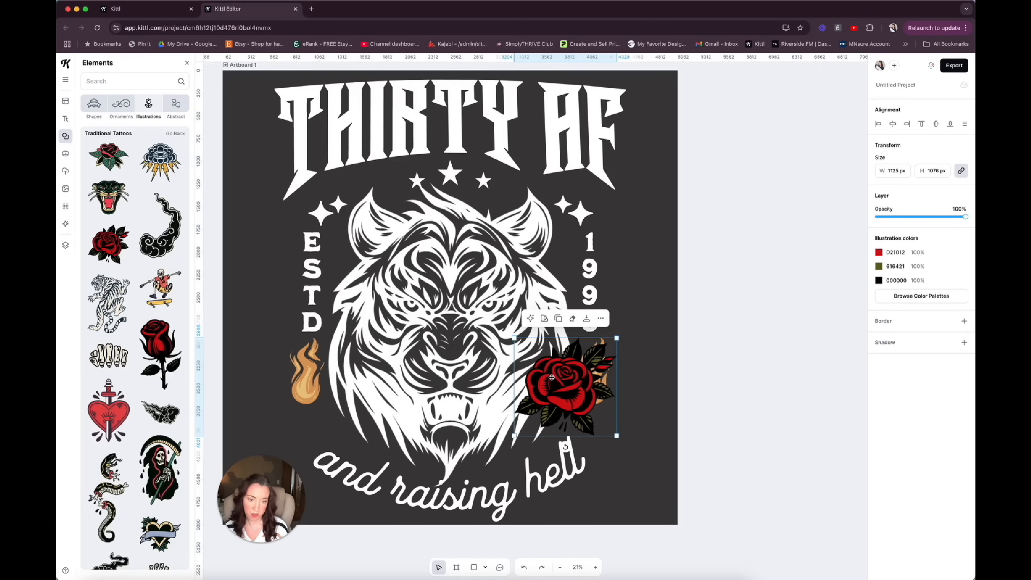
pyautogui.press('Delete')
# Add the black-and-white rose from the Traditional Tattoos collection, shrink it to about 676 px wide and place it below the left flame.
pyautogui.scroll(-10, 134, 285)
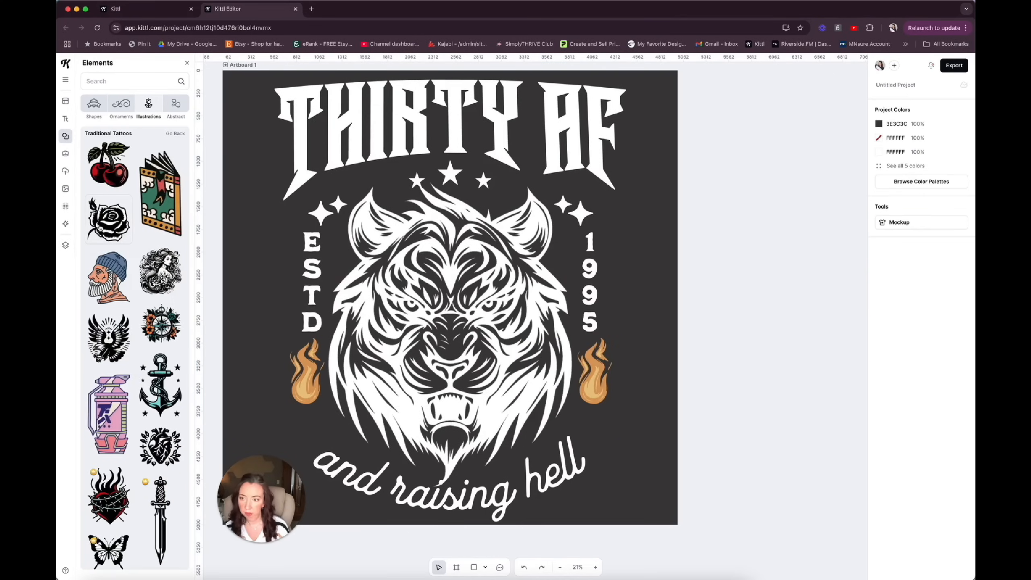
pyautogui.click(108, 222)
pyautogui.moveTo(493, 300); pyautogui.dragTo(391, 311)
pyautogui.moveTo(454, 240); pyautogui.dragTo(348, 350)
pyautogui.moveTo(316, 383); pyautogui.dragTo(305, 415)
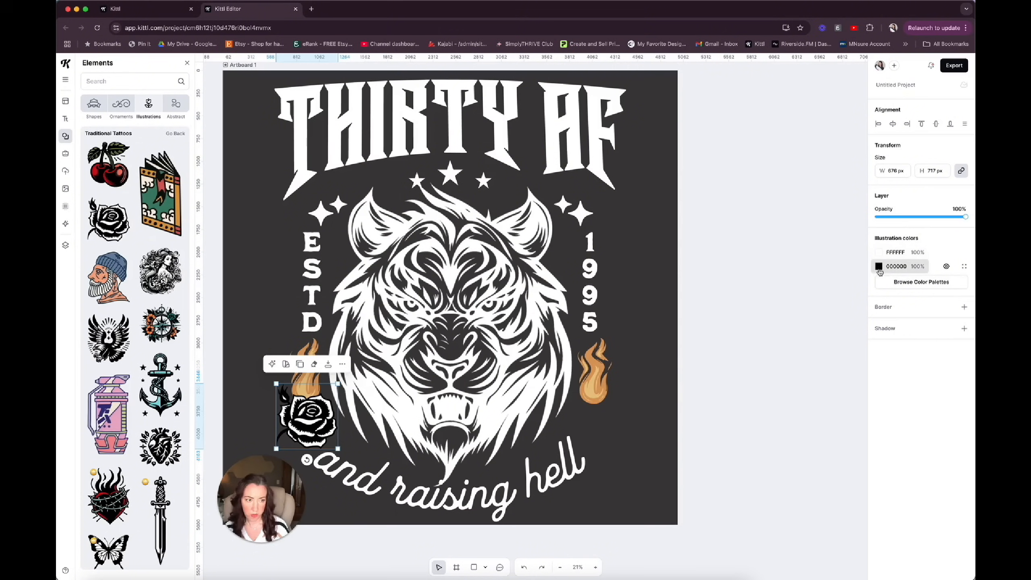
# Make the rose's white fill transparent and recolour its black linework white (FFFFFF).
pyautogui.click(879, 252)
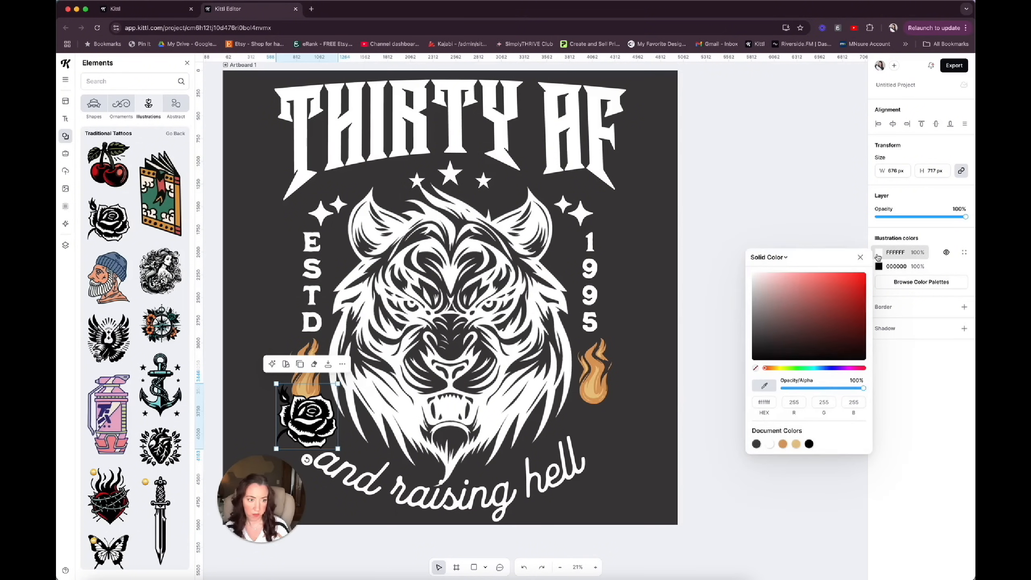
pyautogui.click(756, 368)
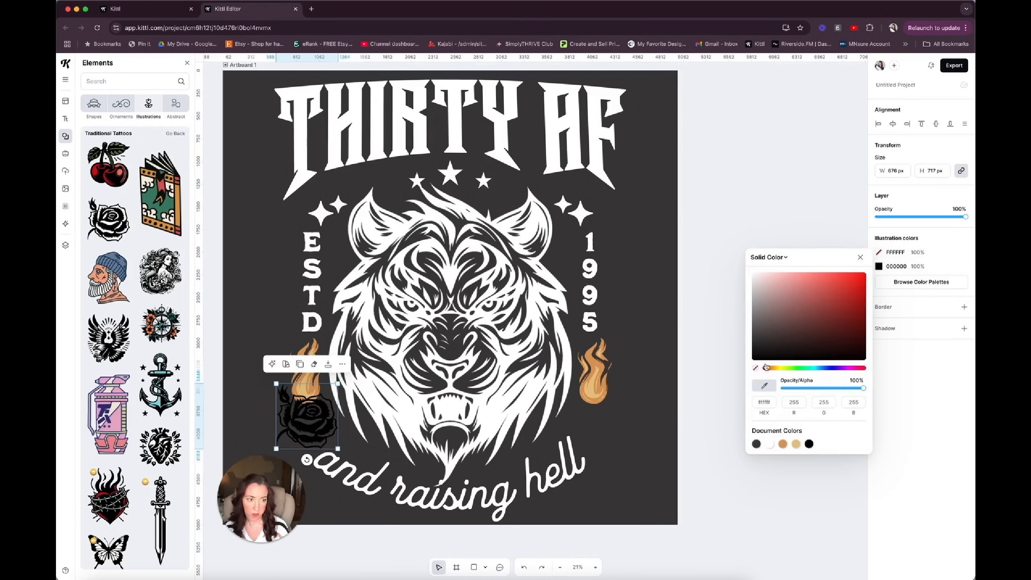
pyautogui.click(879, 266)
pyautogui.click(771, 458)
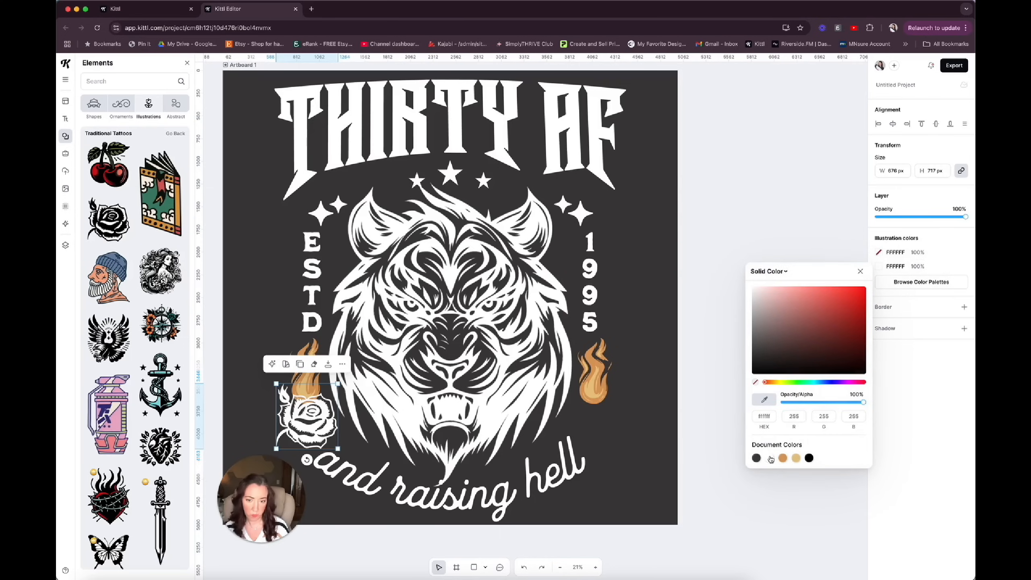
# Shrink the rose to about 554 px wide above the start of the curved text, and move both flames outward and up.
pyautogui.moveTo(338, 449); pyautogui.dragTo(327, 437)
pyautogui.moveTo(303, 415); pyautogui.dragTo(311, 421)
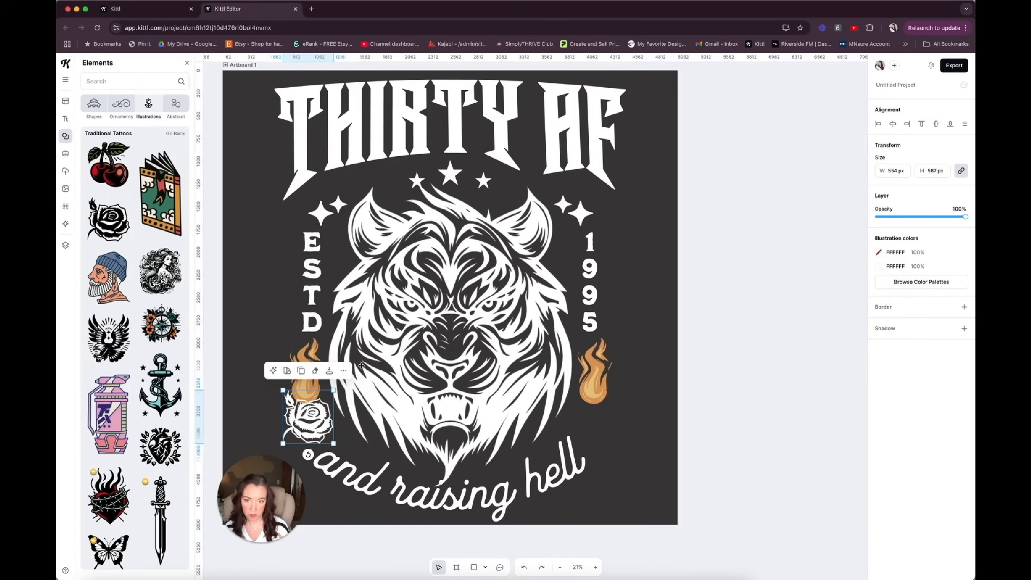
pyautogui.moveTo(311, 352); pyautogui.dragTo(282, 315)
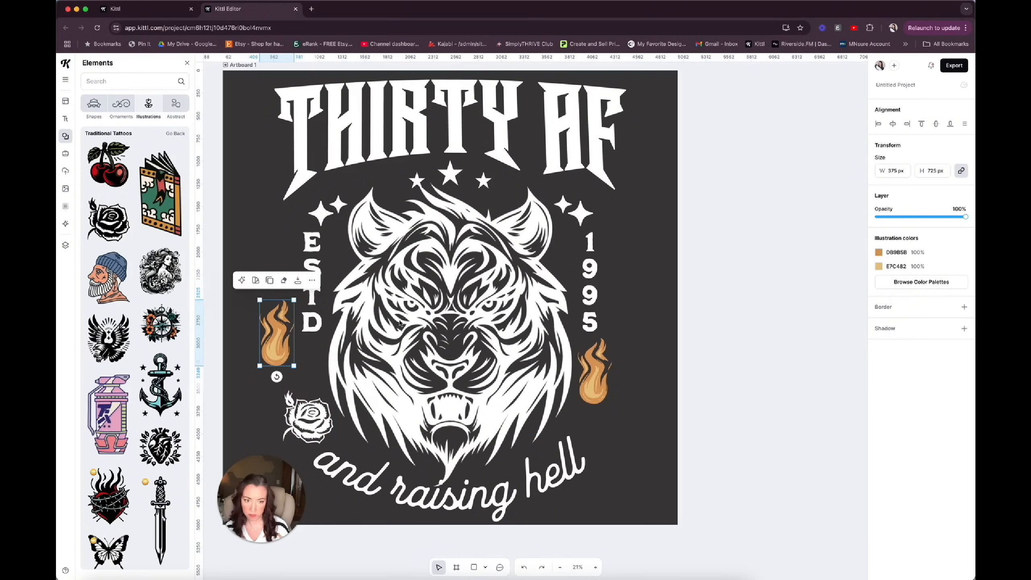
pyautogui.moveTo(602, 378); pyautogui.dragTo(618, 342)
# Duplicate the white rose above the end of the curved text and flip the copy horizontally to mirror the first rose.
pyautogui.press('cmd+v')
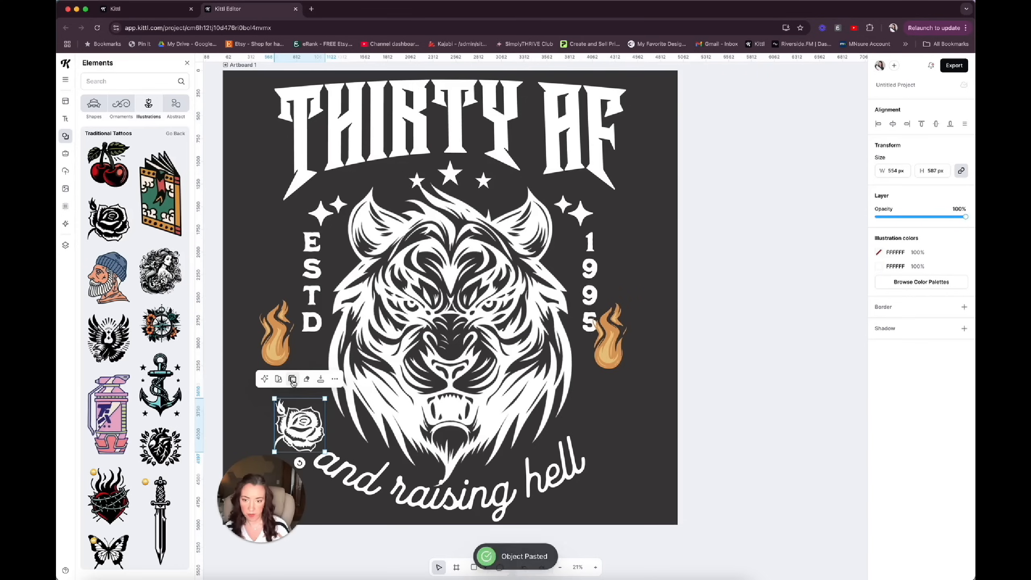
pyautogui.moveTo(299, 423); pyautogui.dragTo(598, 412)
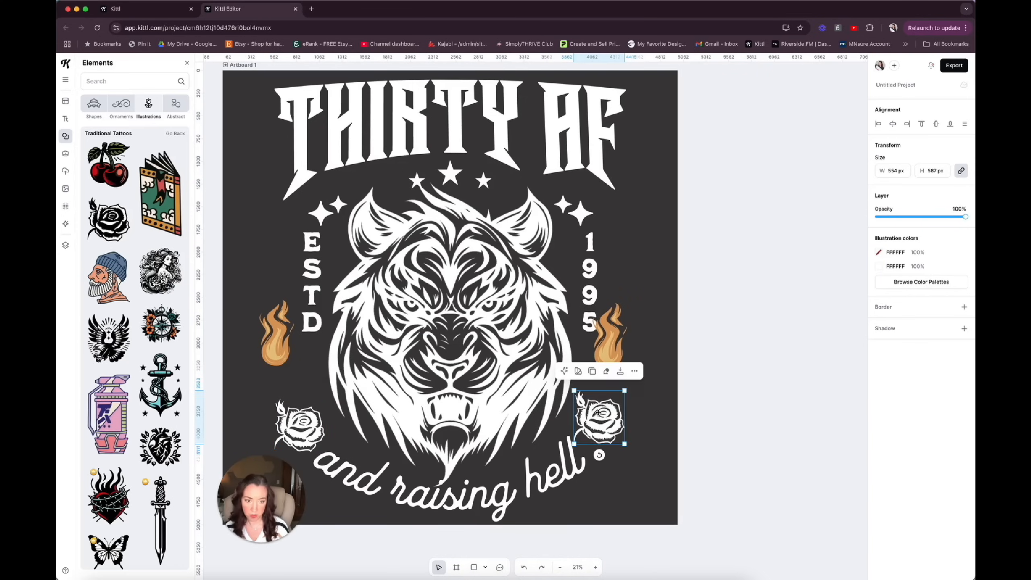
pyautogui.click(634, 371)
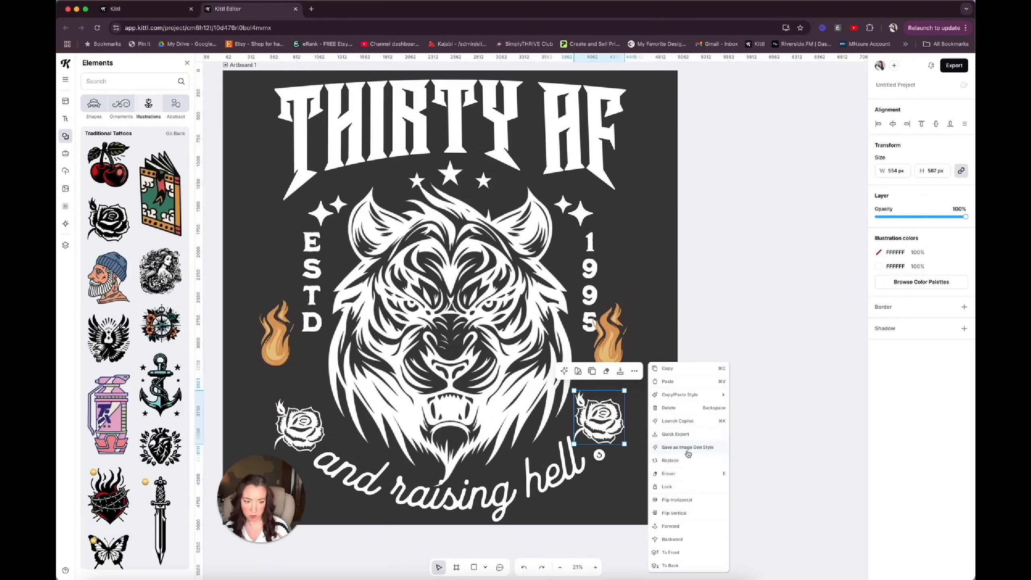
pyautogui.click(676, 501)
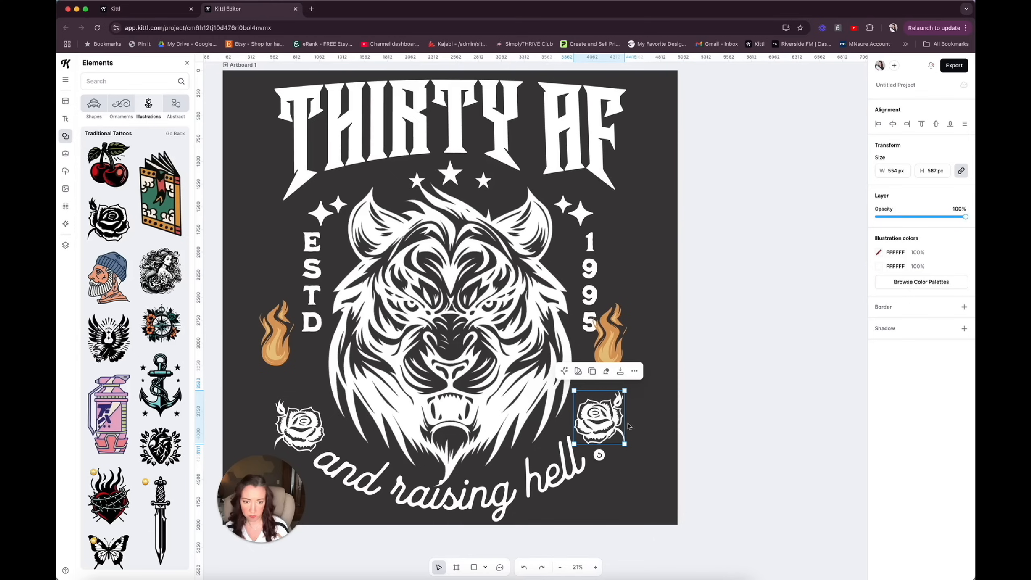
pyautogui.moveTo(598, 422)
pyautogui.mouseDown()
pyautogui.moveTo(596, 440)
pyautogui.moveTo(599, 425)
pyautogui.mouseUp()
pyautogui.click(660, 299)
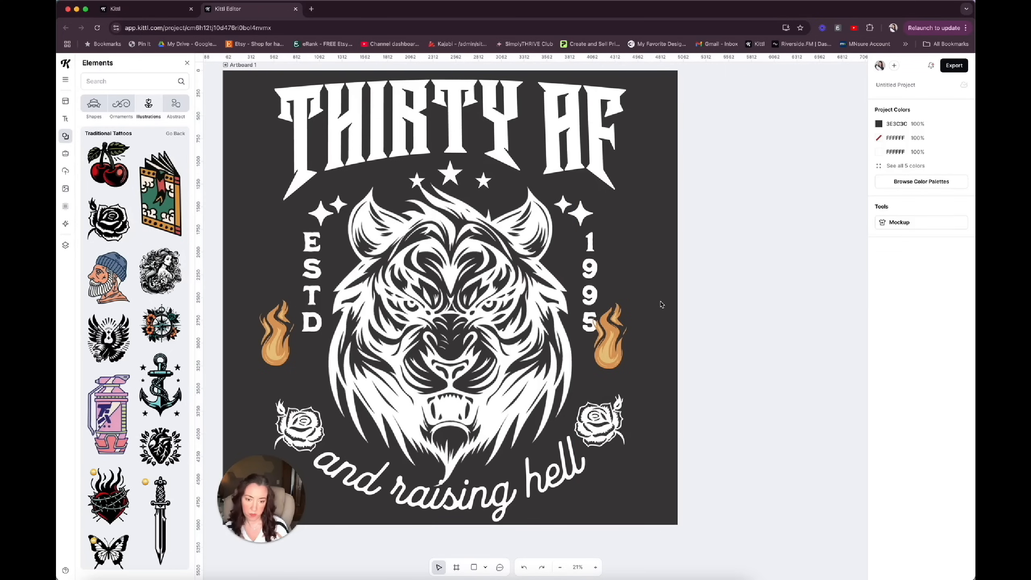
# Recolour the white linework of both roses to a soft pinkish red.
pyautogui.click(296, 403)
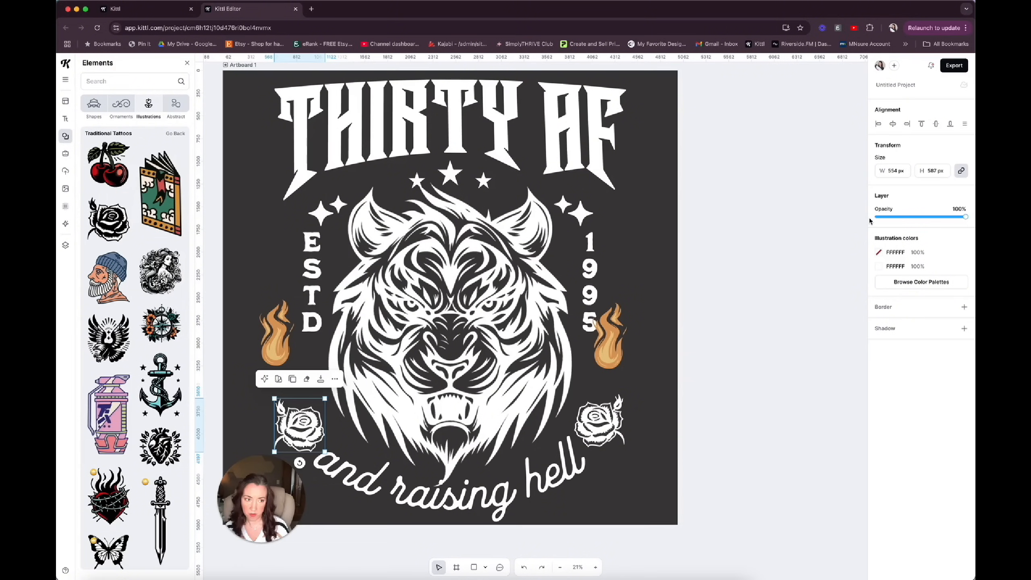
pyautogui.click(881, 267)
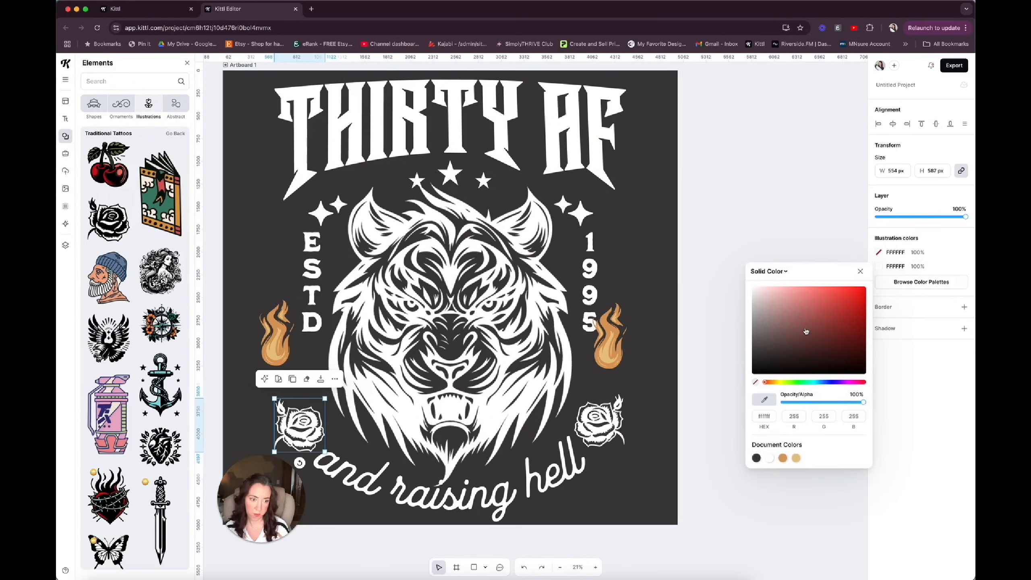
pyautogui.moveTo(788, 311); pyautogui.dragTo(814, 312)
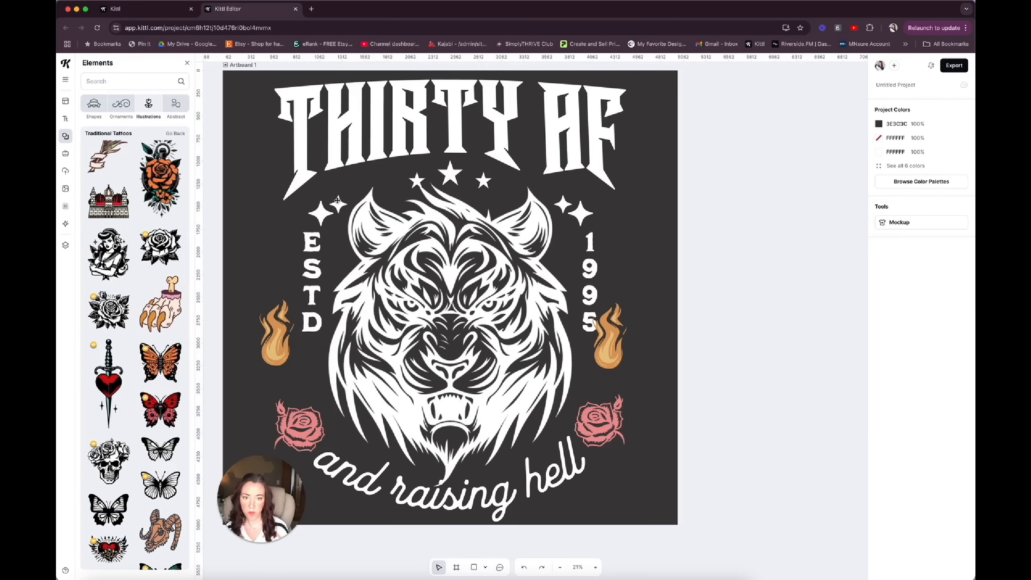
# Move both flames up above the vertical ESTD and 1995 texts, and shift those texts down towards the roses.
pyautogui.click(580, 204)
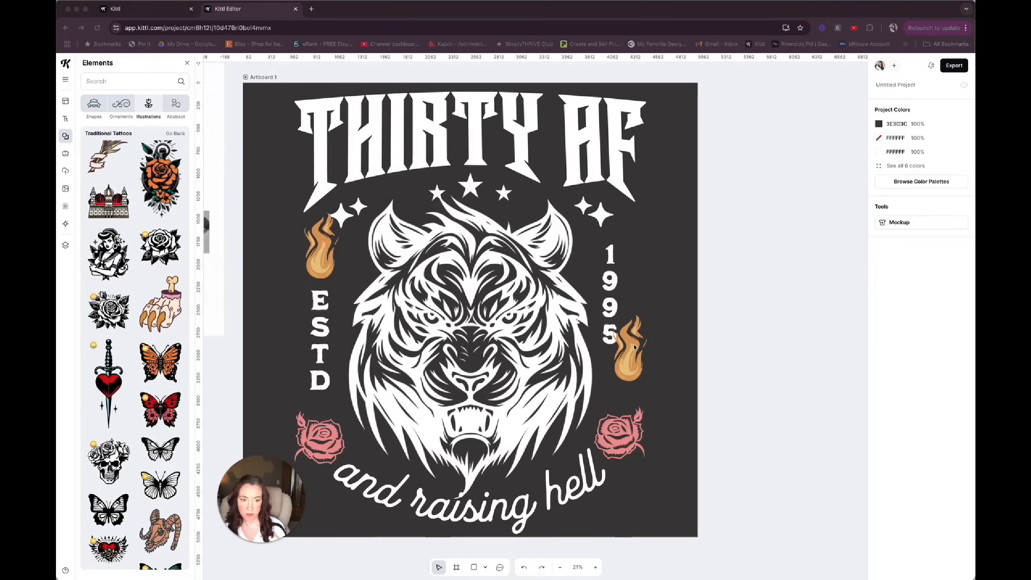
pyautogui.click(633, 353)
pyautogui.moveTo(625, 359); pyautogui.dragTo(618, 269)
pyautogui.moveTo(610, 318); pyautogui.dragTo(617, 361)
pyautogui.click(324, 325)
pyautogui.moveTo(323, 325); pyautogui.dragTo(323, 333)
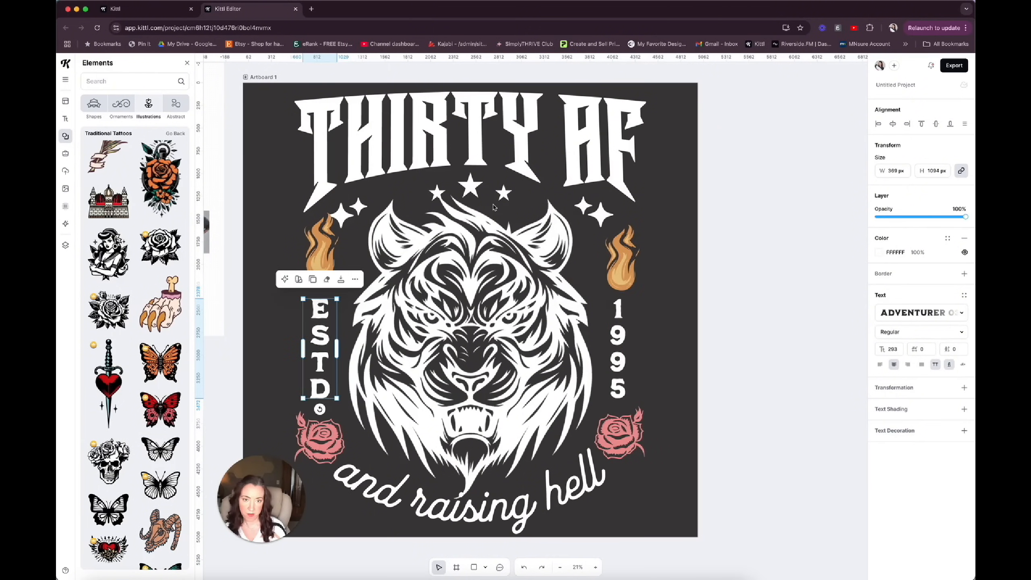
# Shift the right flame and the sparkles above it inward, and lower the left flame slightly to match.
pyautogui.moveTo(629, 259); pyautogui.dragTo(607, 257)
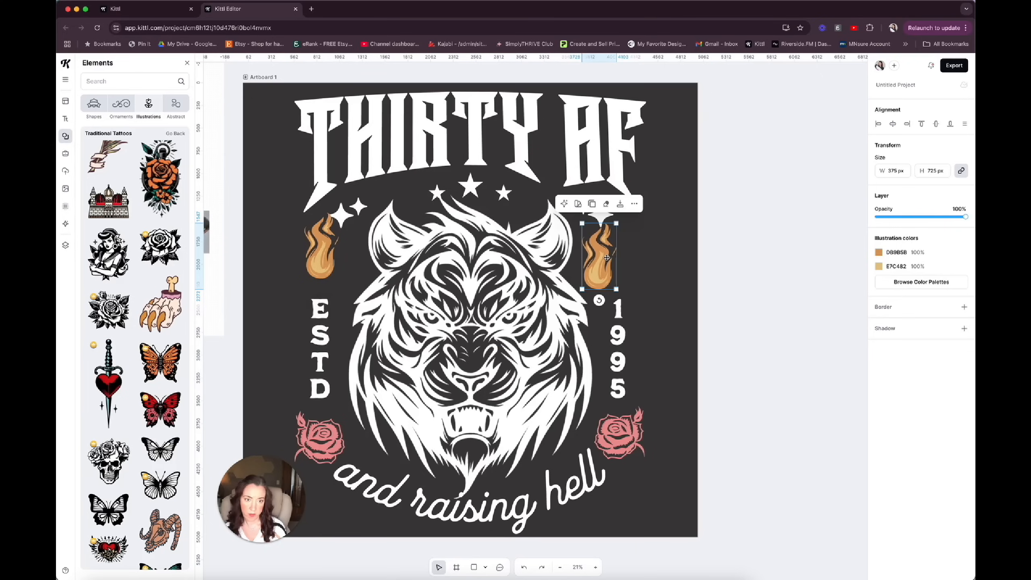
pyautogui.click(599, 221)
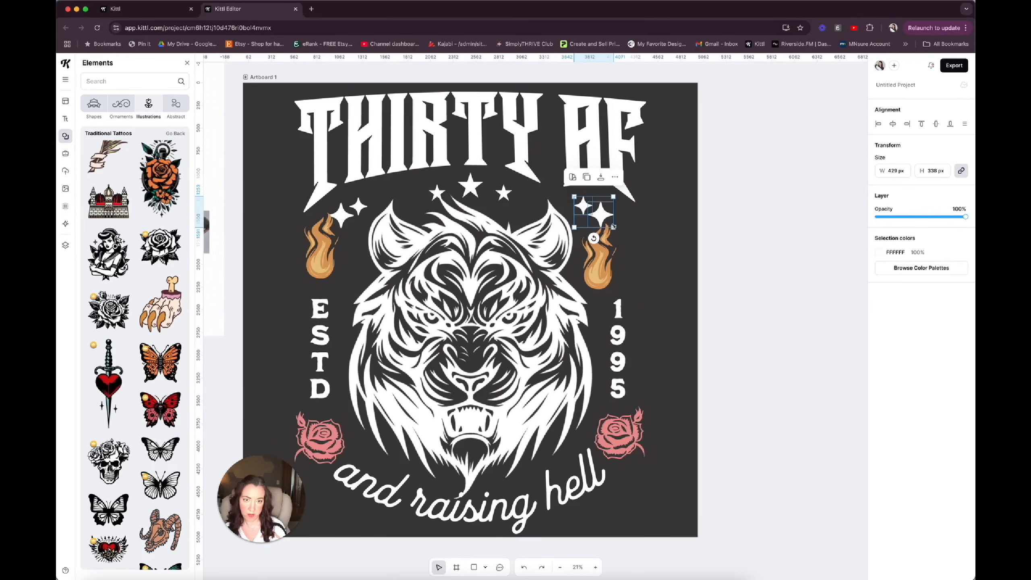
pyautogui.moveTo(608, 221); pyautogui.dragTo(598, 216)
pyautogui.moveTo(329, 240); pyautogui.dragTo(329, 243)
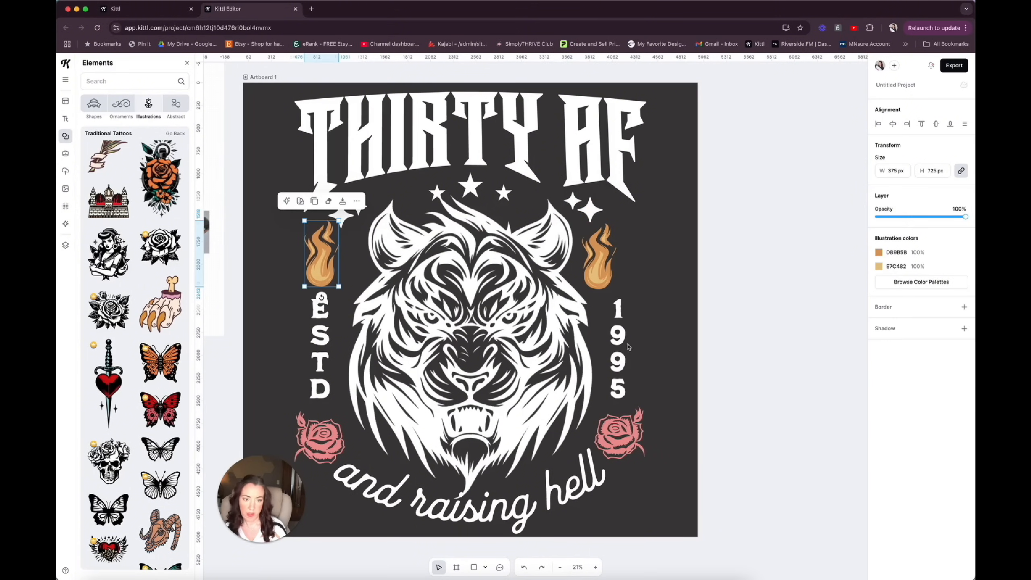
# Replace the vertical text ESTD with SINCE.
pyautogui.click(618, 350)
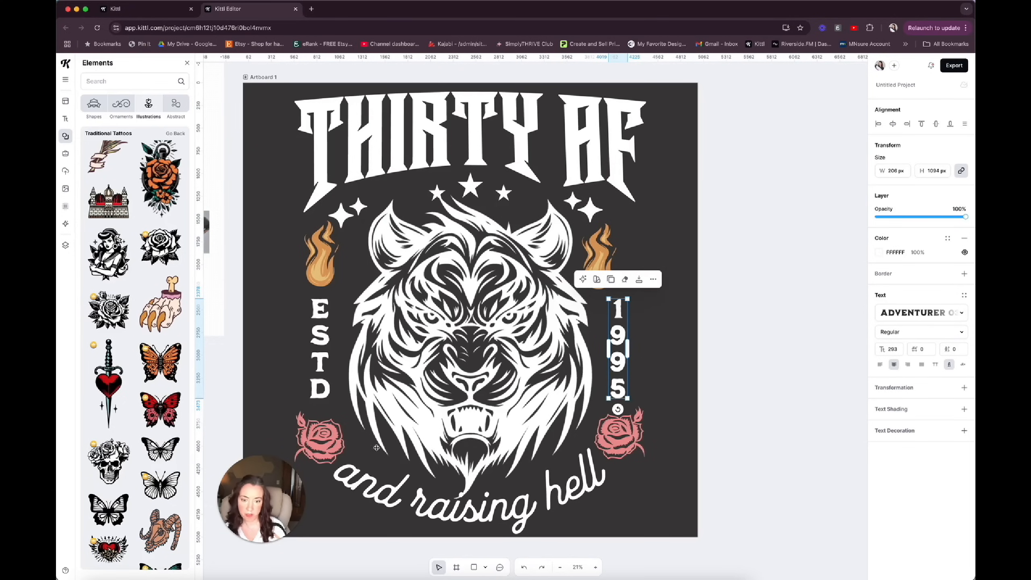
pyautogui.click(319, 327)
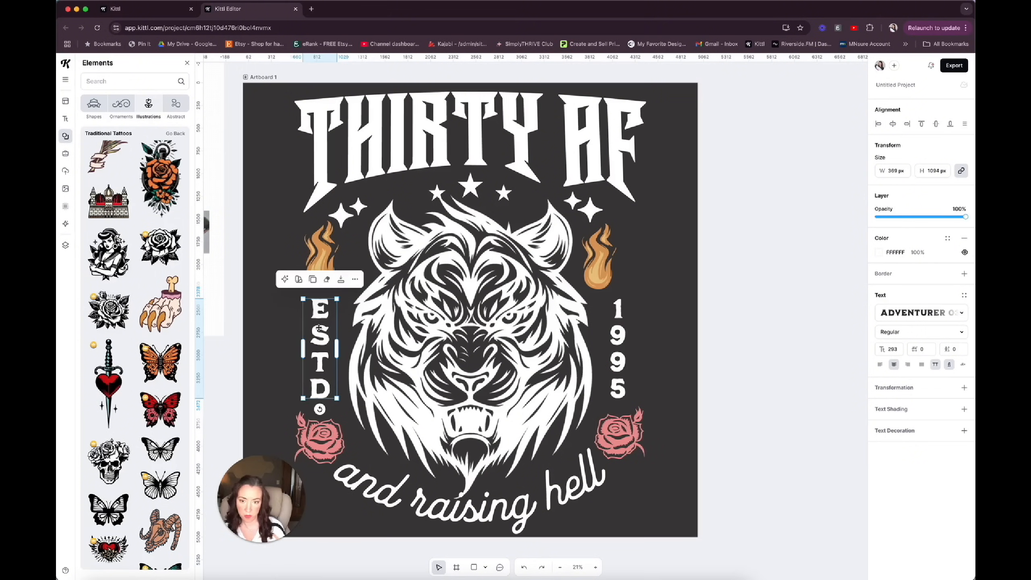
pyautogui.doubleClick(318, 328)
pyautogui.moveTo(305, 315); pyautogui.dragTo(351, 339)
pyautogui.write('SINCE')
pyautogui.press('Escape')
# Compare SINCE against 1995, enlarge it to about 1101 px high, and return it between the left flame and rose.
pyautogui.moveTo(326, 319); pyautogui.dragTo(606, 314)
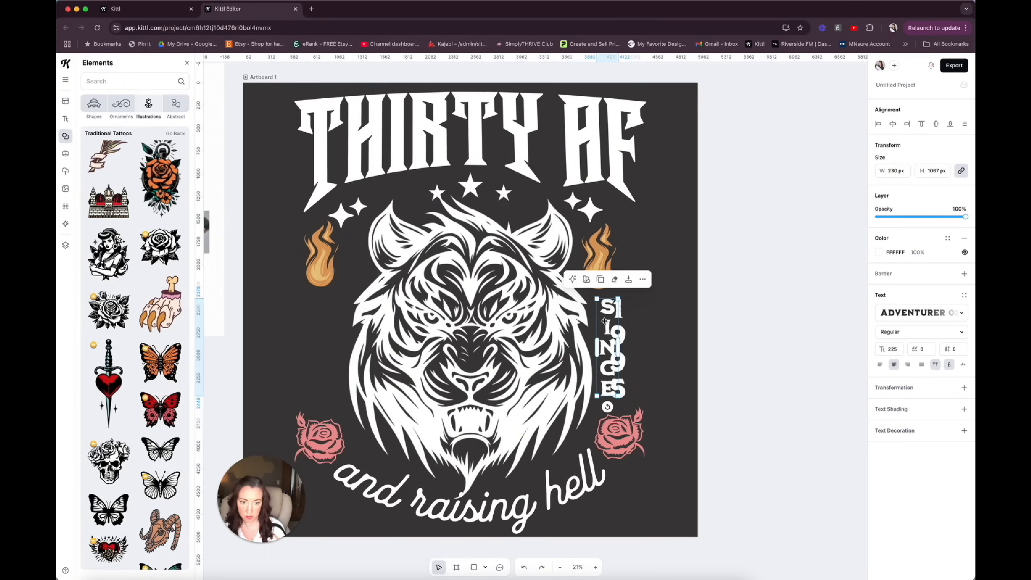
pyautogui.moveTo(597, 396); pyautogui.dragTo(595, 399)
pyautogui.moveTo(622, 353); pyautogui.dragTo(323, 350)
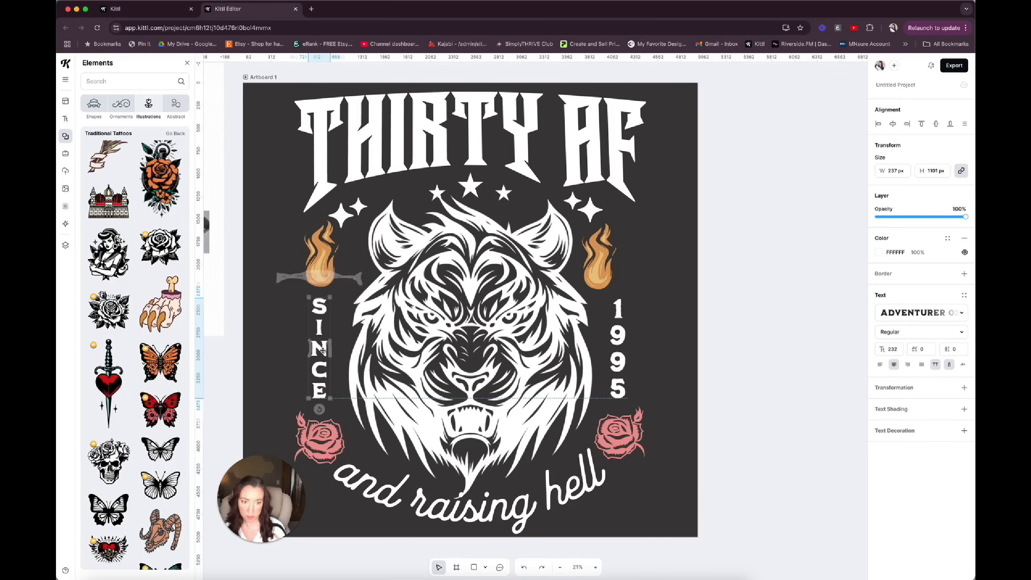
# Align the left flame above SINCE and the right flame above 1995 at matching heights.
pyautogui.click(337, 443)
pyautogui.moveTo(326, 251); pyautogui.dragTo(322, 252)
pyautogui.moveTo(601, 270); pyautogui.dragTo(618, 270)
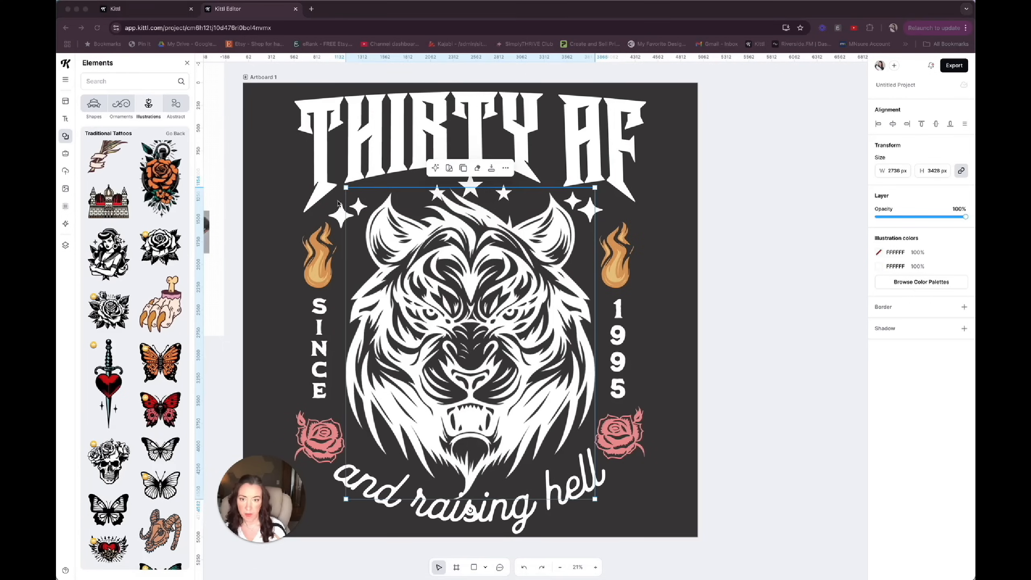
pyautogui.click(893, 124)
pyautogui.click(337, 214)
pyautogui.doubleClick(337, 215)
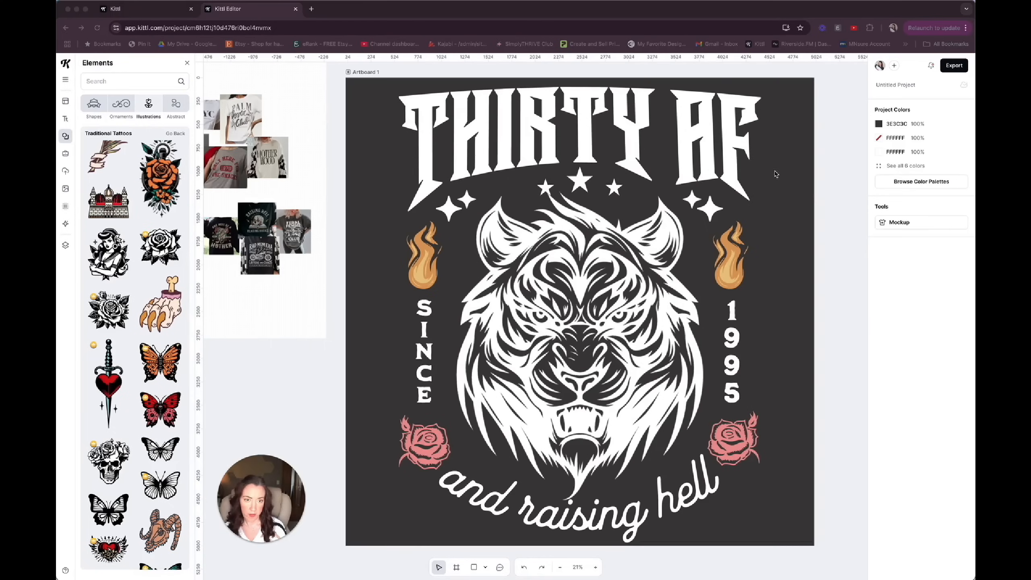
# Delete the group of three white stars between the heading and the tiger.
pyautogui.click(582, 183)
pyautogui.click(581, 182)
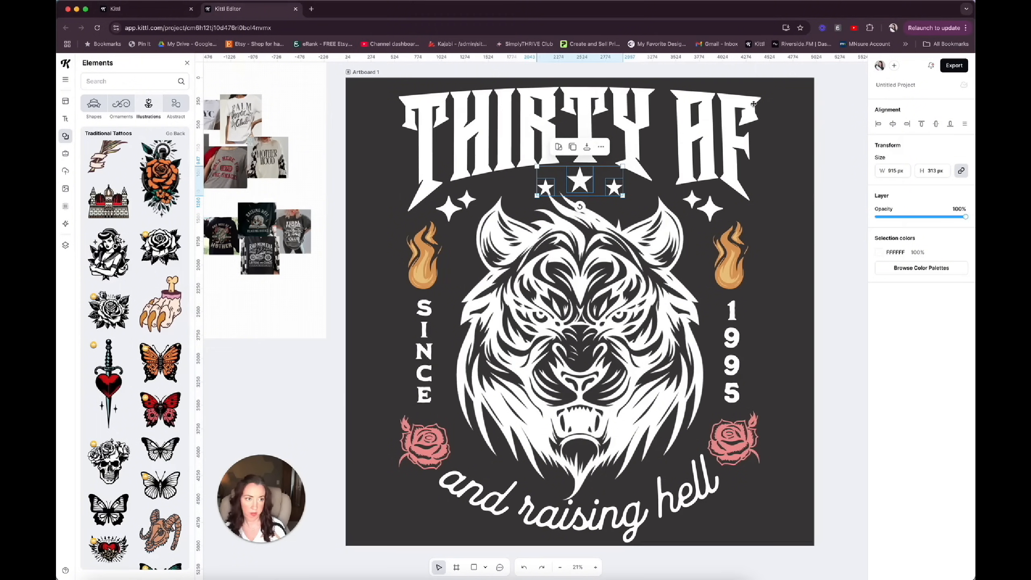
pyautogui.click(601, 147)
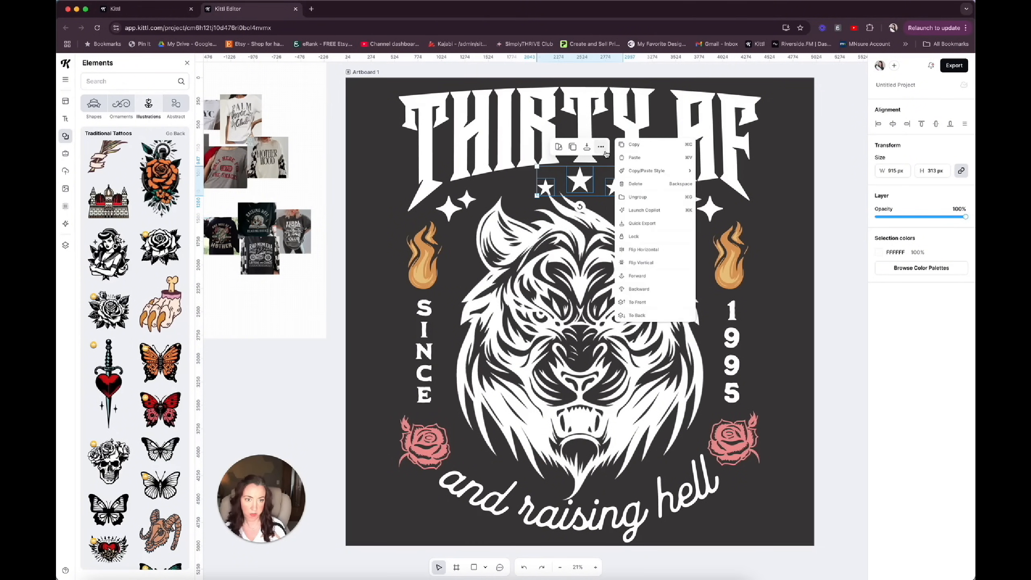
pyautogui.click(633, 183)
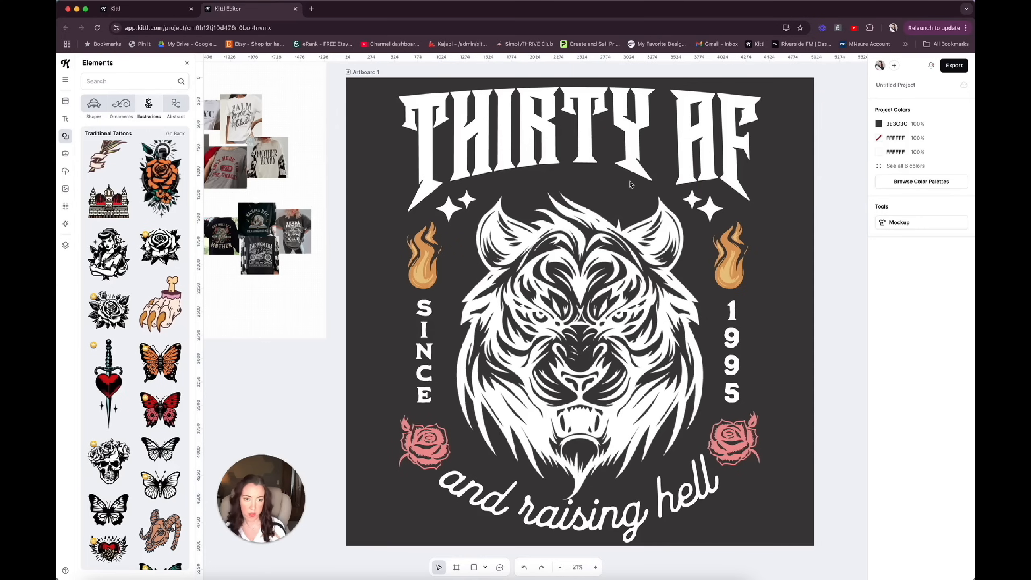
# Nudge the left sparkle pair inward and recolour both sparkle pairs to the flame orange DB9B5B.
pyautogui.click(468, 197)
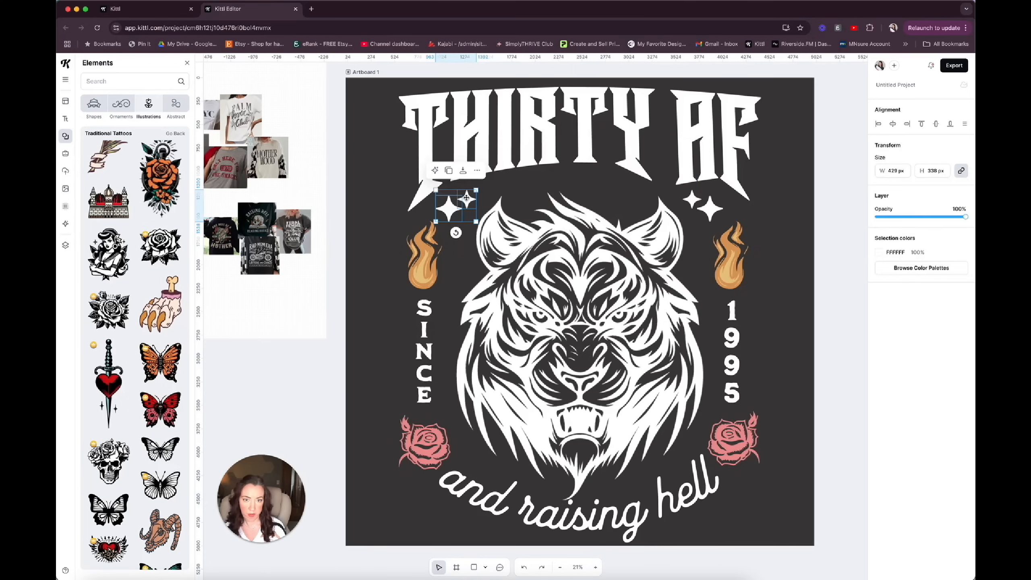
pyautogui.moveTo(447, 209); pyautogui.dragTo(452, 207)
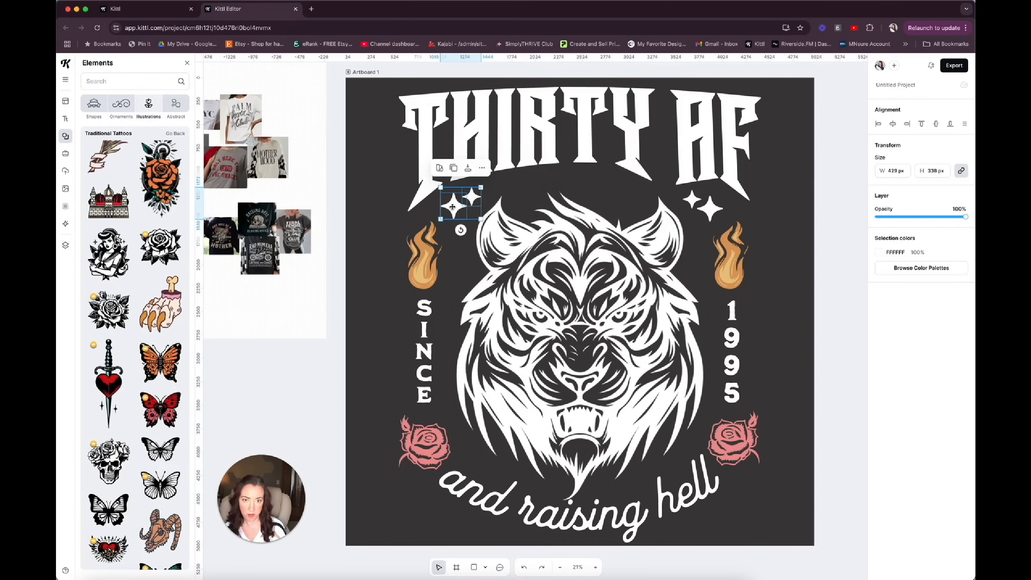
pyautogui.click(879, 252)
pyautogui.click(783, 444)
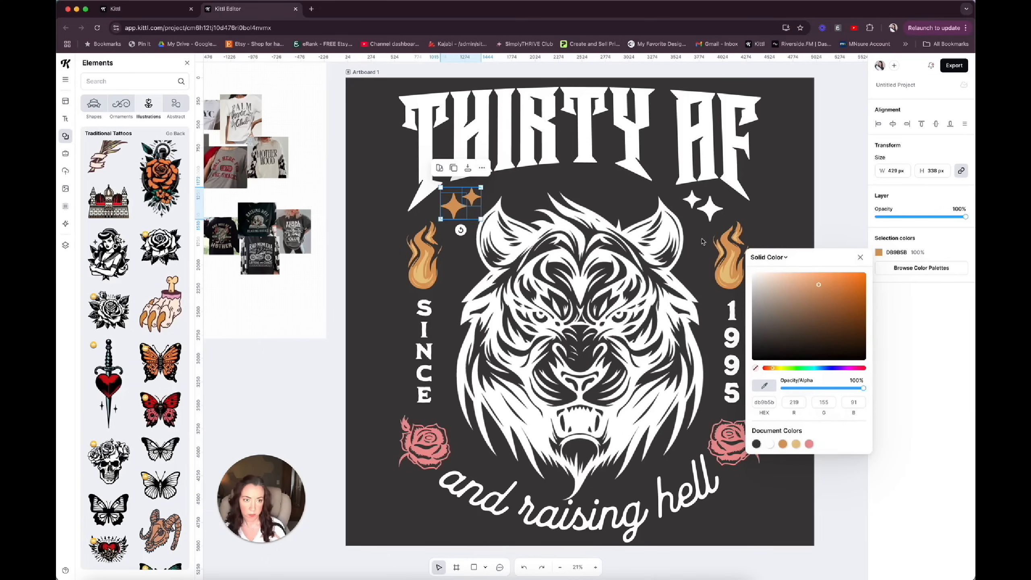
pyautogui.click(707, 209)
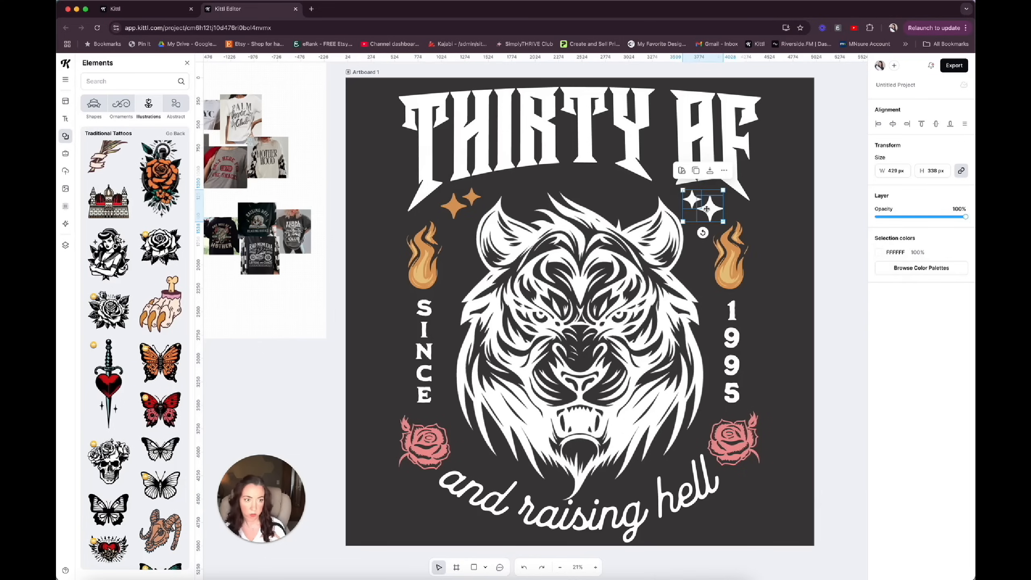
pyautogui.click(877, 253)
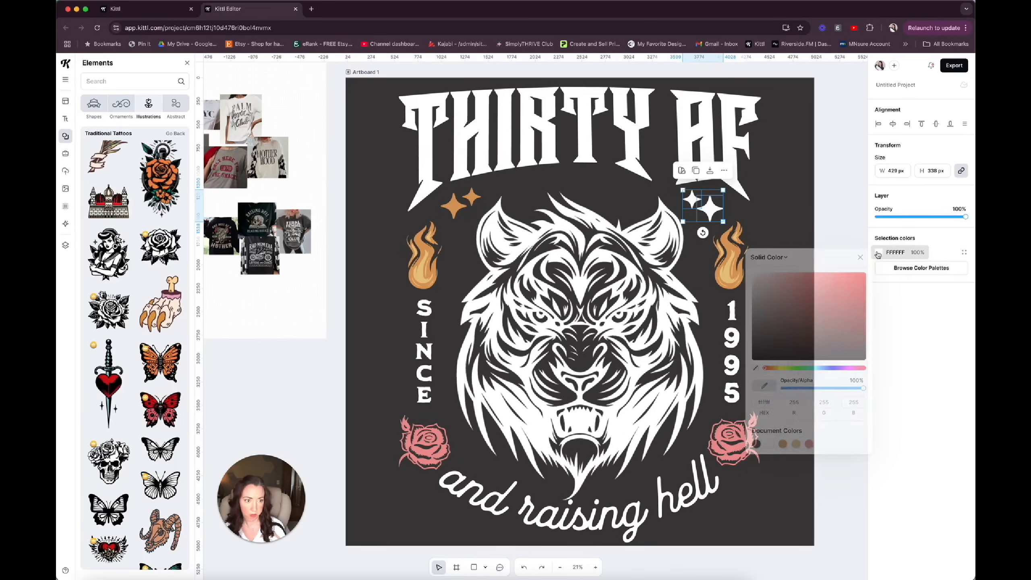
pyautogui.click(784, 446)
# Duplicate the right sparkle pair below the heading, ungroup it, delete the smaller sparkle and centre the larger one above the tiger.
pyautogui.click(712, 205)
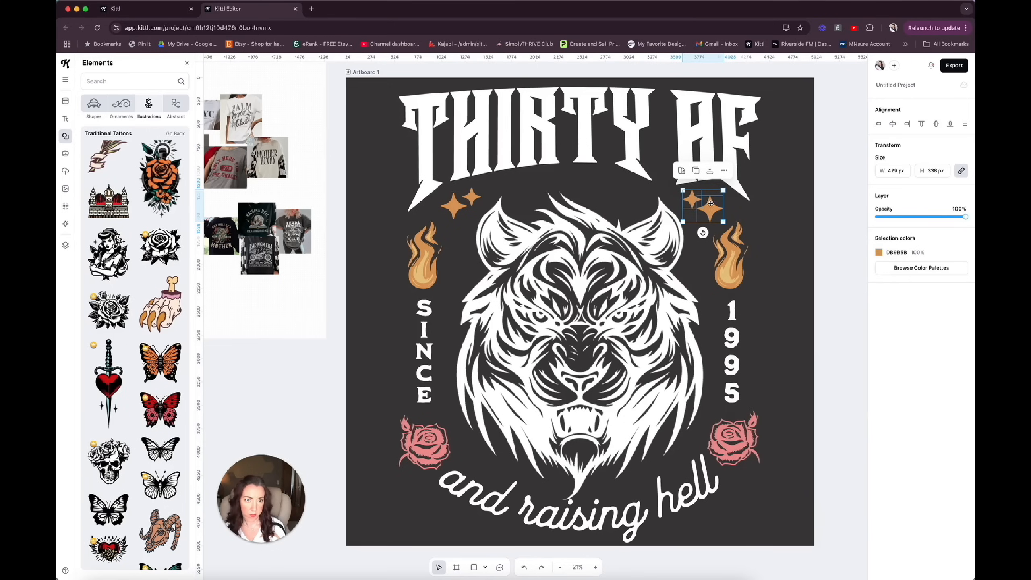
pyautogui.click(696, 171)
pyautogui.moveTo(711, 205); pyautogui.dragTo(596, 188)
pyautogui.rightClick(598, 191)
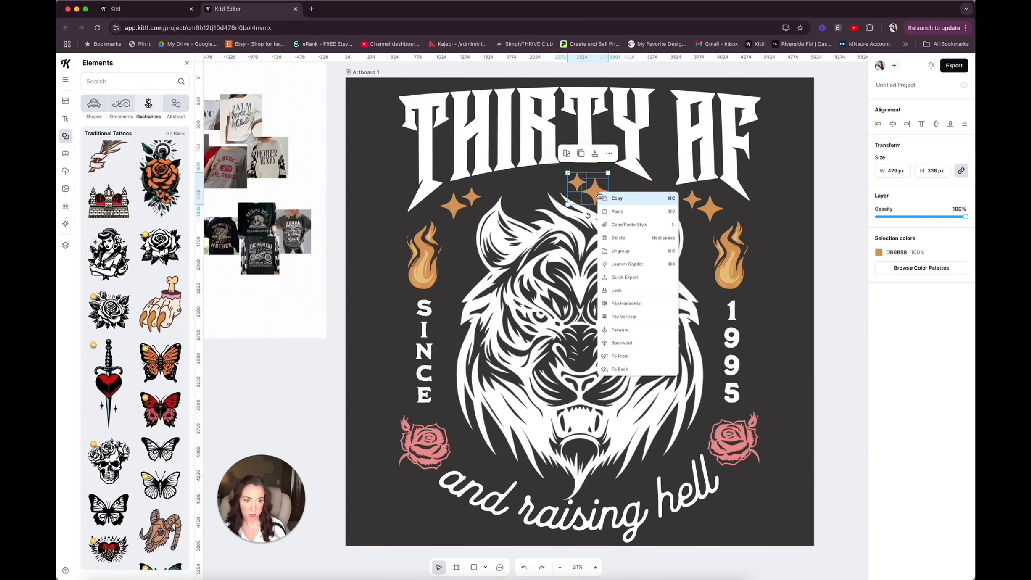
pyautogui.click(609, 250)
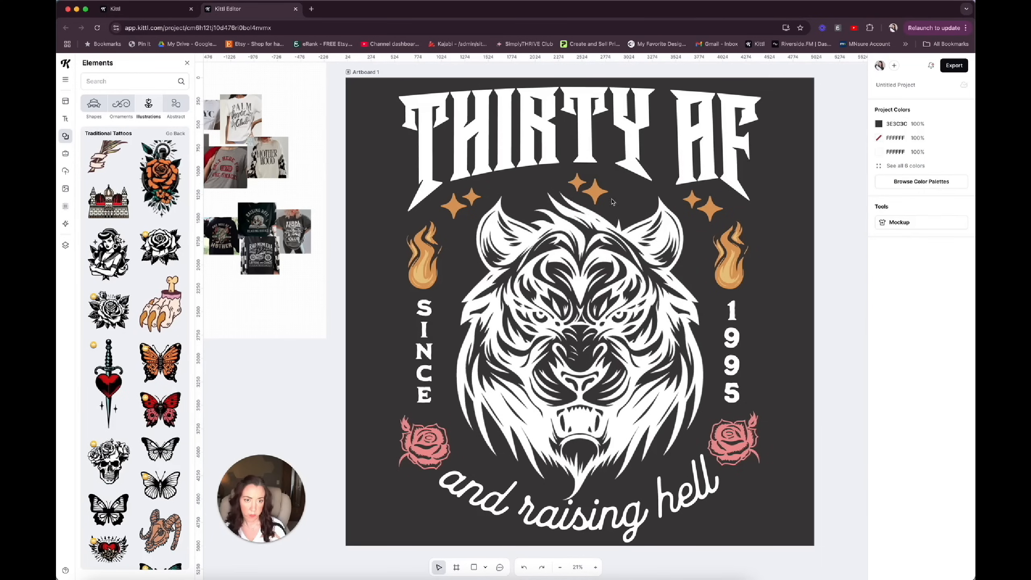
pyautogui.click(578, 182)
pyautogui.press('Delete')
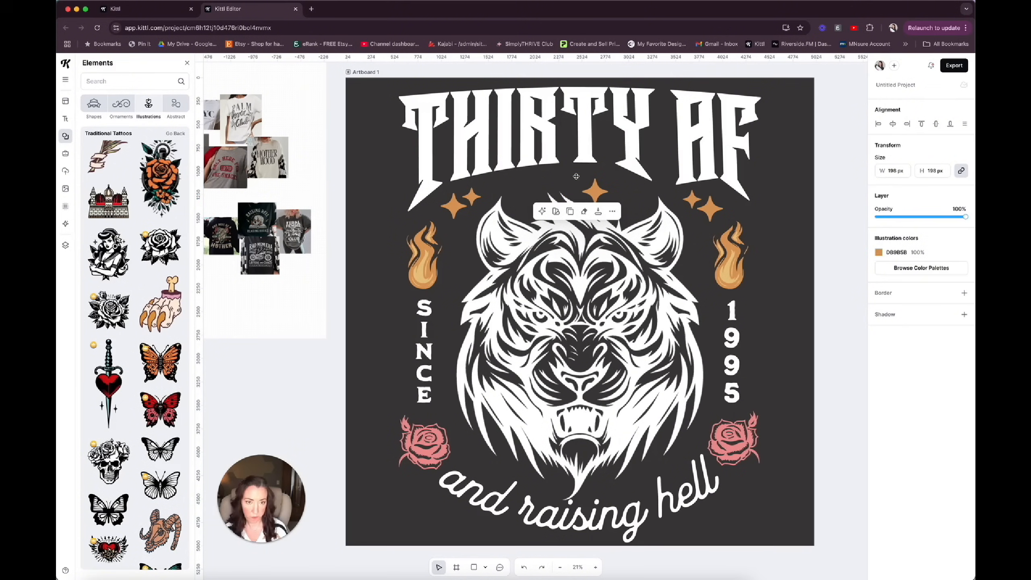
pyautogui.click(587, 191)
pyautogui.moveTo(581, 177)
pyautogui.mouseDown()
pyautogui.moveTo(587, 184)
pyautogui.moveTo(571, 181)
pyautogui.mouseUp()
# Rearrange the sparkles beside the tiger's ears and paste small copies about 124 px wide beside the left rose.
pyautogui.moveTo(459, 201)
pyautogui.mouseDown()
pyautogui.moveTo(460, 216)
pyautogui.moveTo(469, 194)
pyautogui.mouseUp()
pyautogui.click(470, 198)
pyautogui.press('super+c')
pyautogui.press('super+v')
pyautogui.moveTo(683, 202); pyautogui.dragTo(479, 466)
pyautogui.press('super+v')
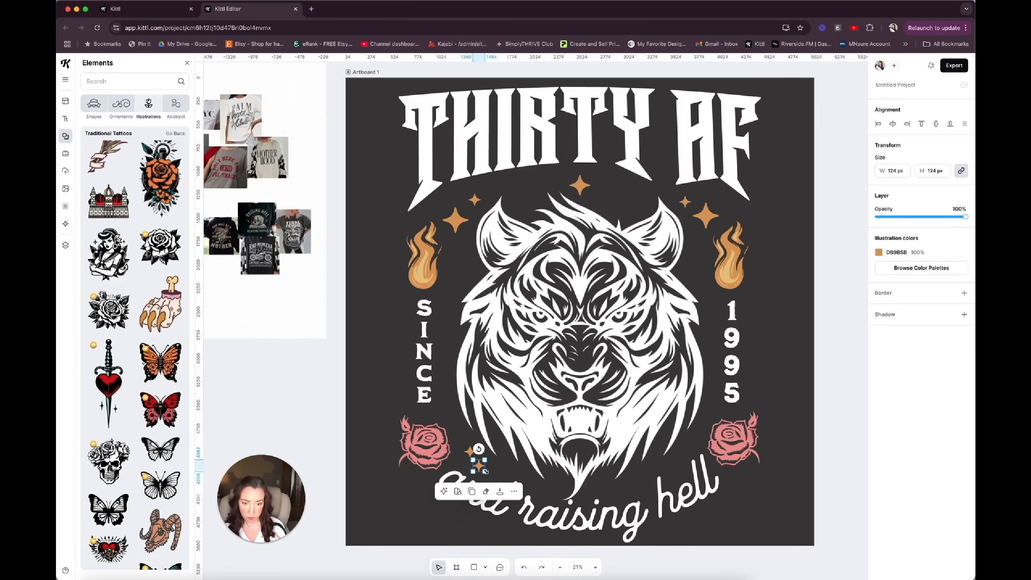
# Complete the orange sparkles above the curved text, placing one about 185 px wide above the end of "raising".
pyautogui.click(624, 489)
pyautogui.scroll(-3, 650, 384)
pyautogui.scroll(-3, 652, 384)
pyautogui.scroll(3, 651, 384)
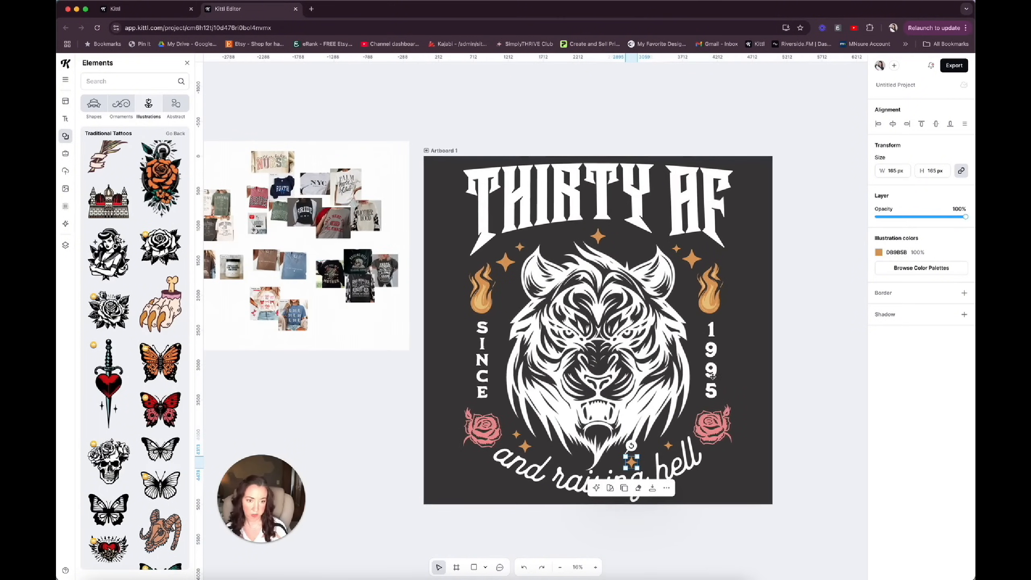
pyautogui.click(817, 403)
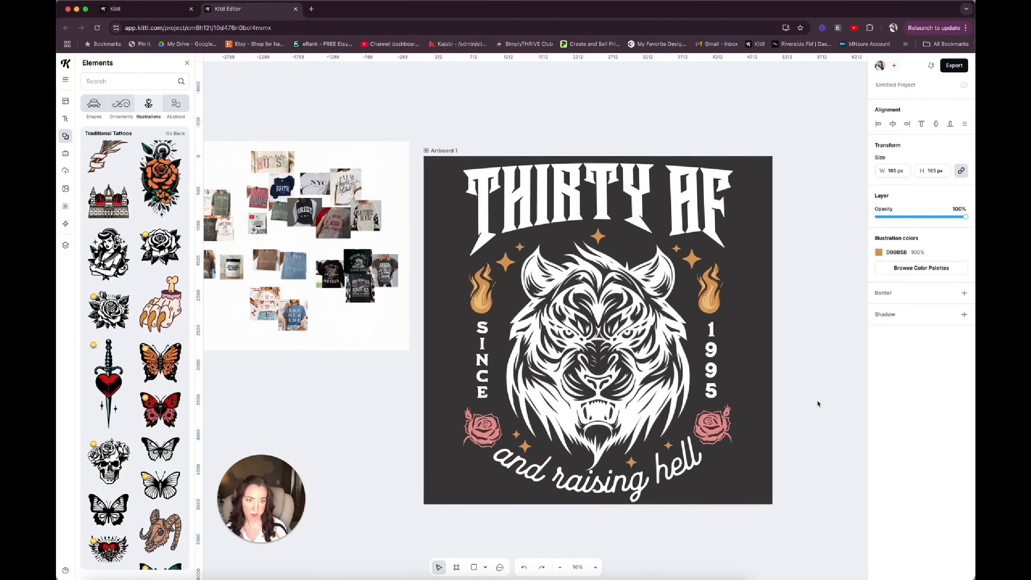
# Nudge the tiger up slightly and move the sparkle above its head to the right.
pyautogui.click(639, 377)
pyautogui.moveTo(641, 378); pyautogui.dragTo(640, 372)
pyautogui.click(598, 236)
pyautogui.moveTo(599, 237); pyautogui.dragTo(622, 235)
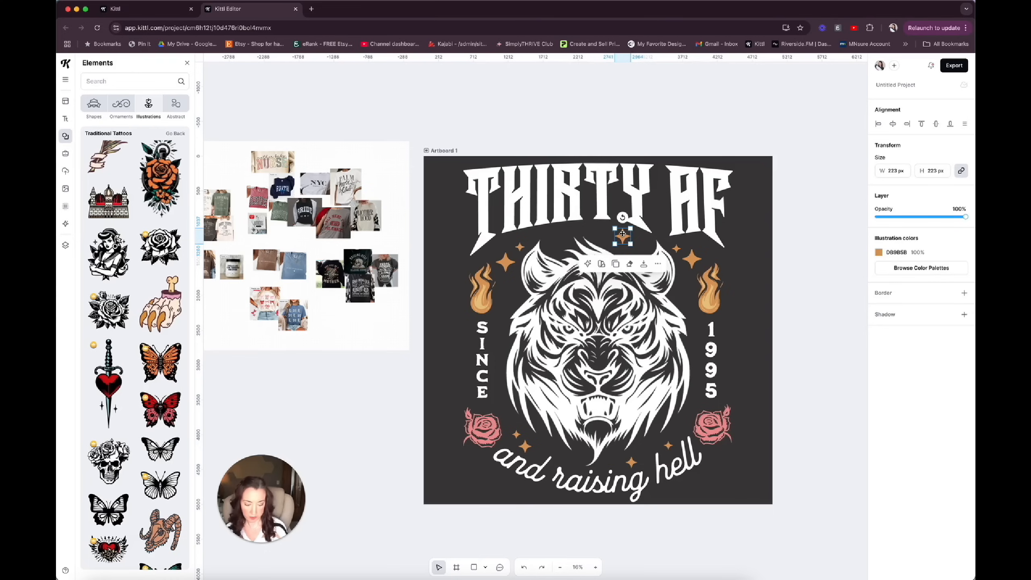
# Delete the sparkle above the tiger's head, then adjust the tiger and the small sparkles beside its ears slightly.
pyautogui.press('BackSpace')
pyautogui.click(622, 237)
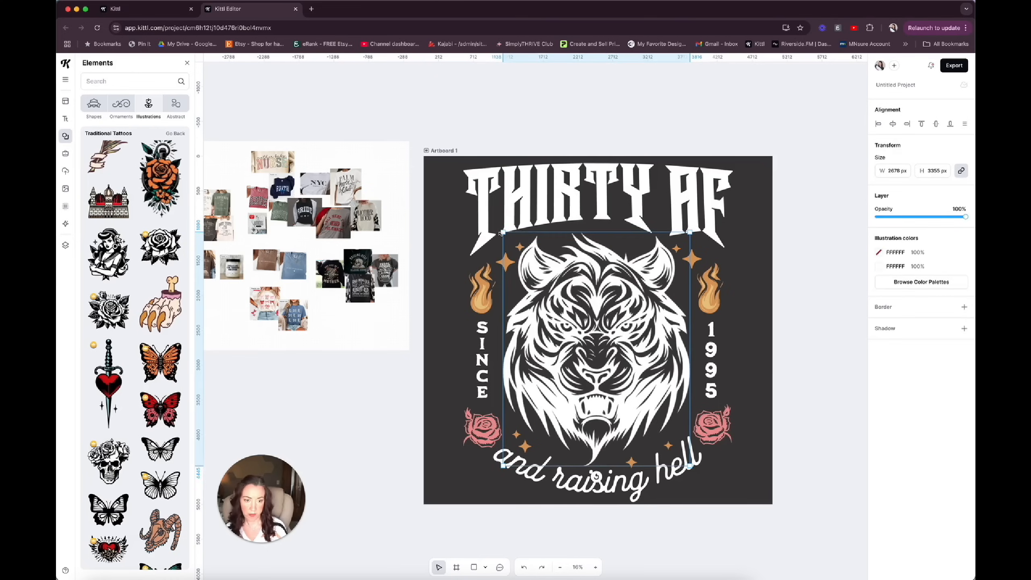
pyautogui.moveTo(501, 234); pyautogui.dragTo(517, 239)
pyautogui.click(519, 246)
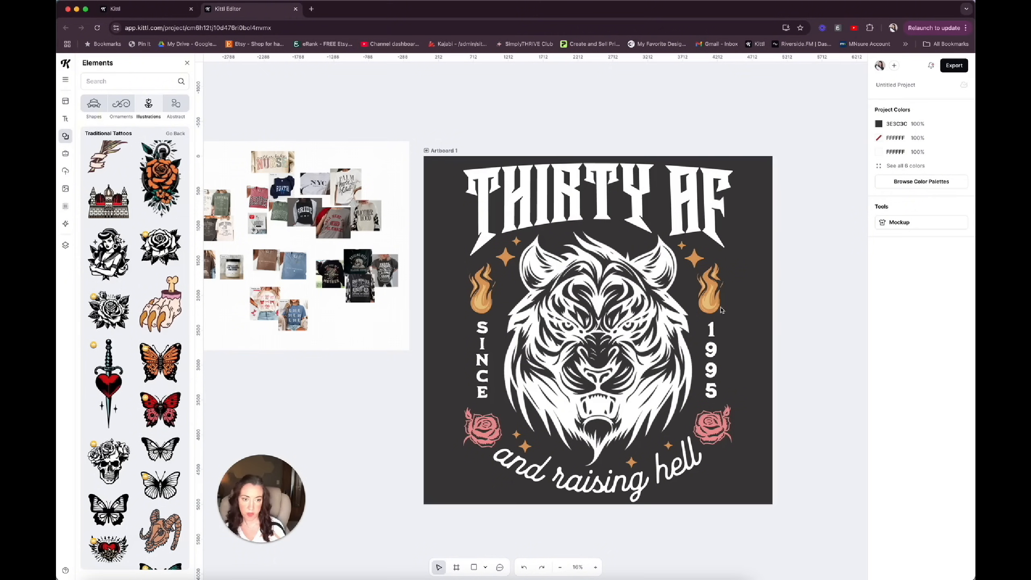
# Add a blank 5000 by 5000 px artboard beside the finished tiger design.
pyautogui.scroll(1, 712, 309)
pyautogui.hscroll(1, 711, 309)
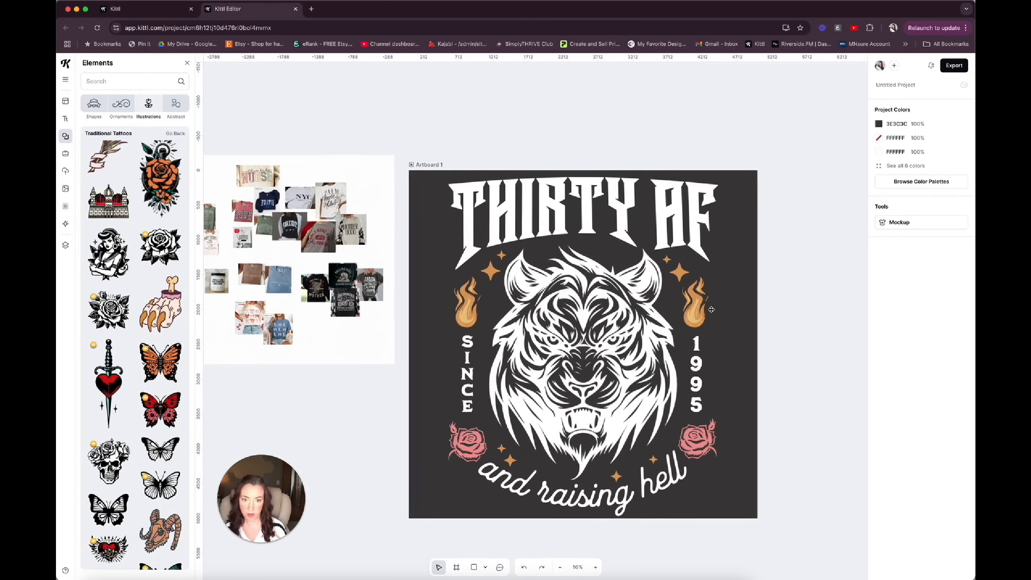
pyautogui.hscroll(-3, 204, 270)
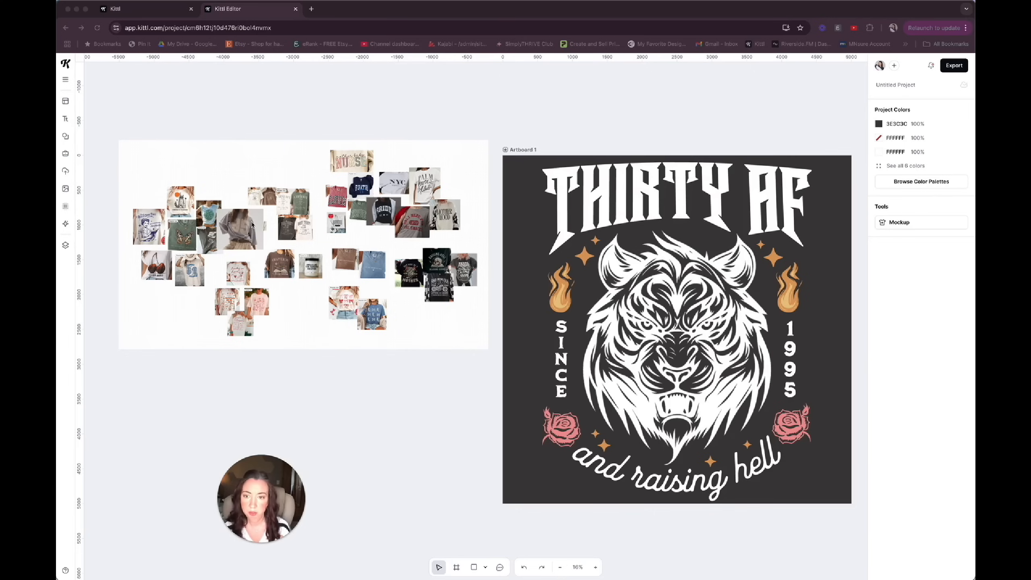
pyautogui.hscroll(15, 450, 275)
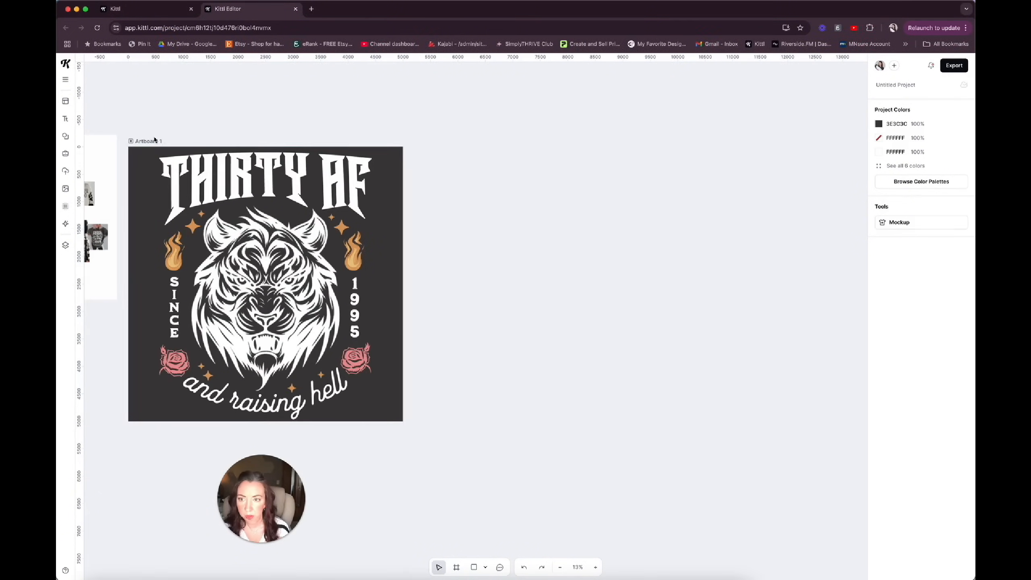
pyautogui.click(154, 141)
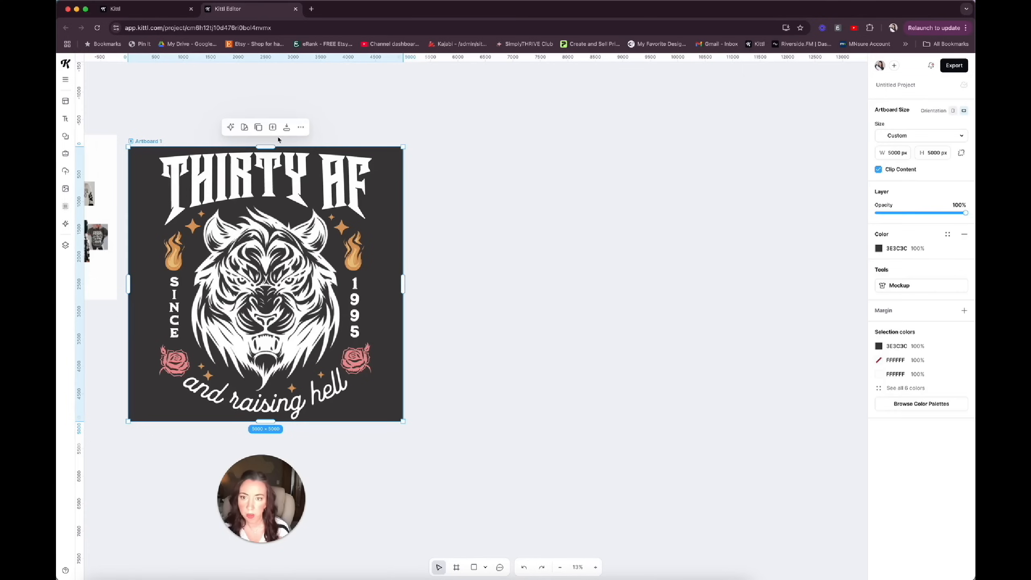
pyautogui.click(300, 128)
pyautogui.click(350, 207)
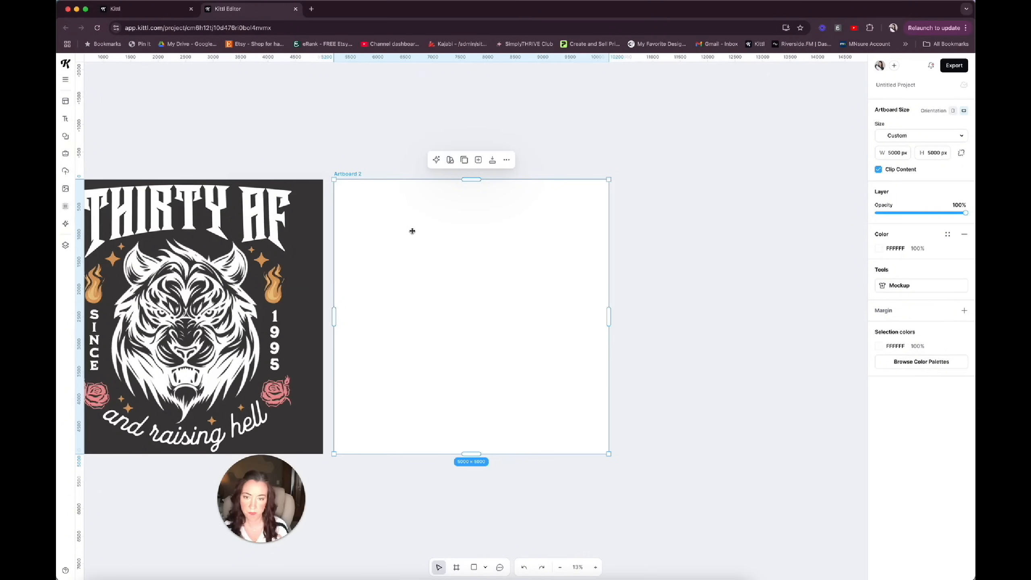
# Add the text "95" to the new artboard, enlarge it to font size 3000 and centre it.
pyautogui.scroll(-1, 412, 231)
pyautogui.hscroll(1, 412, 231)
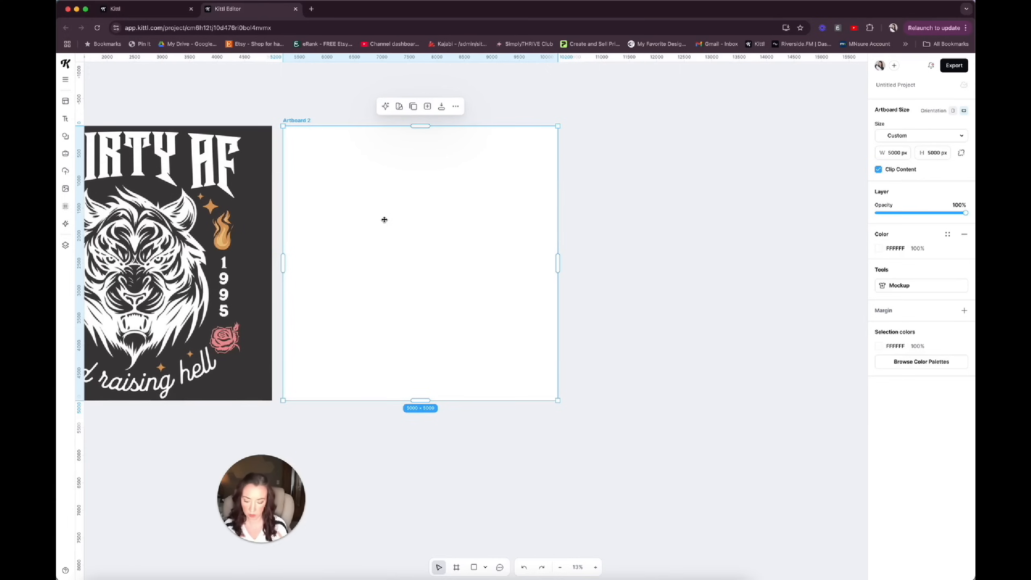
pyautogui.press('t')
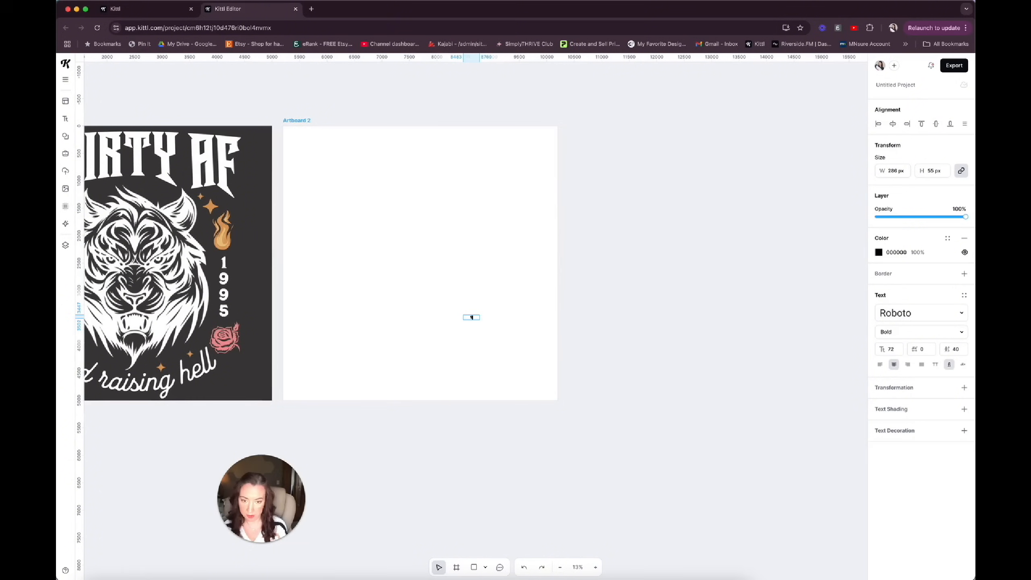
pyautogui.moveTo(480, 314); pyautogui.dragTo(524, 210)
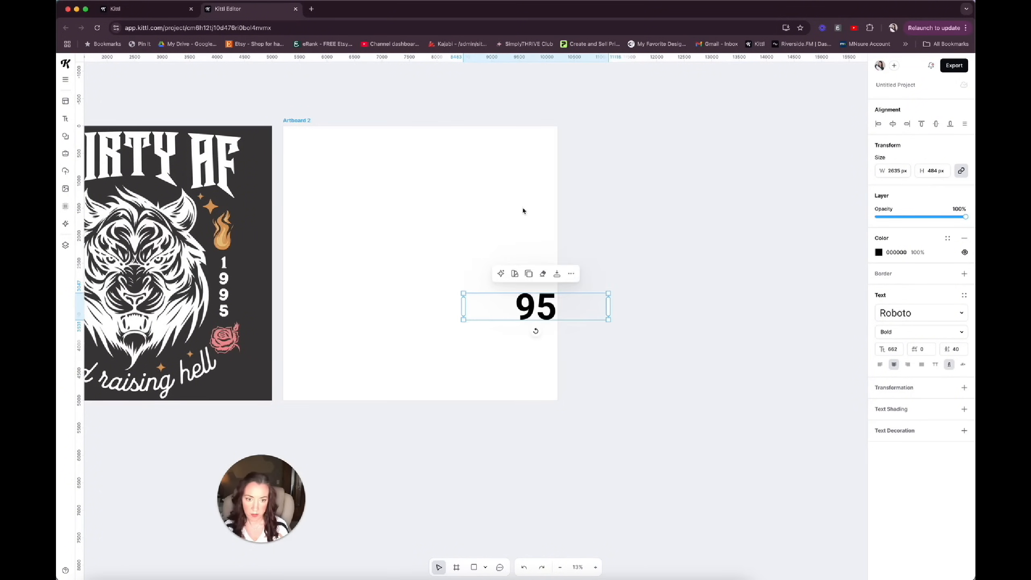
pyautogui.moveTo(574, 306); pyautogui.dragTo(350, 152)
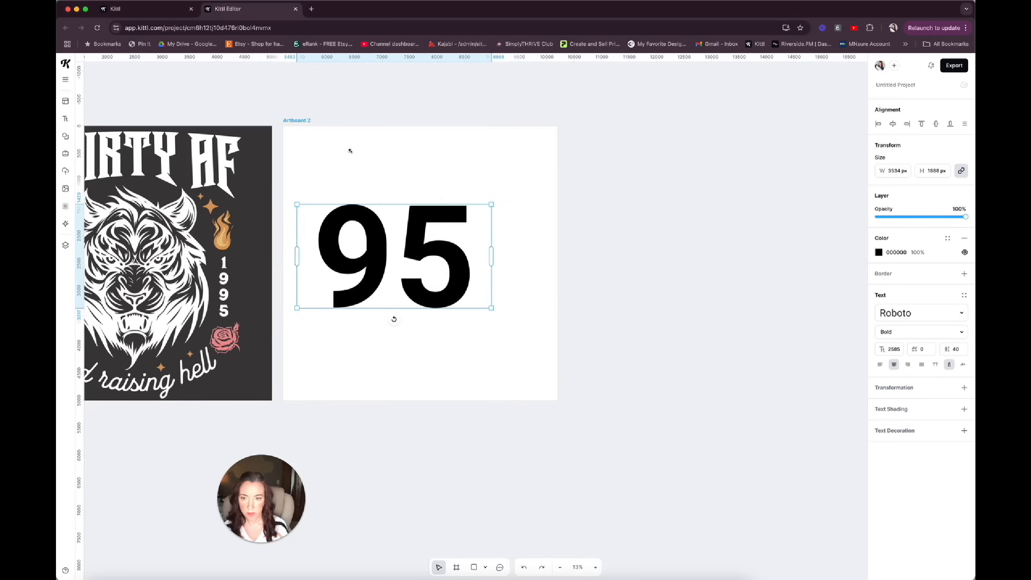
pyautogui.moveTo(492, 204); pyautogui.dragTo(498, 202)
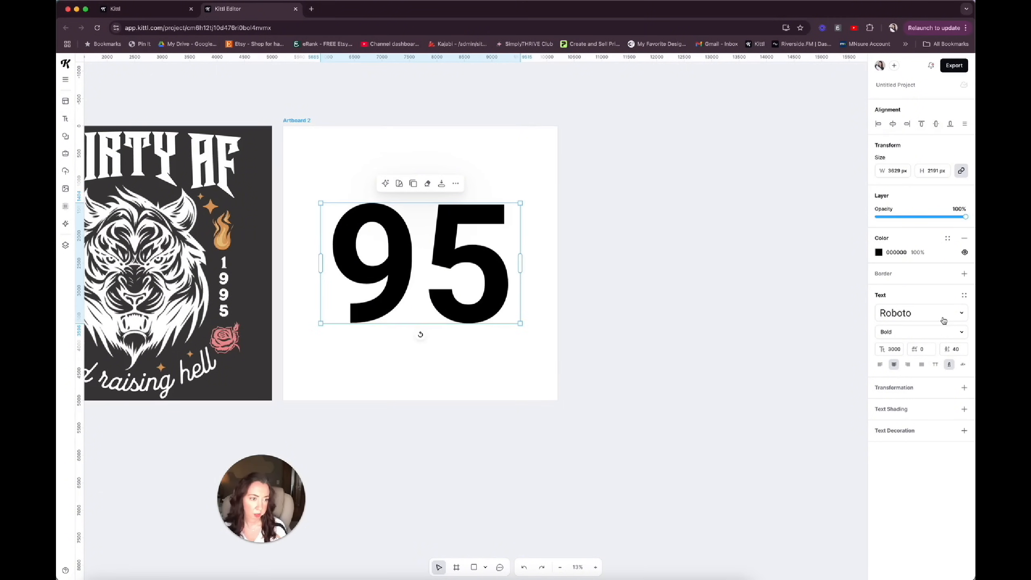
# Change the typeface of the "95" text to UNIVERCITY.
pyautogui.click(942, 320)
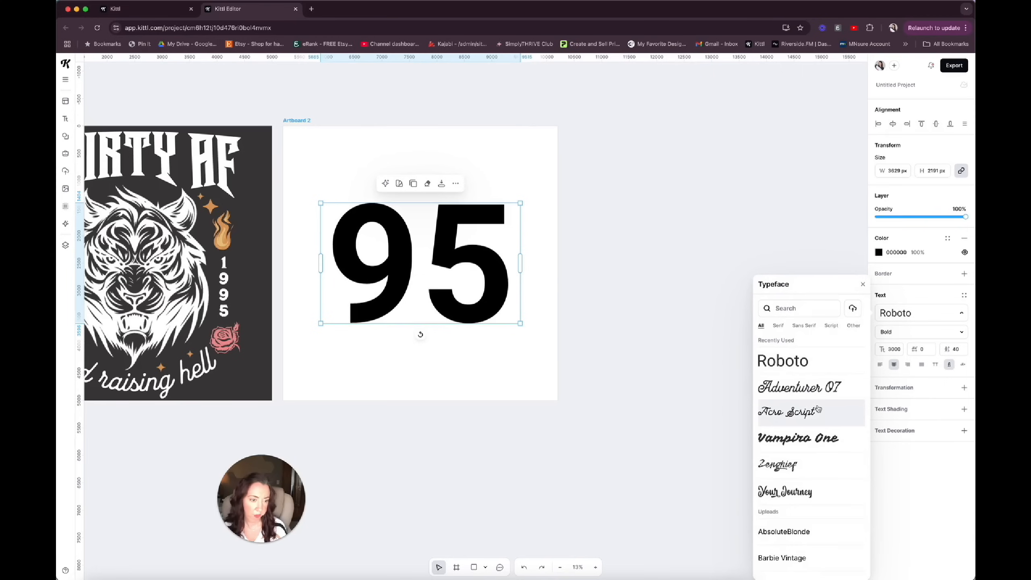
pyautogui.scroll(-3, 818, 408)
pyautogui.scroll(-15, 818, 408)
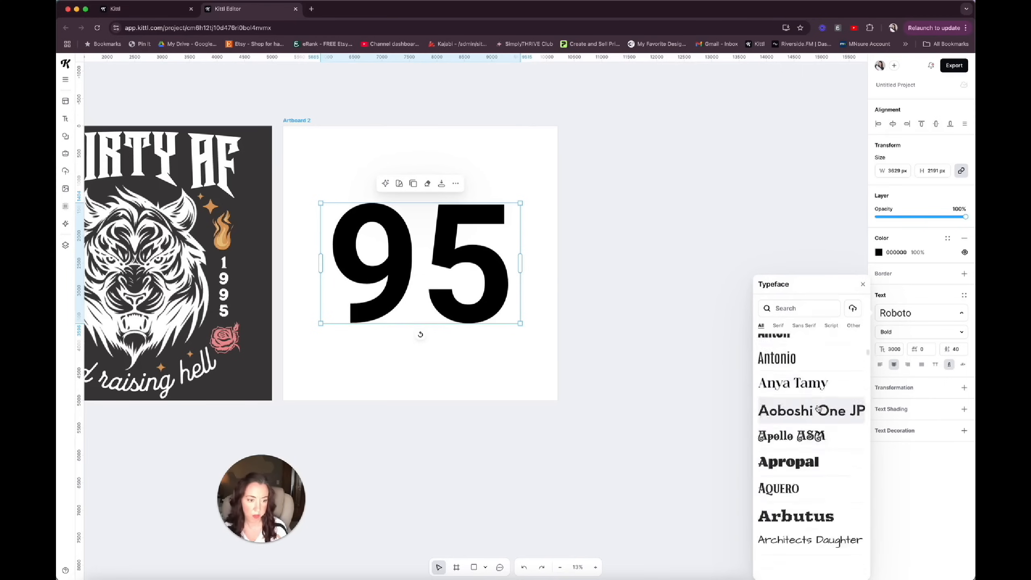
pyautogui.scroll(-10, 818, 408)
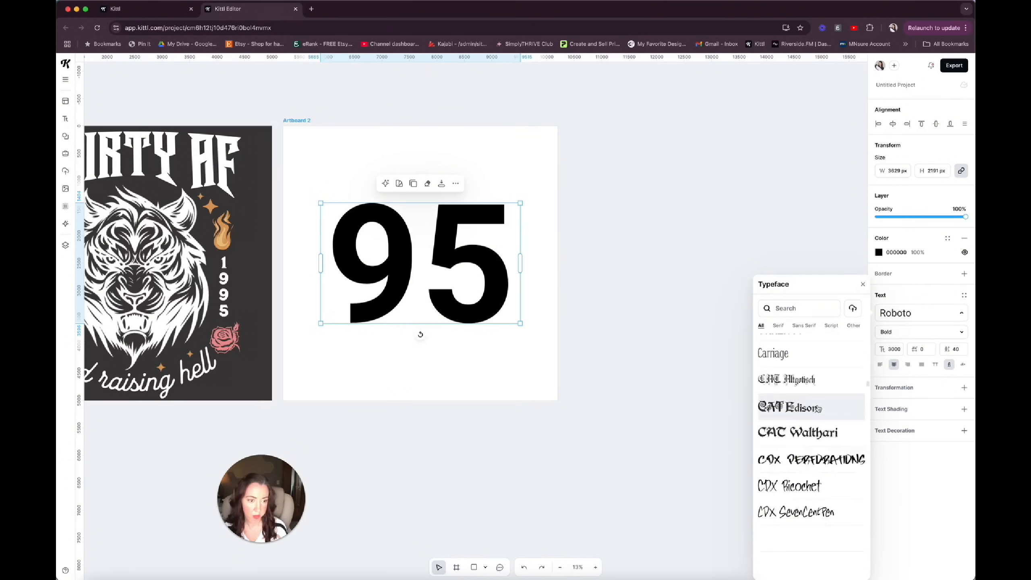
pyautogui.moveTo(867, 394); pyautogui.dragTo(867, 573)
pyautogui.scroll(5, 823, 486)
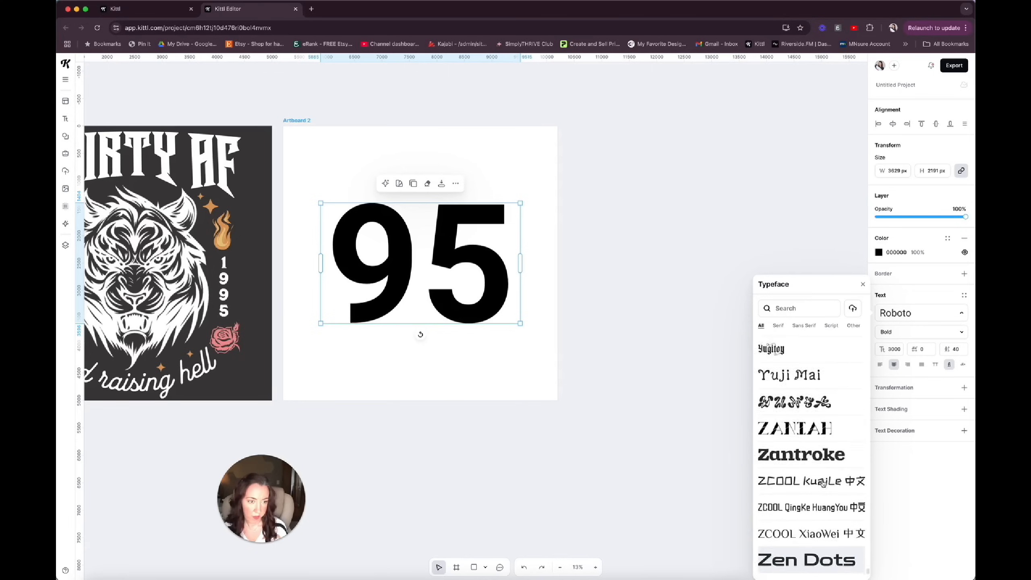
pyautogui.scroll(6, 823, 484)
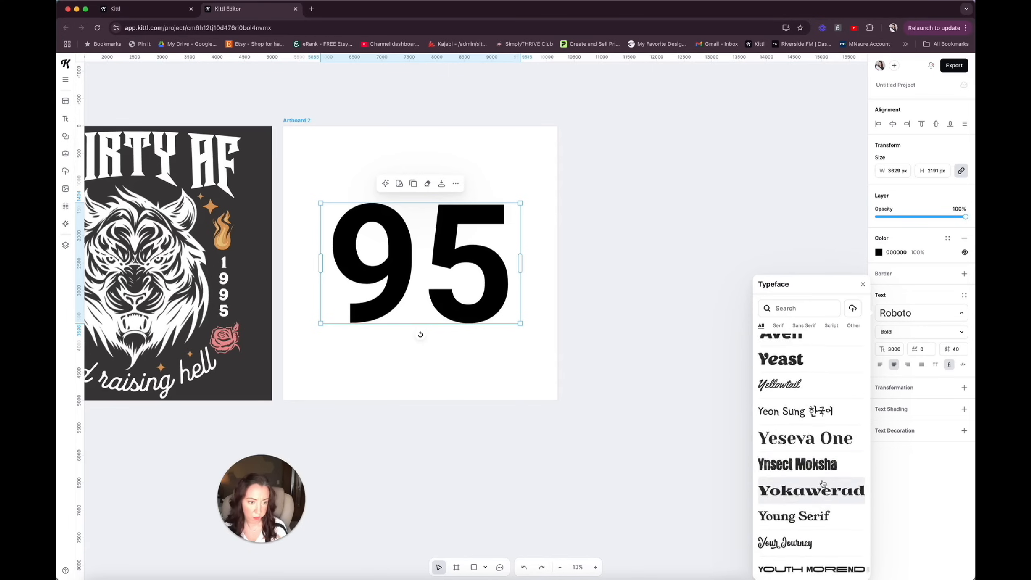
pyautogui.scroll(6, 823, 483)
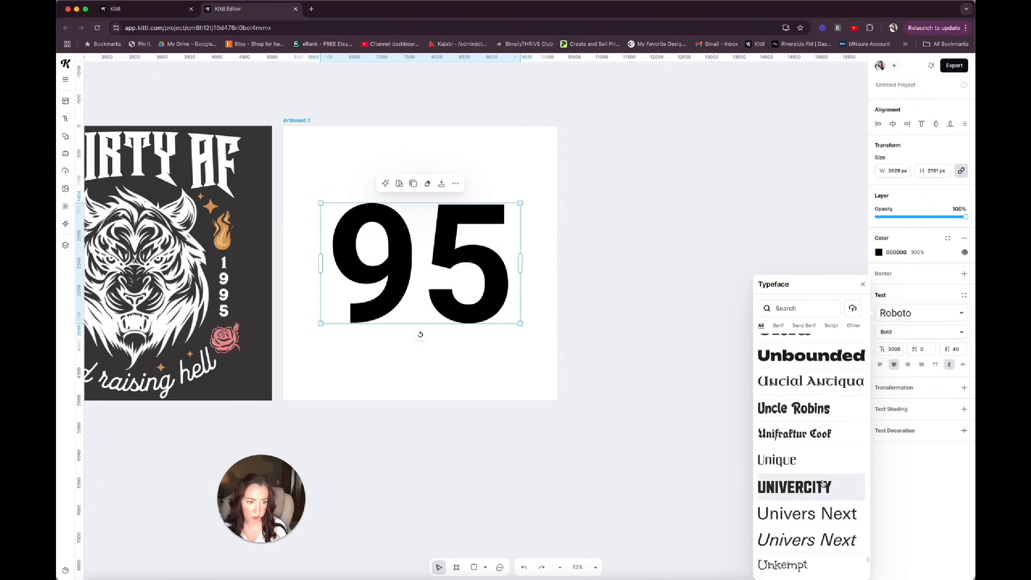
pyautogui.click(822, 487)
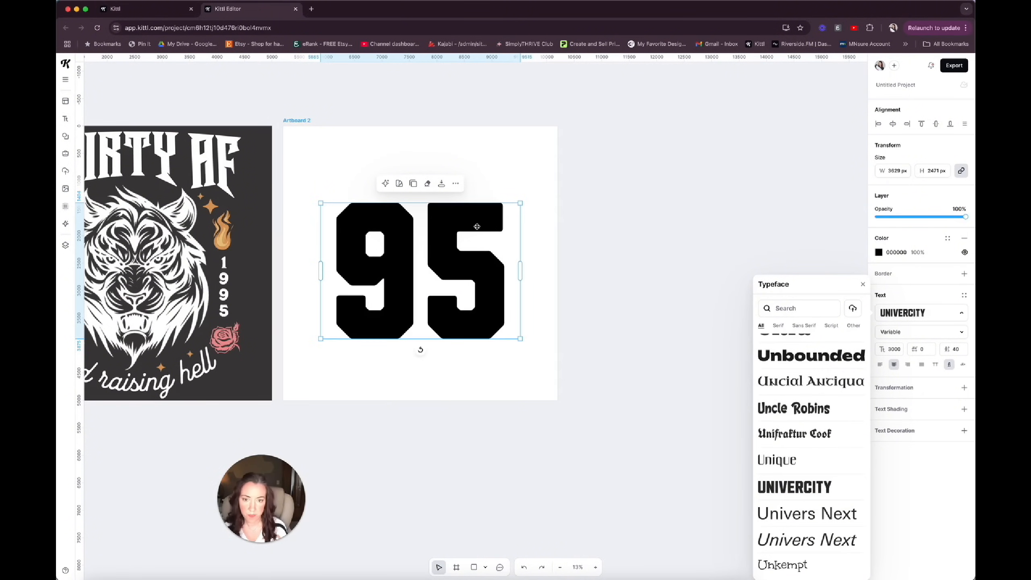
# Apply the Distort transformation to "95" and stretch its top edge upward until the text is about 3154 px high.
pyautogui.click(965, 390)
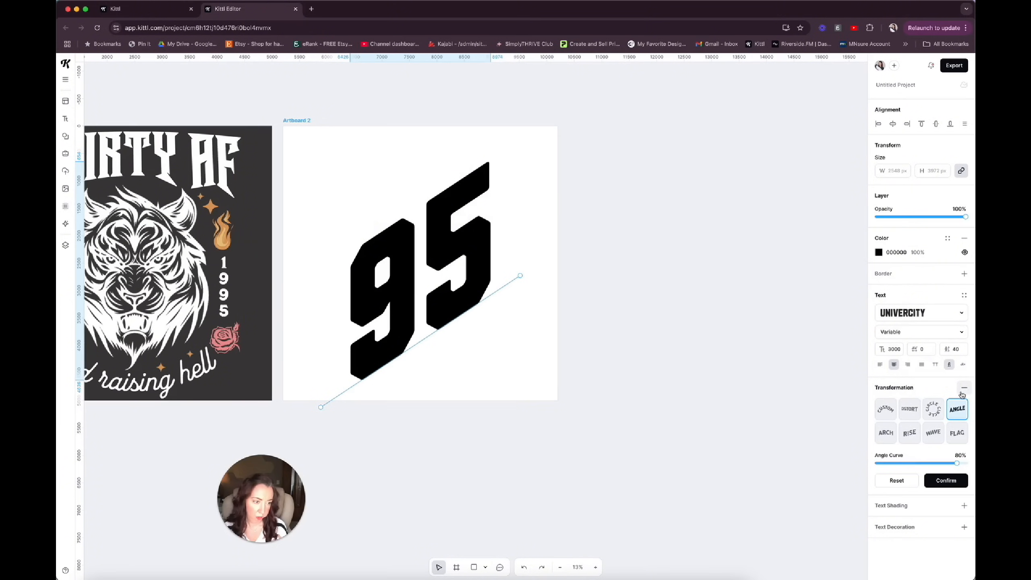
pyautogui.click(908, 410)
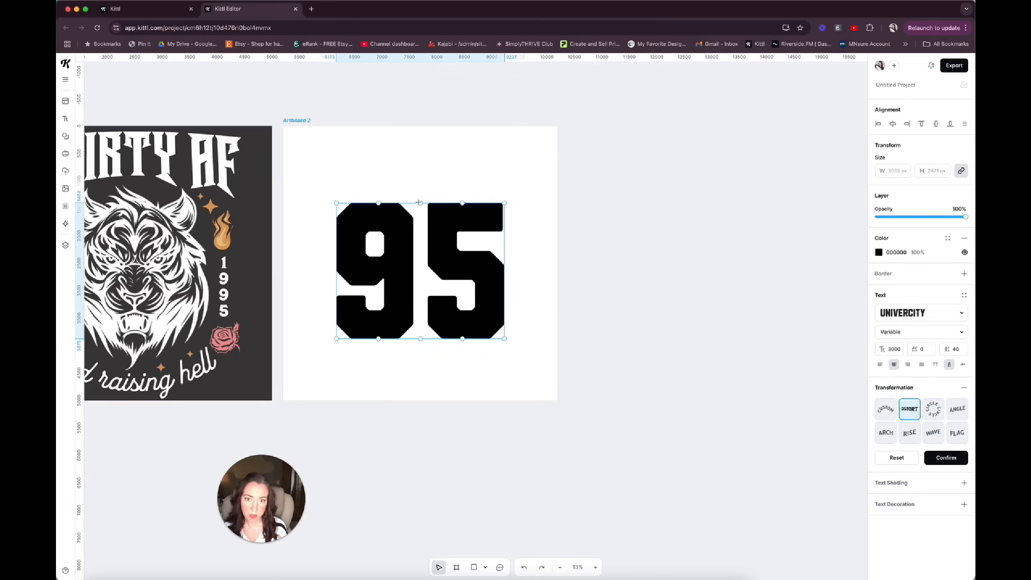
pyautogui.moveTo(420, 204); pyautogui.dragTo(420, 166)
pyautogui.moveTo(336, 203); pyautogui.dragTo(336, 166)
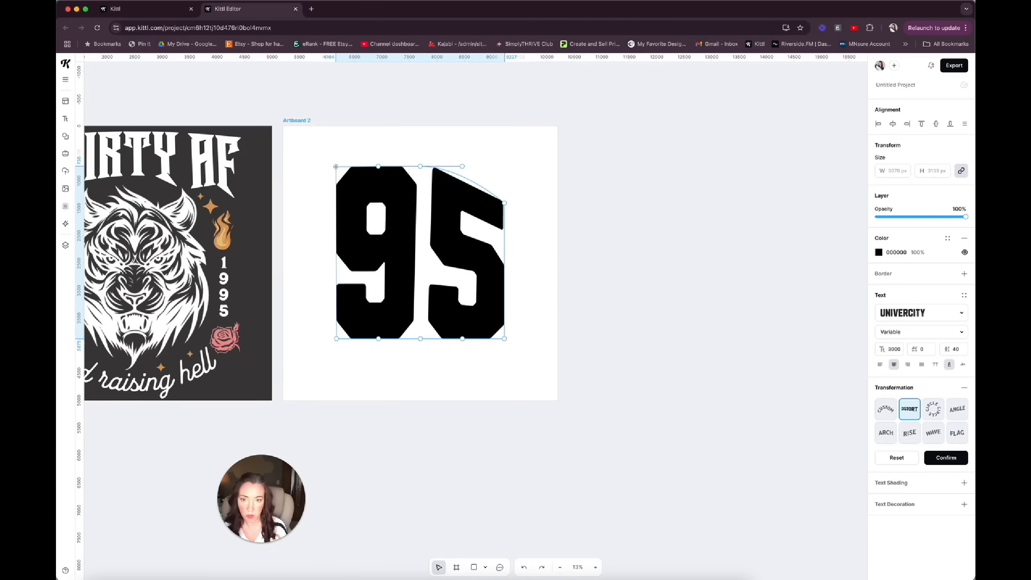
pyautogui.moveTo(504, 203); pyautogui.dragTo(505, 165)
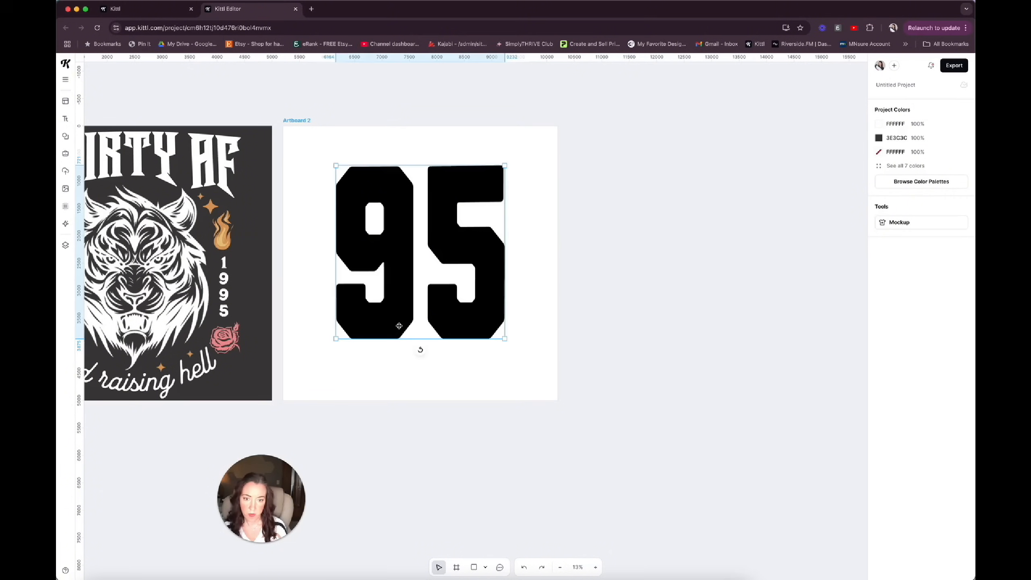
pyautogui.click(396, 330)
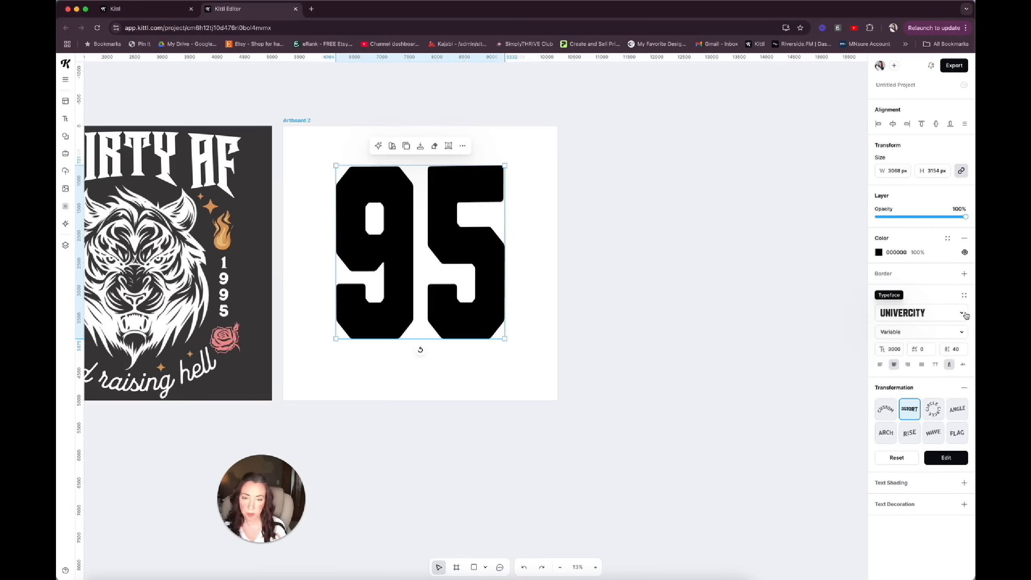
# Turn "95" into an outline by adding a black border of weight 100 and removing the fill colour.
pyautogui.hscroll(-15, 466, 287)
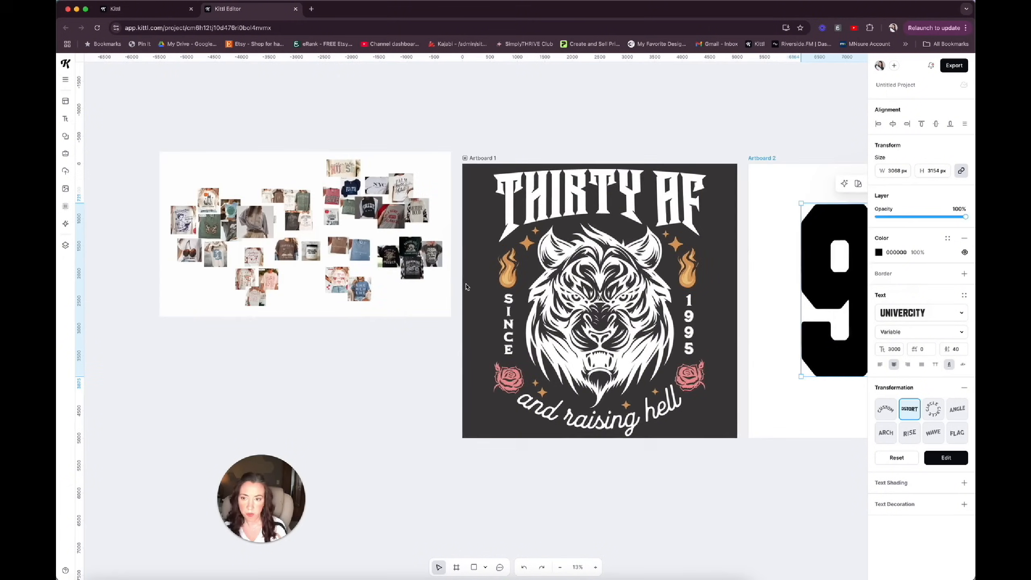
pyautogui.scroll(5, 384, 227)
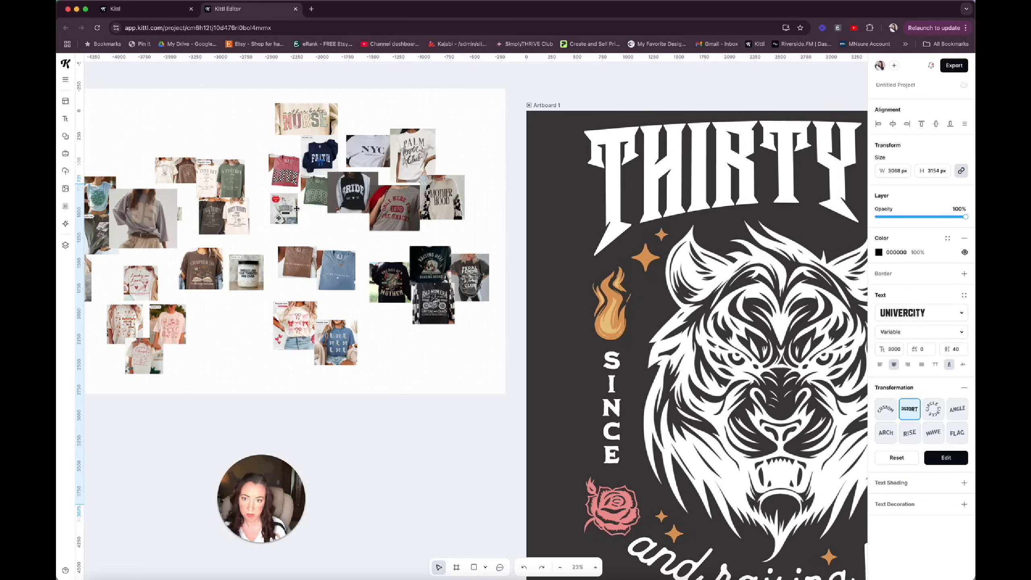
pyautogui.hscroll(20, 391, 261)
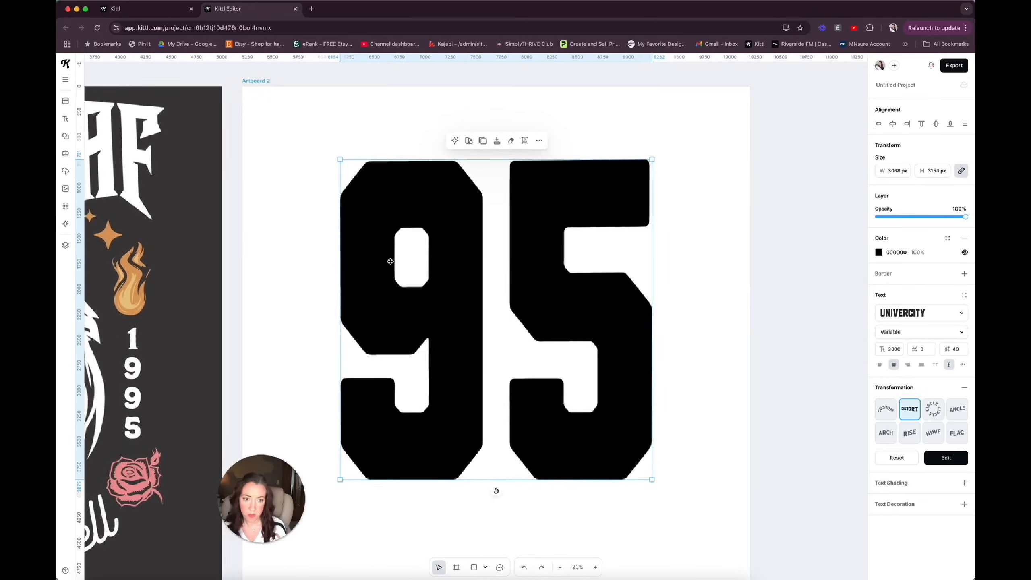
pyautogui.scroll(-3, 390, 261)
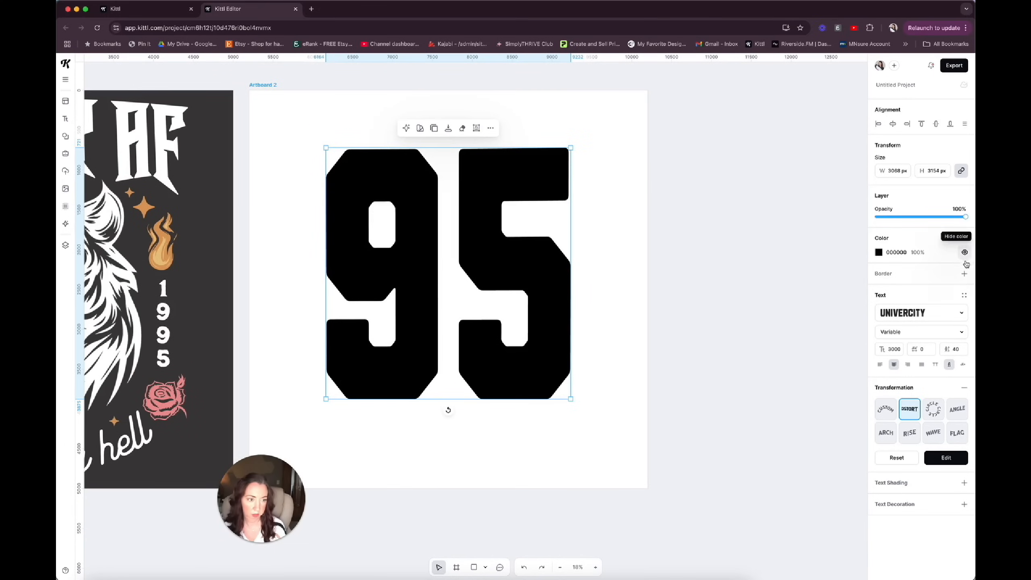
pyautogui.click(964, 274)
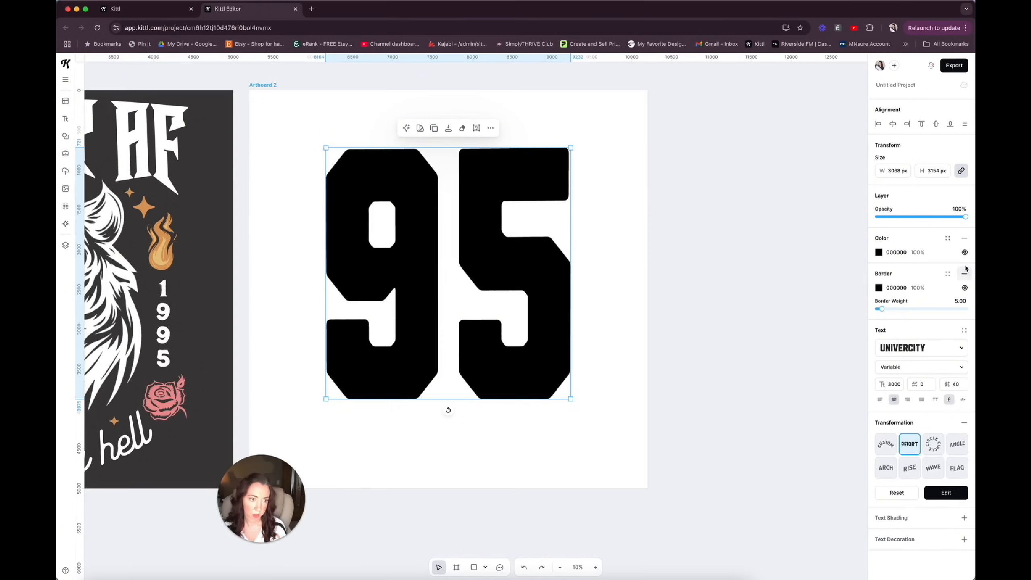
pyautogui.click(965, 241)
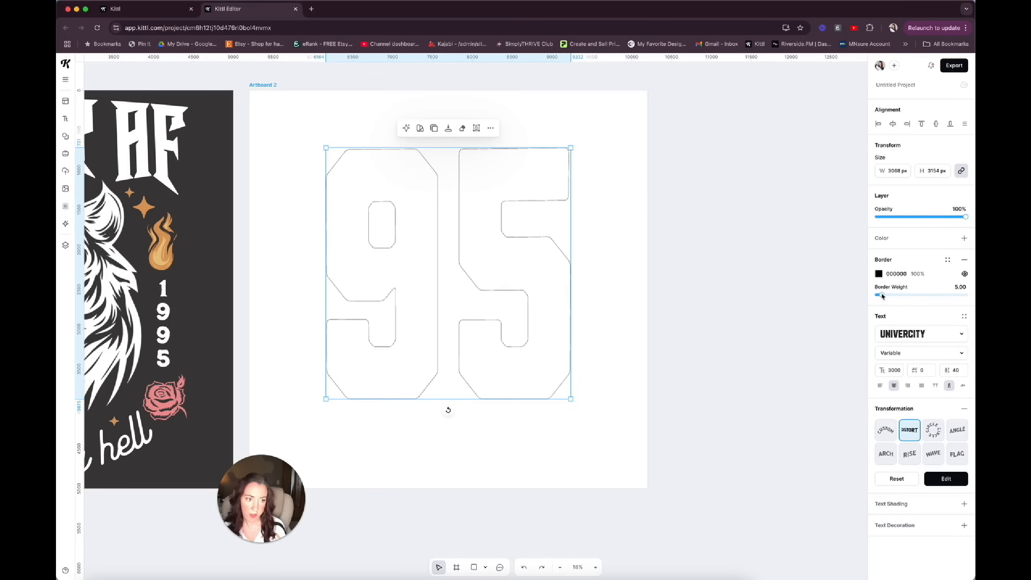
pyautogui.moveTo(883, 295); pyautogui.dragTo(967, 296)
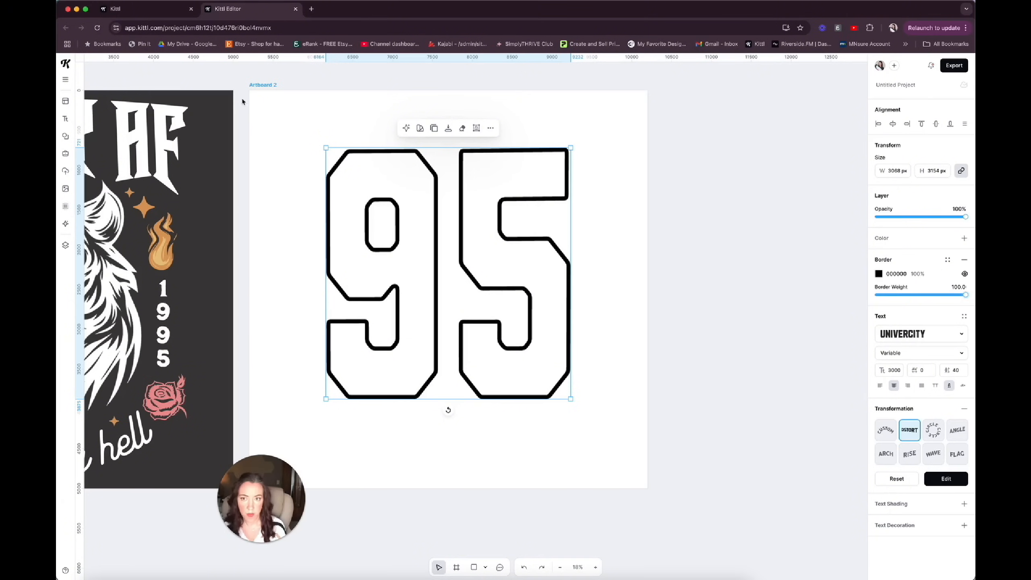
# Set the second artboard's background to dark grey 5C5656 and select the outlined "95" text.
pyautogui.click(263, 85)
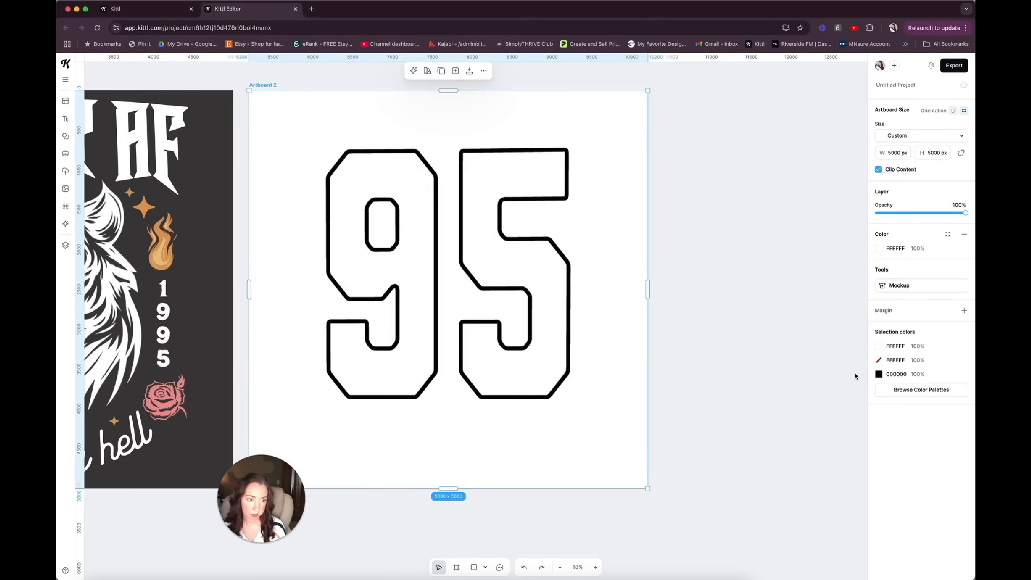
pyautogui.click(879, 249)
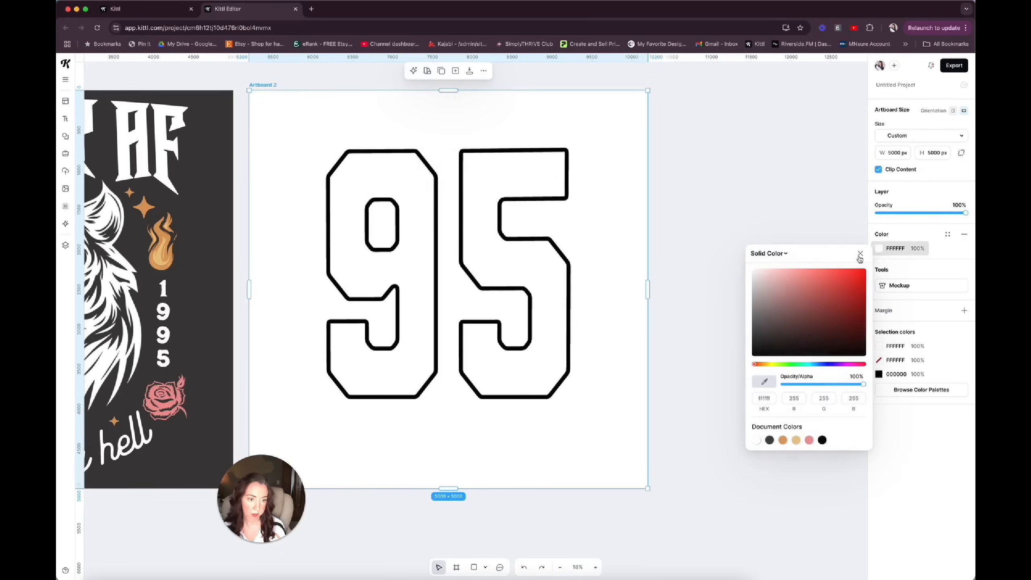
pyautogui.click(759, 324)
pyautogui.click(573, 265)
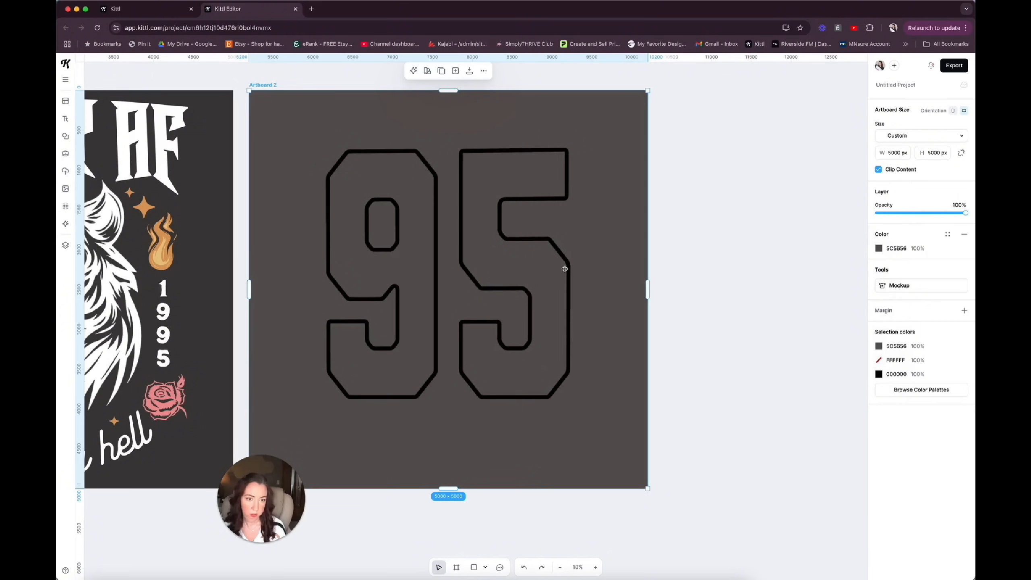
pyautogui.click(565, 269)
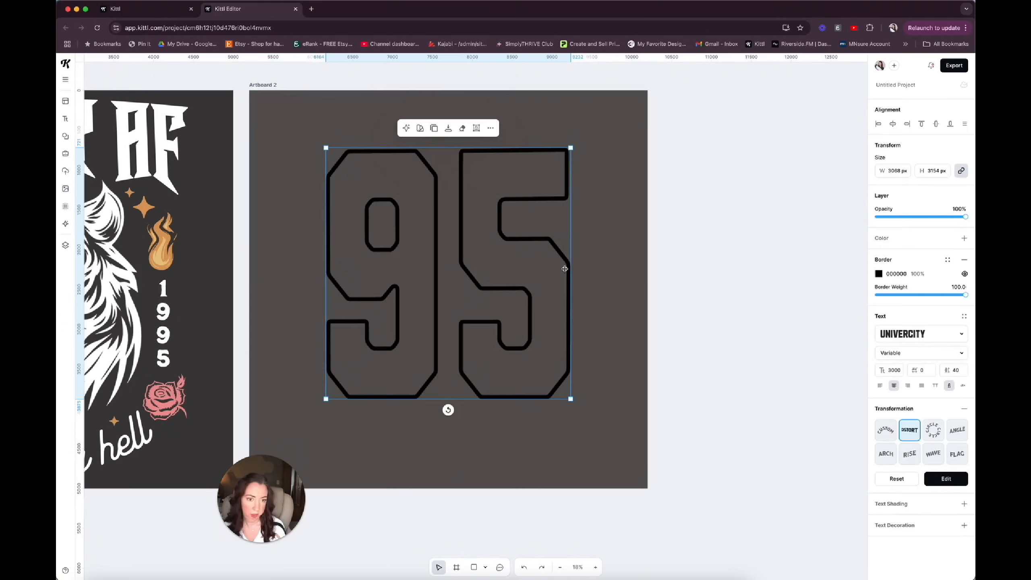
# Change the border colour of the outlined "95" to white FFFFFF.
pyautogui.click(879, 273)
pyautogui.click(782, 467)
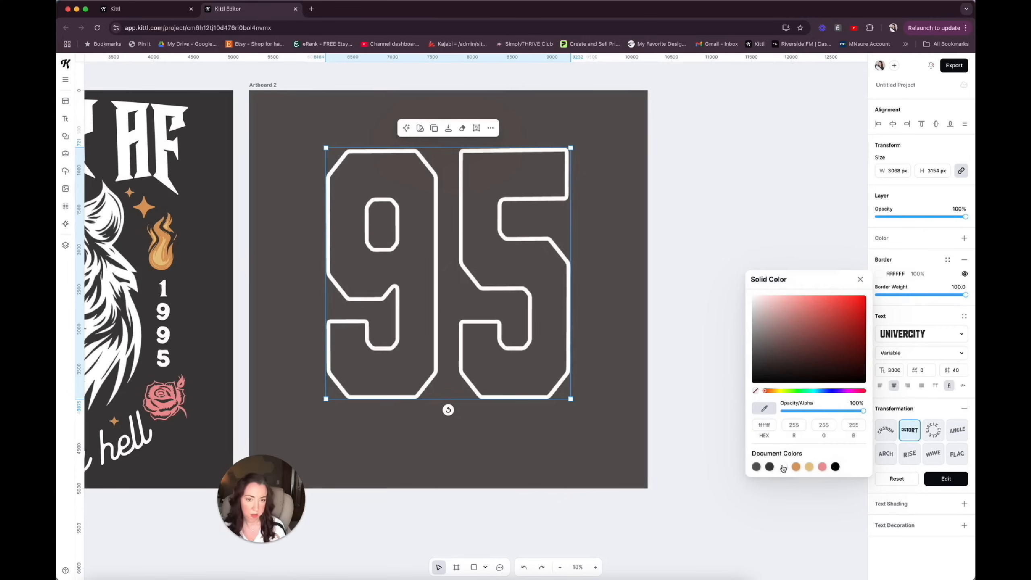
pyautogui.click(611, 369)
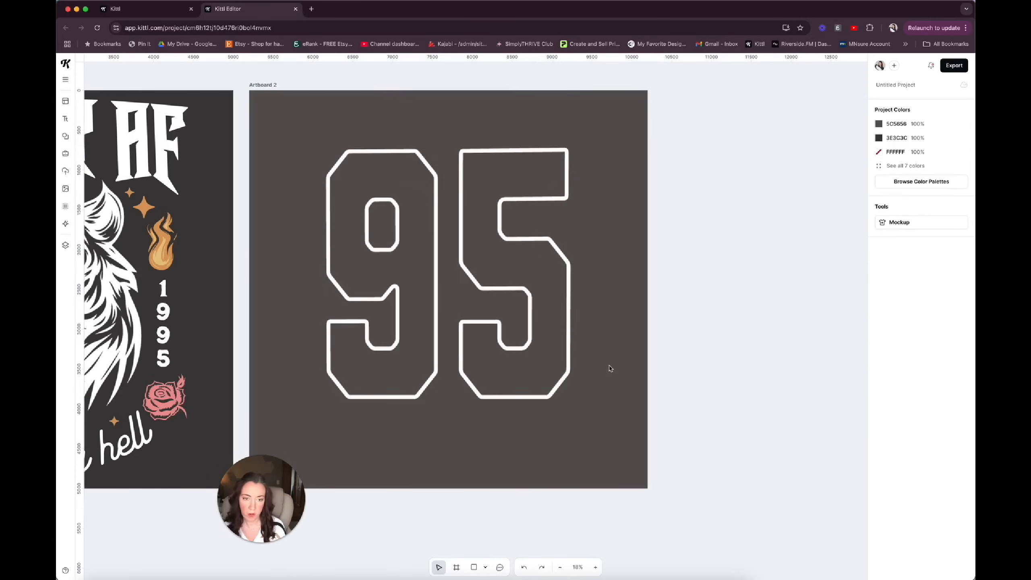
# Centre the outlined "95" horizontally and vertically on the second artboard.
pyautogui.click(461, 192)
pyautogui.hscroll(-2, 462, 192)
pyautogui.hscroll(-2, 461, 192)
pyautogui.scroll(1, 461, 192)
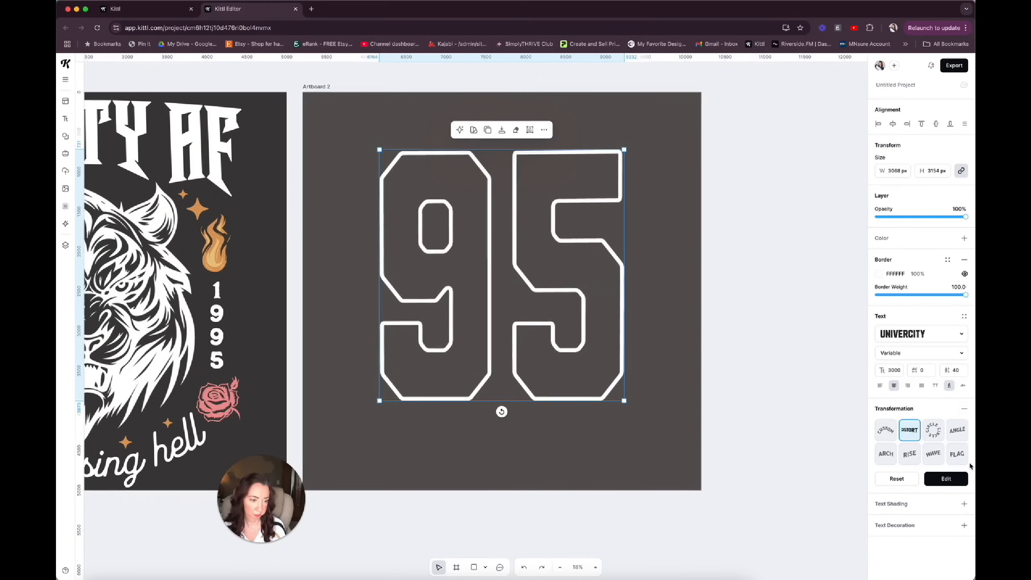
pyautogui.moveTo(616, 378); pyautogui.dragTo(616, 373)
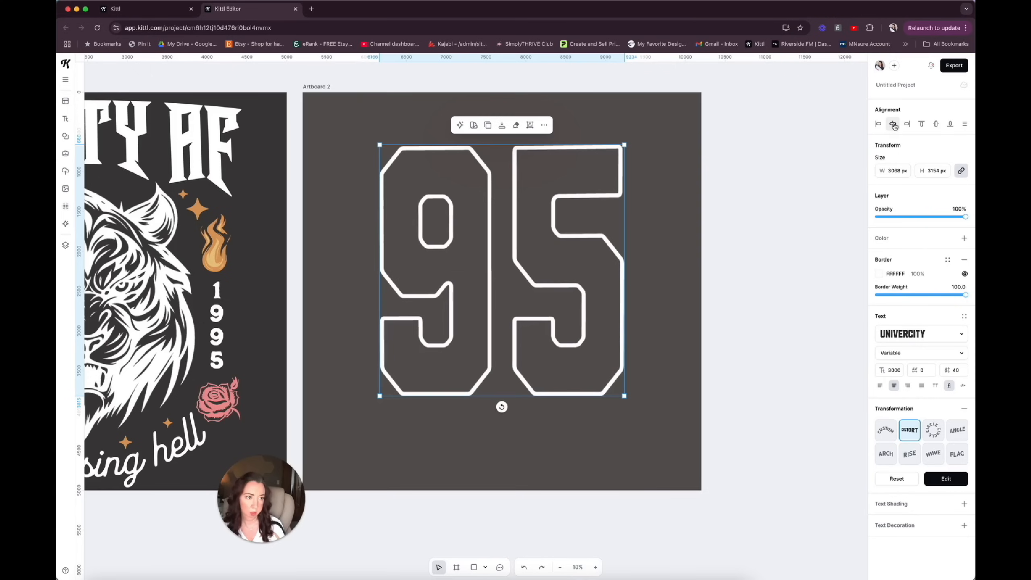
pyautogui.click(936, 124)
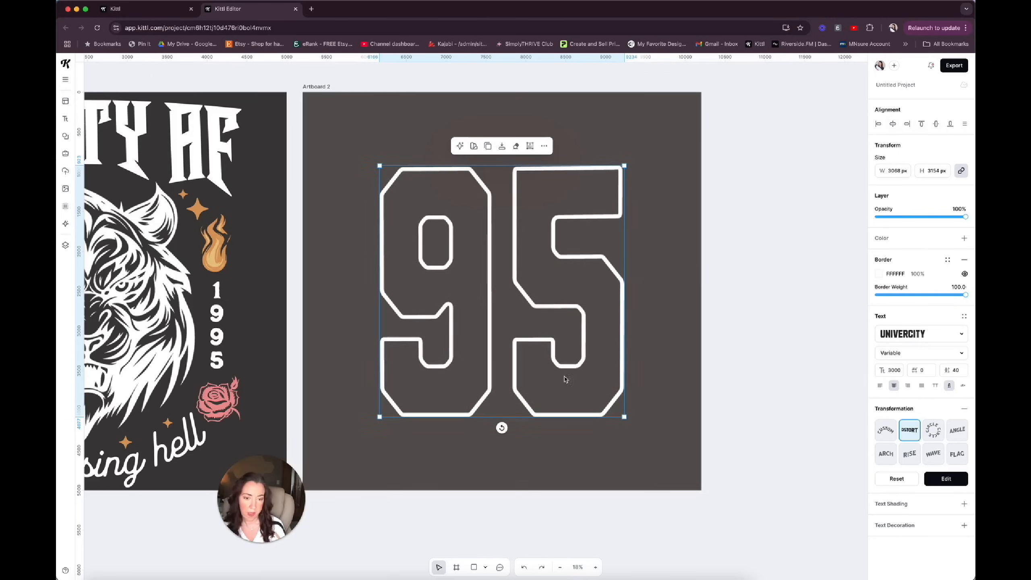
pyautogui.moveTo(557, 367); pyautogui.dragTo(558, 341)
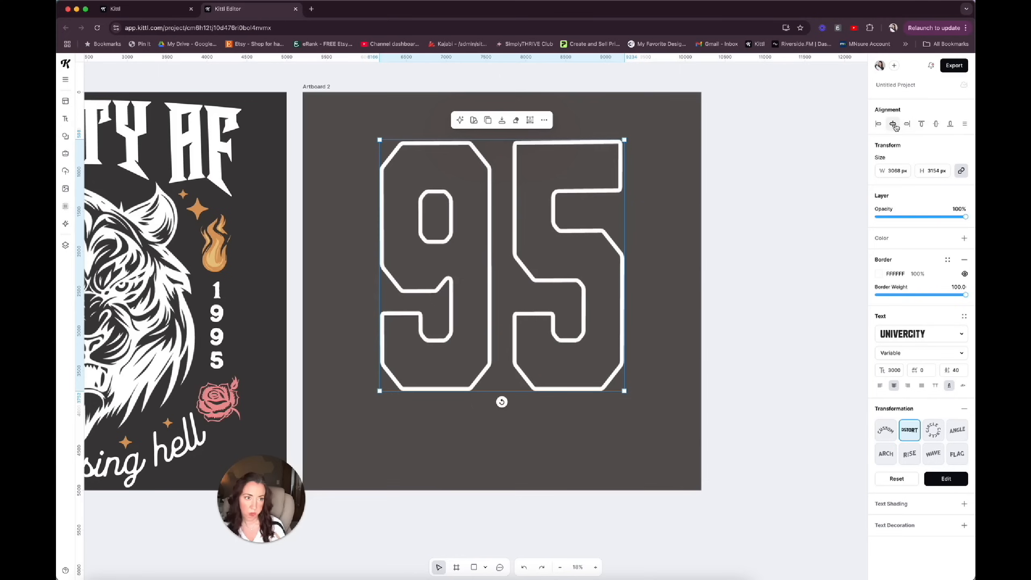
pyautogui.click(936, 124)
pyautogui.click(670, 225)
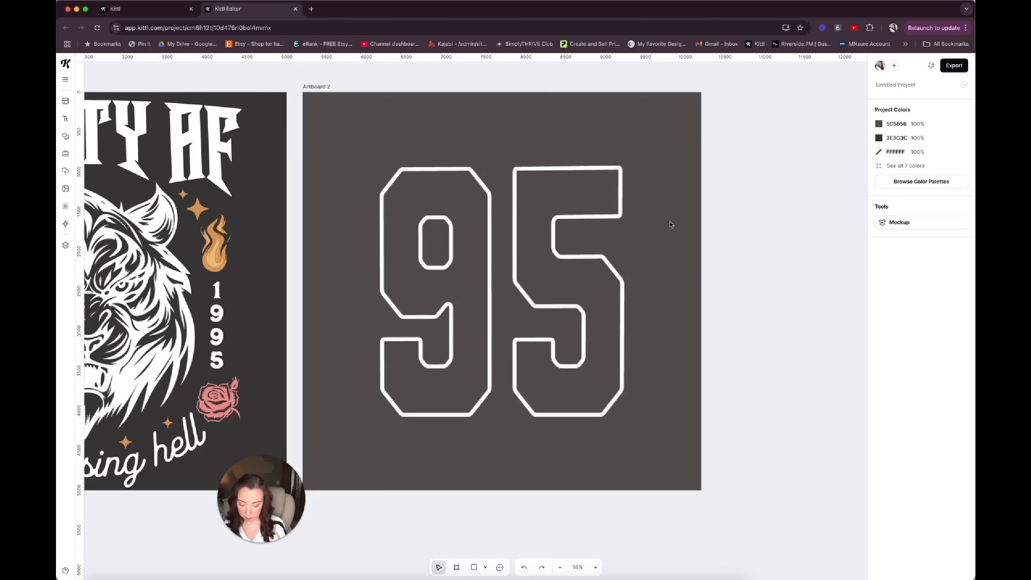
# Add the text "limited", enlarge it to a font size of about 551, and place it above the "95".
pyautogui.press('super+v')
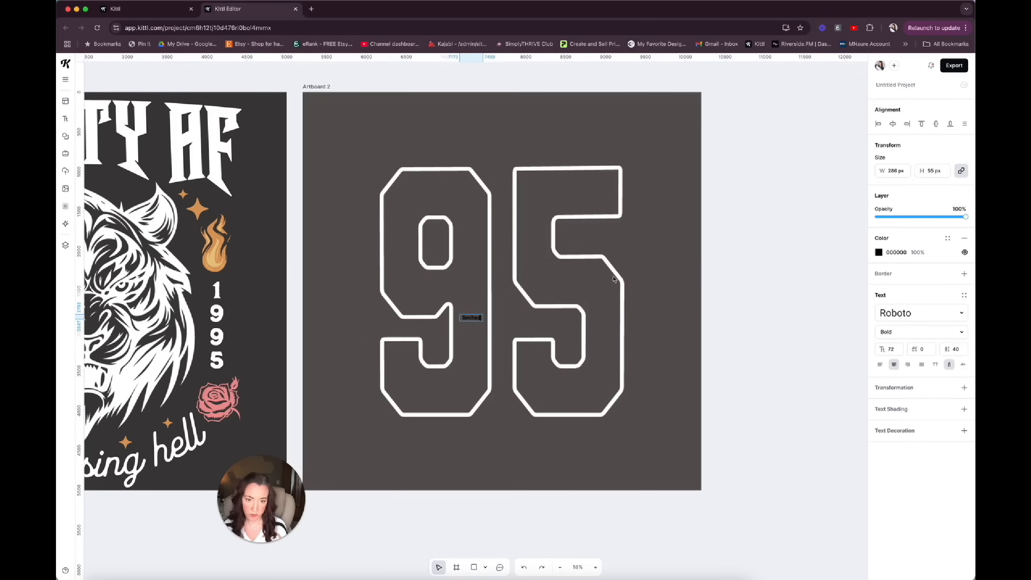
pyautogui.click(471, 319)
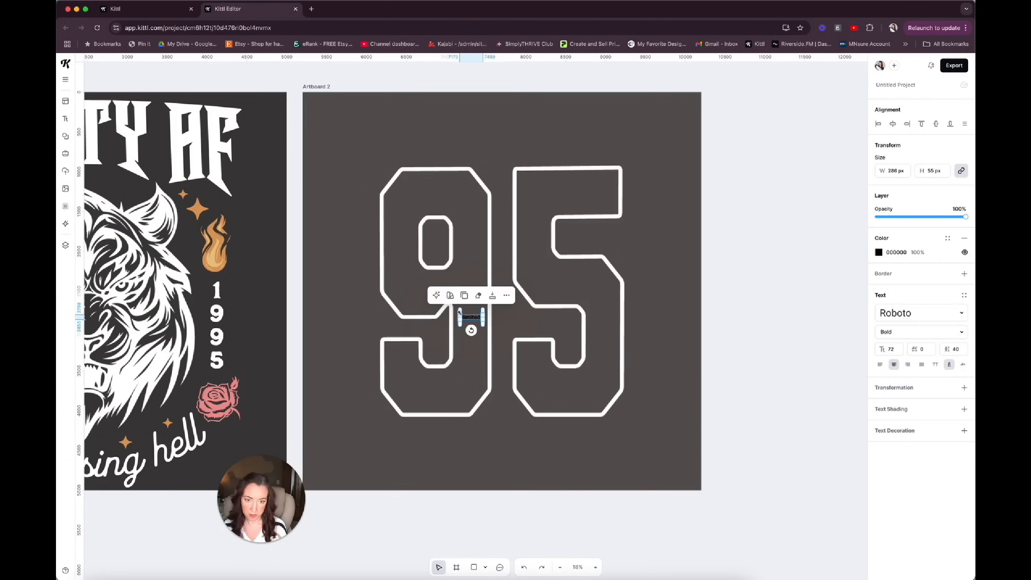
pyautogui.moveTo(458, 312); pyautogui.dragTo(308, 286)
pyautogui.moveTo(365, 311); pyautogui.dragTo(455, 148)
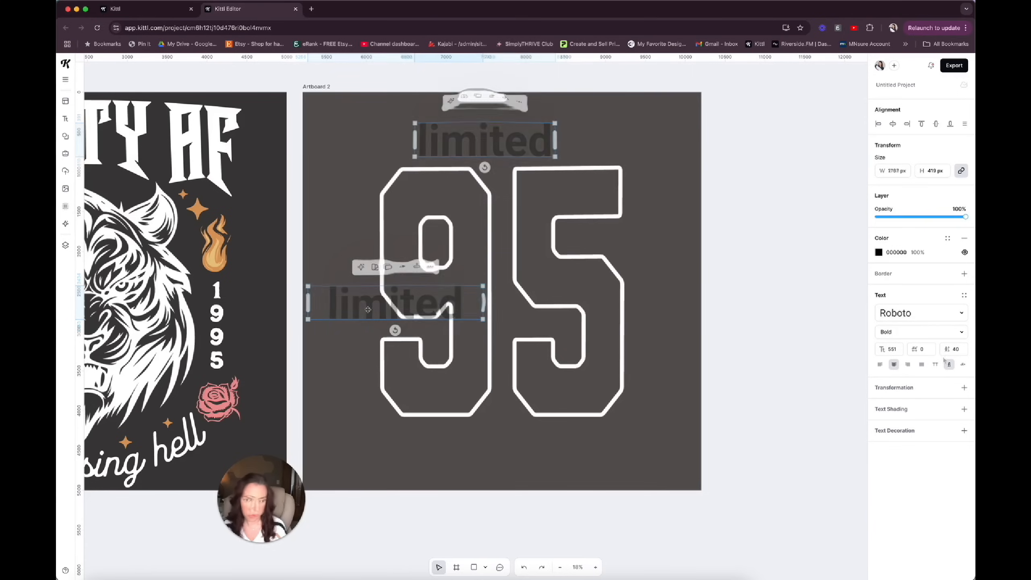
# Make "limited" all uppercase and justify it across a text box widened to about 3022 px, matching the width of the "95".
pyautogui.click(935, 364)
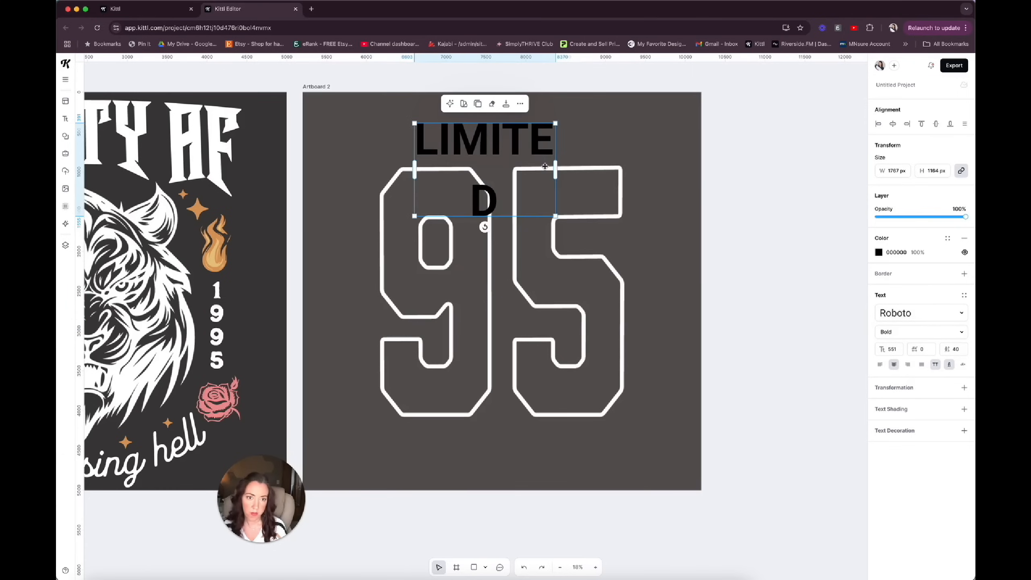
pyautogui.moveTo(556, 168); pyautogui.dragTo(623, 160)
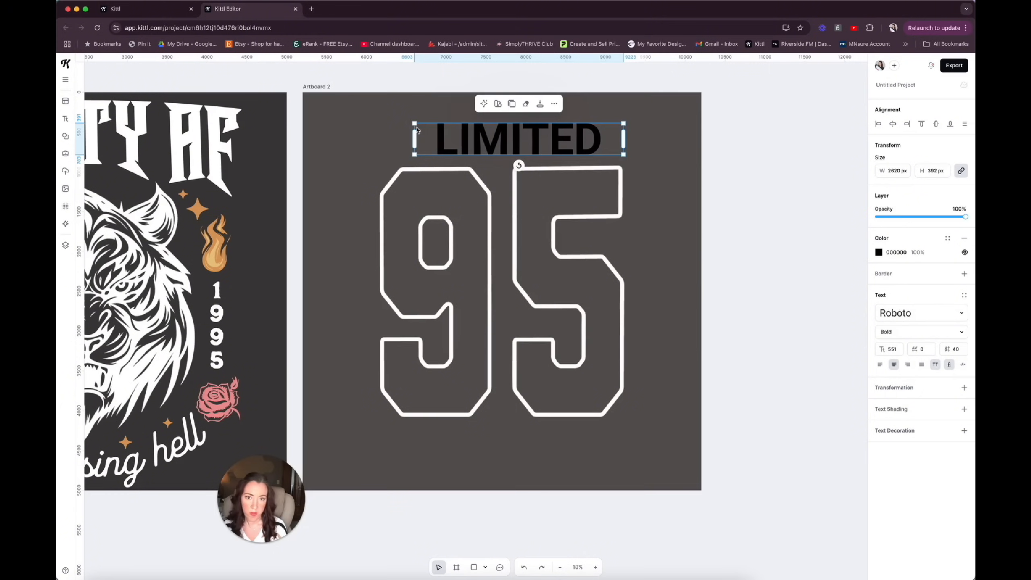
pyautogui.moveTo(414, 136); pyautogui.dragTo(382, 139)
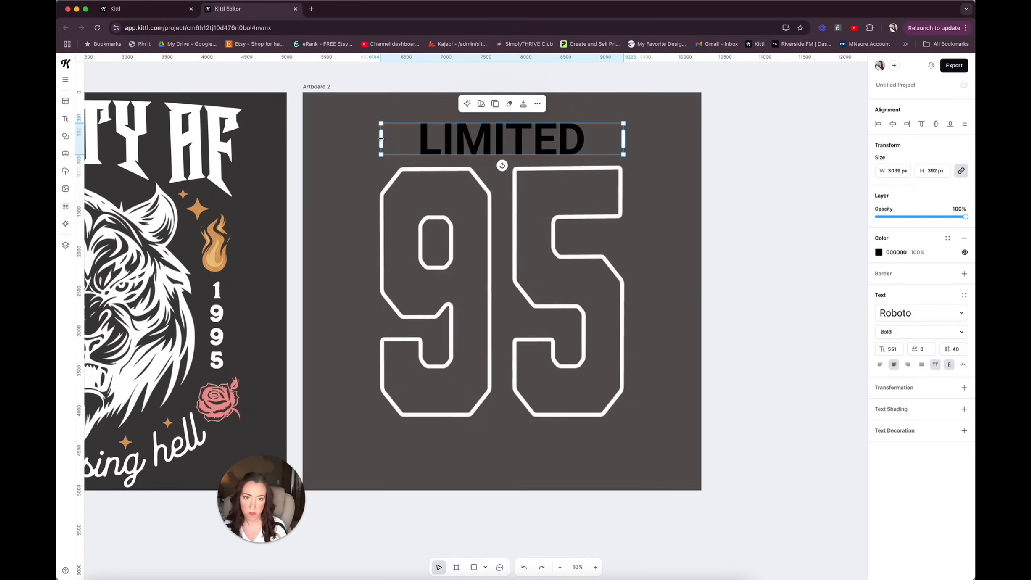
pyautogui.moveTo(624, 139); pyautogui.dragTo(623, 139)
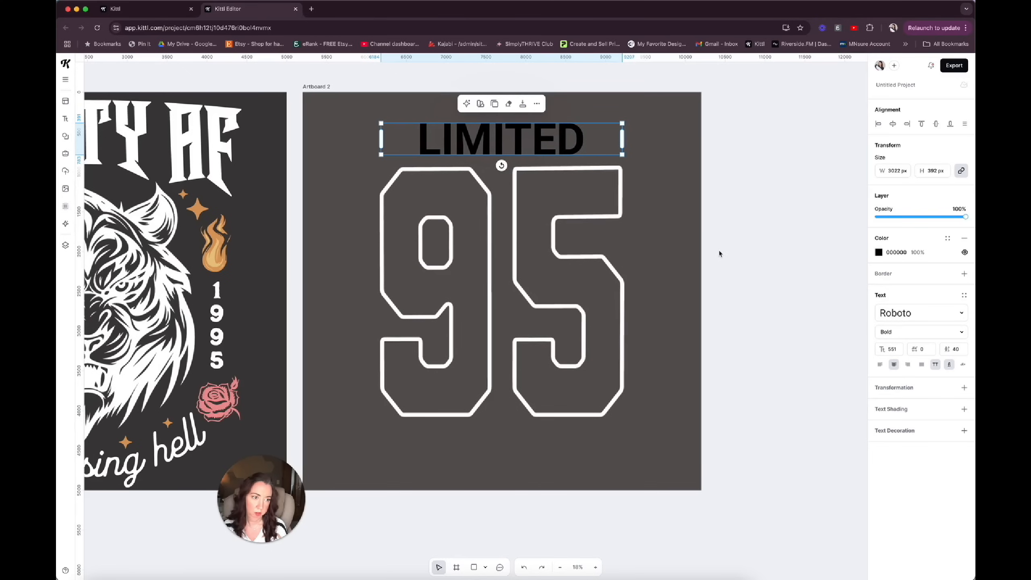
pyautogui.click(922, 366)
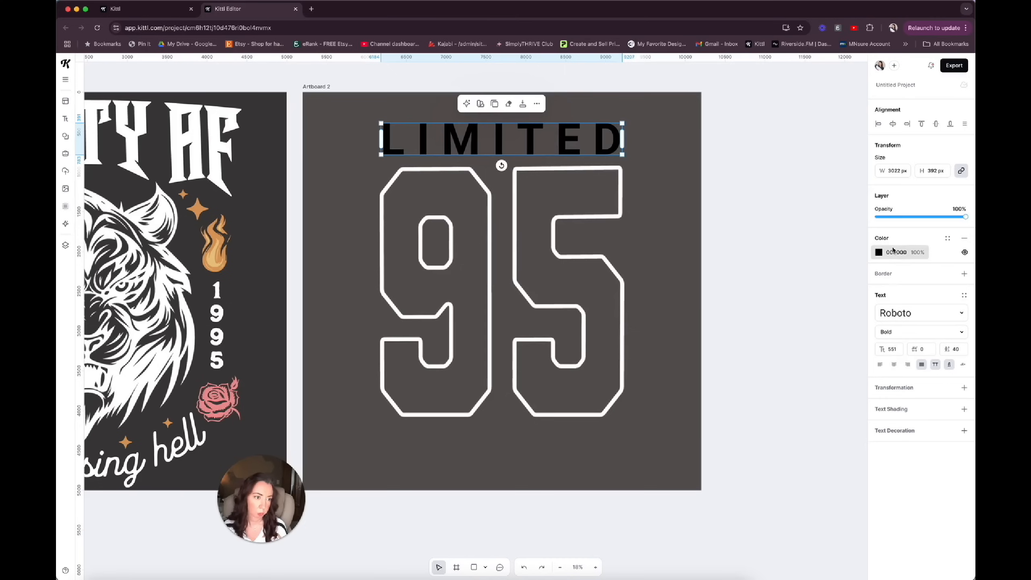
# Change the typeface of the LIMITED text to the sans serif font CALLIPSO.
pyautogui.click(913, 313)
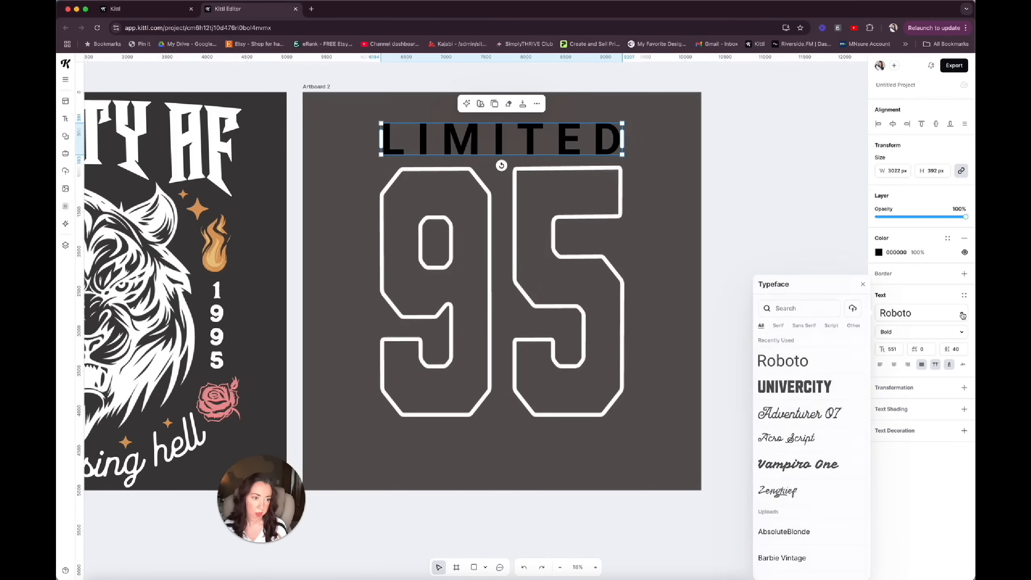
pyautogui.click(776, 327)
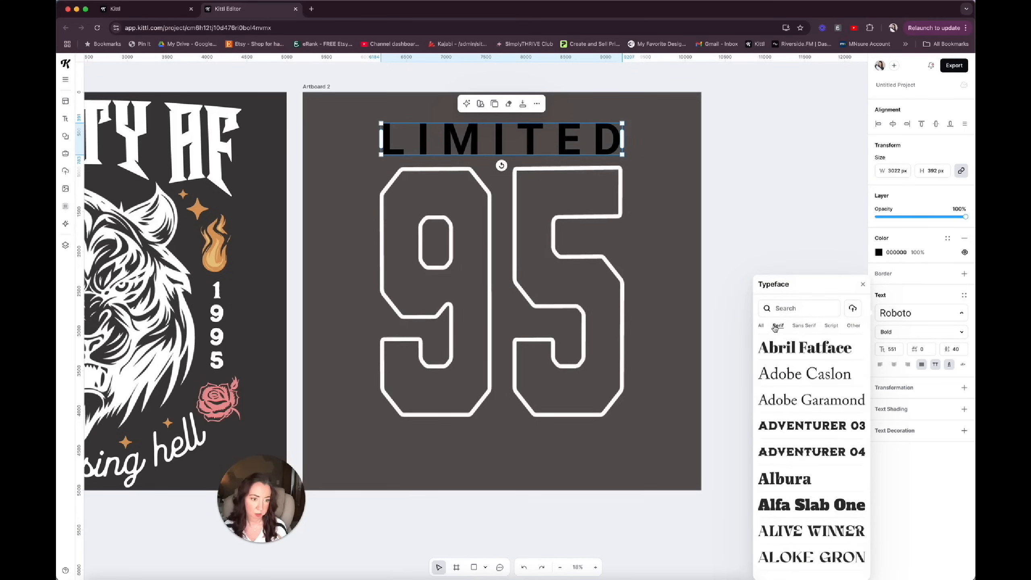
pyautogui.click(800, 328)
pyautogui.scroll(-4, 807, 484)
pyautogui.scroll(-5, 808, 485)
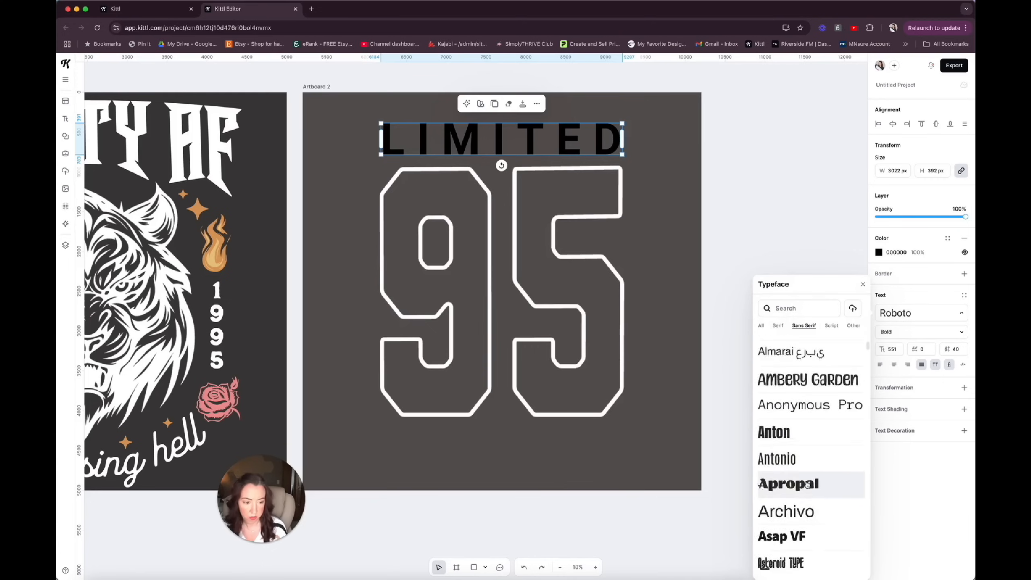
pyautogui.scroll(-3, 807, 487)
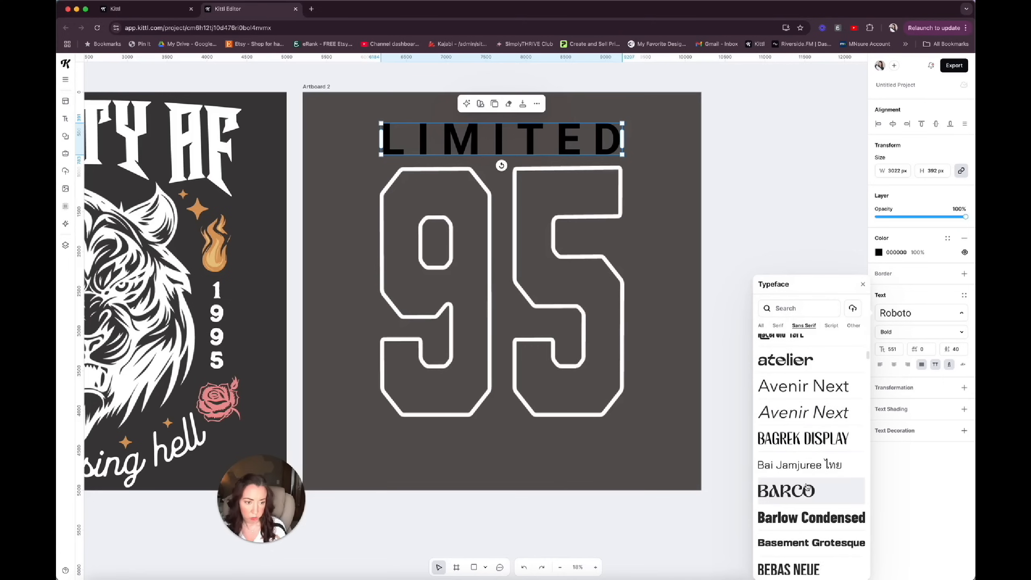
pyautogui.scroll(-4, 807, 488)
pyautogui.click(796, 500)
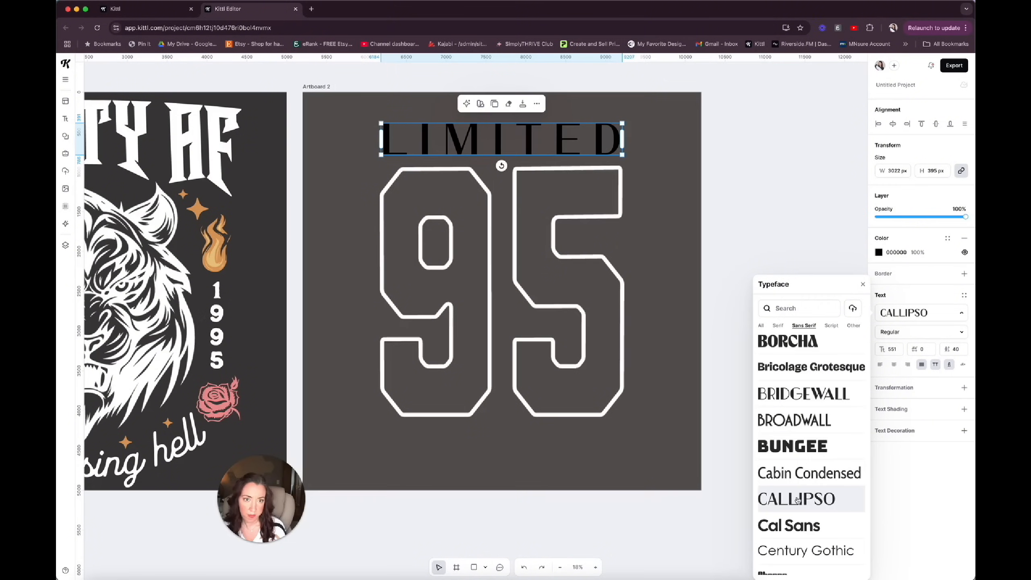
# Change the colour of the LIMITED text to white FFFFFF.
pyautogui.click(879, 255)
pyautogui.click(879, 254)
pyautogui.click(783, 444)
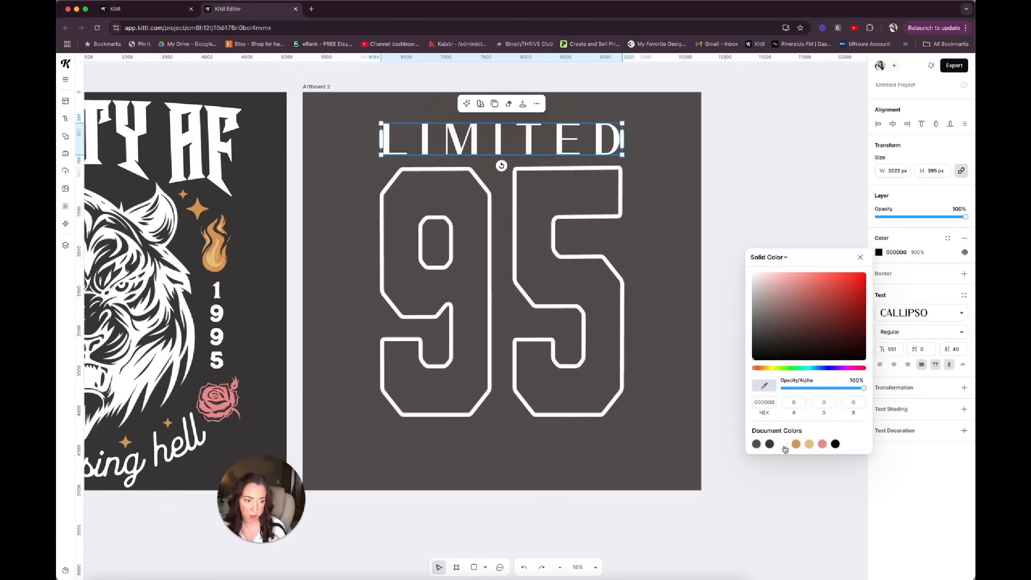
pyautogui.click(653, 264)
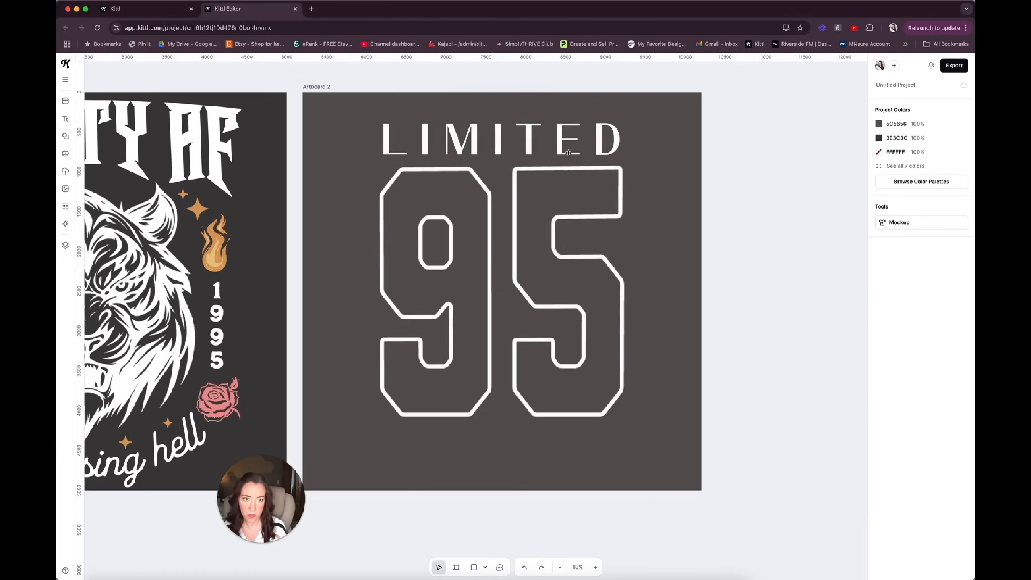
# Reduce the font size of LIMITED to 485 and shift the text slightly down toward the "95".
pyautogui.click(557, 144)
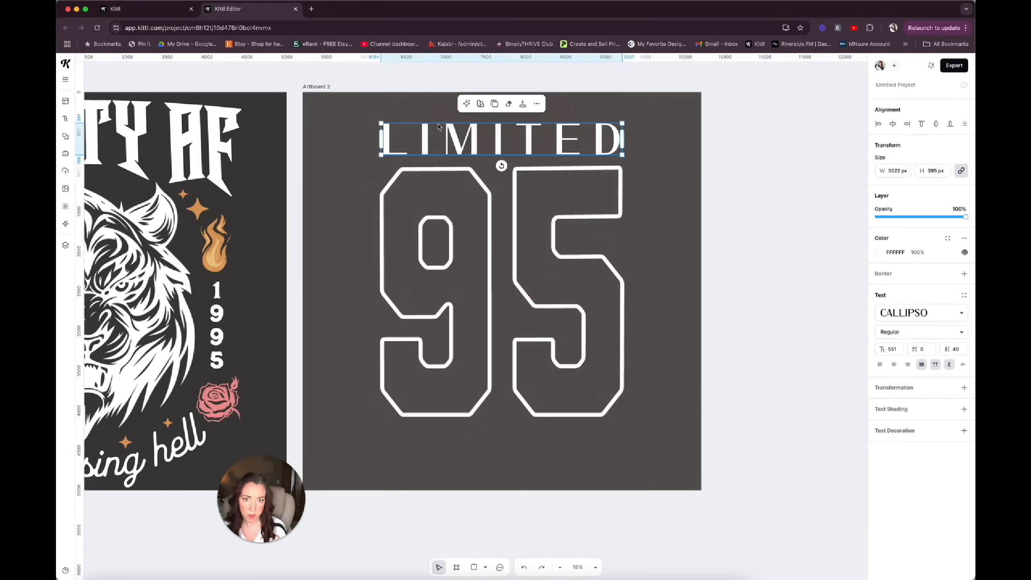
pyautogui.click(890, 350)
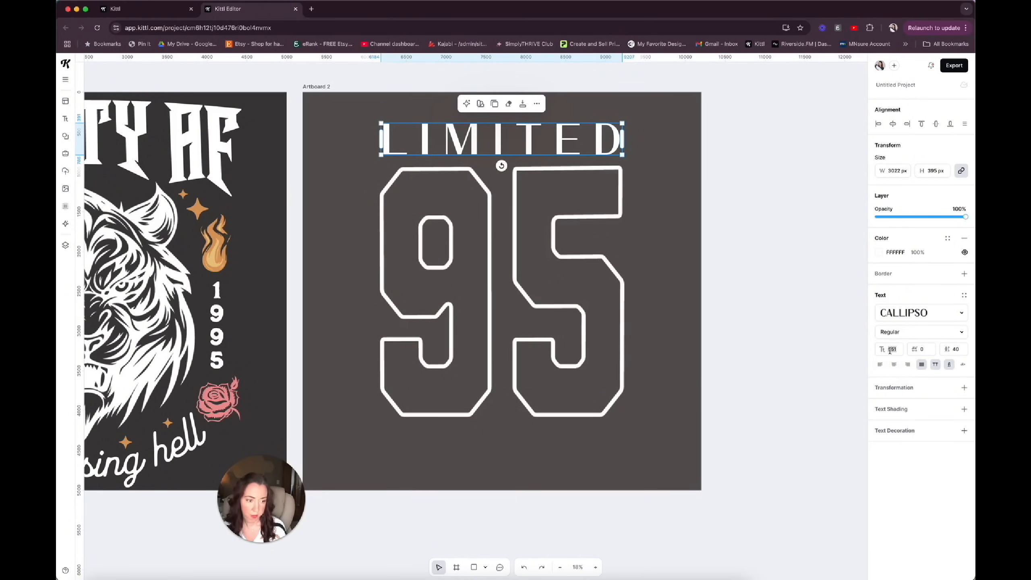
pyautogui.write('534')
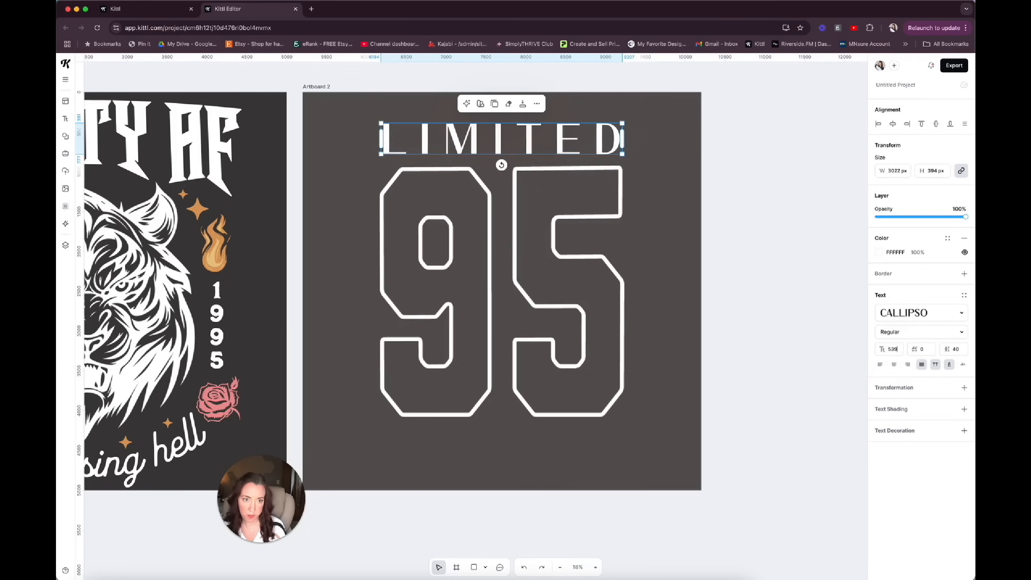
pyautogui.press('Down')
pyautogui.press('Down')
pyautogui.press('Down')
pyautogui.press('Down')
pyautogui.press('Down')
pyautogui.press('Down')
pyautogui.press('Down')
pyautogui.press('Down')
pyautogui.press('Down')
pyautogui.press('Down')
pyautogui.press('Down')
pyautogui.press('Down')
pyautogui.press('Down')
pyautogui.press('Down')
pyautogui.press('Down')
pyautogui.press('Down')
pyautogui.press('Down')
pyautogui.press('Down')
pyautogui.press('Down')
pyautogui.press('Down')
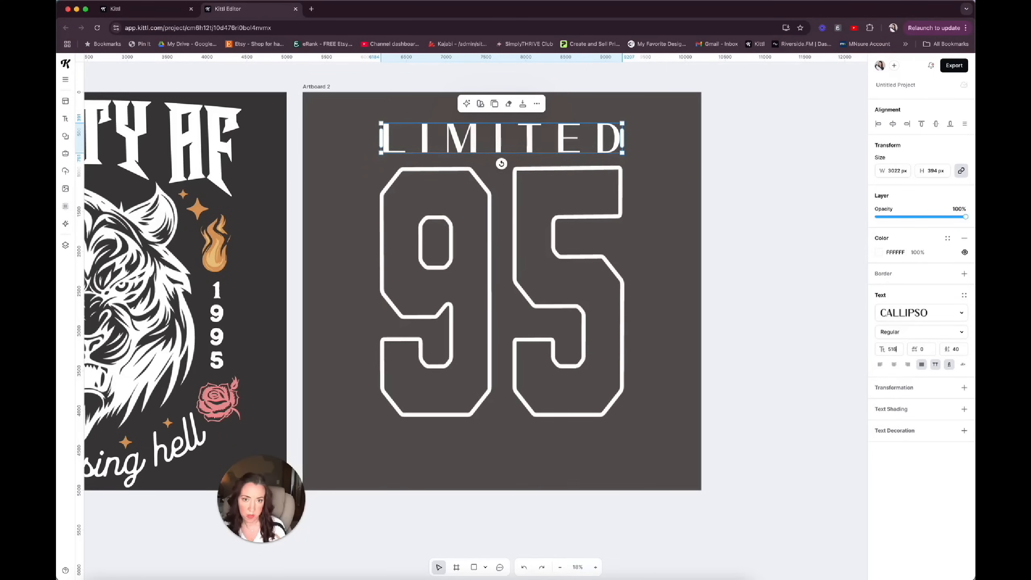
pyautogui.press('Down')
pyautogui.press('Down')
pyautogui.press('Down')
pyautogui.press('Down')
pyautogui.press('Down')
pyautogui.press('Down')
pyautogui.press('Down')
pyautogui.press('Down')
pyautogui.press('Down')
pyautogui.press('Down')
pyautogui.press('Down')
pyautogui.press('Down')
pyautogui.press('Down')
pyautogui.press('Down')
pyautogui.press('Down')
pyautogui.press('Down')
pyautogui.press('Down')
pyautogui.press('Down')
pyautogui.press('Down')
pyautogui.press('Down')
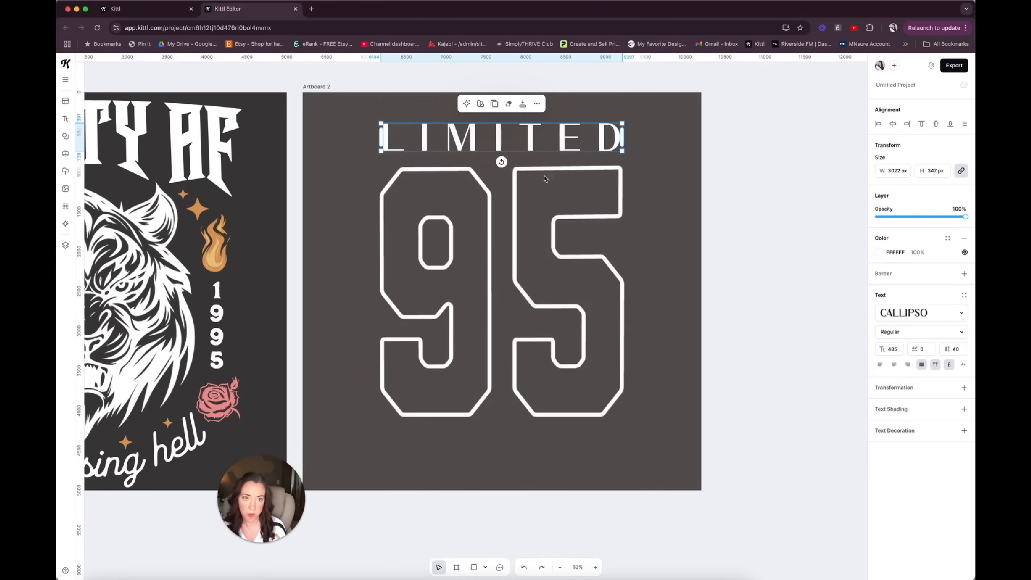
pyautogui.moveTo(530, 139); pyautogui.dragTo(531, 145)
# Duplicate the LIMITED text, place the copy below the "95", and change its wording to EDITION.
pyautogui.hotkey('ctrl', 'v')
pyautogui.moveTo(496, 140); pyautogui.dragTo(501, 437)
pyautogui.doubleClick(500, 438)
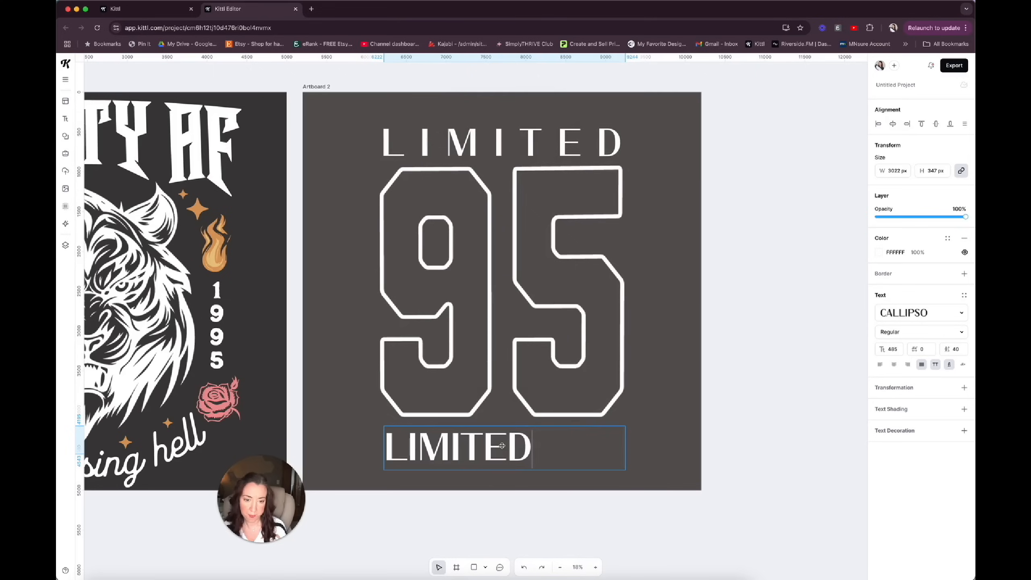
pyautogui.doubleClick(502, 445)
pyautogui.write('EDITION')
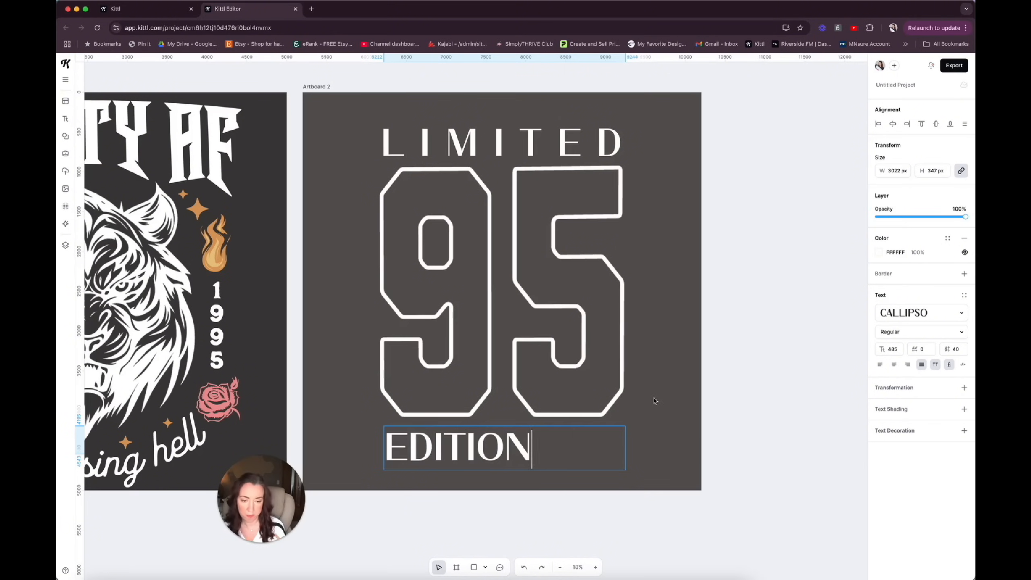
pyautogui.press('Escape')
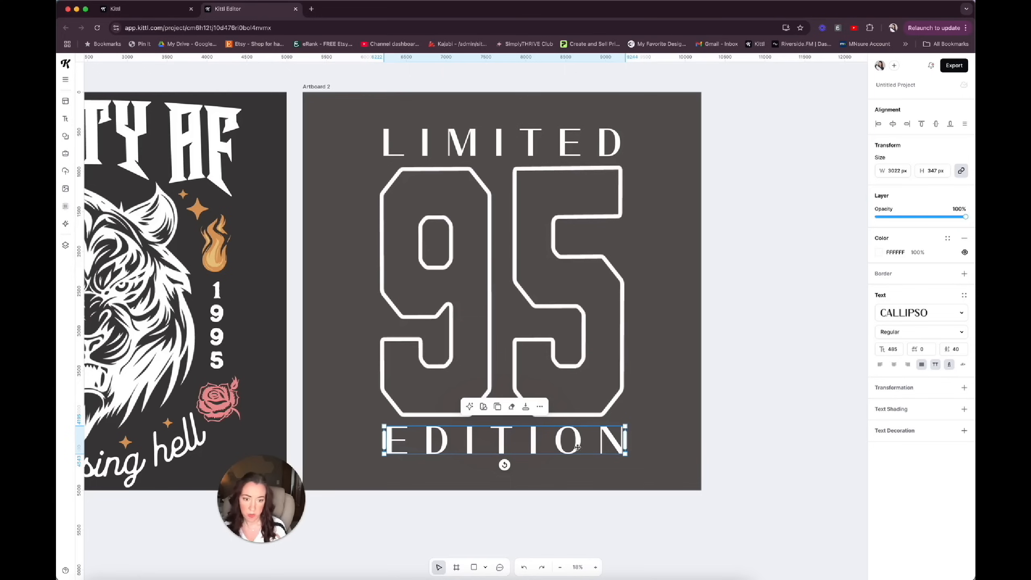
# Centre the EDITION text horizontally on the artboard beneath the "95".
pyautogui.press('Escape')
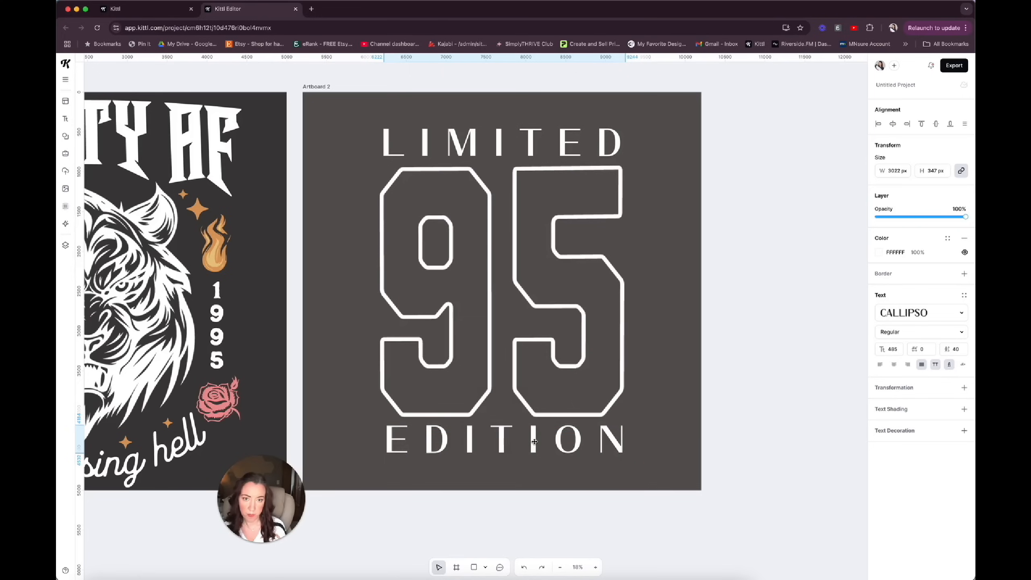
pyautogui.click(534, 441)
pyautogui.click(893, 124)
pyautogui.click(617, 134)
pyautogui.click(661, 247)
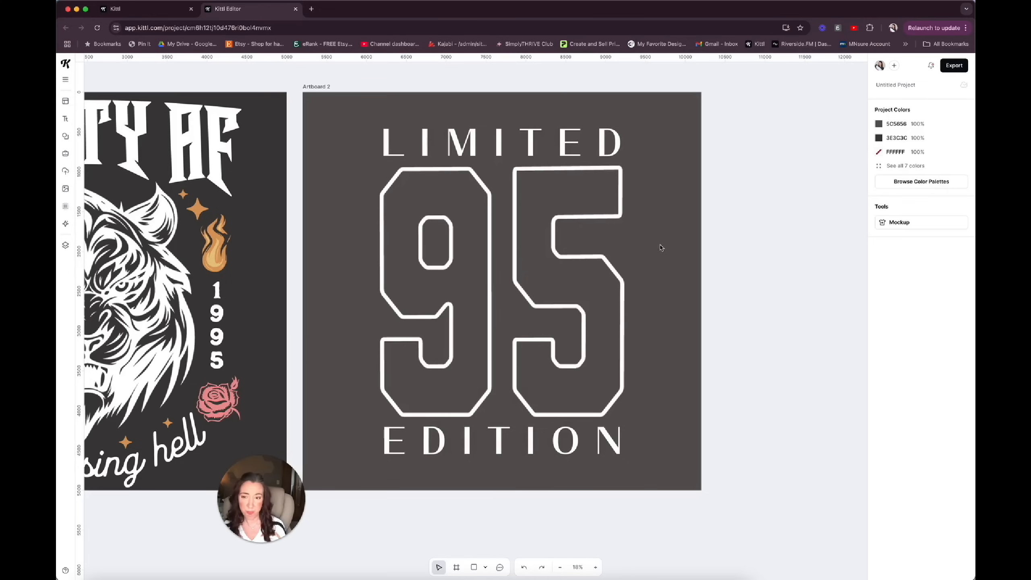
pyautogui.hscroll(-15, 429, 226)
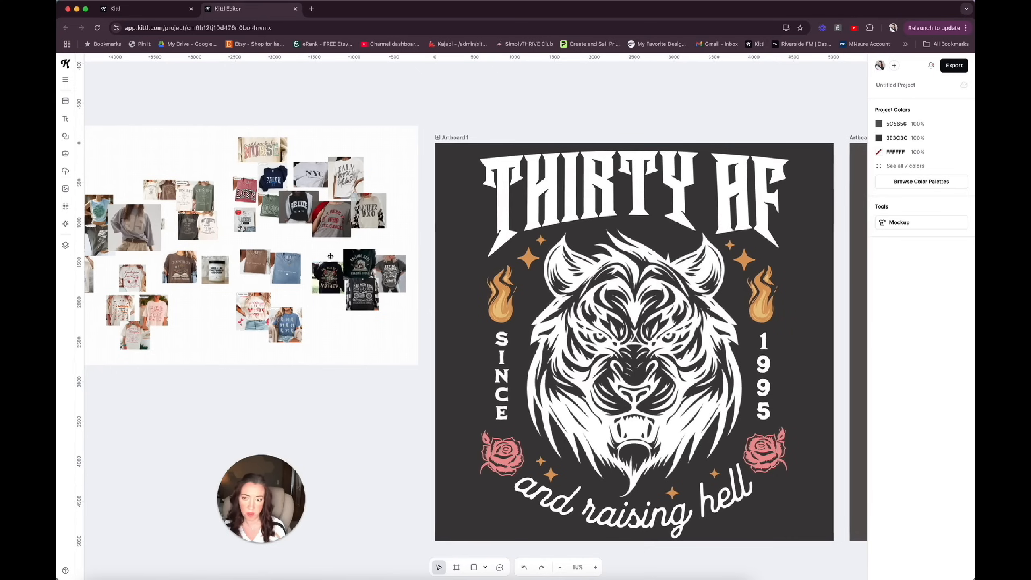
pyautogui.hscroll(15, 354, 343)
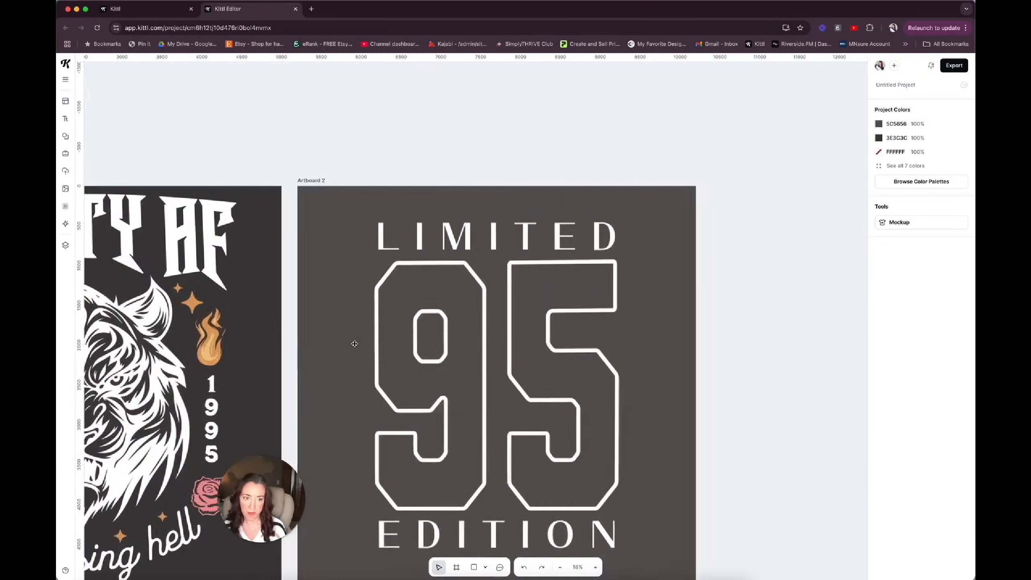
pyautogui.scroll(-3, 354, 343)
pyautogui.hscroll(-2, 355, 343)
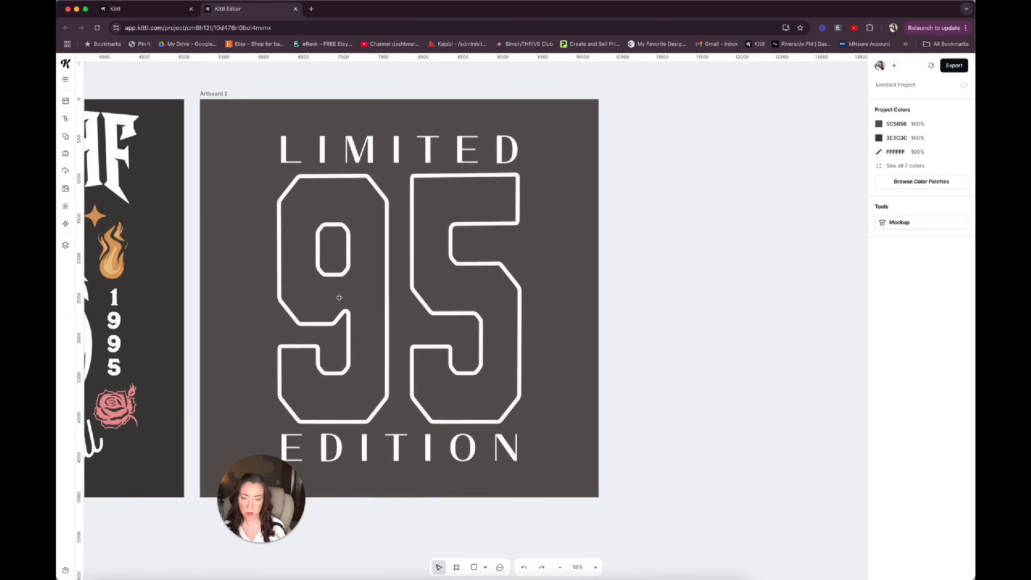
# Add a new blank 5000 × 5000 px artboard beside the LIMITED 95 EDITION artboard.
pyautogui.click(218, 94)
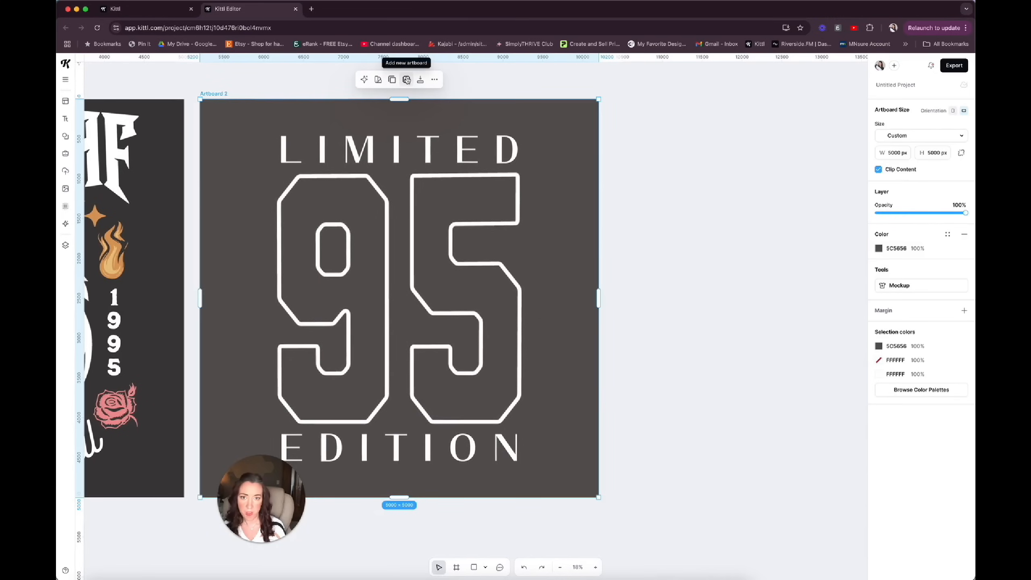
pyautogui.click(434, 80)
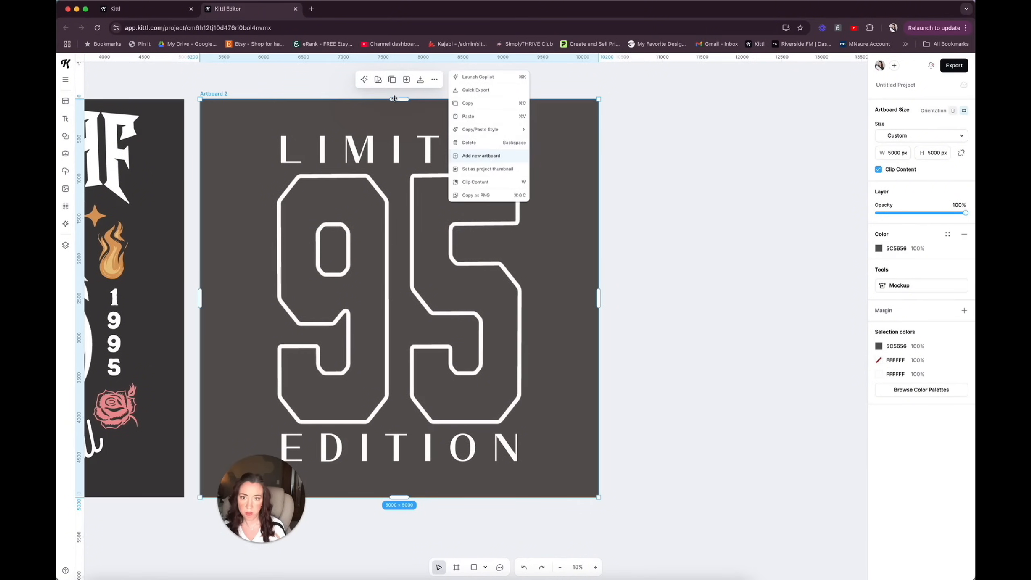
pyautogui.click(407, 80)
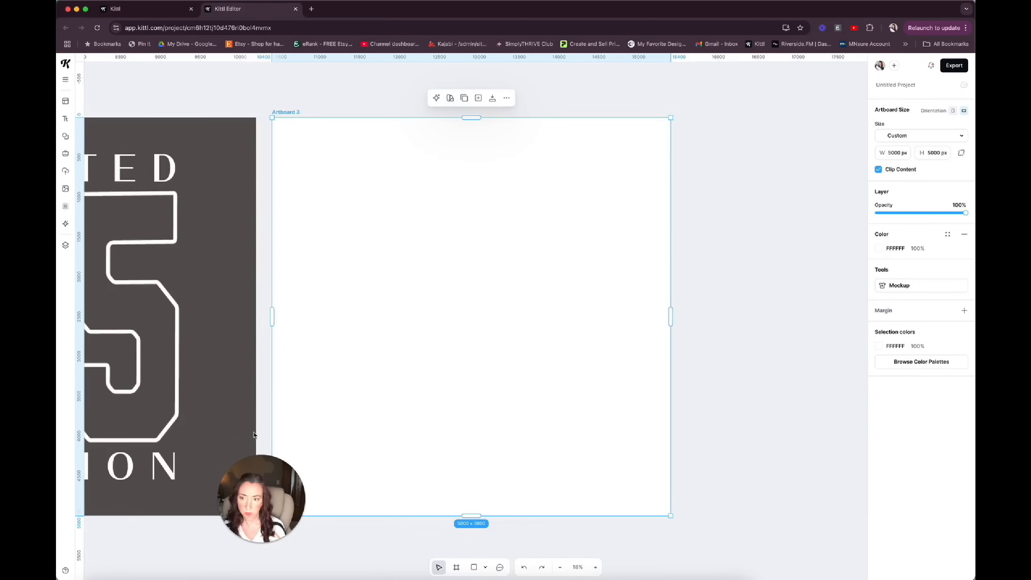
pyautogui.moveTo(255, 504); pyautogui.dragTo(211, 484)
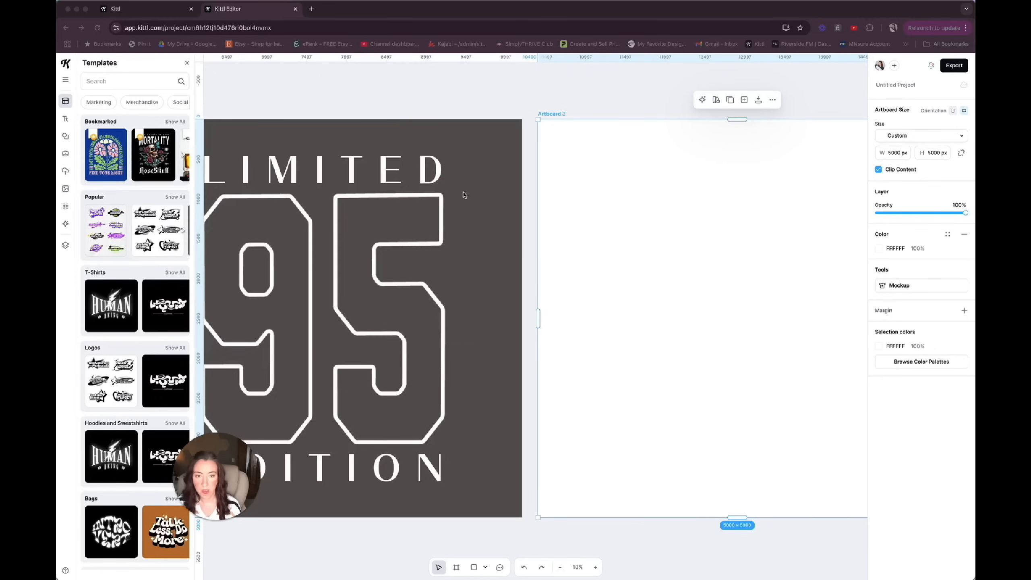
pyautogui.hscroll(-2, 465, 195)
pyautogui.scroll(-1, 465, 195)
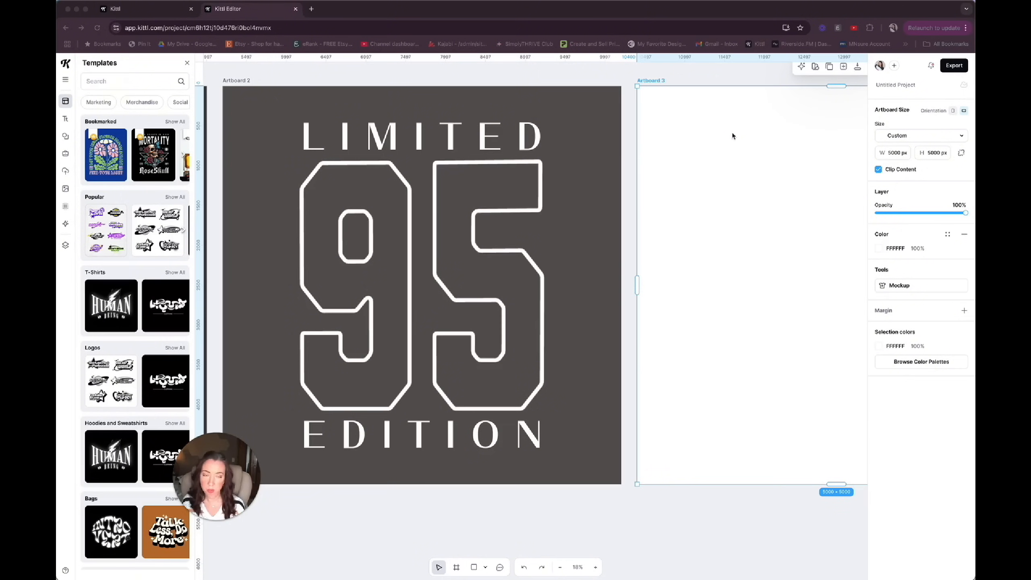
# Duplicate the LIMITED 95 EDITION artboard to start a new design from the copy.
pyautogui.click(539, 208)
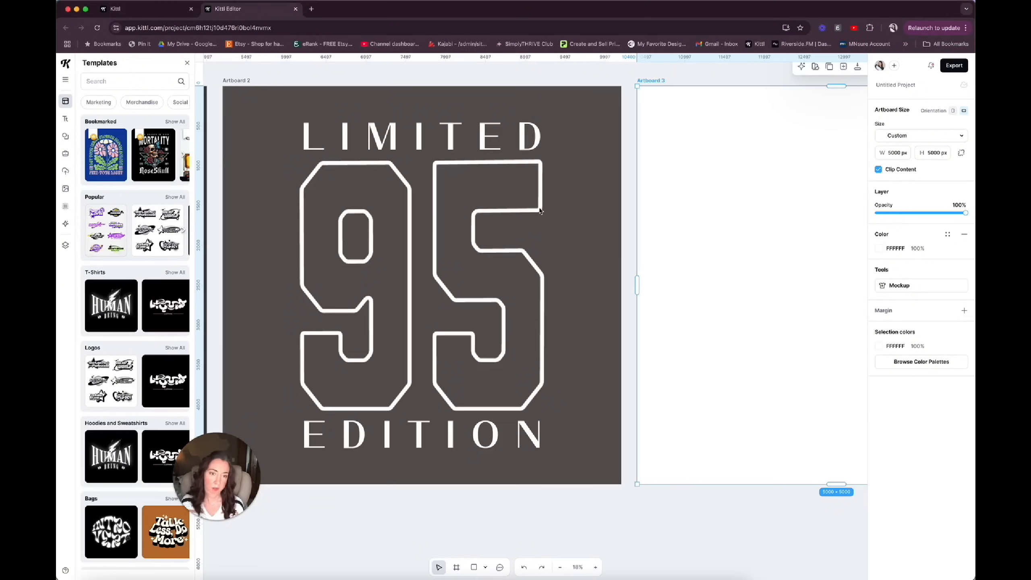
pyautogui.click(539, 199)
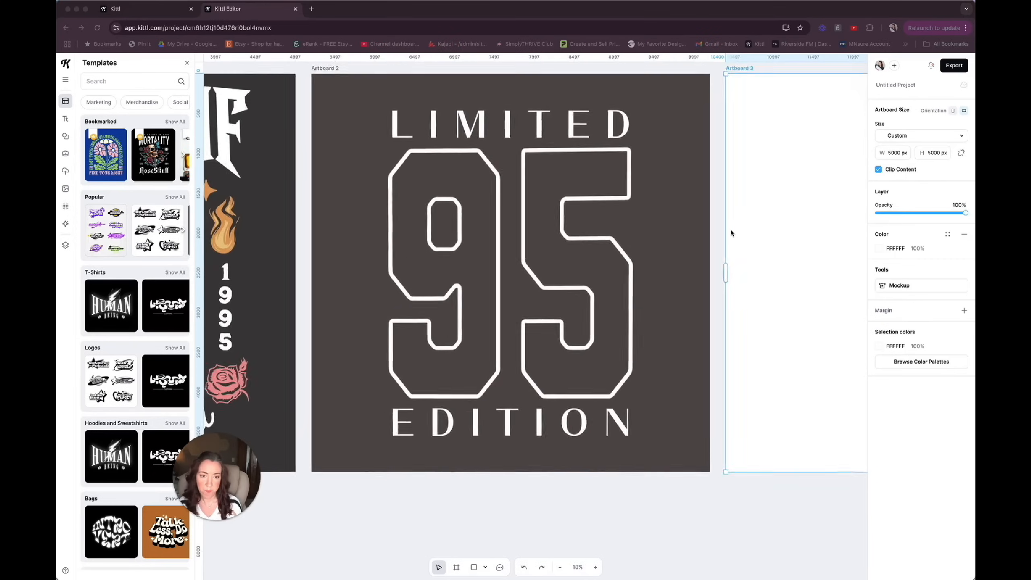
pyautogui.scroll(1, 732, 230)
pyautogui.click(337, 100)
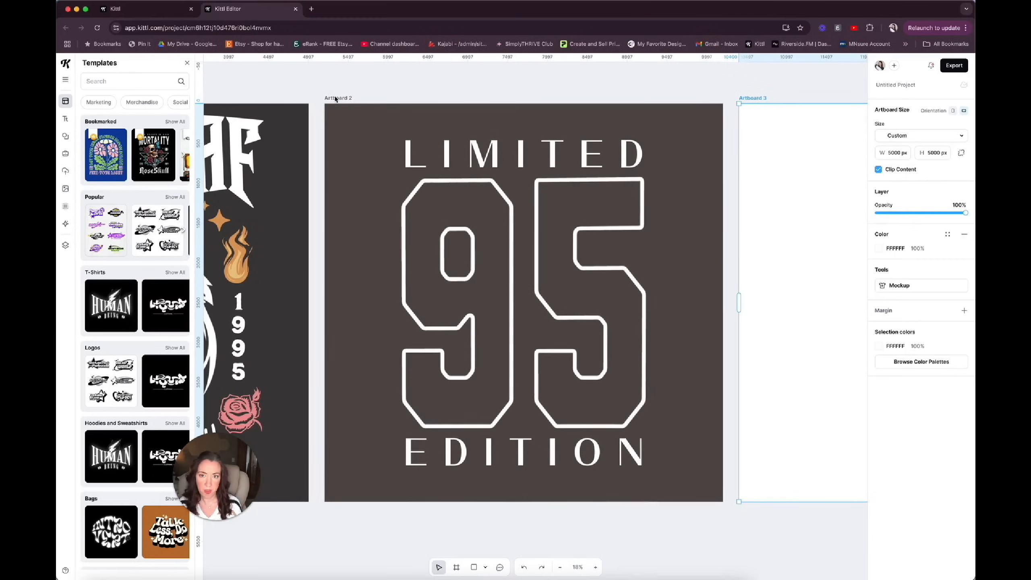
pyautogui.click(336, 99)
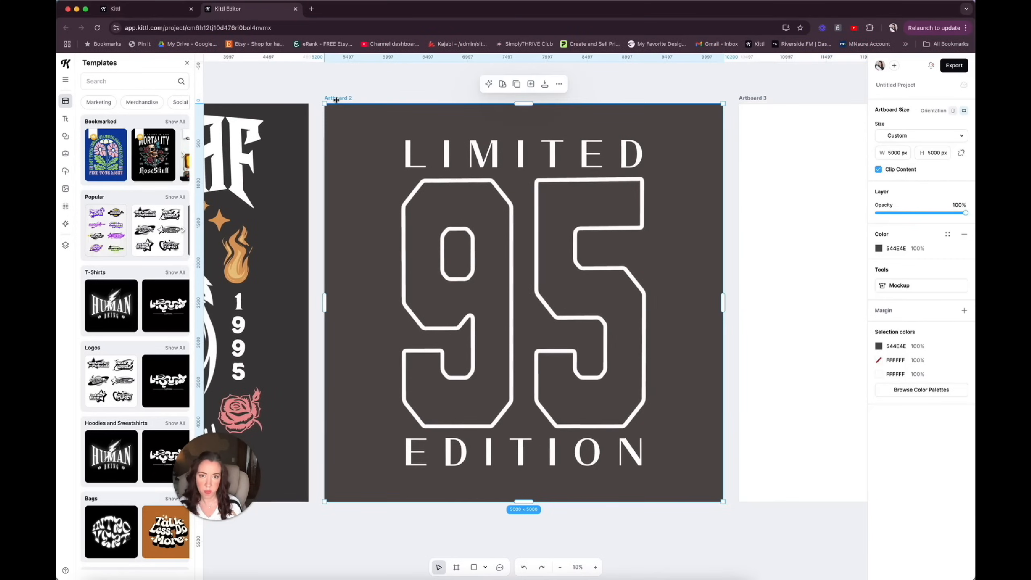
pyautogui.click(517, 85)
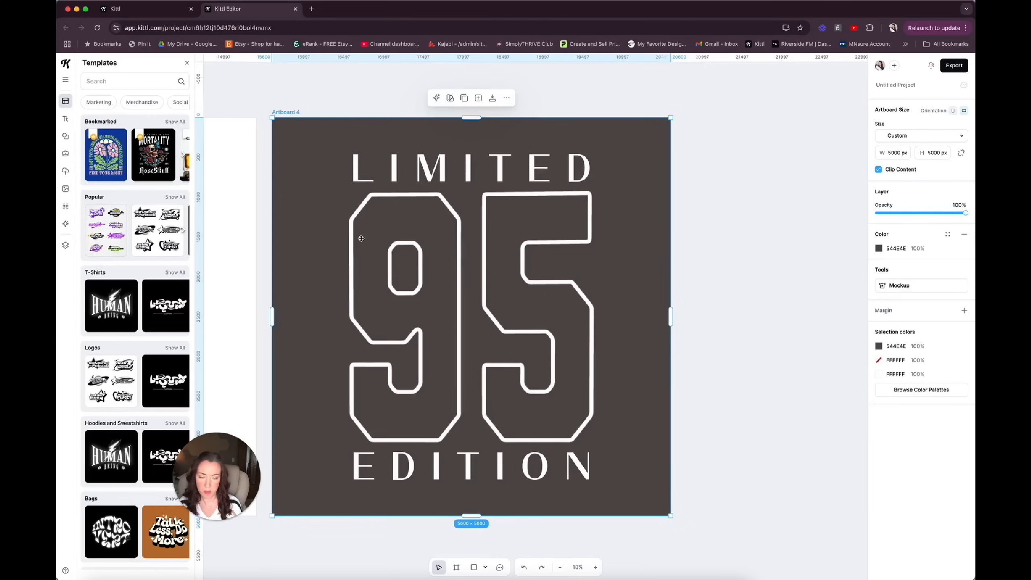
pyautogui.hscroll(-3, 360, 239)
pyautogui.hscroll(4, 361, 239)
pyautogui.hscroll(-4, 361, 238)
pyautogui.hscroll(5, 361, 238)
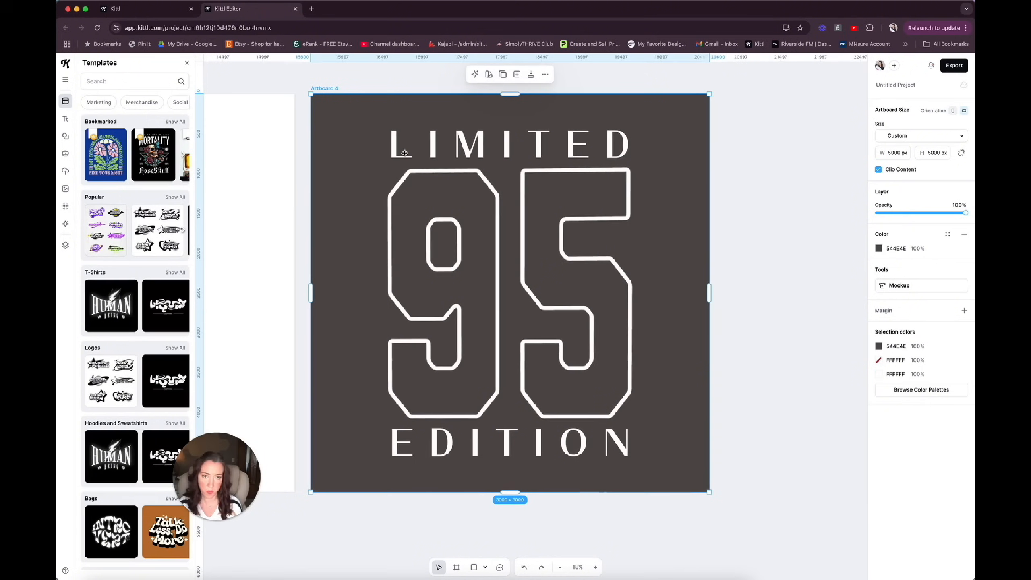
# Delete the LIMITED and EDITION texts from the duplicated artboard.
pyautogui.click(474, 152)
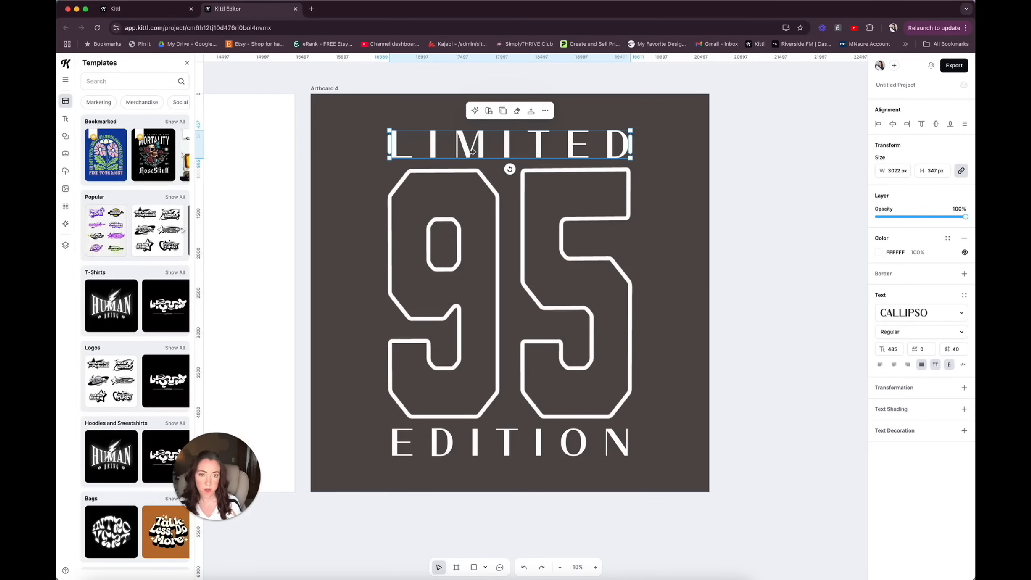
pyautogui.press('Delete')
pyautogui.click(513, 463)
pyautogui.press('Delete')
# Change the large outlined number on the duplicated artboard to read 30.
pyautogui.click(489, 389)
pyautogui.press('Escape')
pyautogui.doubleClick(497, 369)
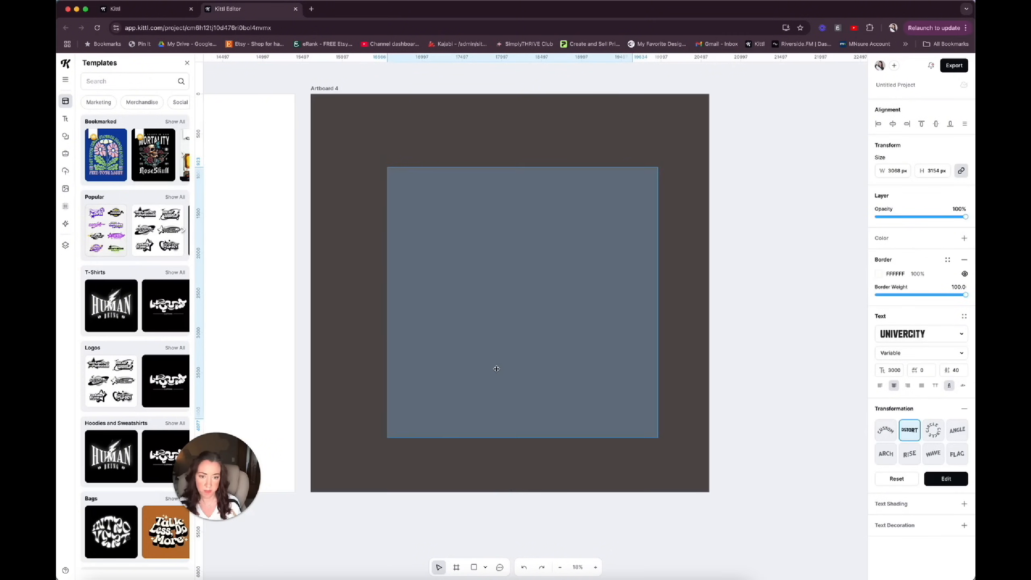
pyautogui.press('BackSpace')
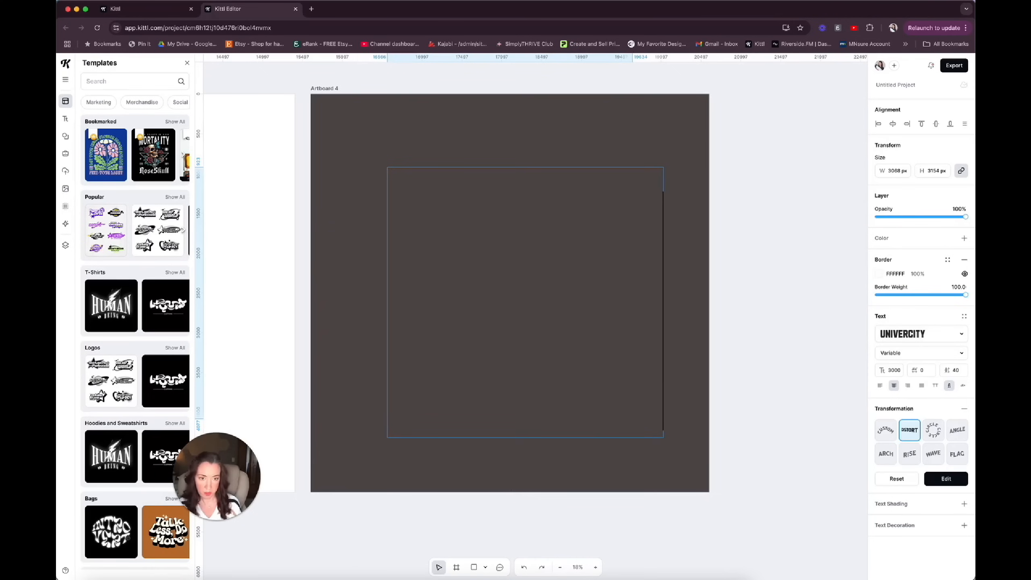
pyautogui.write('30')
pyautogui.press('Escape')
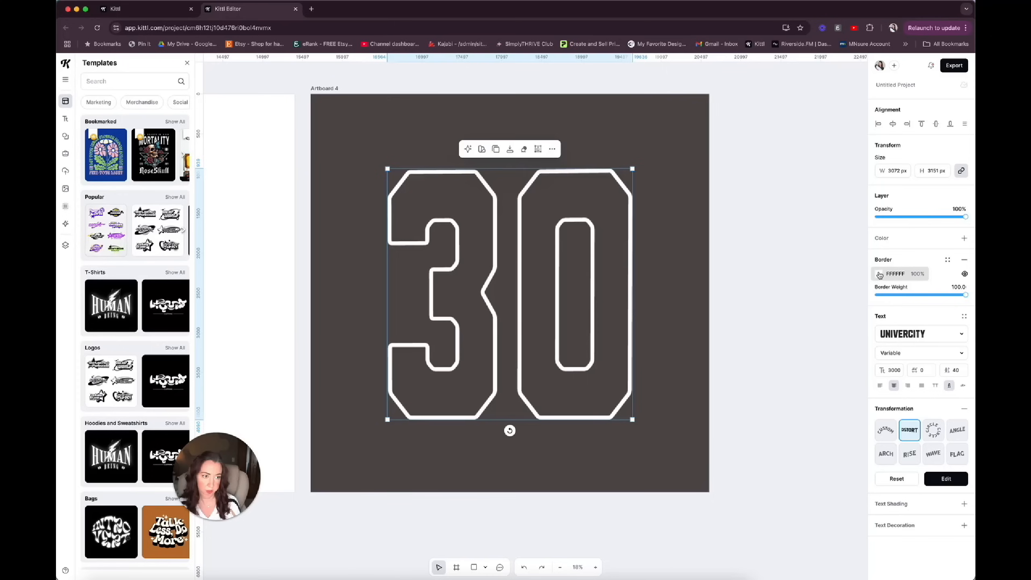
# Add a light pink F3CFCF fill to the 30 while keeping its white border.
pyautogui.rightClick(967, 238)
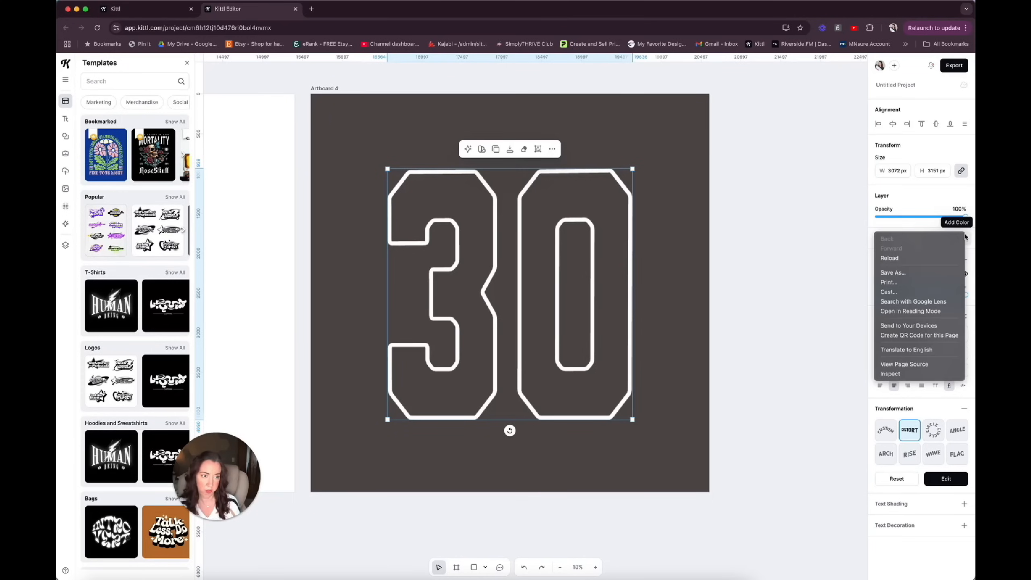
pyautogui.click(968, 237)
pyautogui.moveTo(766, 281); pyautogui.dragTo(770, 277)
pyautogui.click(663, 277)
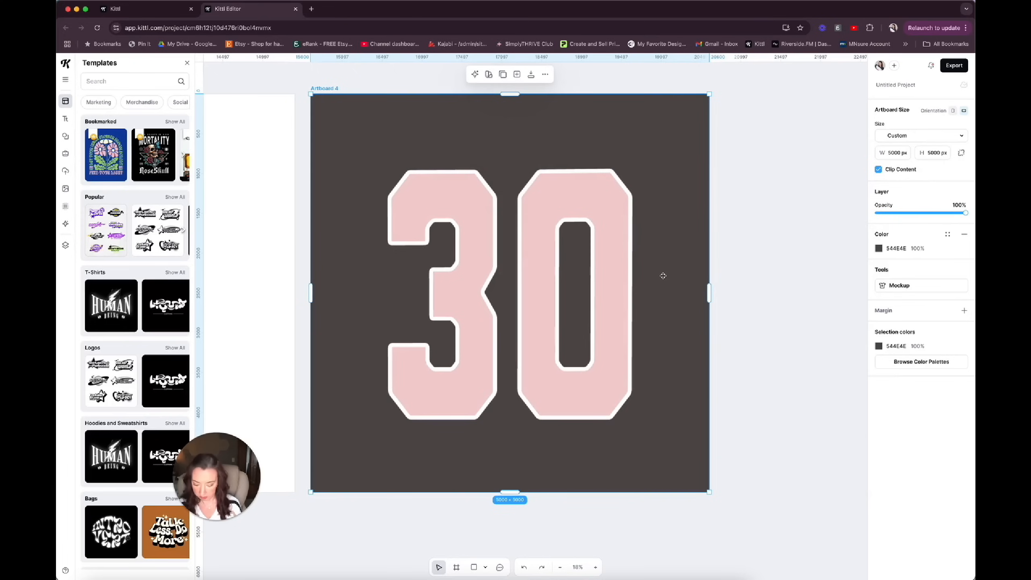
# Add a new text reading "club" over the 30 and enlarge it to font size 427.
pyautogui.press('t')
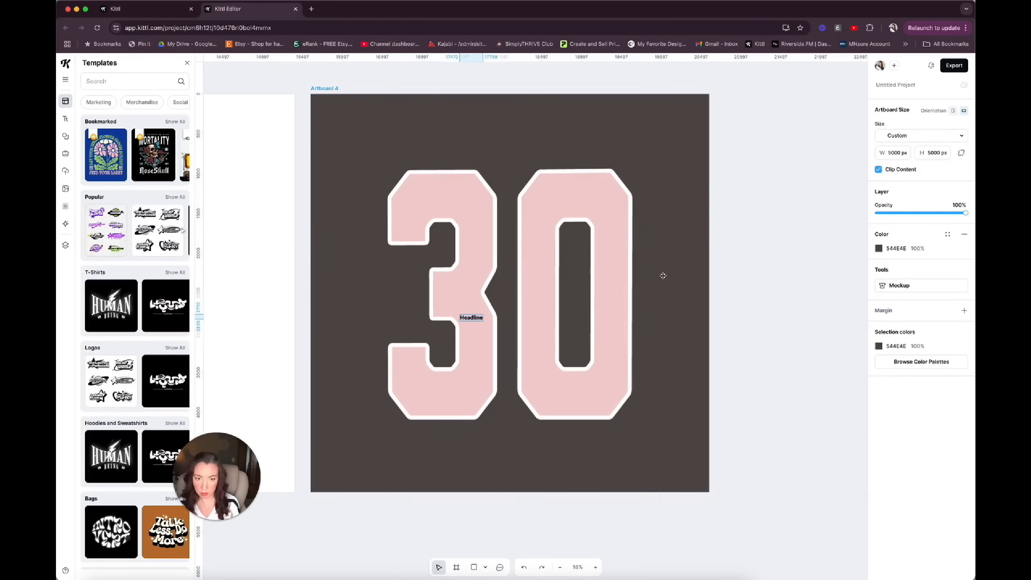
pyautogui.press('BackSpace')
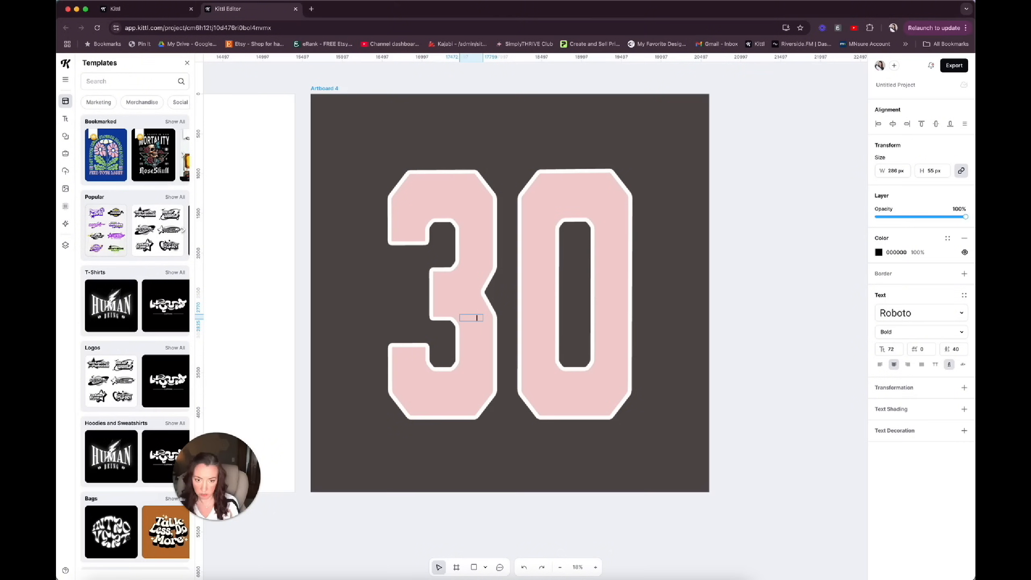
pyautogui.press('Escape')
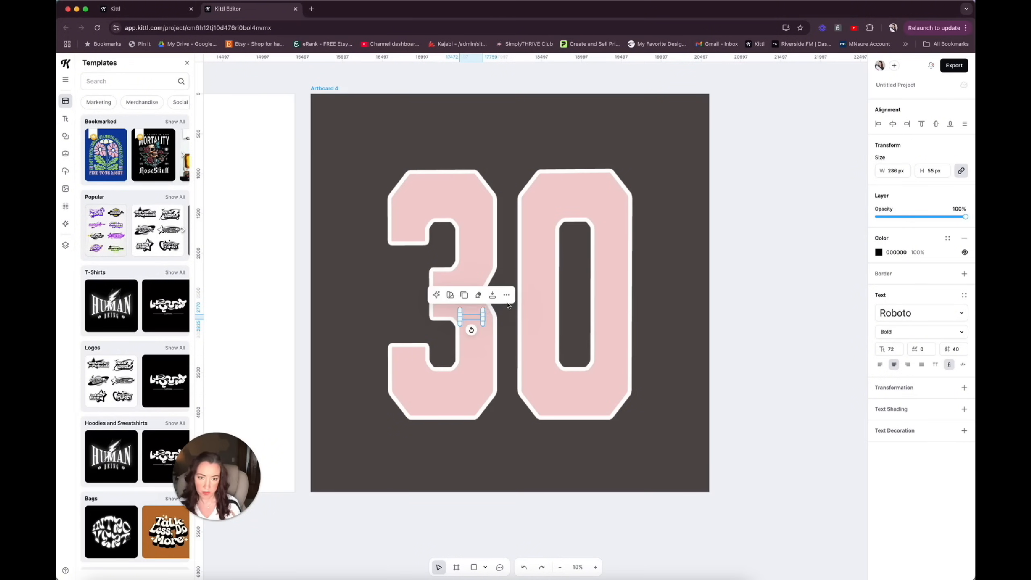
pyautogui.moveTo(483, 313); pyautogui.dragTo(595, 294)
# Bring the club text in front of the 30 by moving the 30 layer into Artboard 4 beneath the club layer.
pyautogui.rightClick(511, 302)
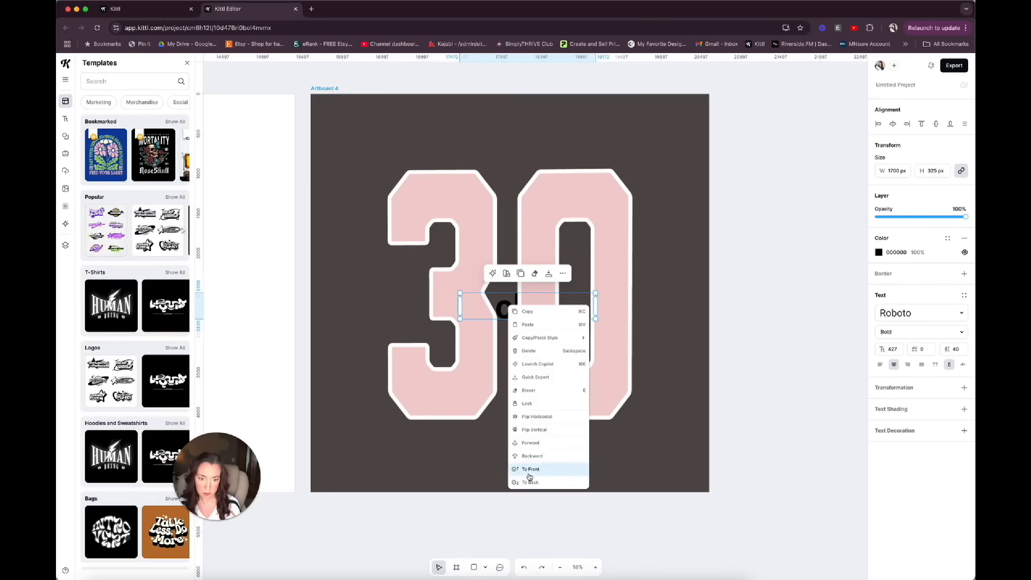
pyautogui.click(528, 471)
pyautogui.moveTo(518, 309); pyautogui.dragTo(495, 419)
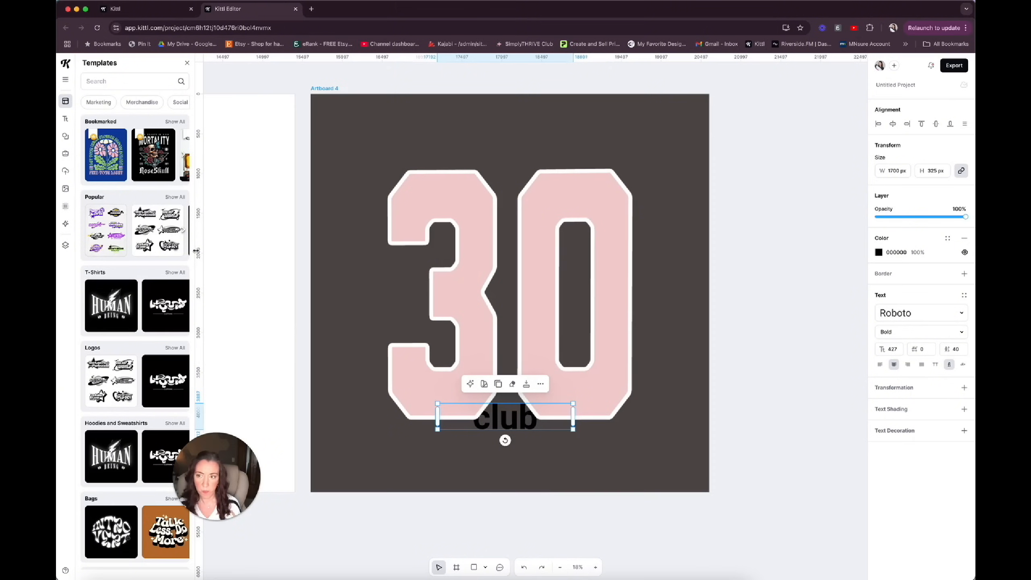
pyautogui.click(65, 246)
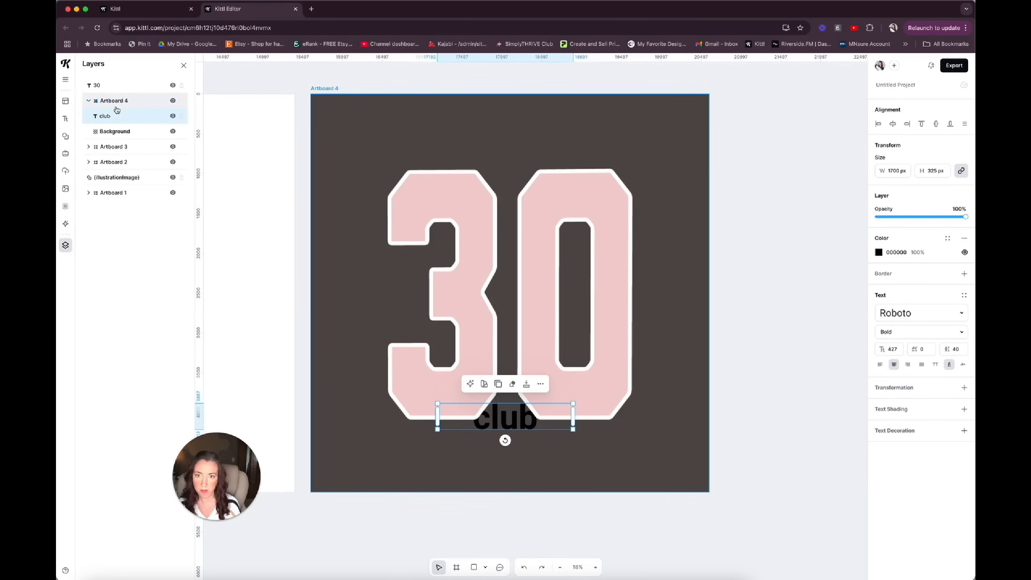
pyautogui.click(433, 279)
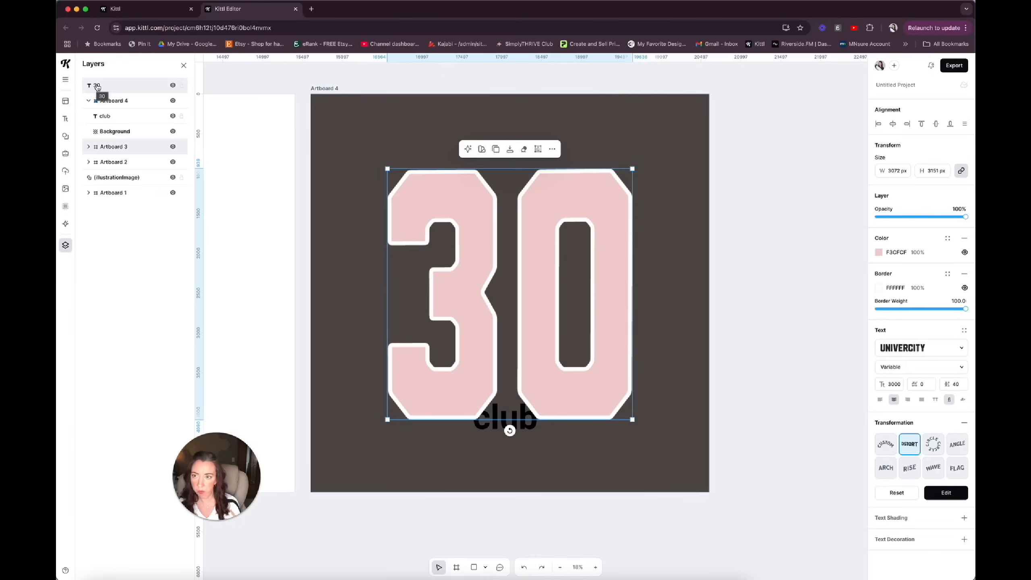
pyautogui.moveTo(94, 86); pyautogui.dragTo(108, 119)
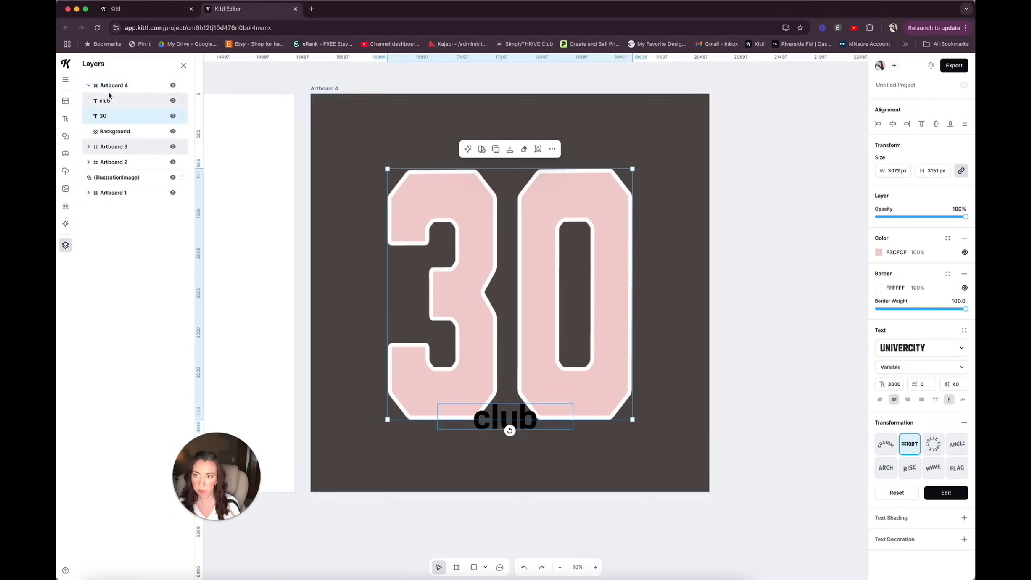
# Move the club text to the middle of the 30 and enlarge it to font size 1055.
pyautogui.click(474, 414)
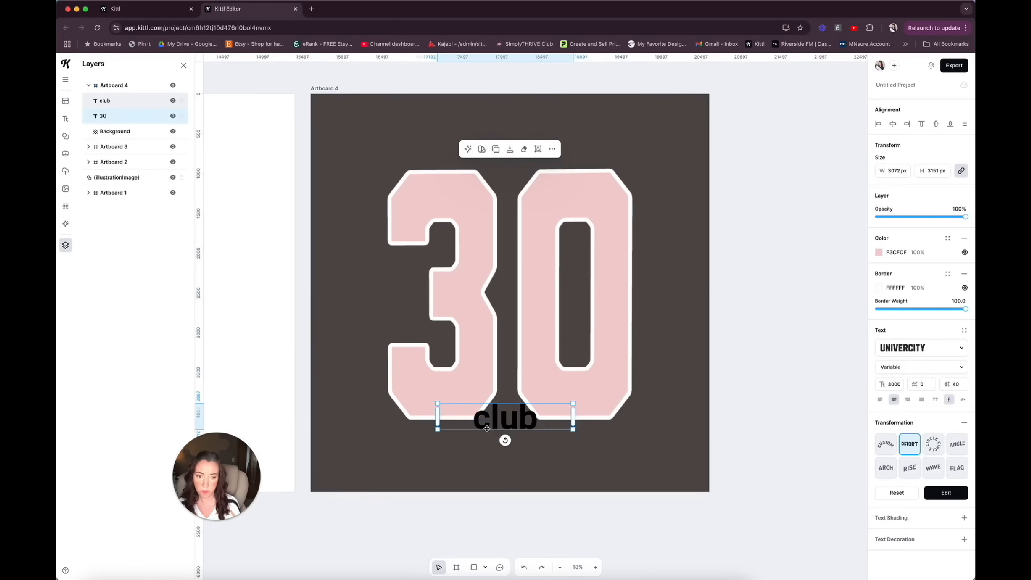
pyautogui.moveTo(474, 414); pyautogui.dragTo(444, 302)
pyautogui.moveTo(544, 303); pyautogui.dragTo(625, 264)
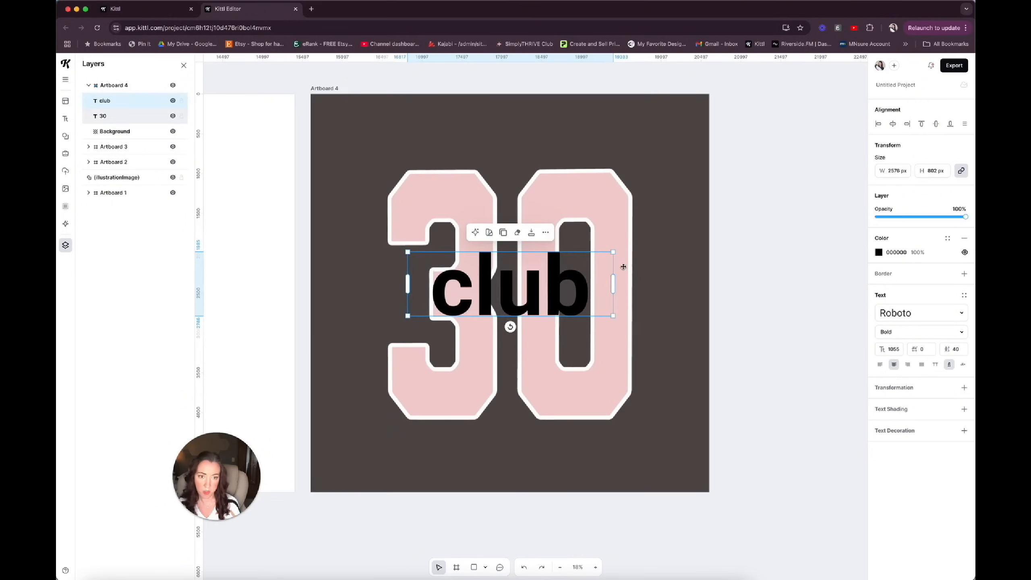
# Try the Butterfly script typeface on the club text, and settle on the bold script listed just below Britania Letter.
pyautogui.click(959, 315)
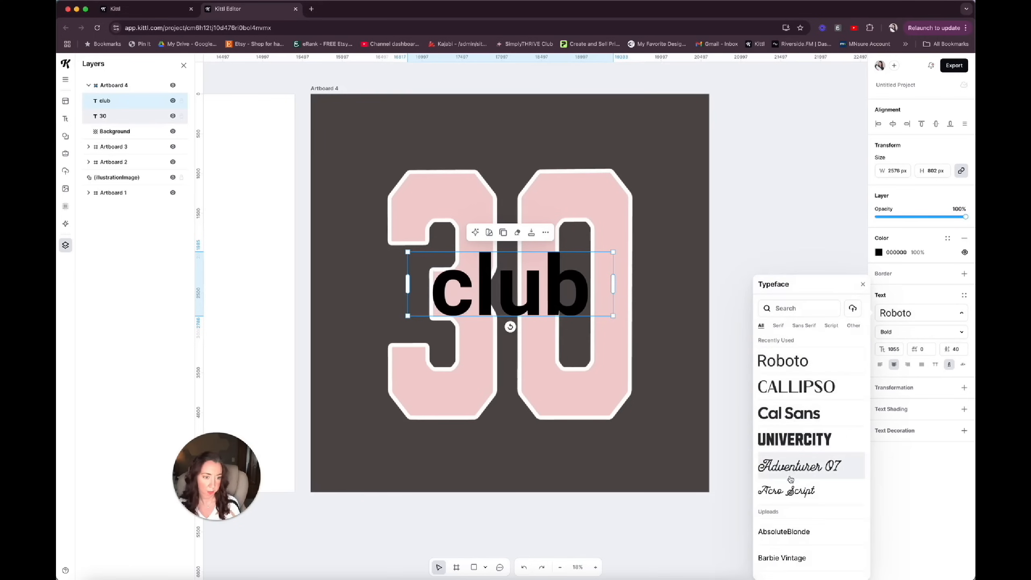
pyautogui.click(831, 325)
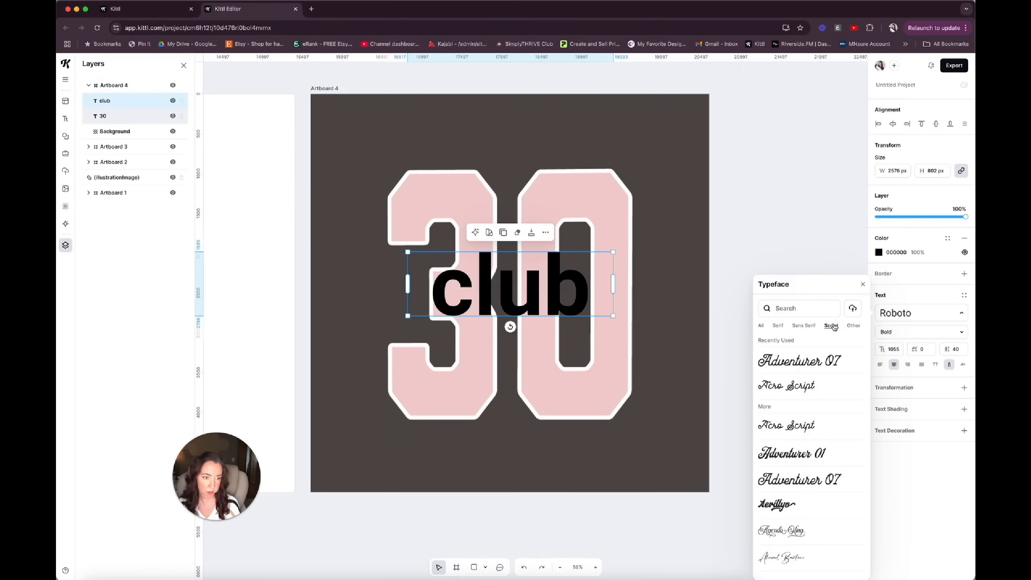
pyautogui.scroll(-5, 808, 446)
pyautogui.click(779, 475)
pyautogui.click(777, 529)
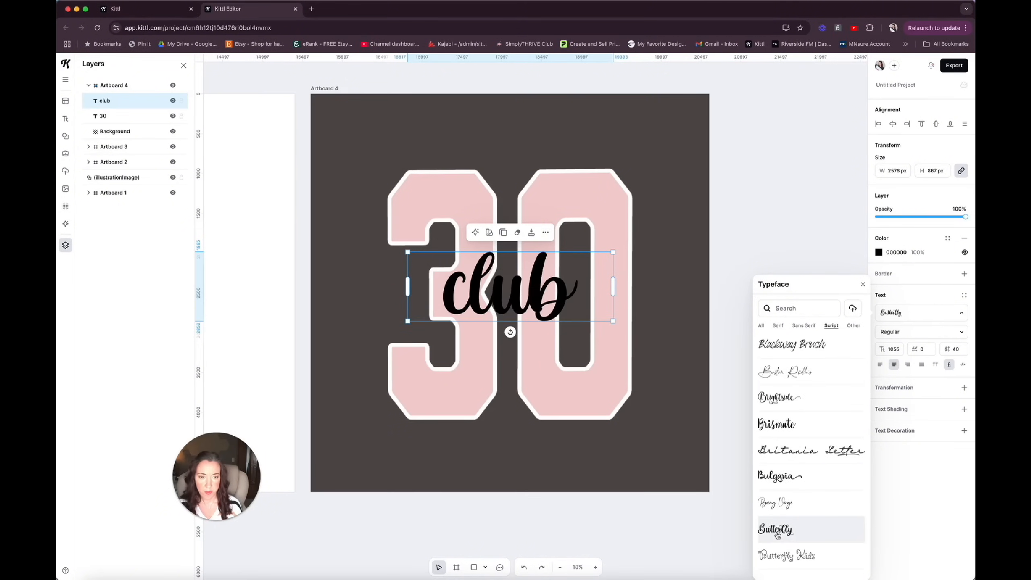
pyautogui.click(778, 481)
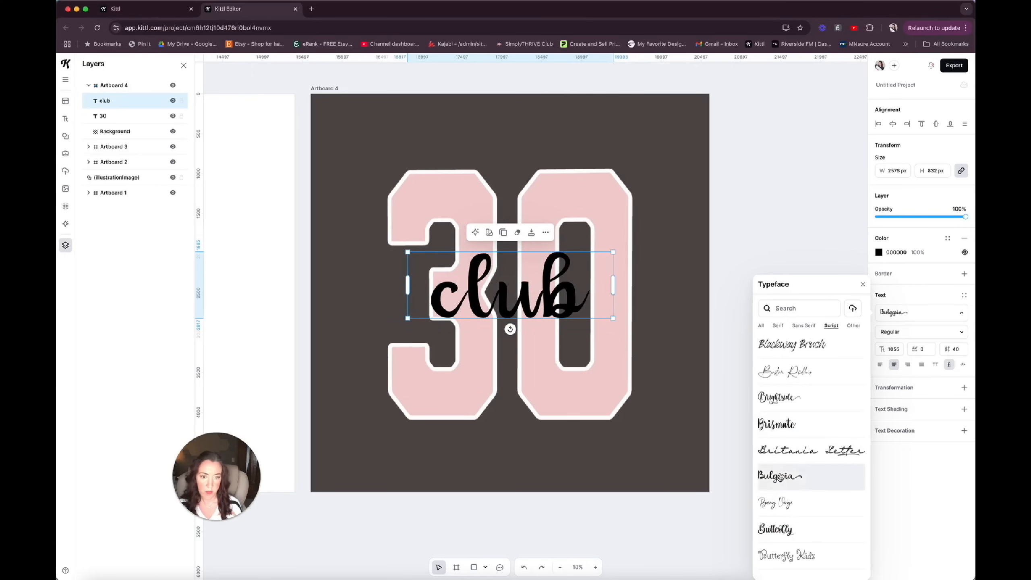
# Resize the club text to font size 1117 and centre it horizontally and vertically on the artboard.
pyautogui.moveTo(614, 286); pyautogui.dragTo(584, 250)
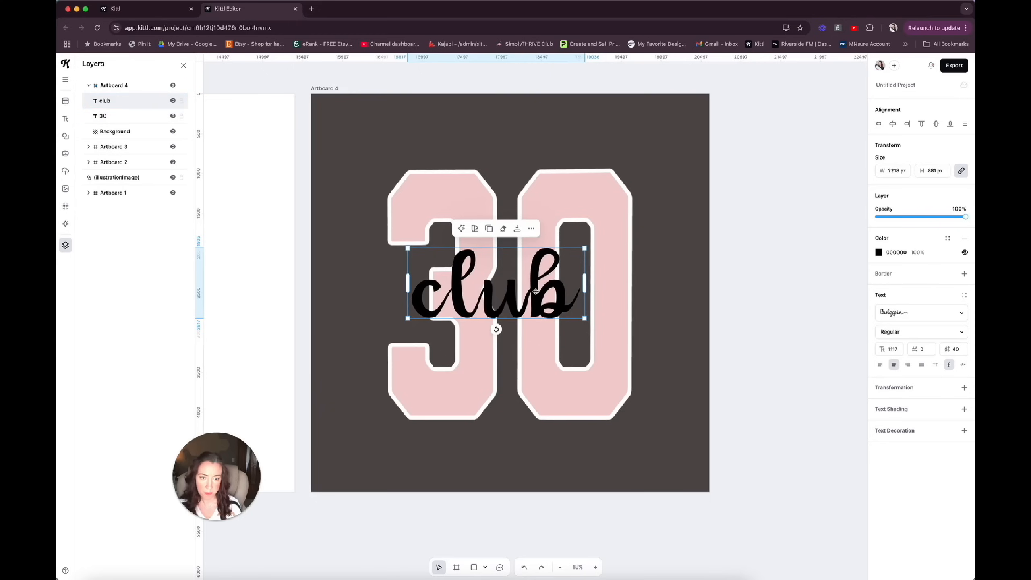
pyautogui.click(892, 123)
pyautogui.click(937, 123)
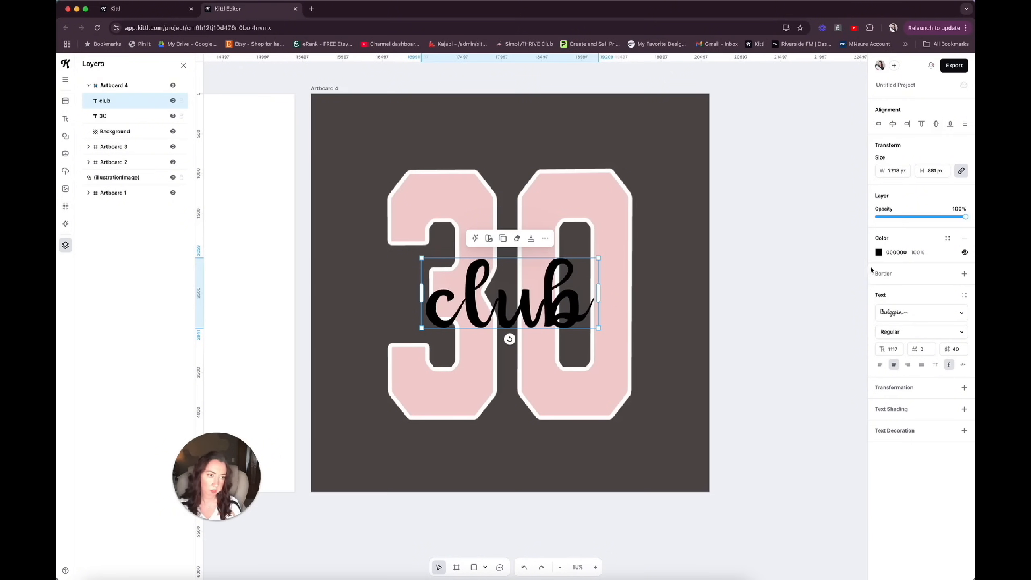
# Recolour the club text bright pink, F255BB.
pyautogui.click(878, 253)
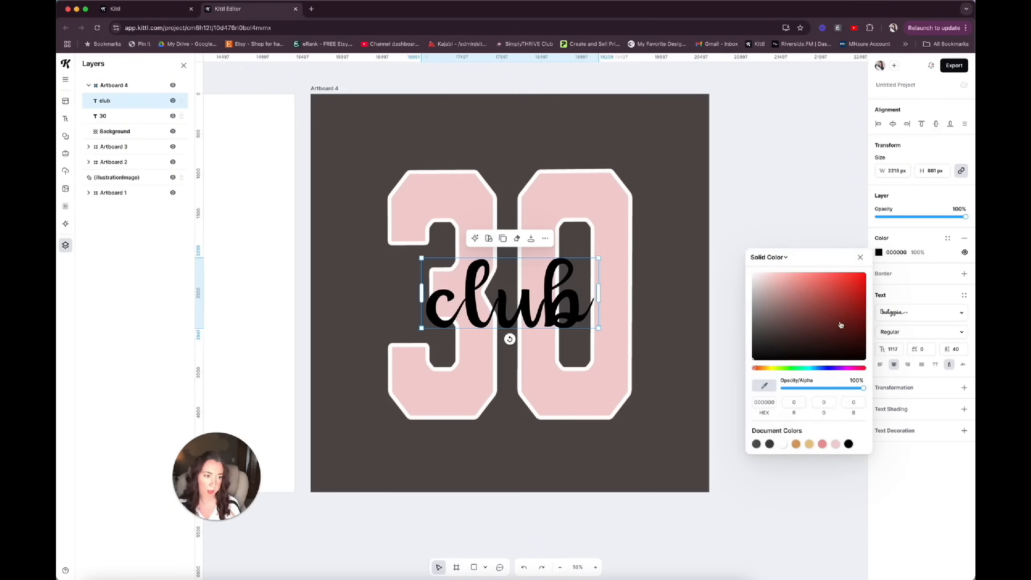
pyautogui.click(825, 317)
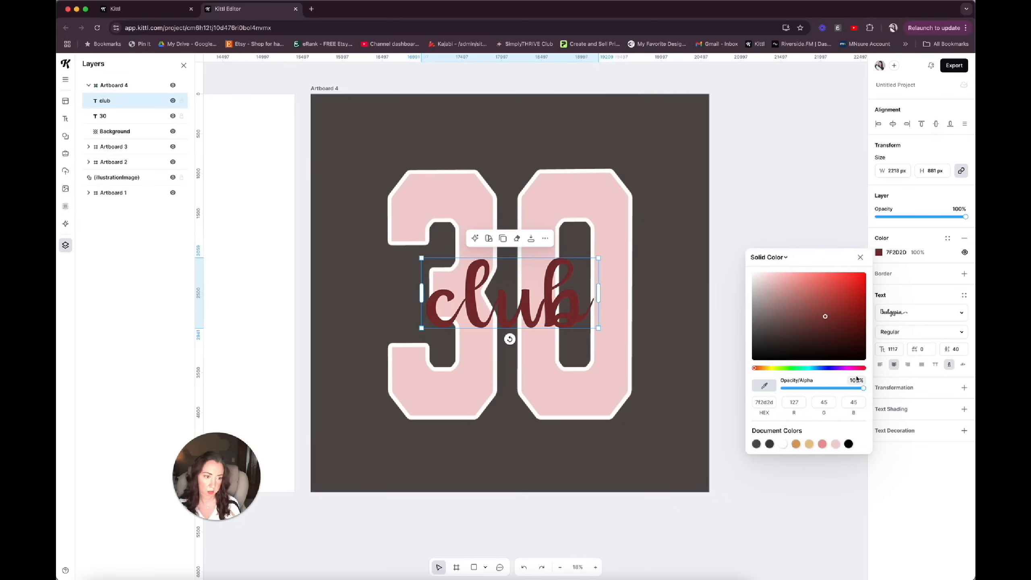
pyautogui.moveTo(851, 370); pyautogui.dragTo(852, 371)
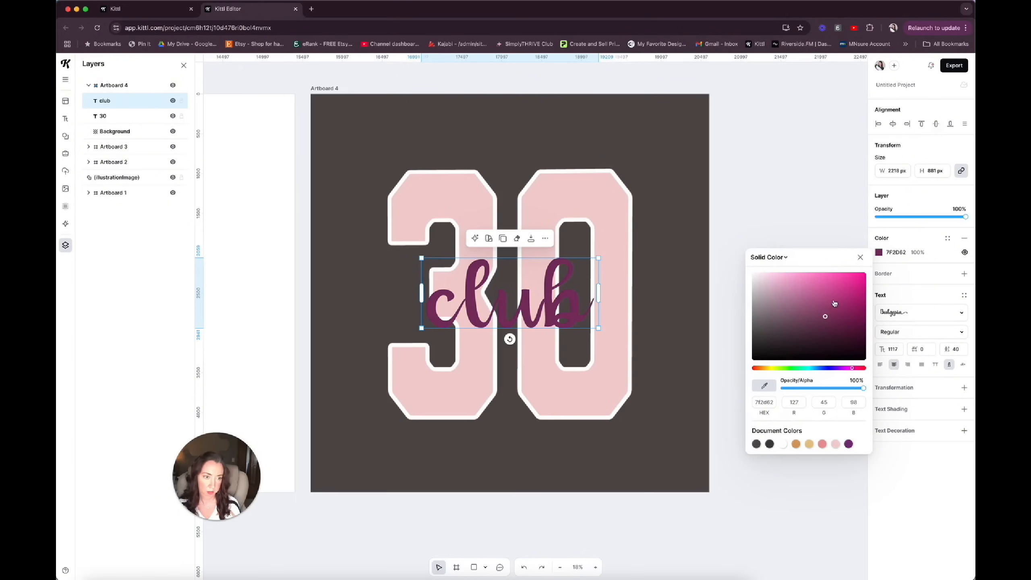
pyautogui.click(825, 277)
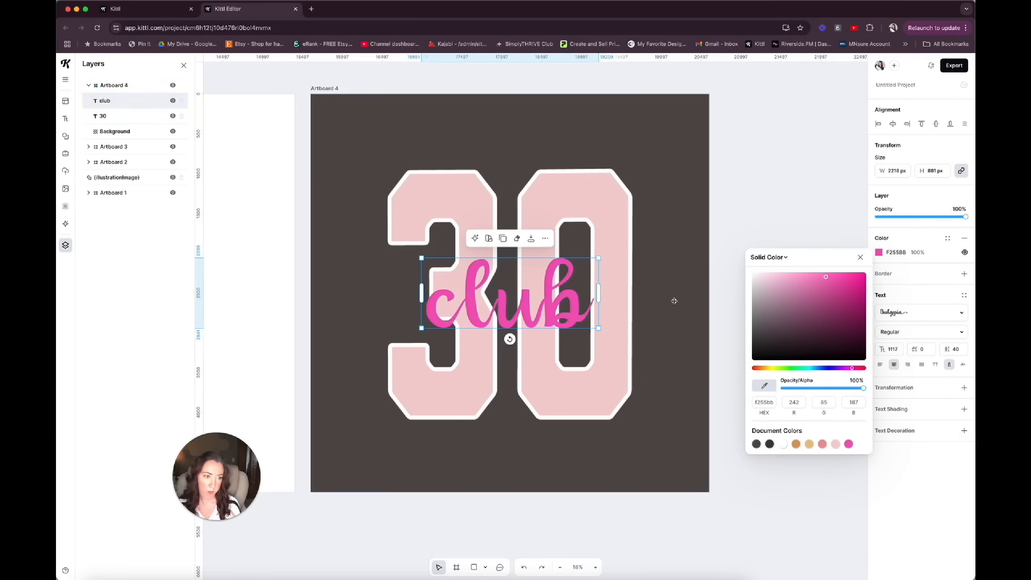
pyautogui.click(965, 274)
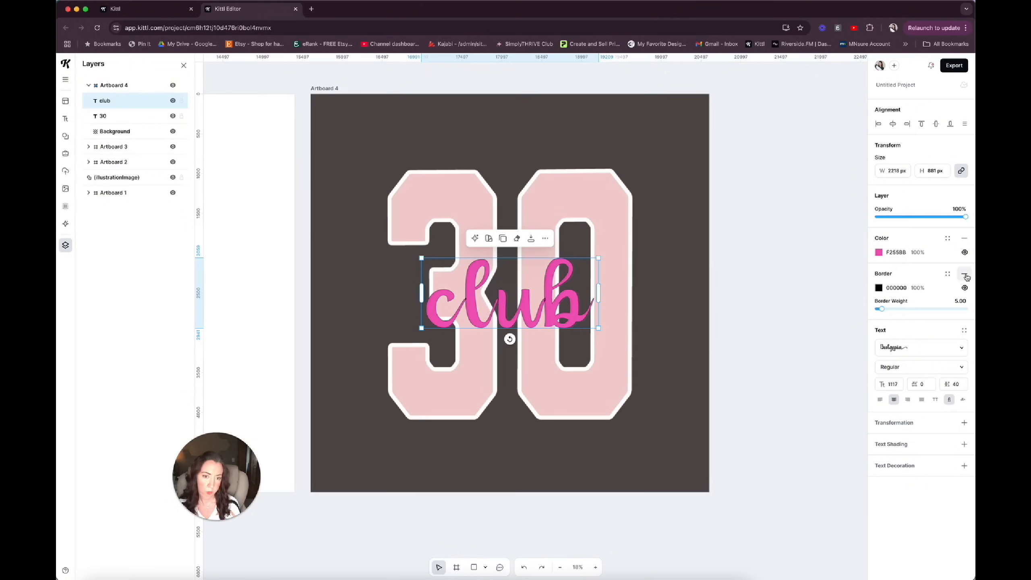
pyautogui.moveTo(881, 310); pyautogui.dragTo(905, 309)
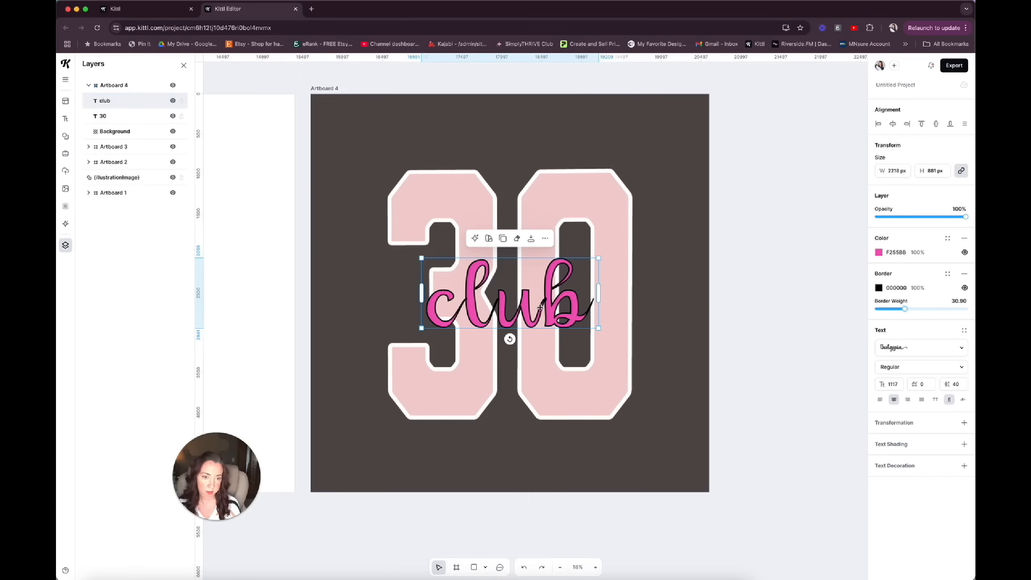
pyautogui.click(963, 275)
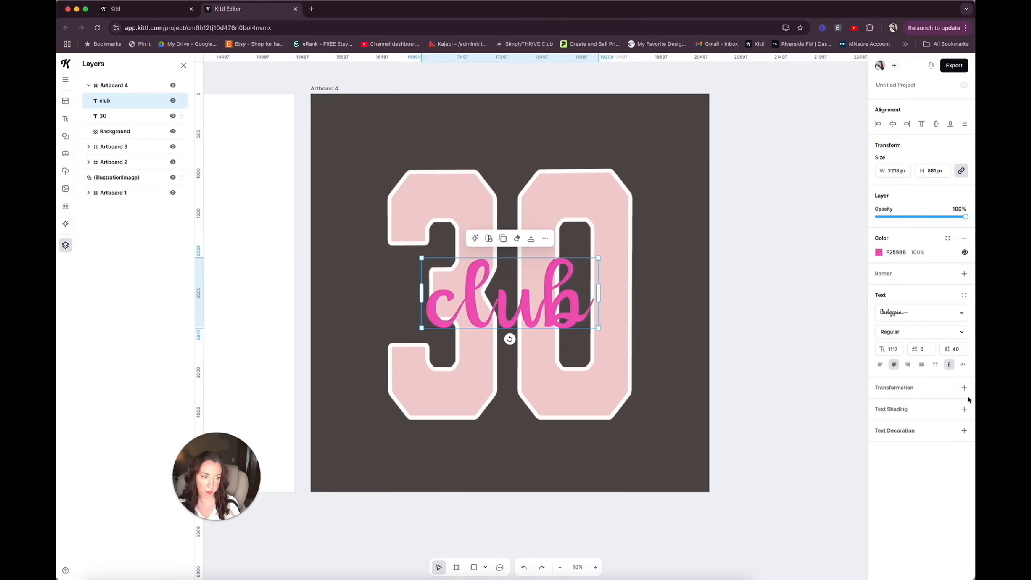
# Add text shading in the third style to the club text, with offset 0, angle -180° and outline width 34.
pyautogui.click(964, 410)
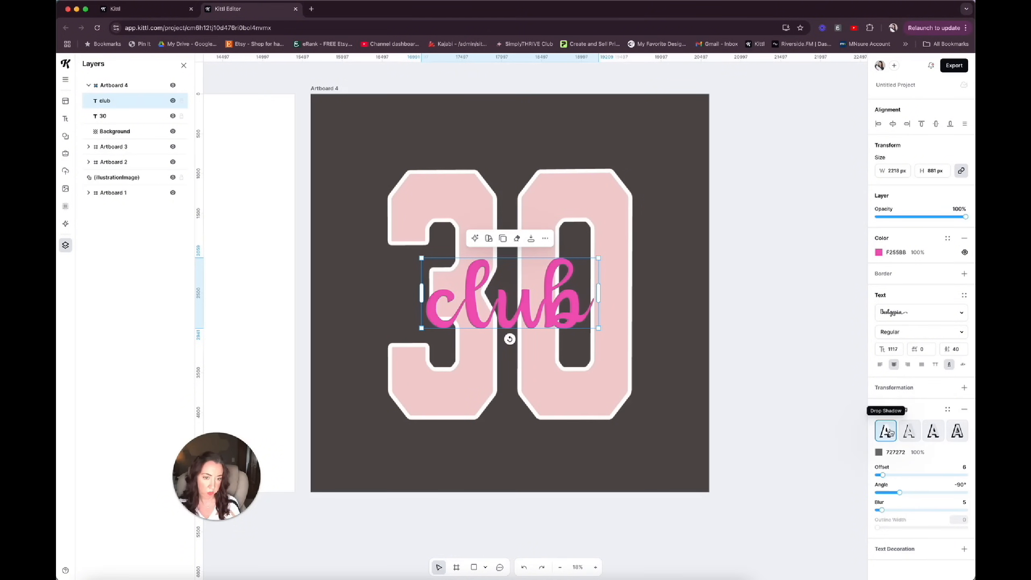
pyautogui.moveTo(883, 475); pyautogui.dragTo(875, 495)
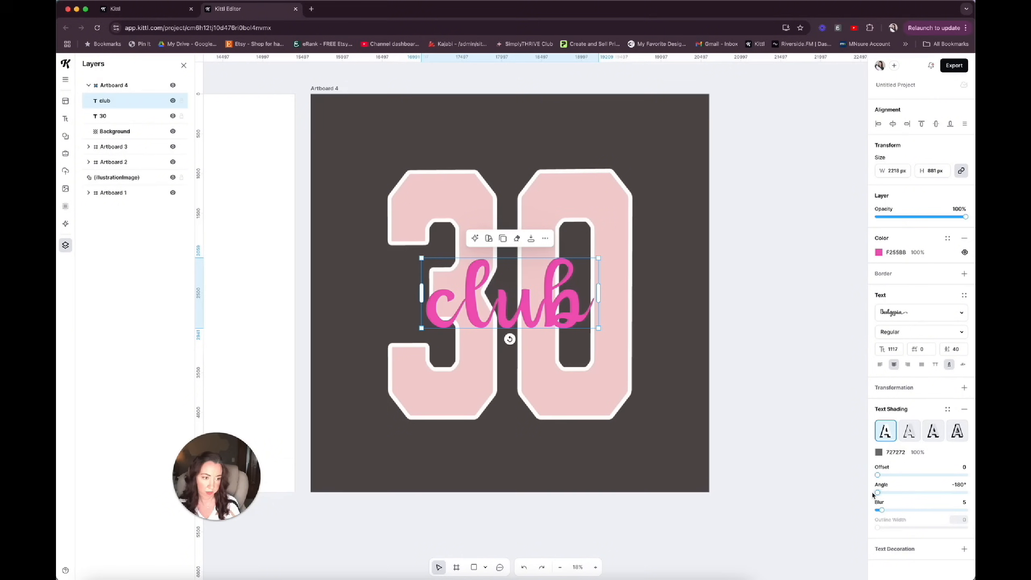
pyautogui.click(932, 433)
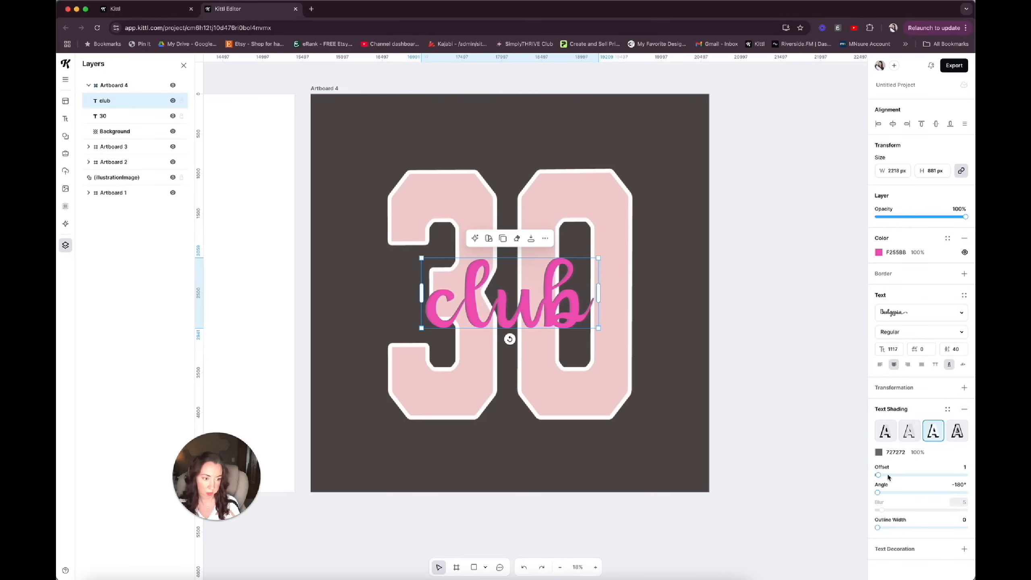
pyautogui.moveTo(879, 476); pyautogui.dragTo(869, 478)
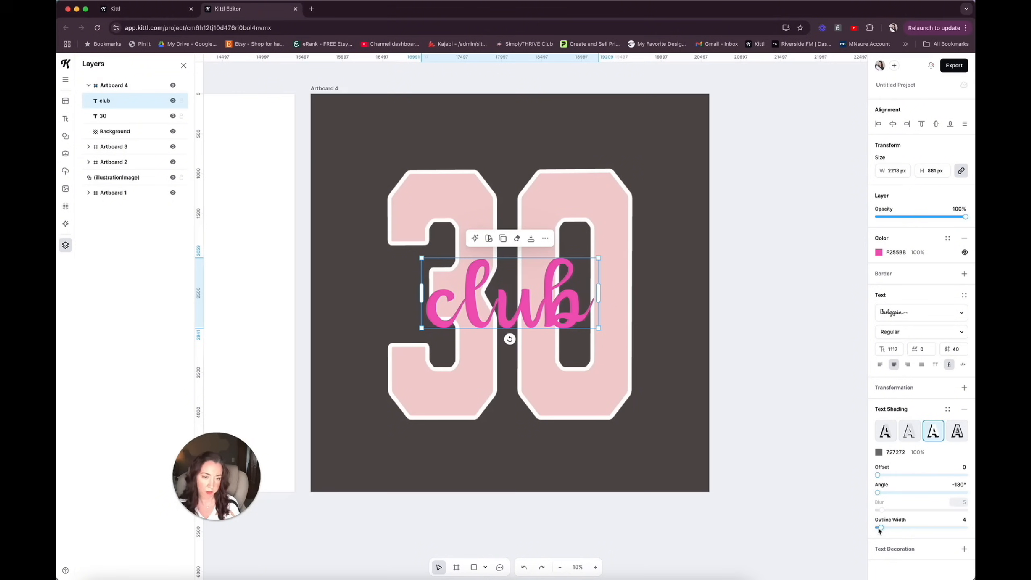
pyautogui.moveTo(878, 528); pyautogui.dragTo(899, 529)
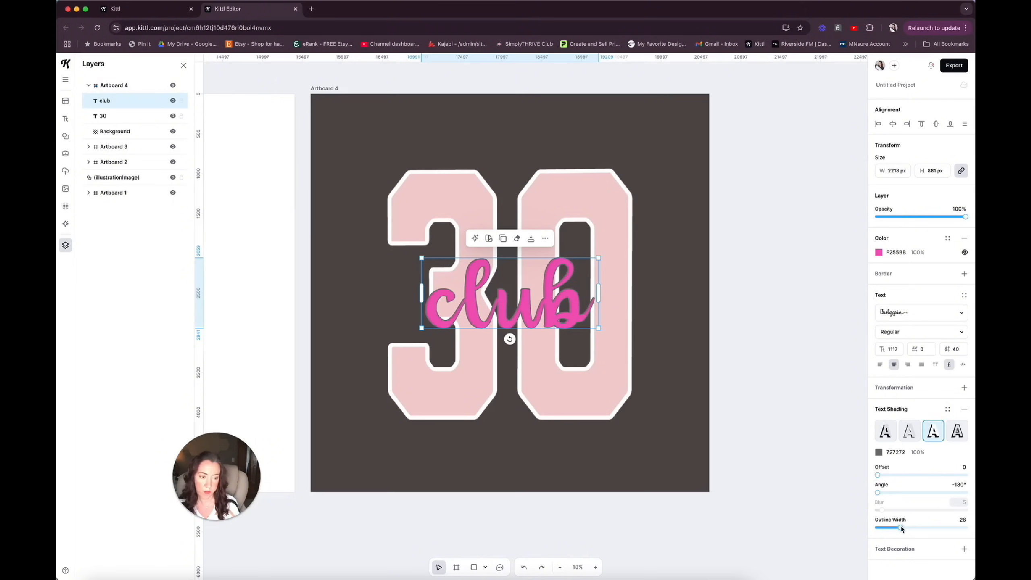
pyautogui.moveTo(900, 530); pyautogui.dragTo(907, 529)
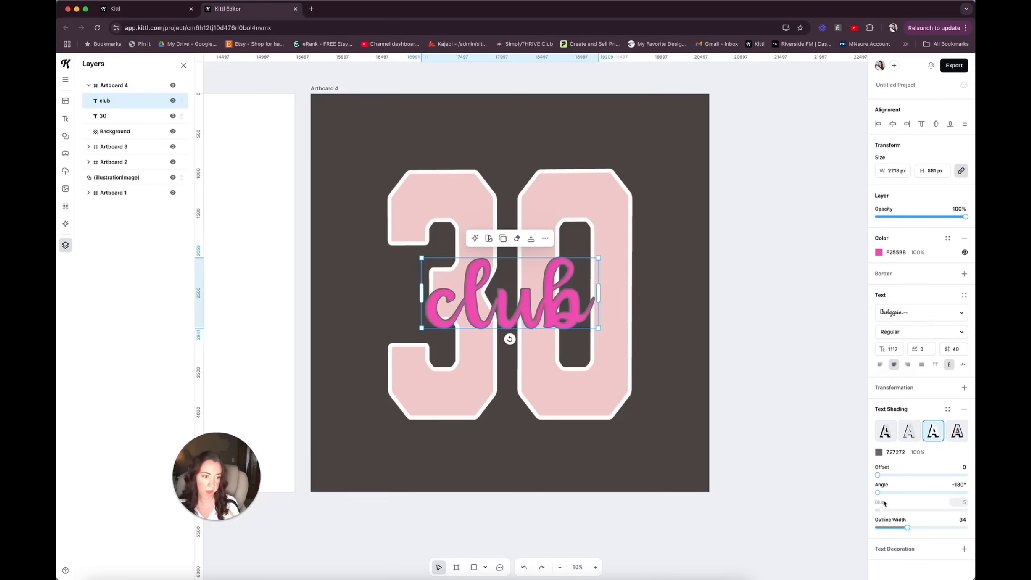
# Set the club text's shading colour to white, FFFFFF, and centre the text horizontally and vertically on the artboard.
pyautogui.click(879, 452)
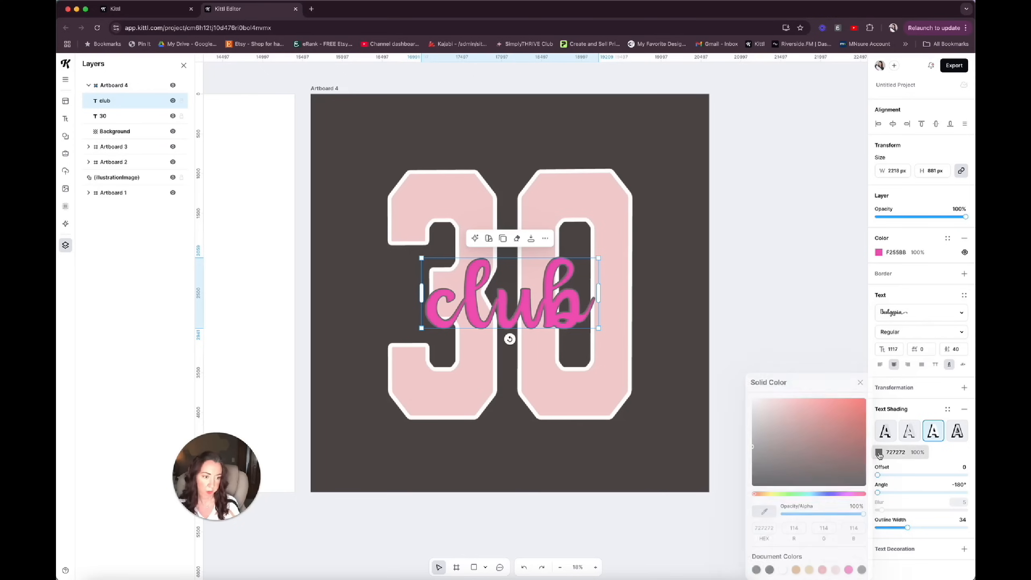
pyautogui.click(784, 570)
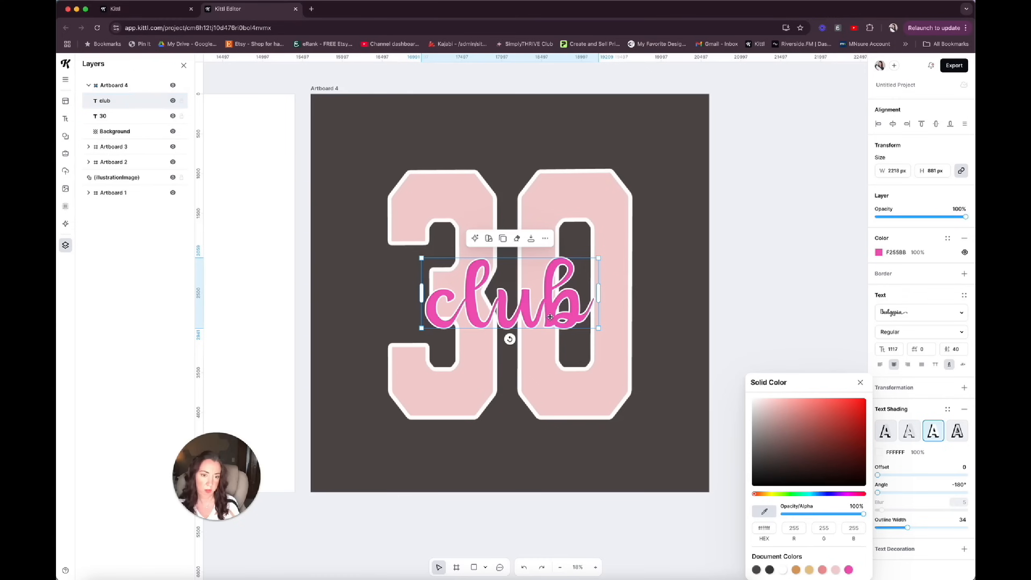
pyautogui.click(894, 126)
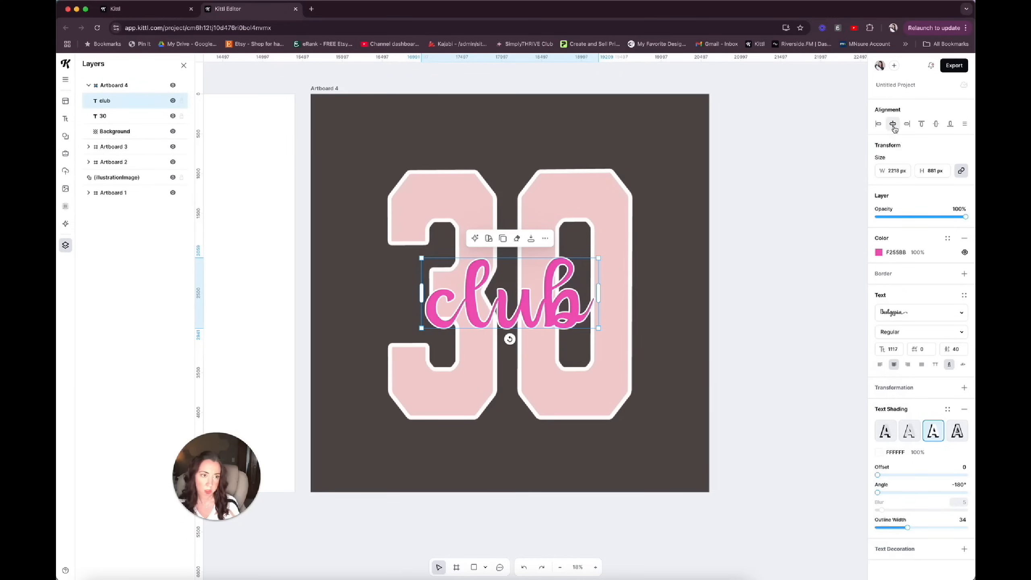
pyautogui.click(936, 128)
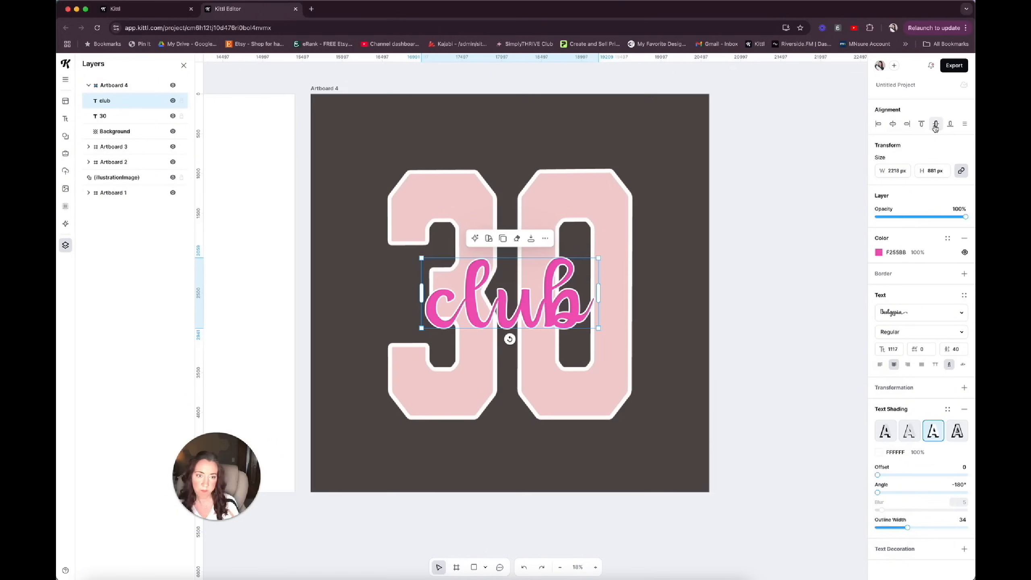
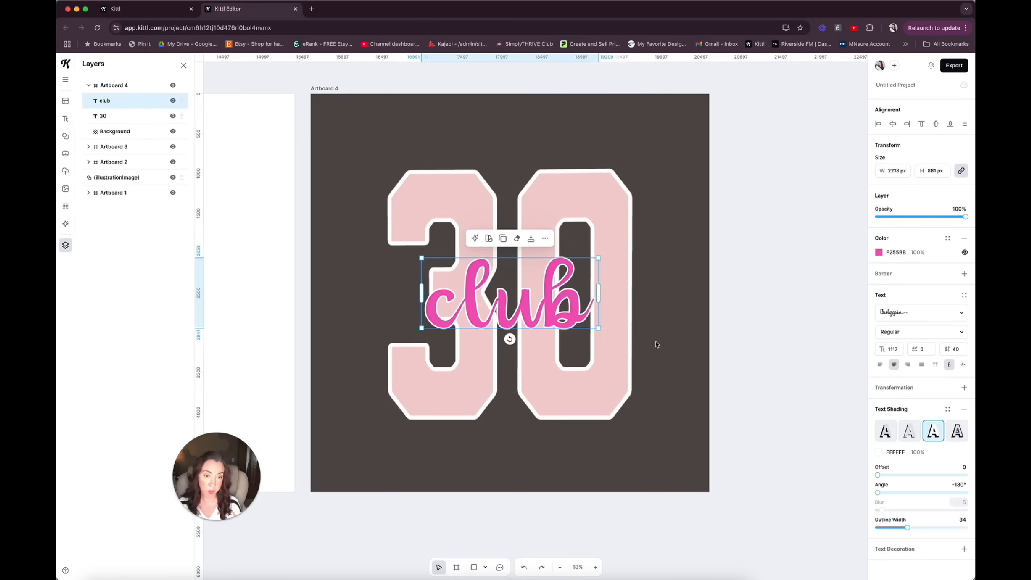
# Draw a new artboard of about 3211 × 1955 px beside Artboard 4, level with its upper edge.
pyautogui.scroll(-2, 656, 344)
pyautogui.scroll(3, 655, 345)
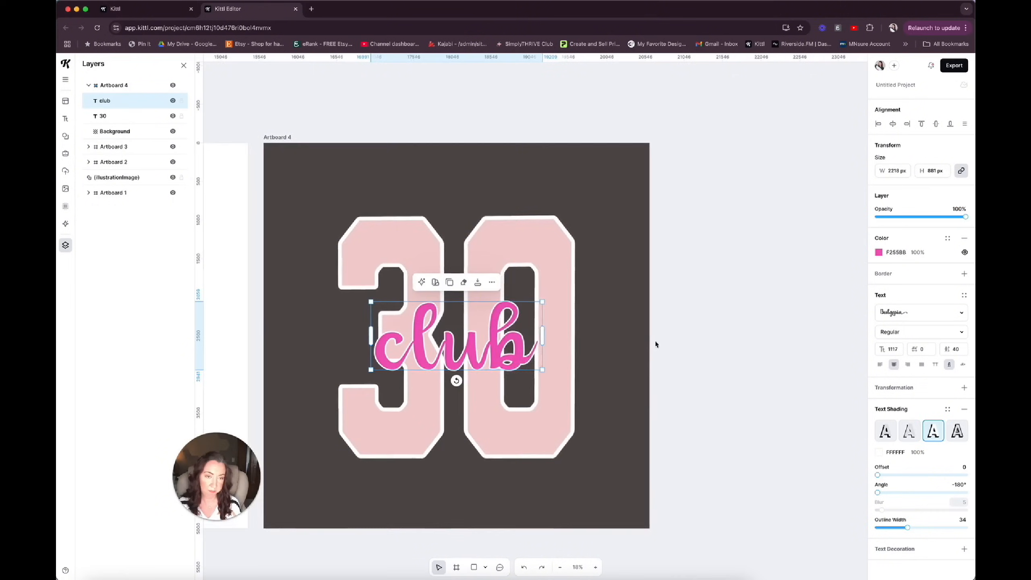
pyautogui.click(631, 246)
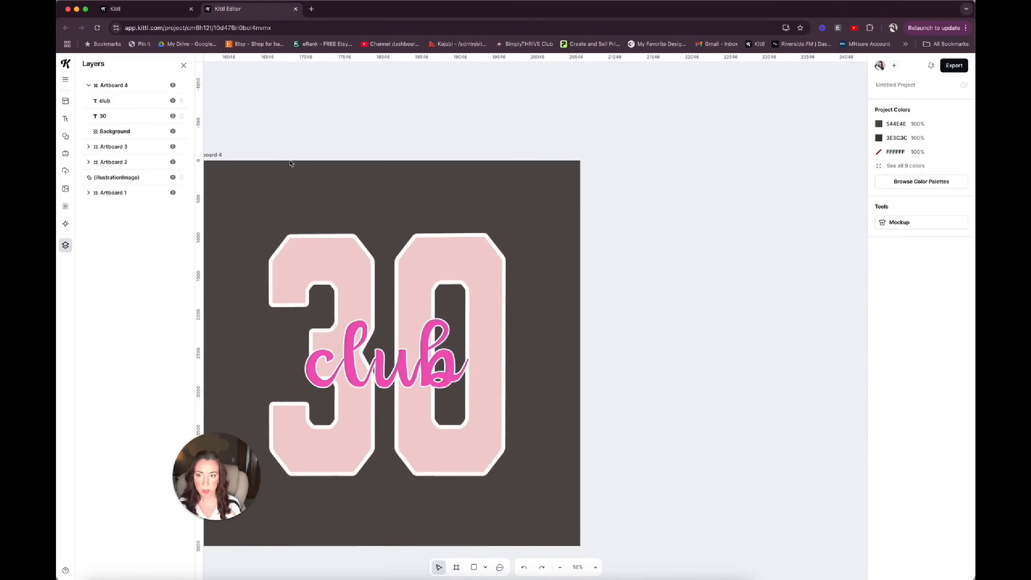
pyautogui.click(456, 568)
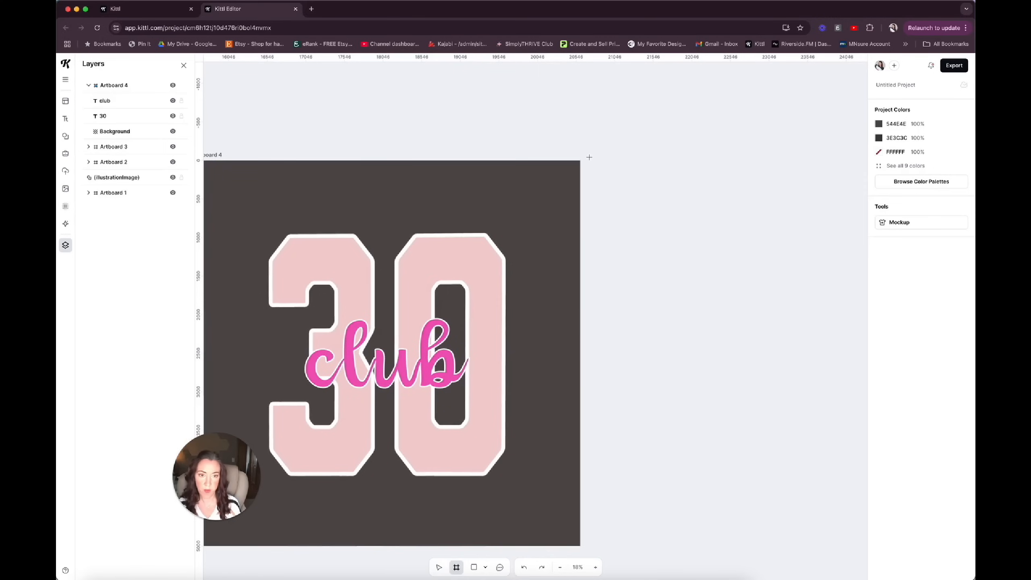
pyautogui.moveTo(589, 162); pyautogui.dragTo(836, 315)
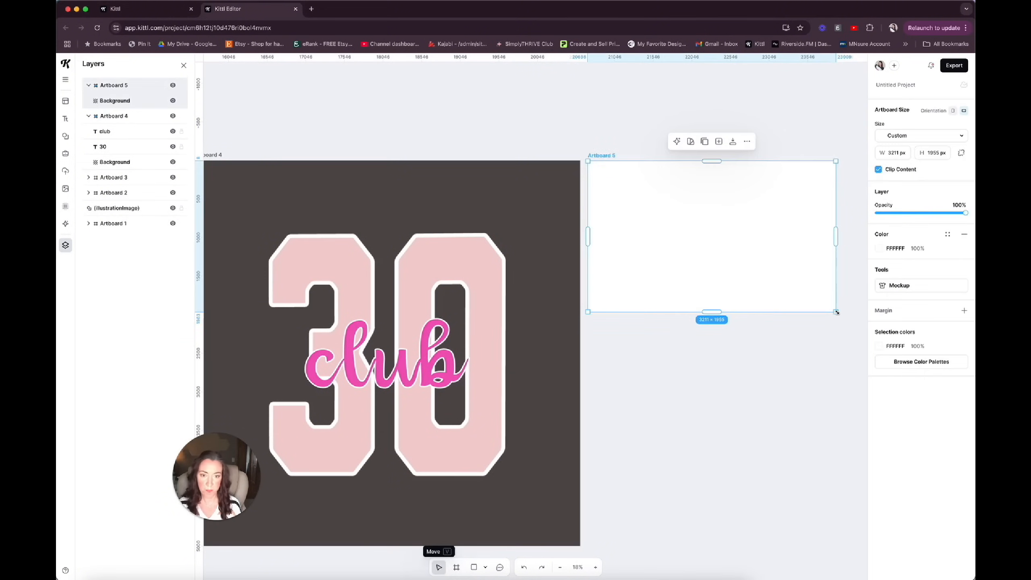
# Add the text 1995 to the new artboard at font size 434.
pyautogui.click(503, 256)
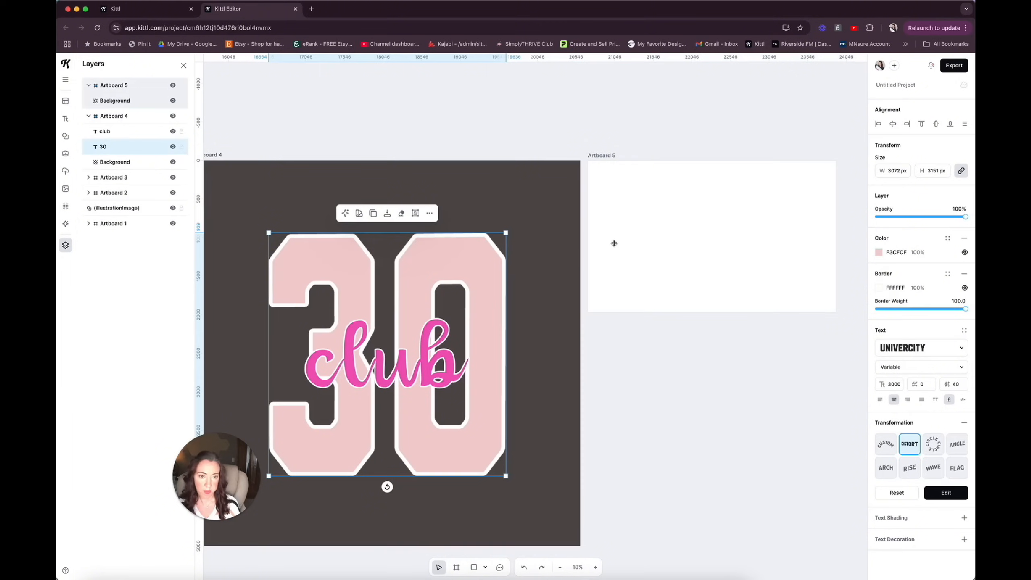
pyautogui.click(630, 212)
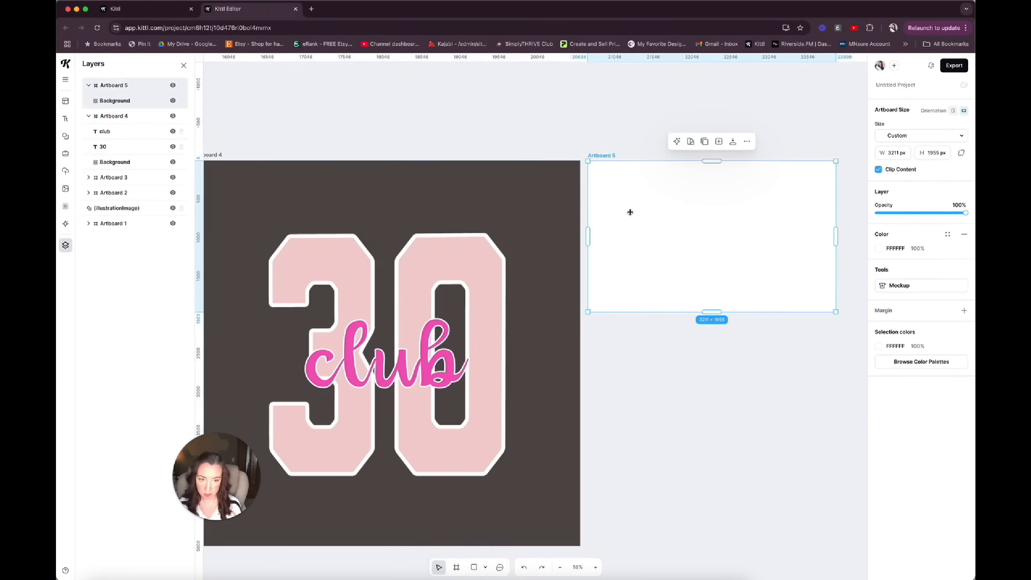
pyautogui.press('t')
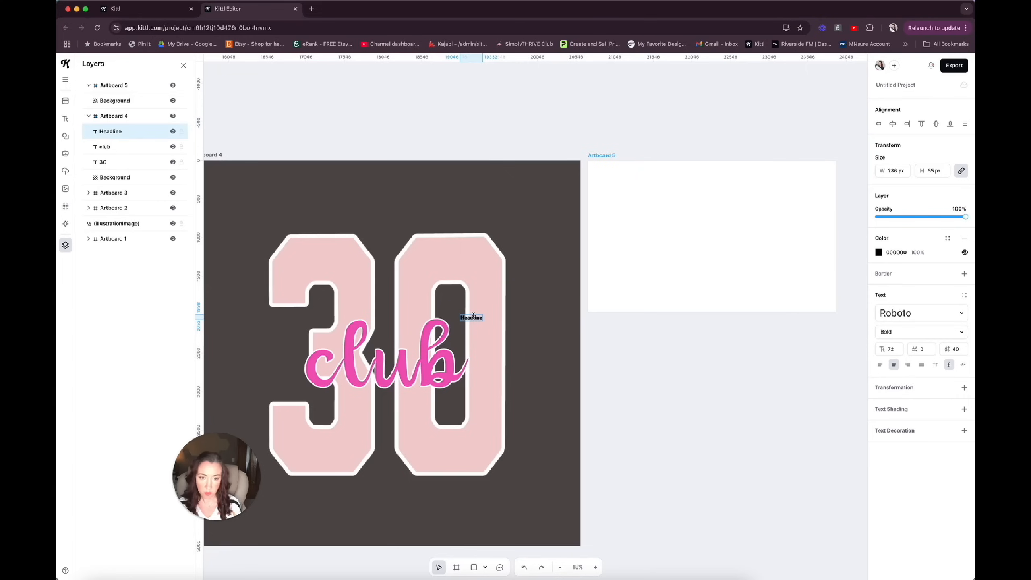
pyautogui.moveTo(477, 317); pyautogui.dragTo(732, 263)
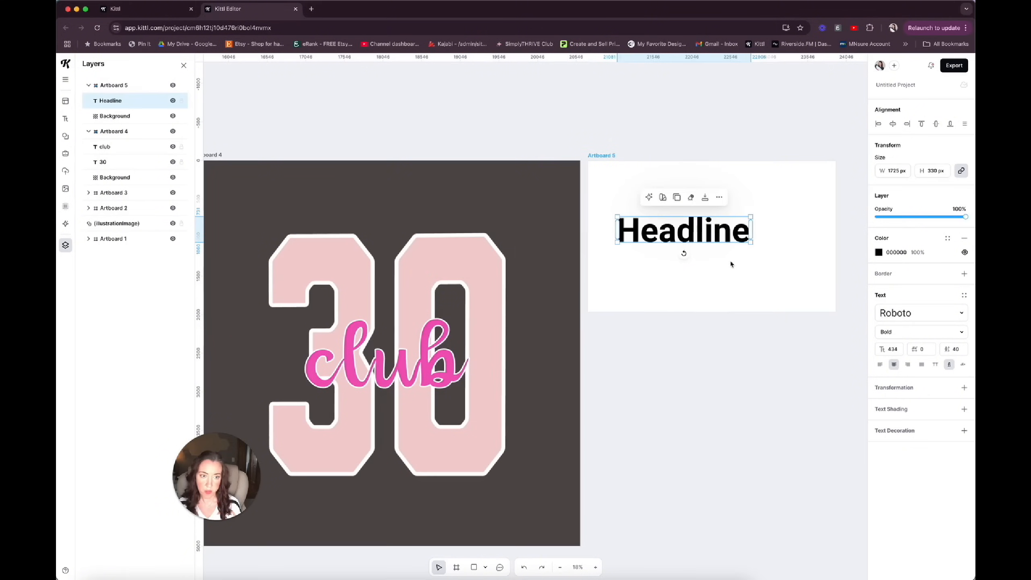
pyautogui.write('1995')
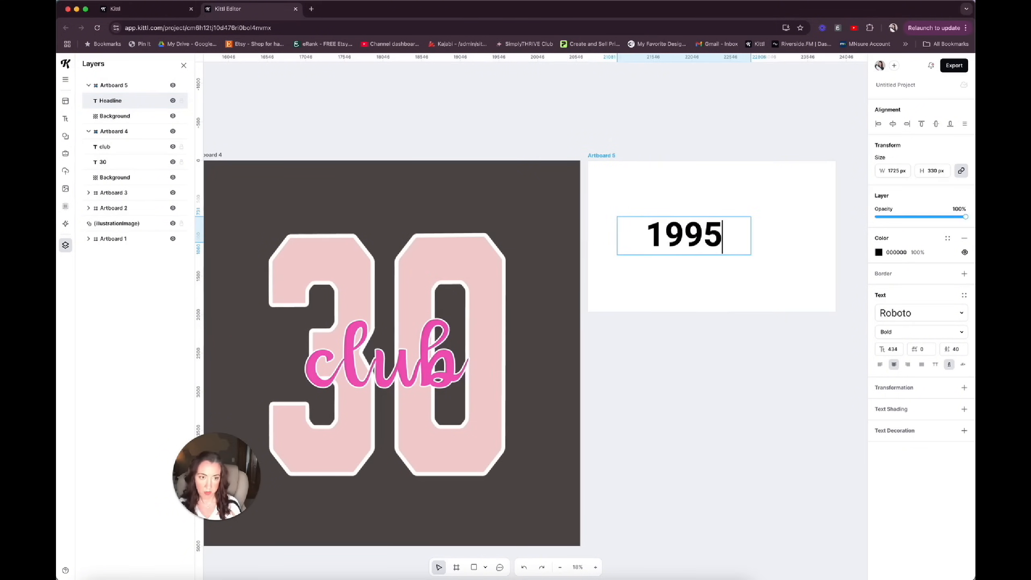
pyautogui.press('Escape')
pyautogui.click(709, 221)
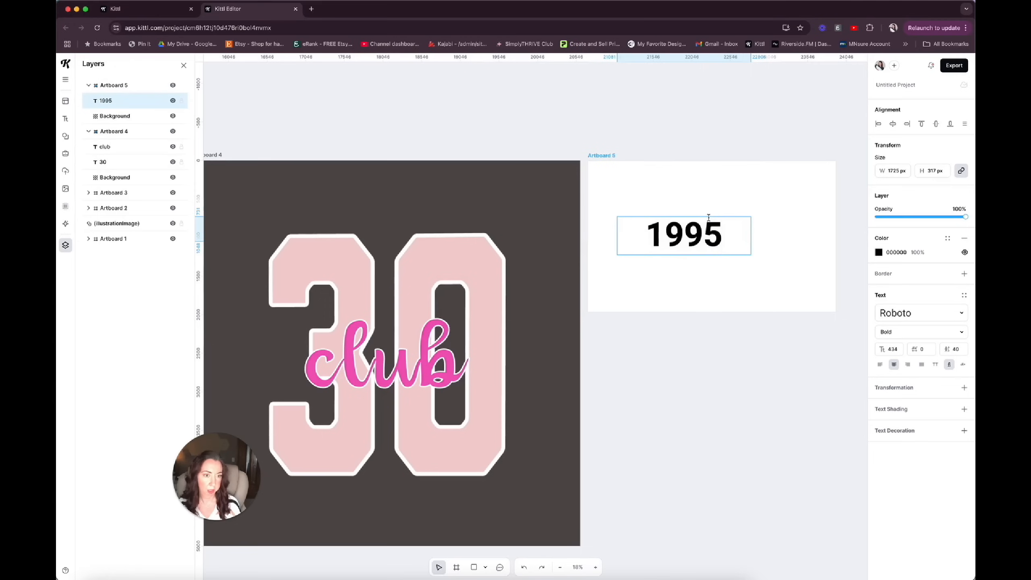
# Set the typeface of the 1995 text to Univercity.
pyautogui.click(785, 260)
pyautogui.click(921, 312)
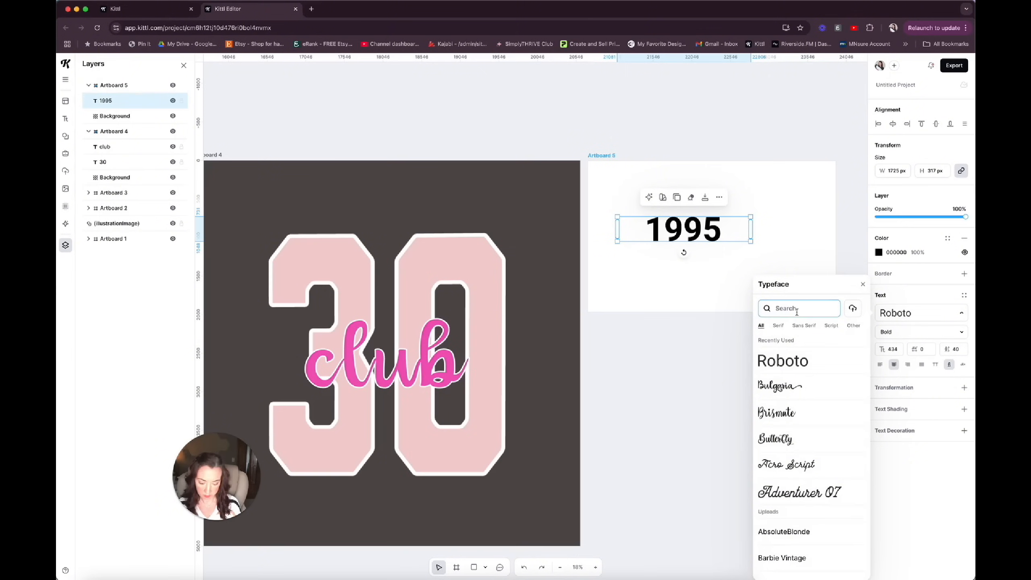
pyautogui.write('univer')
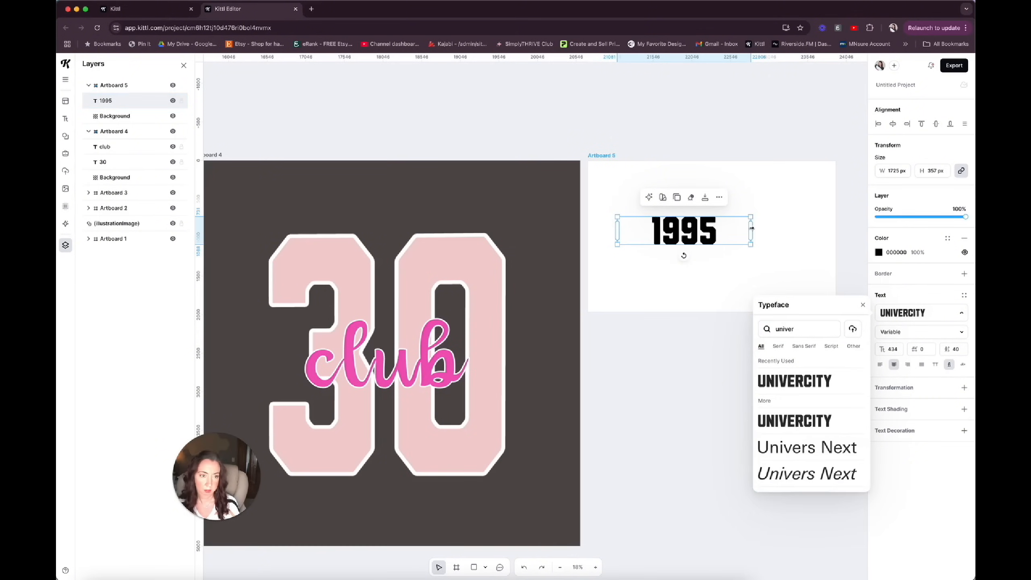
# Enlarge the 1995 text to font size 1265 and centre it horizontally on Artboard 5.
pyautogui.moveTo(751, 229); pyautogui.dragTo(748, 228)
pyautogui.moveTo(748, 229); pyautogui.dragTo(691, 229)
pyautogui.moveTo(692, 216); pyautogui.dragTo(811, 173)
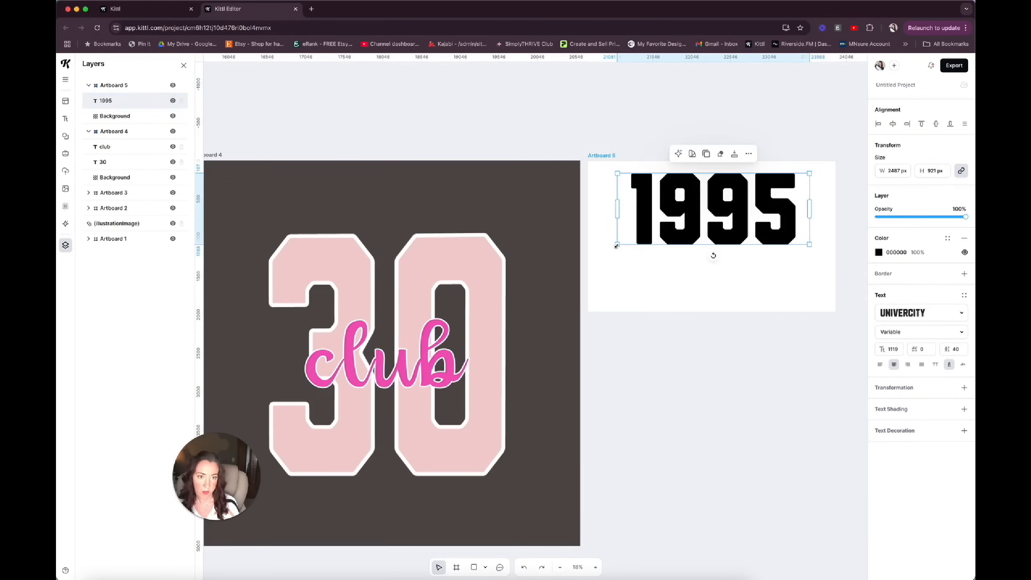
pyautogui.moveTo(618, 244); pyautogui.dragTo(608, 271)
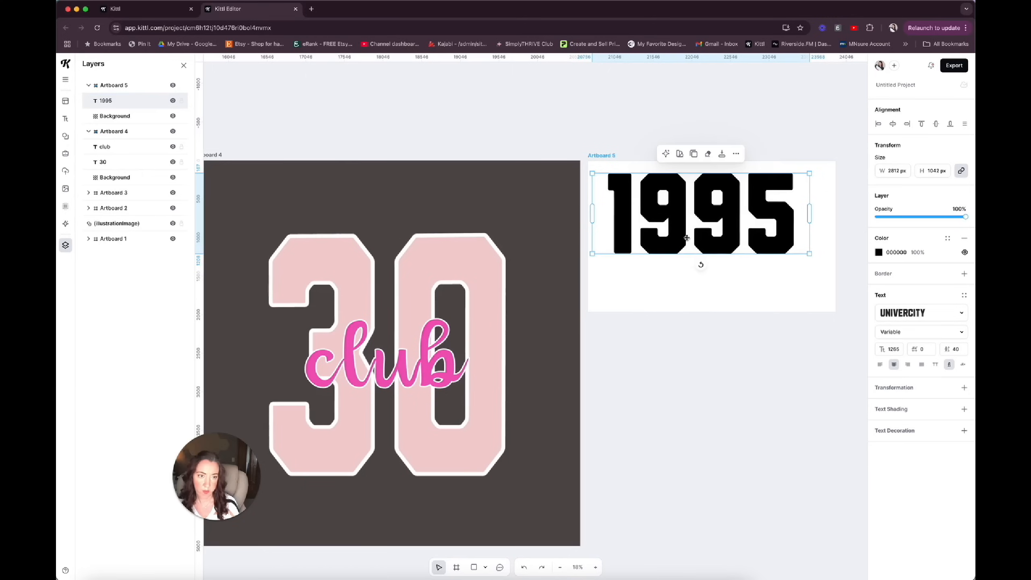
pyautogui.moveTo(708, 216); pyautogui.dragTo(719, 237)
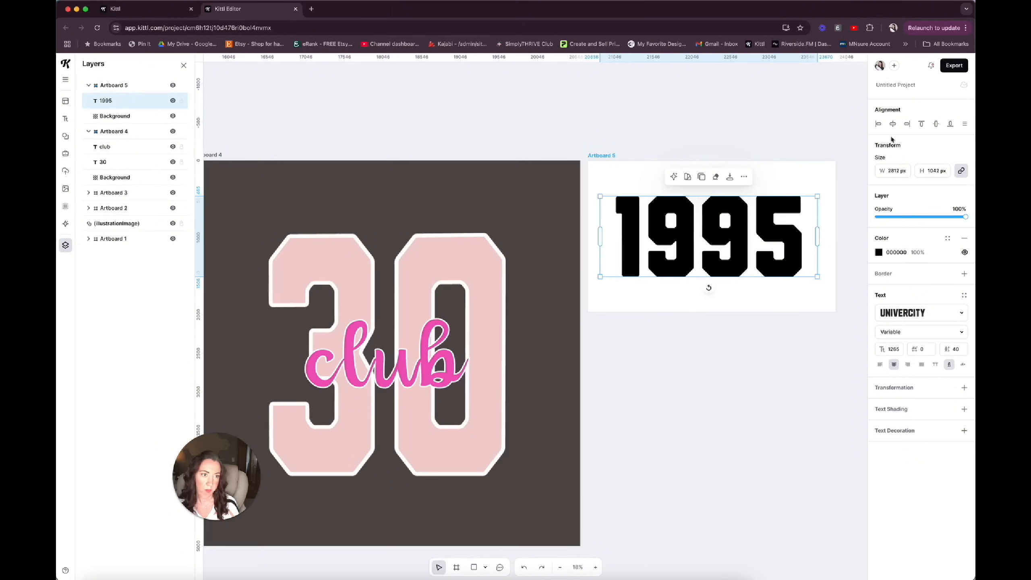
pyautogui.click(893, 124)
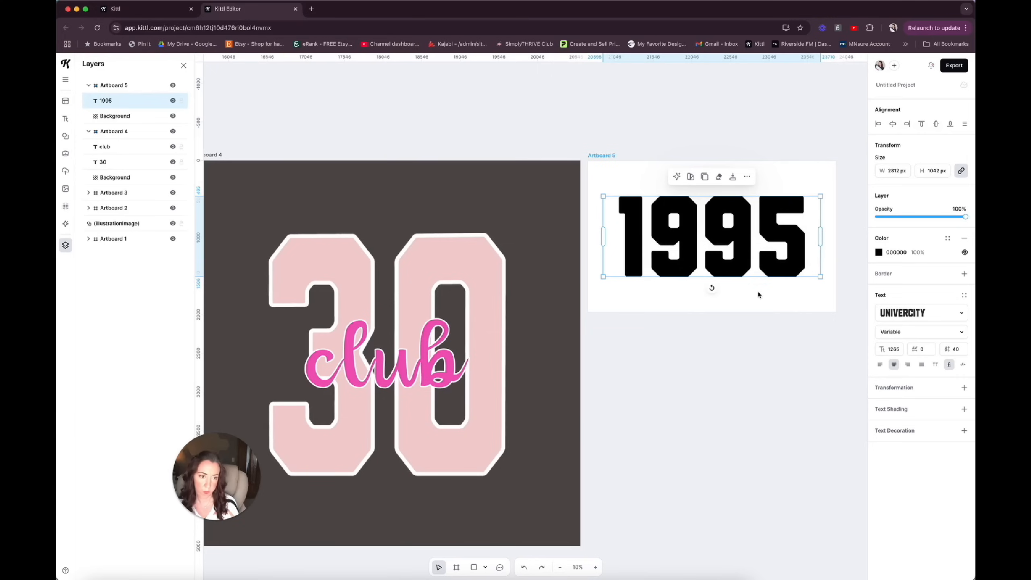
# Recolour the 1995 text light pink, F3CFCF, to match the 30.
pyautogui.click(505, 323)
pyautogui.click(682, 237)
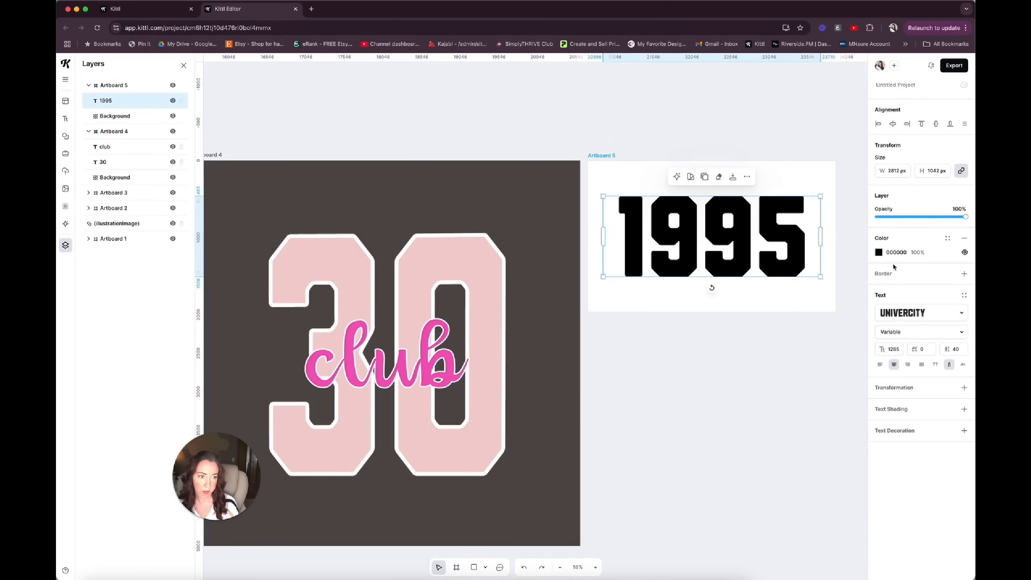
pyautogui.click(879, 253)
pyautogui.click(836, 444)
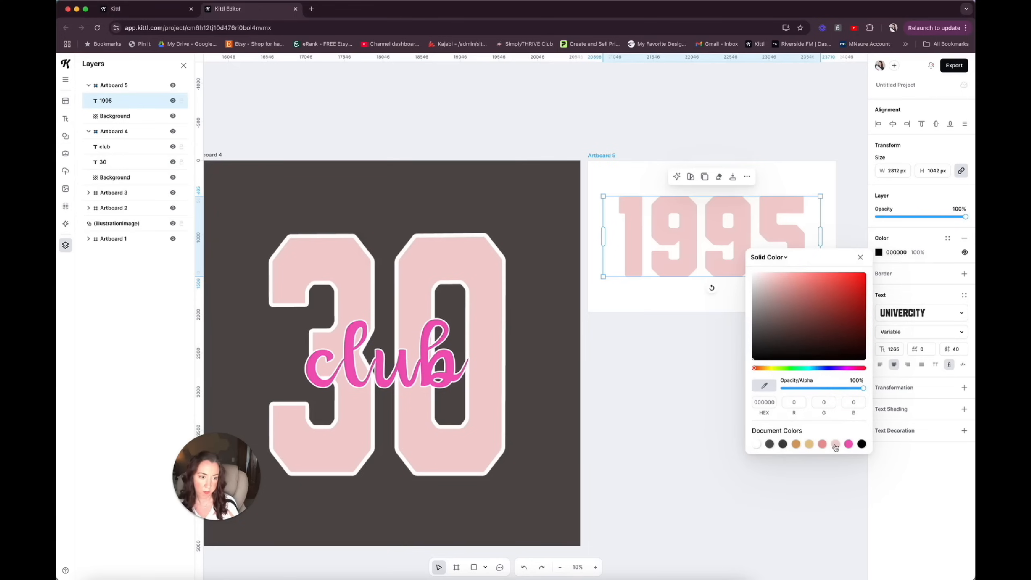
# Add a white FFFFFF border with a weight of 38.10 to the 1995 text.
pyautogui.click(964, 275)
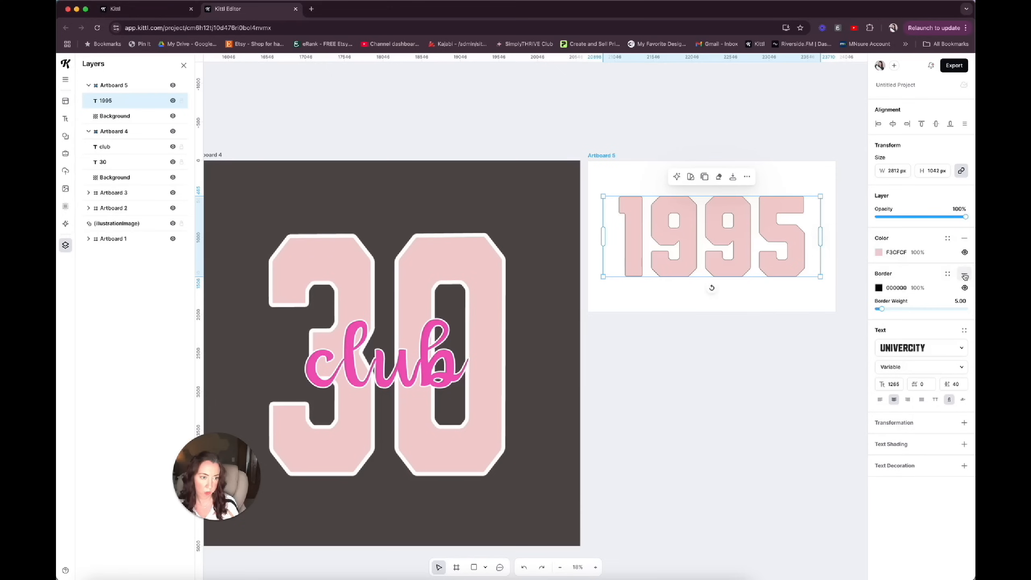
pyautogui.moveTo(881, 309); pyautogui.dragTo(911, 309)
pyautogui.click(879, 288)
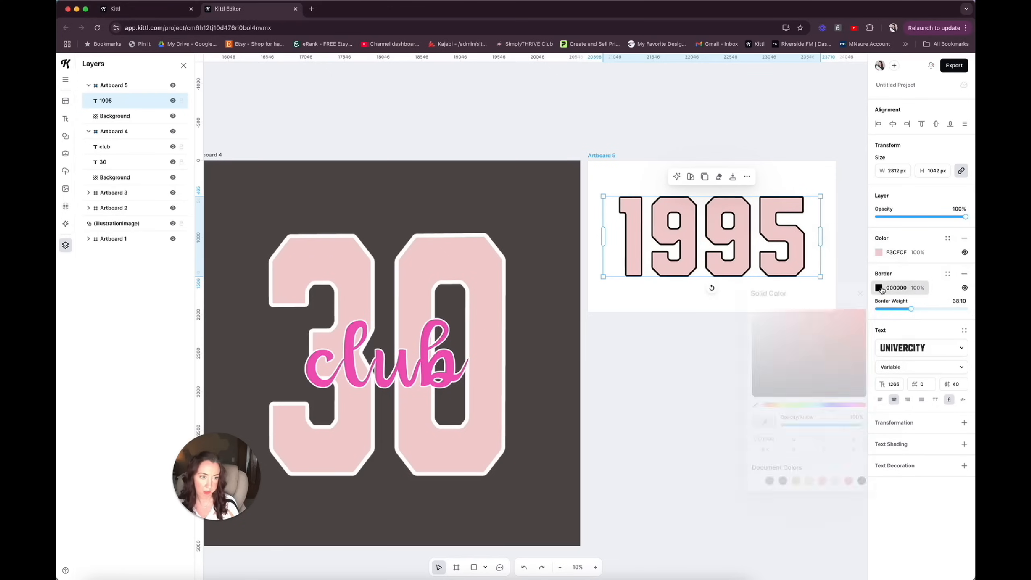
pyautogui.click(756, 480)
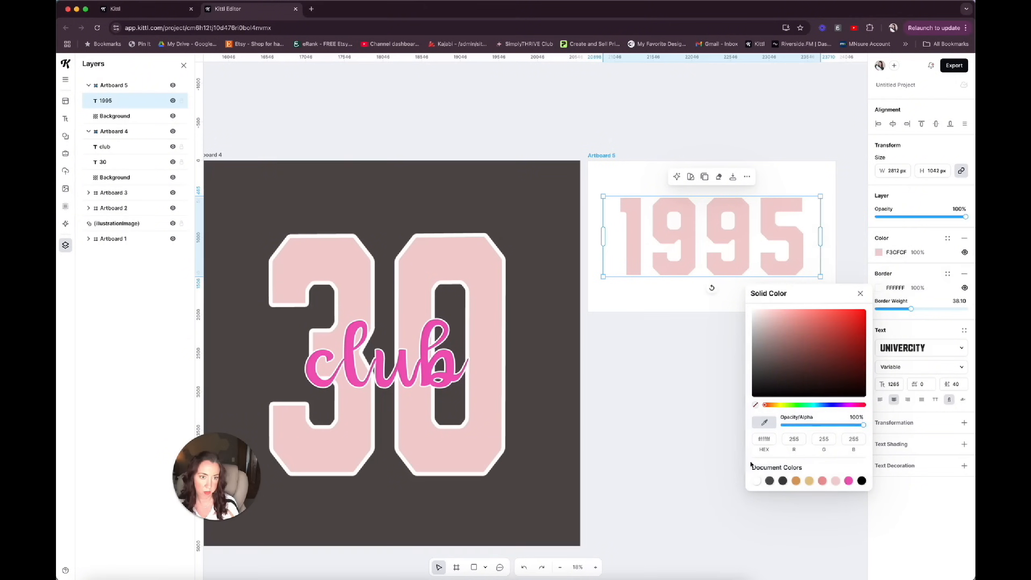
pyautogui.click(634, 190)
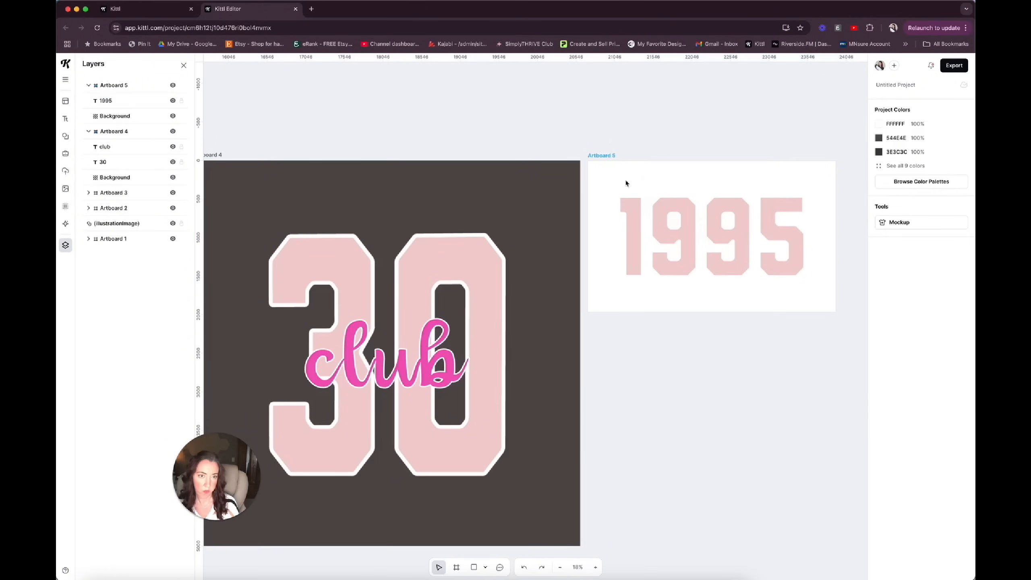
# Change Artboard 5's background to the same dark grey as Artboard 4.
pyautogui.click(607, 155)
pyautogui.click(880, 248)
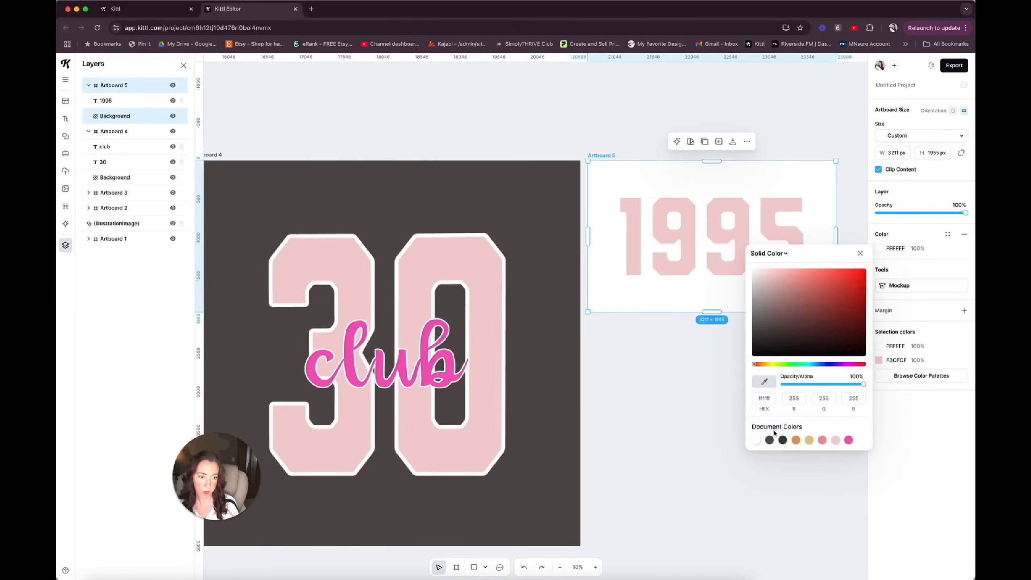
pyautogui.click(770, 440)
pyautogui.click(676, 307)
# Recentre the 1995 text horizontally on its artboard and set its border weight to 62.60.
pyautogui.click(682, 272)
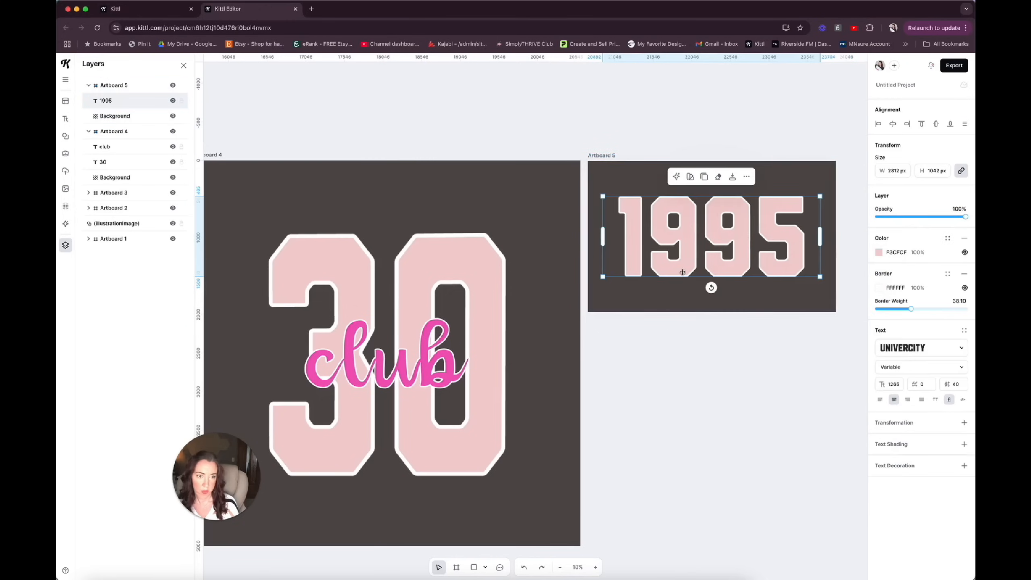
pyautogui.click(894, 125)
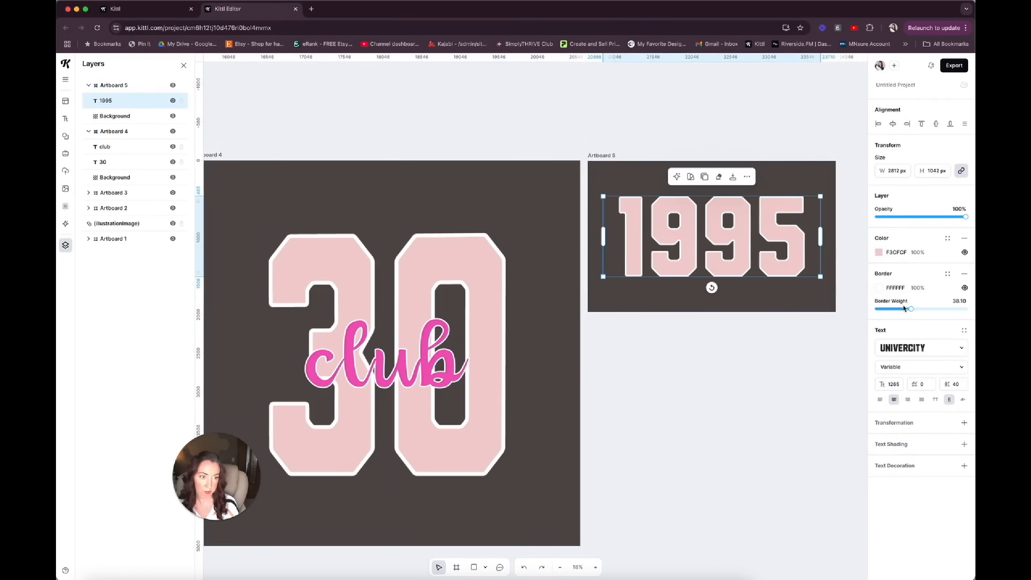
pyautogui.moveTo(912, 308); pyautogui.dragTo(934, 309)
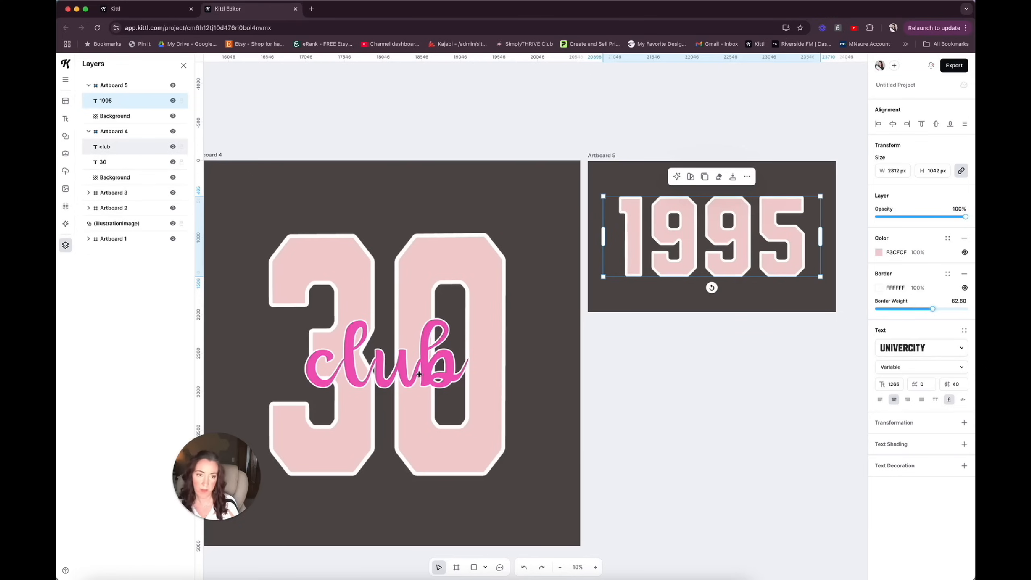
# Select the empty Artboard 3 and open the AI Image Generator.
pyautogui.click(114, 193)
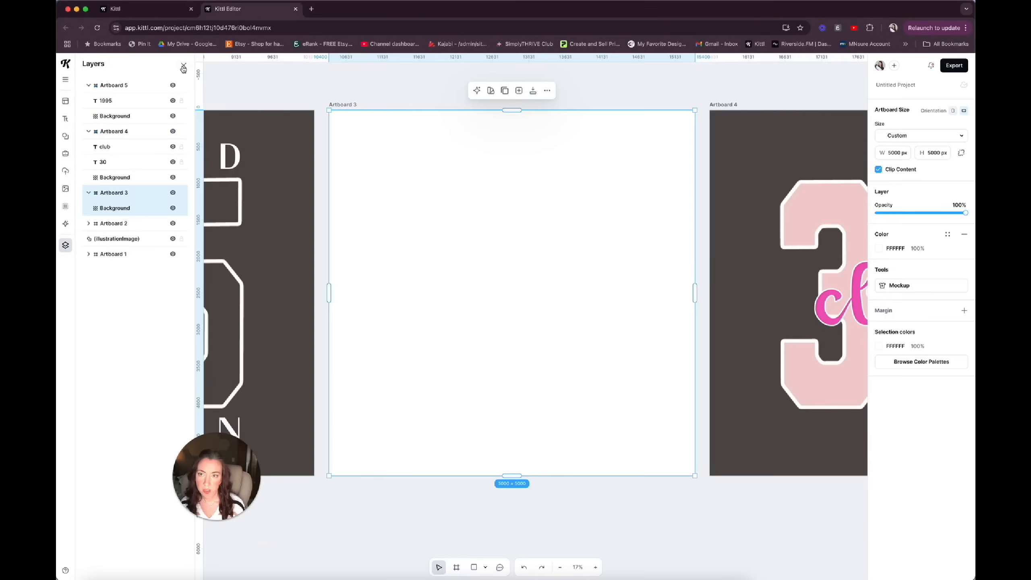
pyautogui.click(184, 65)
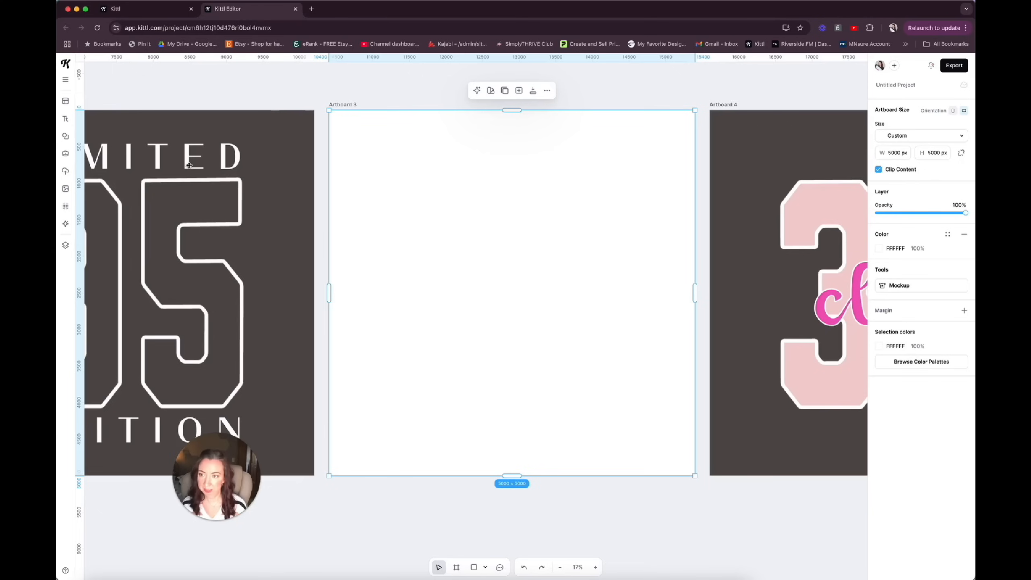
pyautogui.click(65, 224)
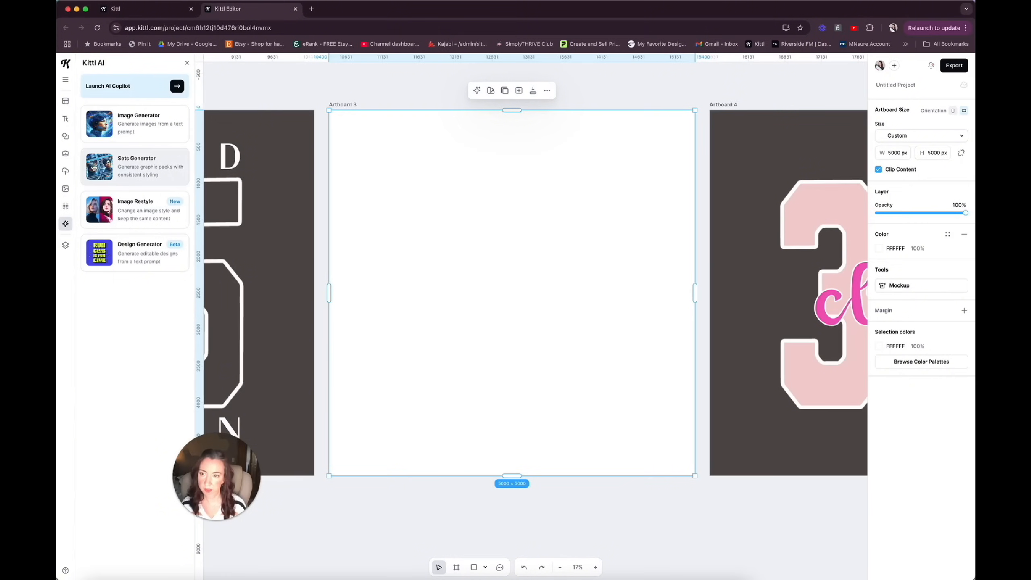
pyautogui.click(112, 122)
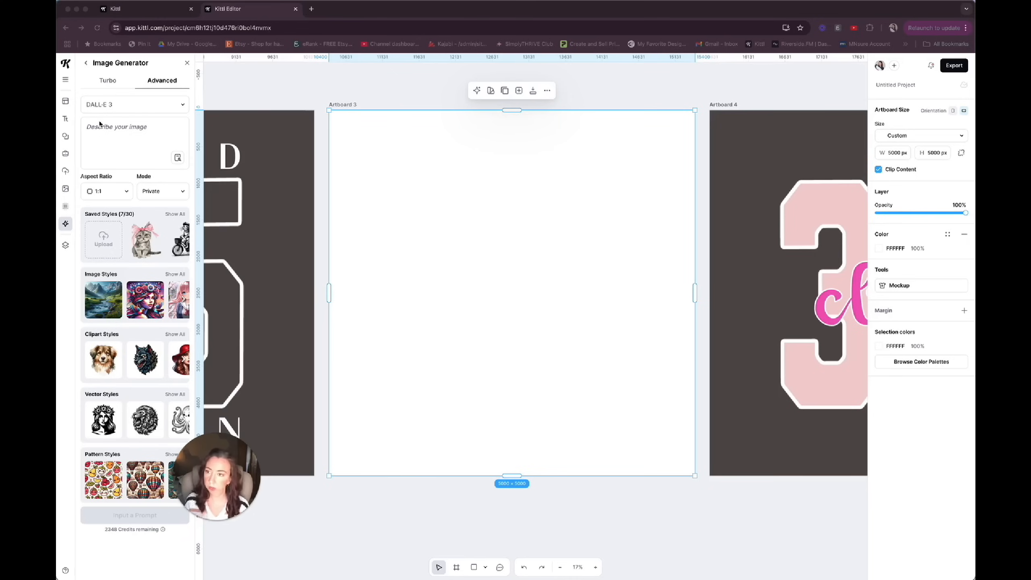
# Enter the image prompt "coquette bow with a denim and leopard print fill" and choose the Detailed Drawing clipart style.
pyautogui.click(98, 126)
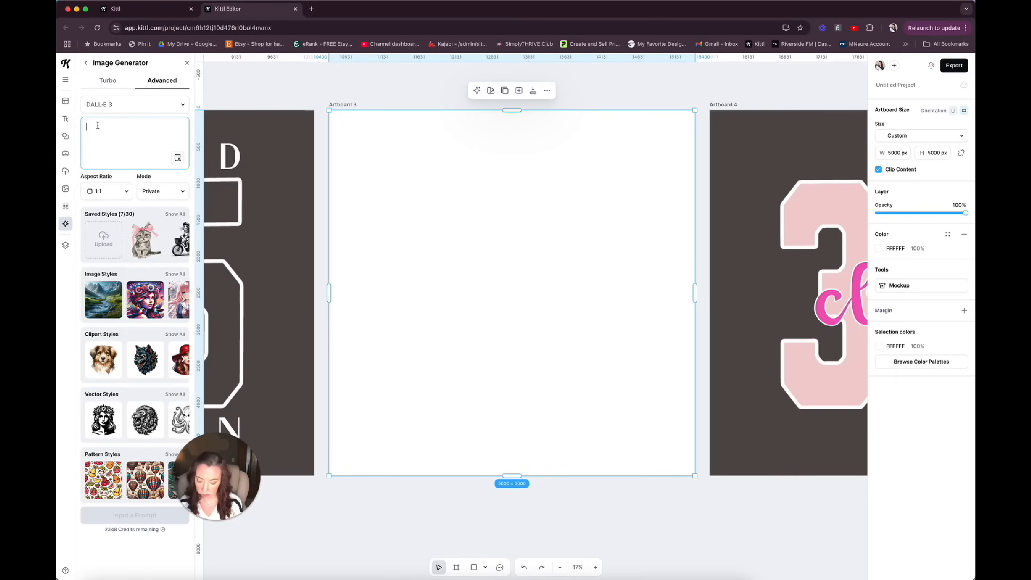
pyautogui.write('coo')
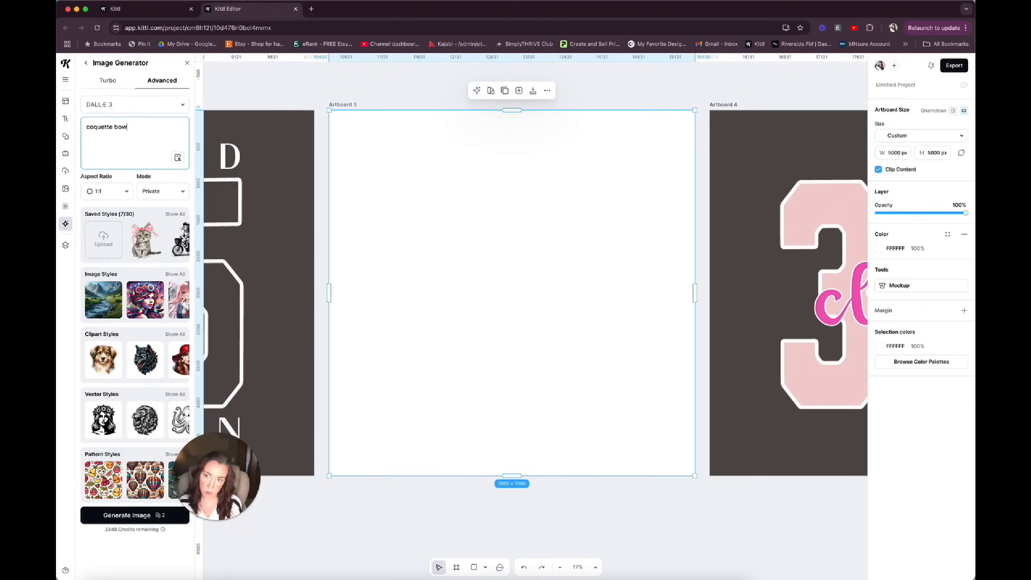
pyautogui.write('quette bow with a de')
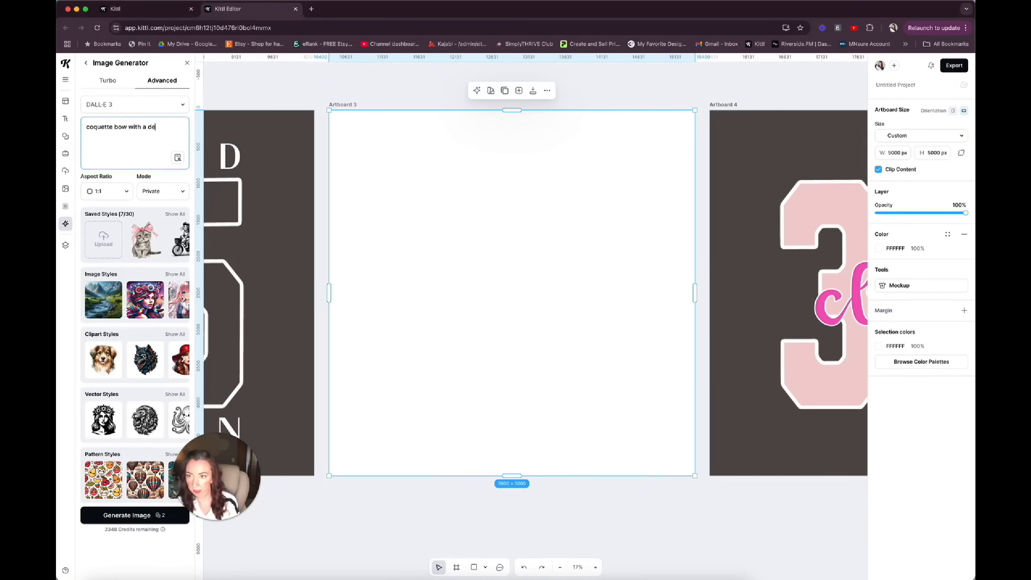
pyautogui.write('nim and leopar')
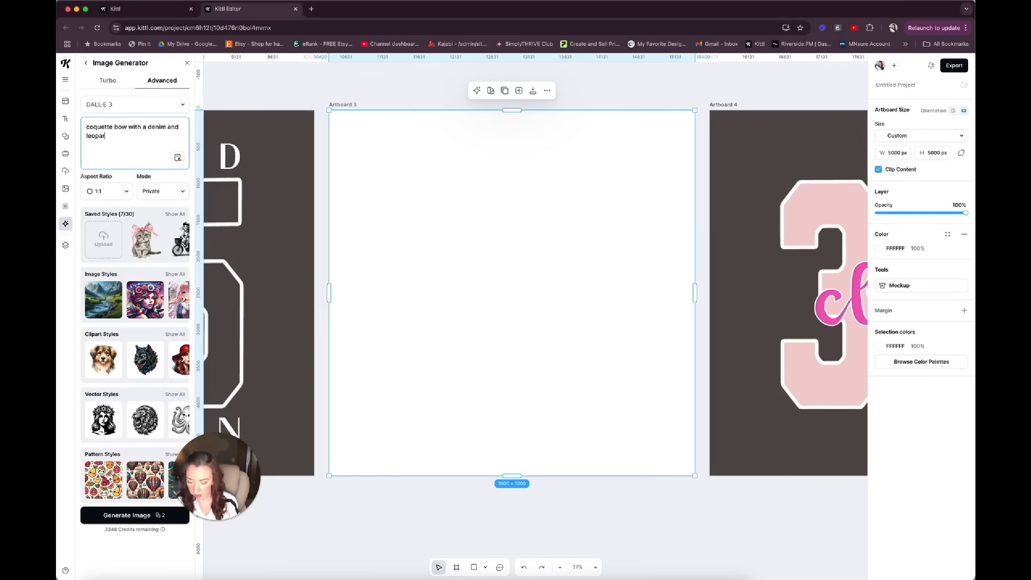
pyautogui.write('d print fill')
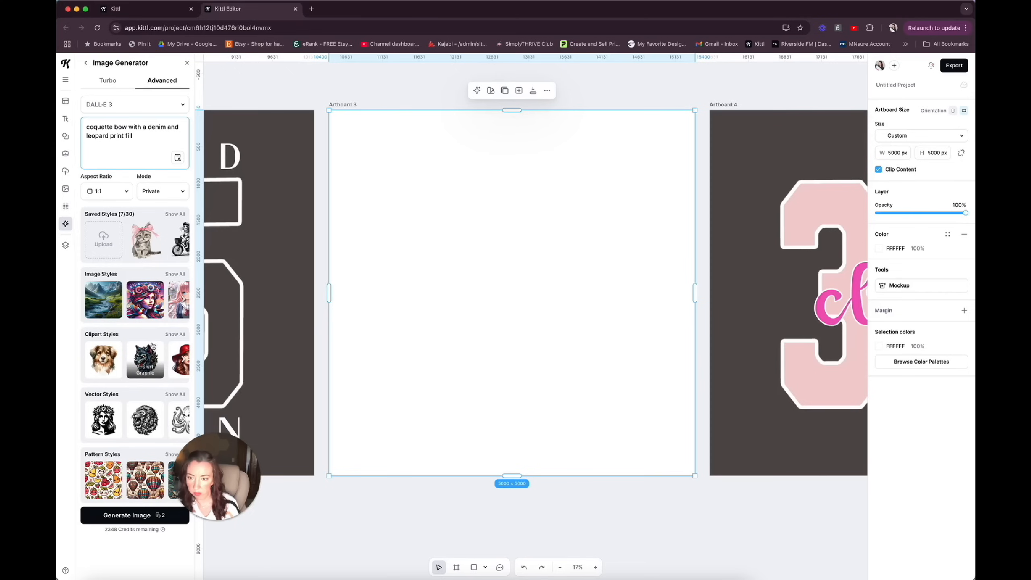
pyautogui.click(182, 354)
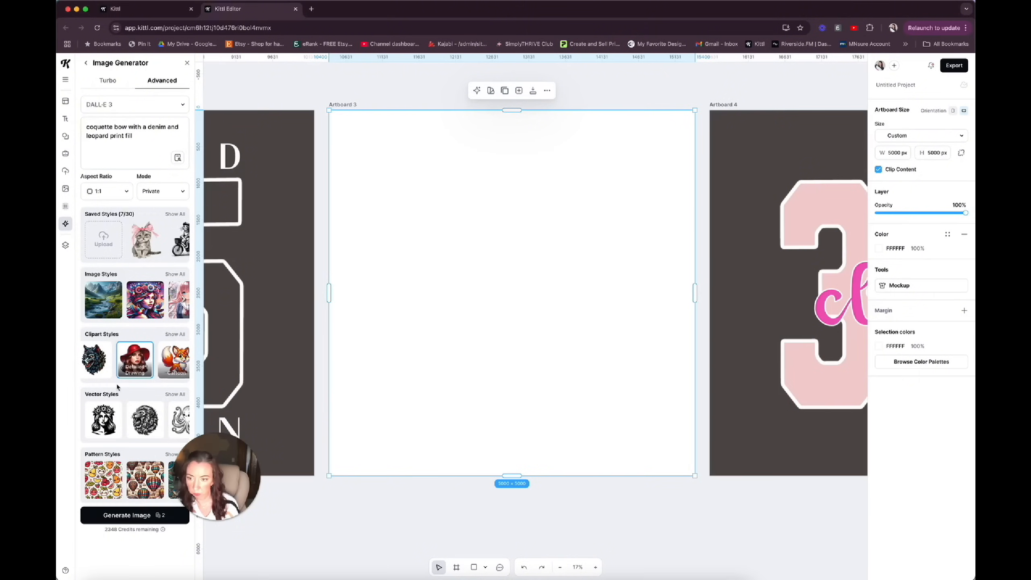
# Generate the denim and leopard print bow, browse similar bows in this style, and view the prompt of the pink hearts bow.
pyautogui.click(118, 516)
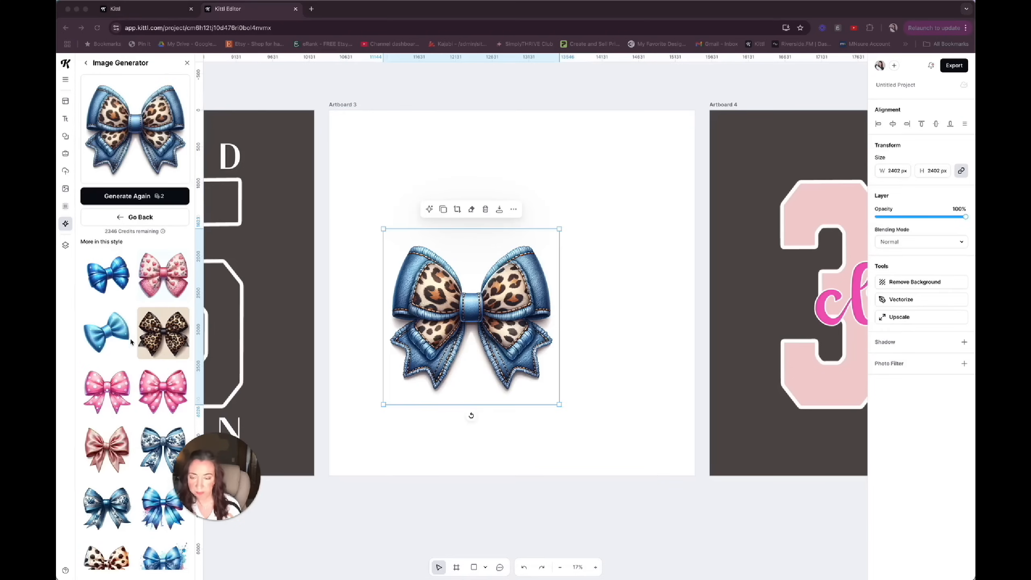
pyautogui.scroll(-5, 131, 356)
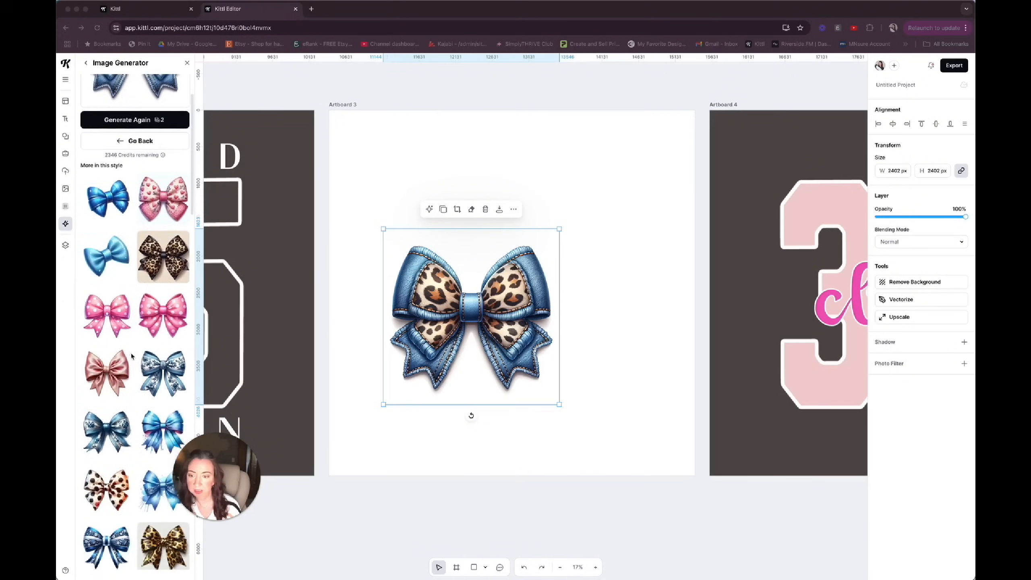
pyautogui.scroll(-3, 132, 356)
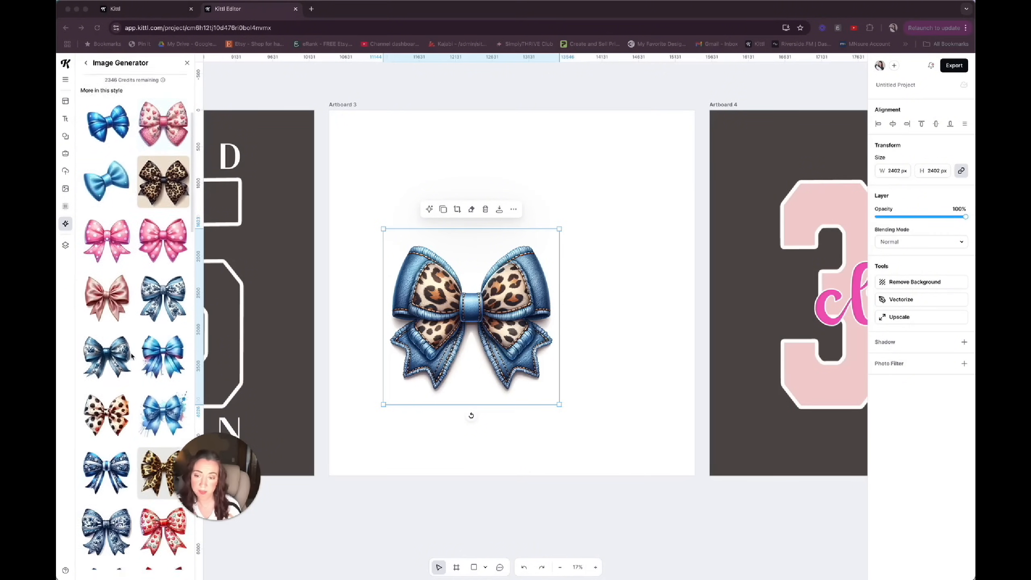
pyautogui.scroll(8, 131, 356)
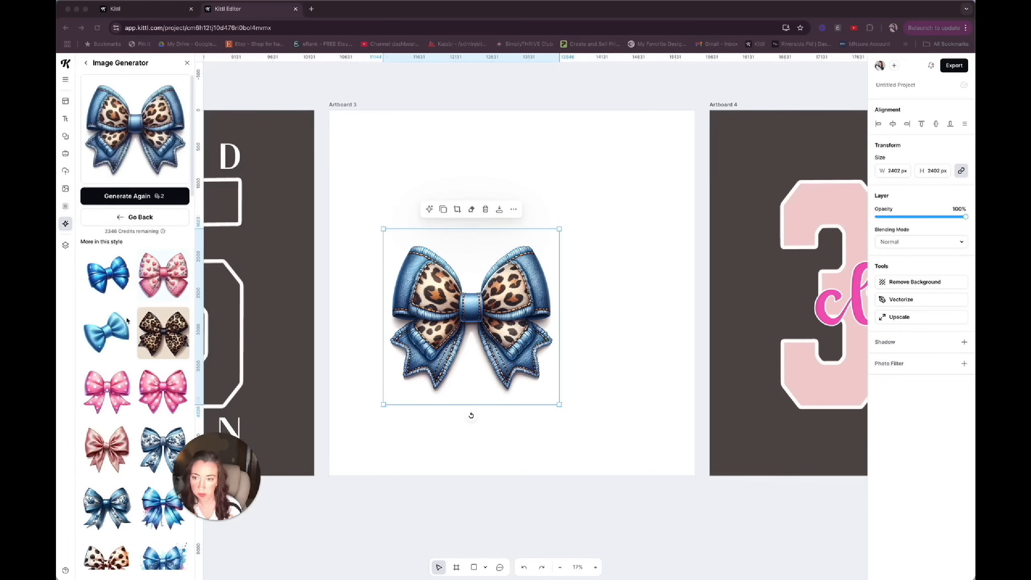
pyautogui.click(182, 261)
pyautogui.click(183, 258)
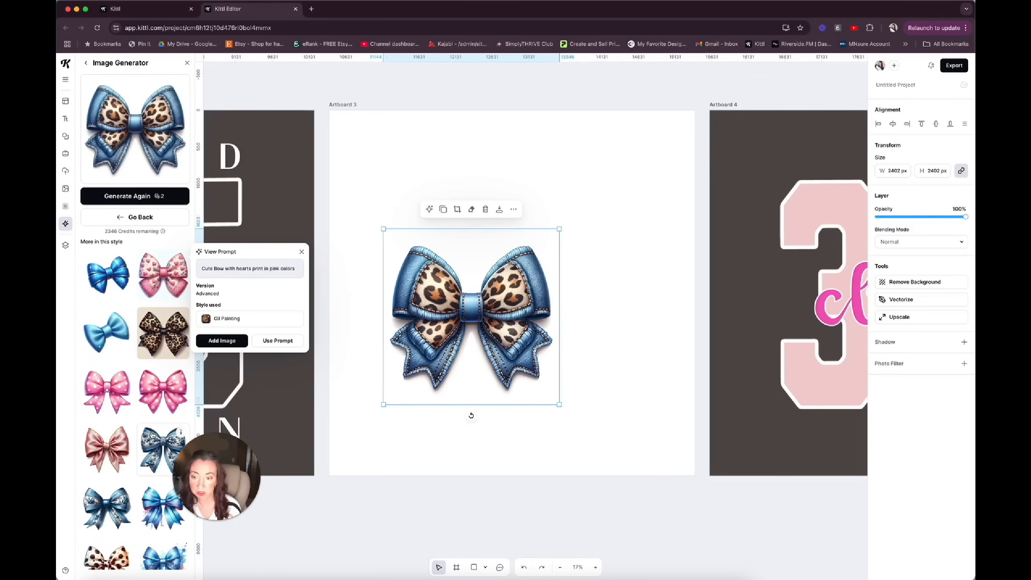
# Reuse the prompt of the blue and white Toile de Jouy bow and choose the Detailed Drawing clipart style.
pyautogui.click(153, 435)
pyautogui.scroll(-3, 159, 447)
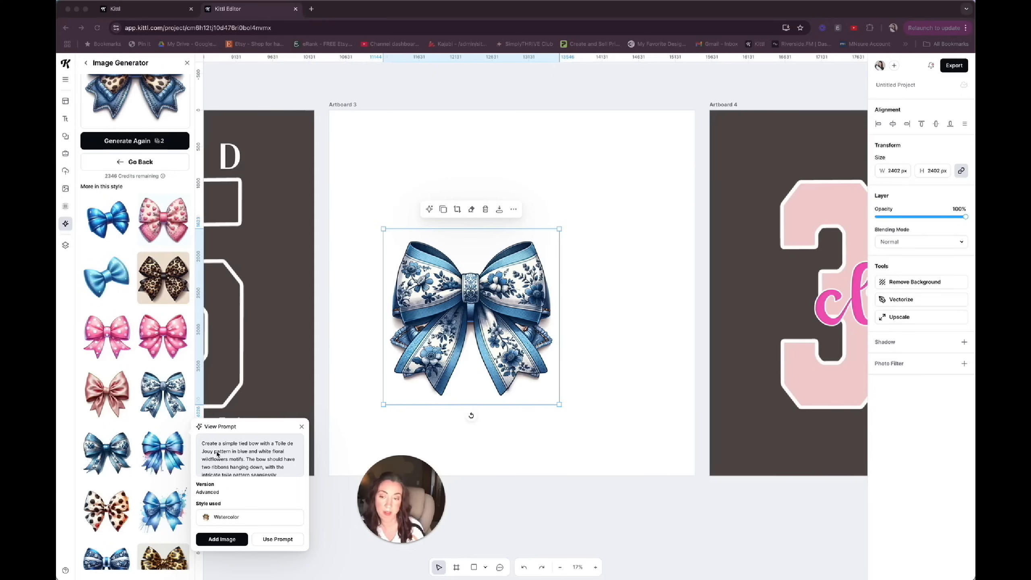
pyautogui.click(266, 540)
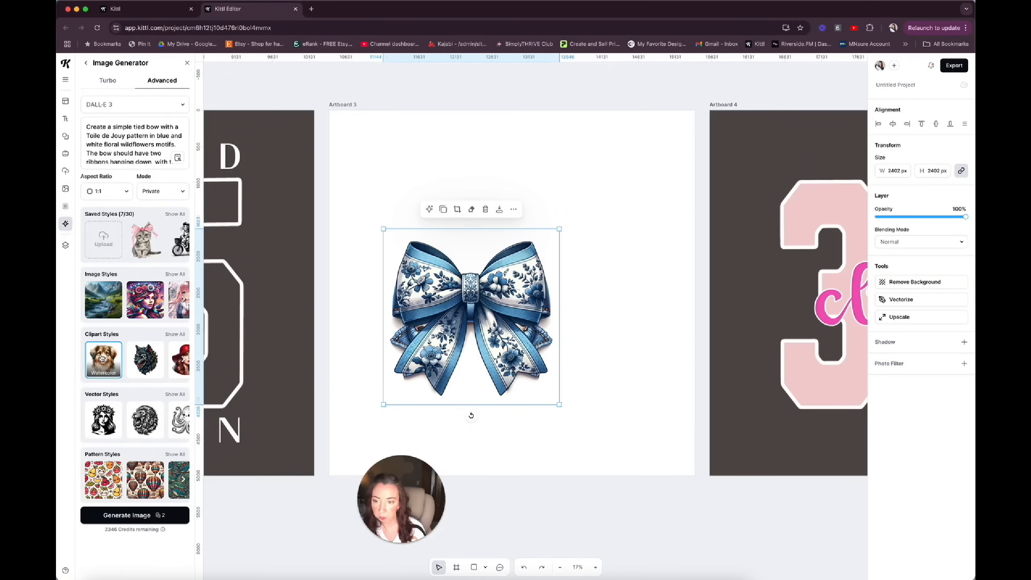
pyautogui.click(175, 350)
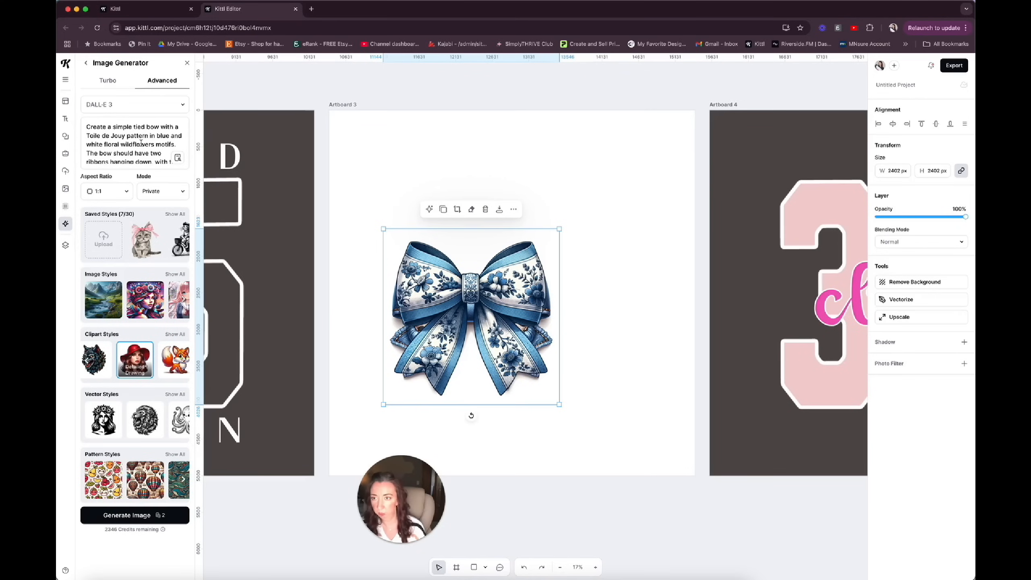
# Reword the start of the prompt to "a simple tied bow with a denim pattern and leopard print motifs".
pyautogui.moveTo(87, 135); pyautogui.dragTo(119, 137)
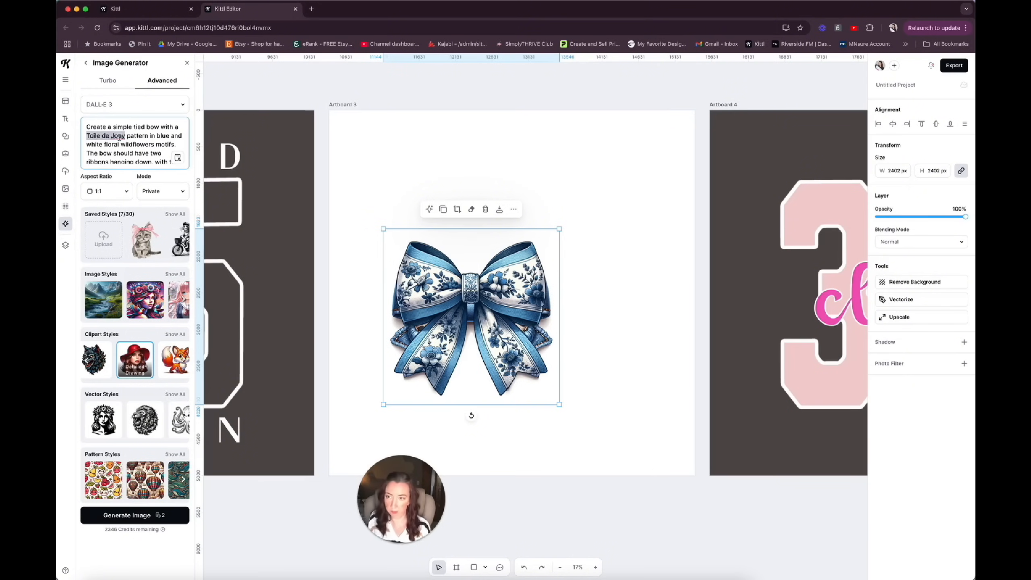
pyautogui.write('denim')
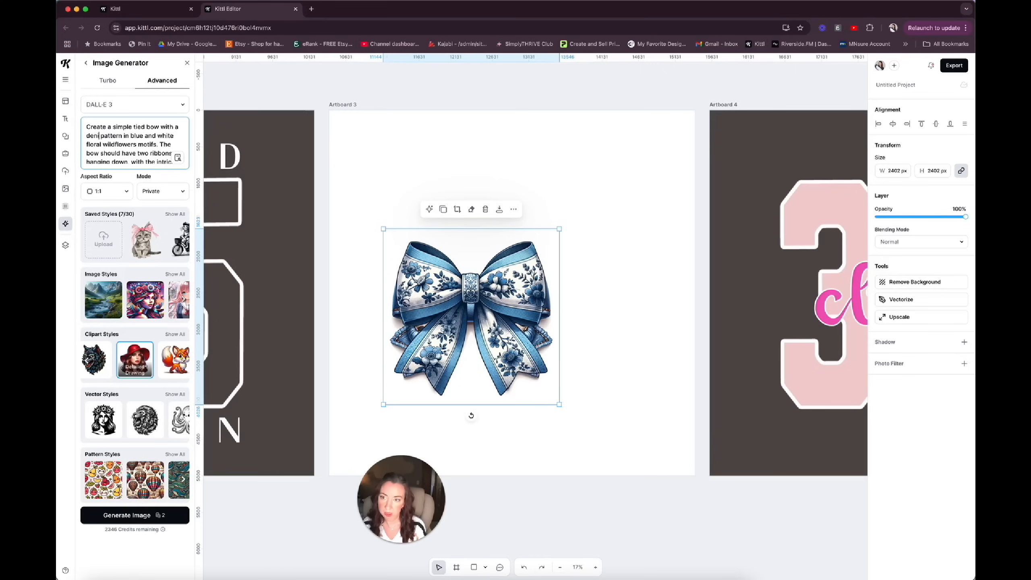
pyautogui.write('and ')
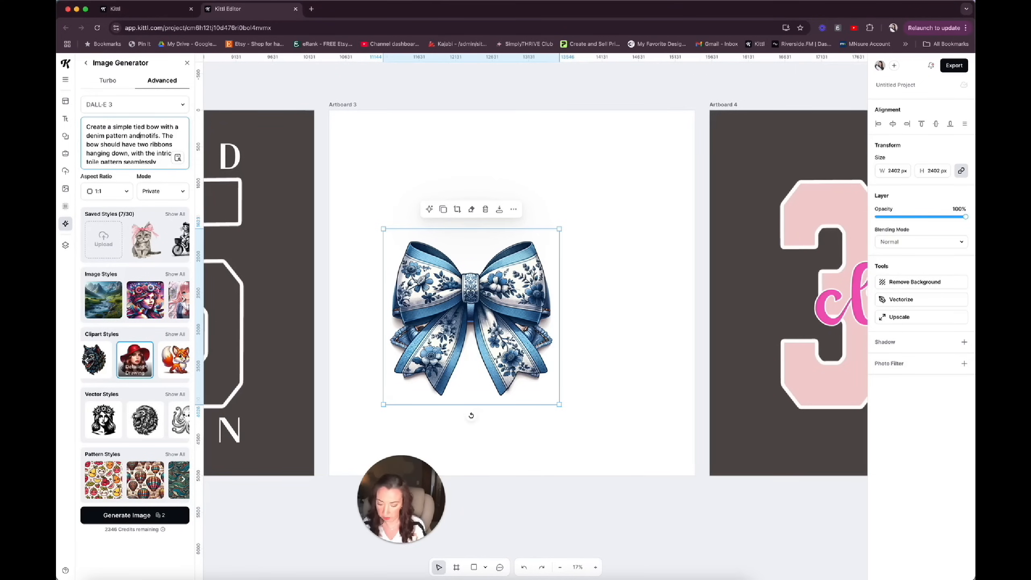
pyautogui.write('leopard p')
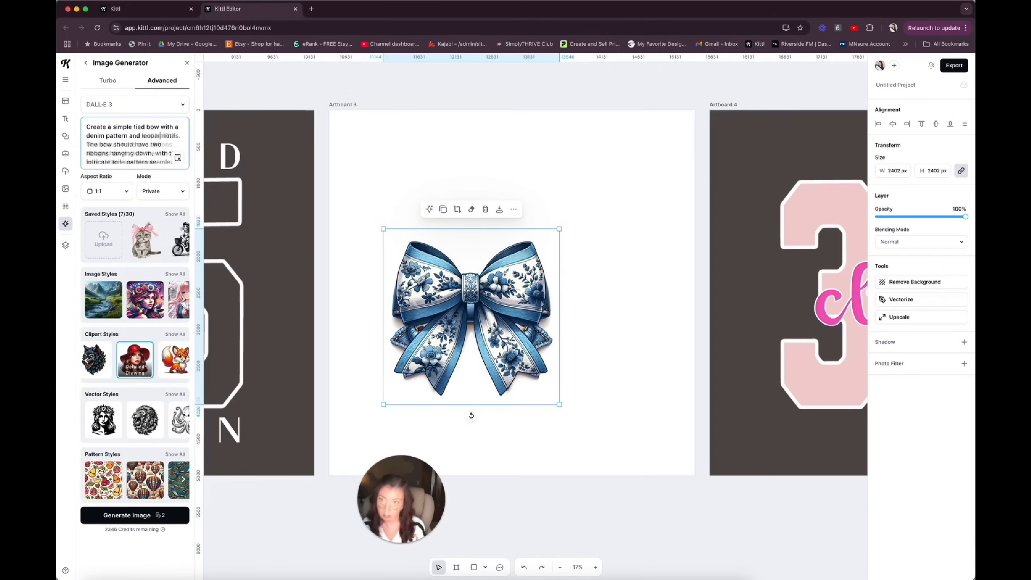
pyautogui.write('rint')
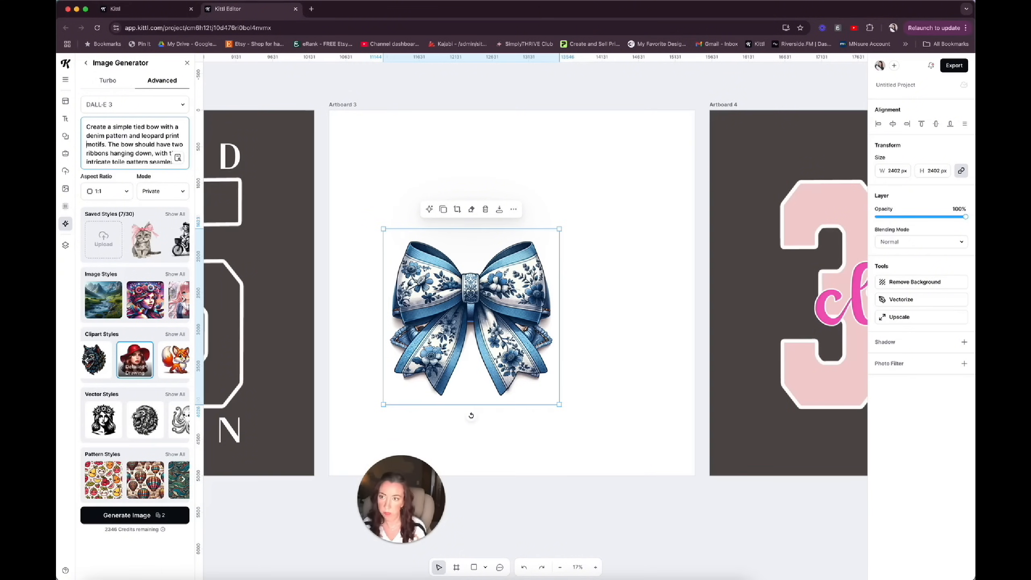
# Change the prompt's ending to "with the patterns seamlessly integrated into both the bow and the ribbon ends" and generate the image.
pyautogui.scroll(-2, 122, 143)
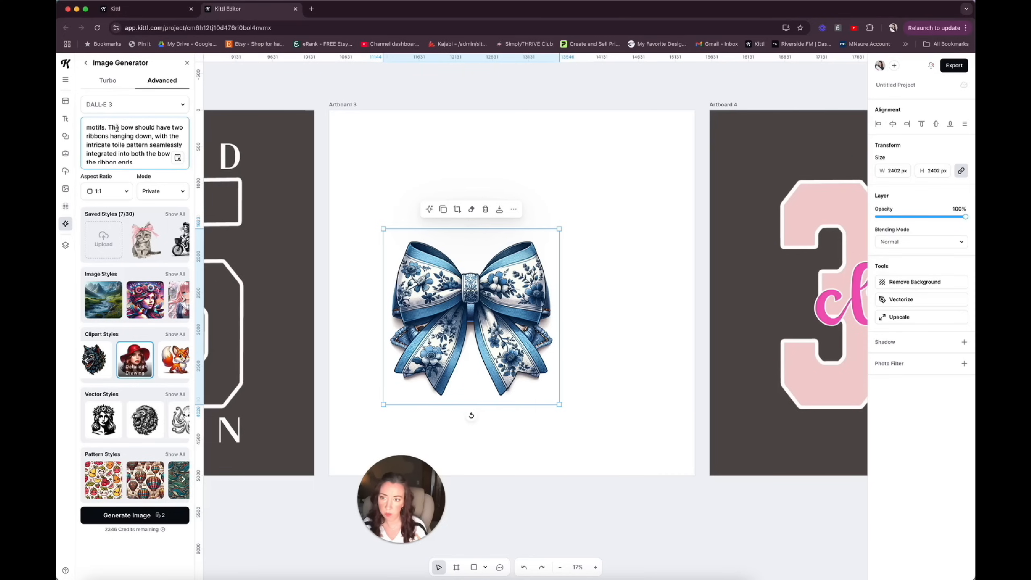
pyautogui.scroll(-2, 120, 140)
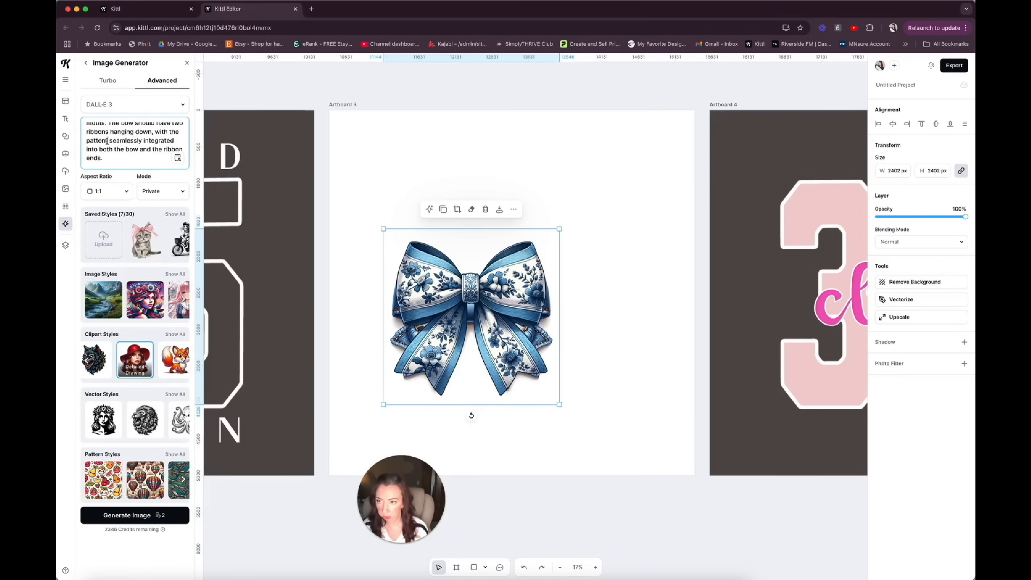
pyautogui.click(107, 141)
pyautogui.write('s')
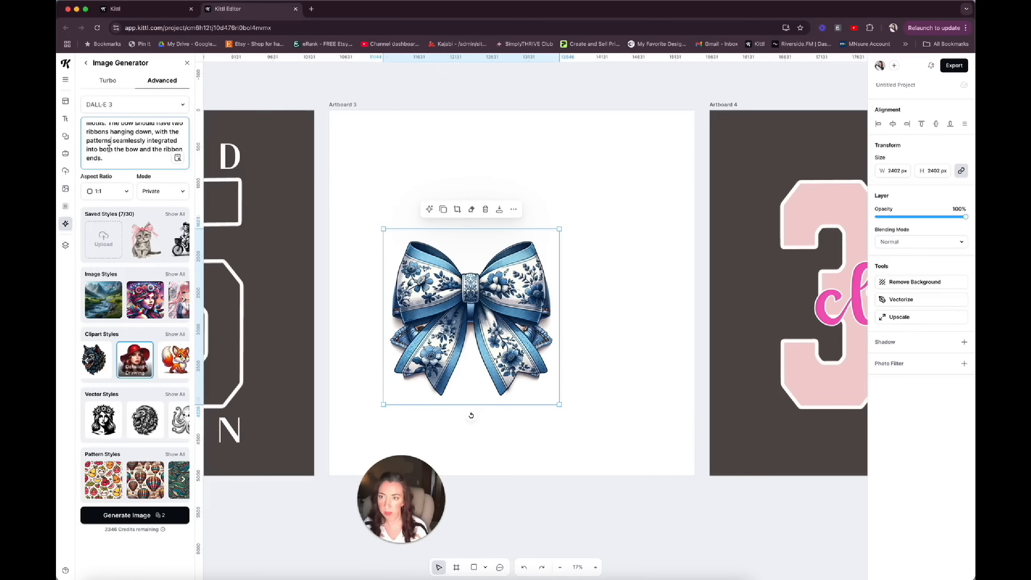
pyautogui.scroll(-2, 108, 148)
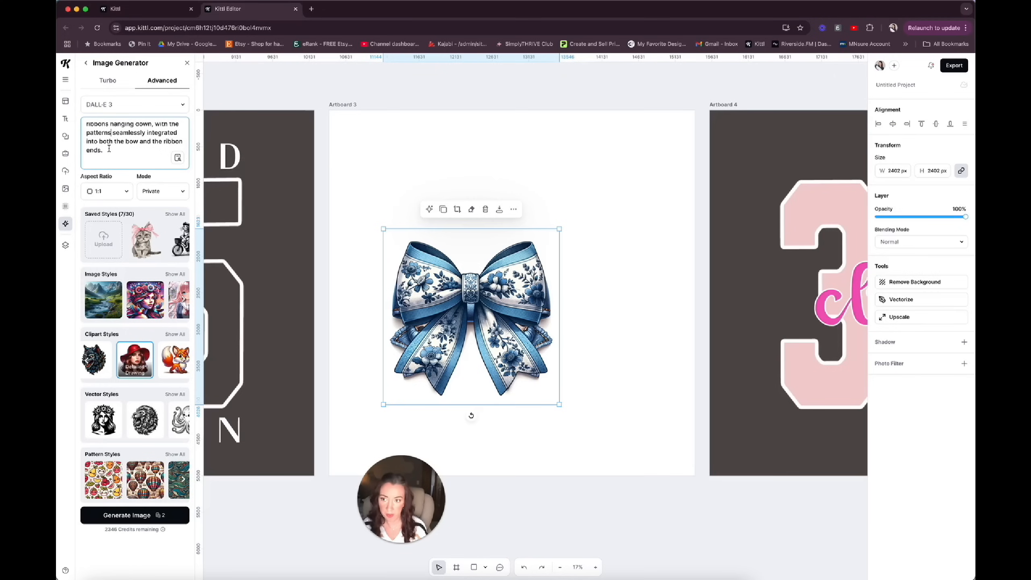
pyautogui.click(129, 515)
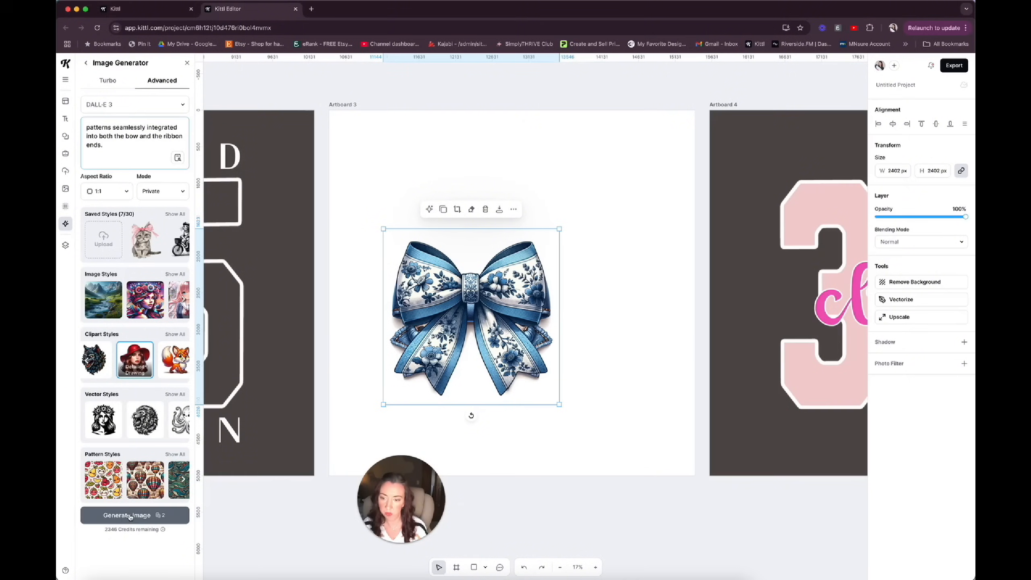
# Delete the blue floral bow, and shrink the first denim bow to about 1420 px in Artboard 3's upper-right corner.
pyautogui.click(486, 209)
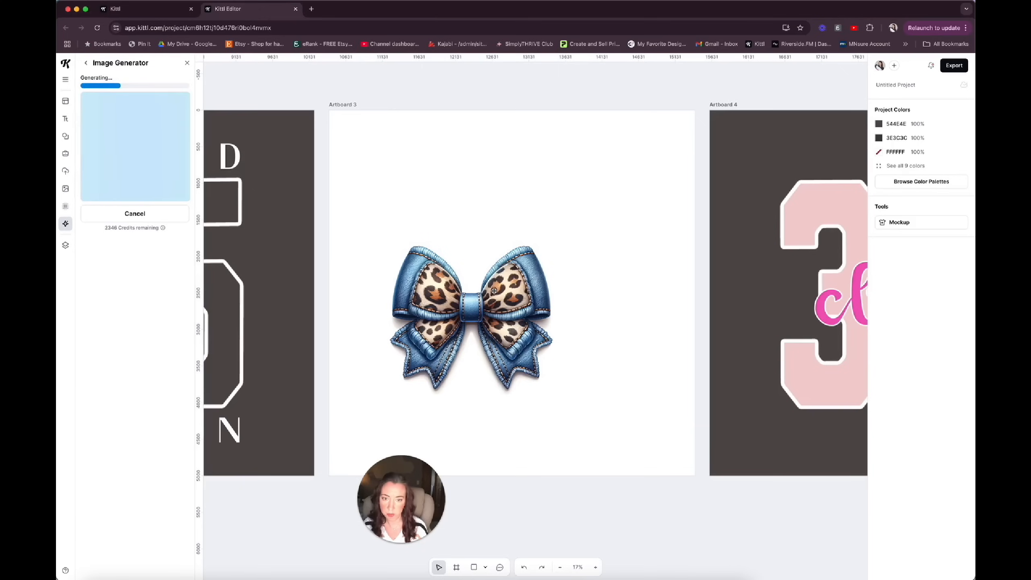
pyautogui.moveTo(521, 248); pyautogui.dragTo(622, 147)
pyautogui.moveTo(490, 294); pyautogui.dragTo(569, 226)
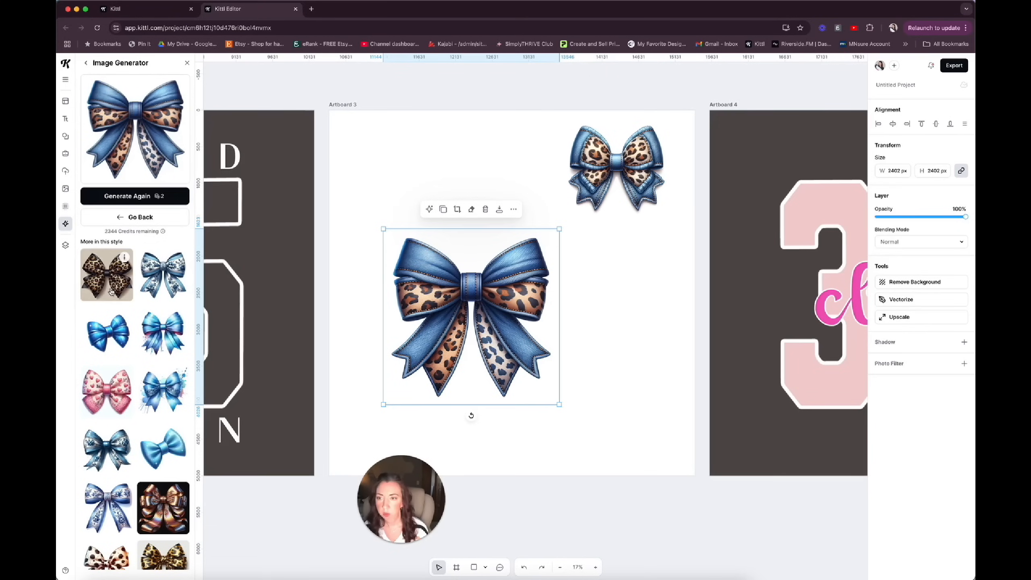
# Return to the prompt, replace "motifs" with "accent border", and generate further bow variations.
pyautogui.click(140, 217)
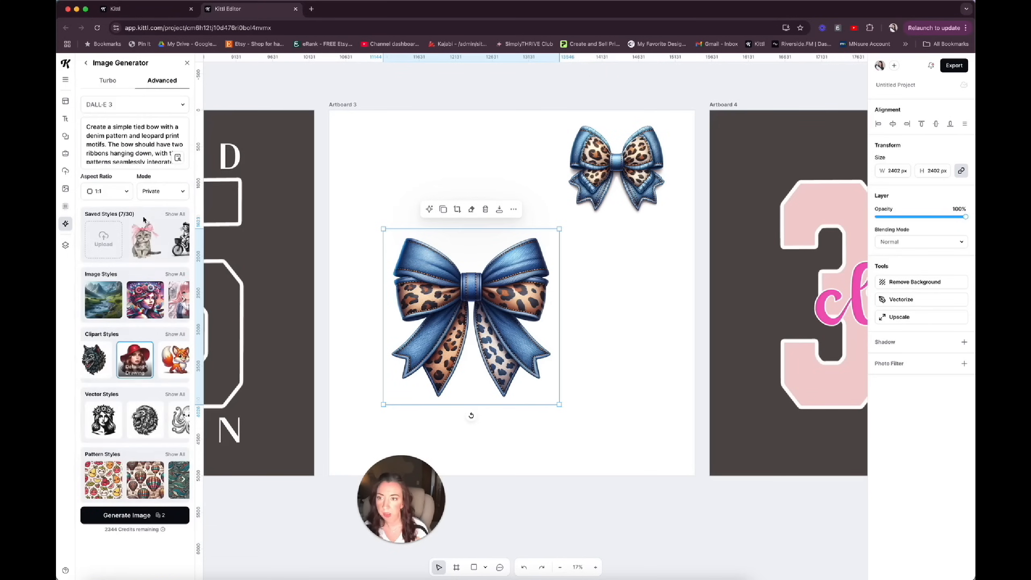
pyautogui.scroll(-1, 122, 147)
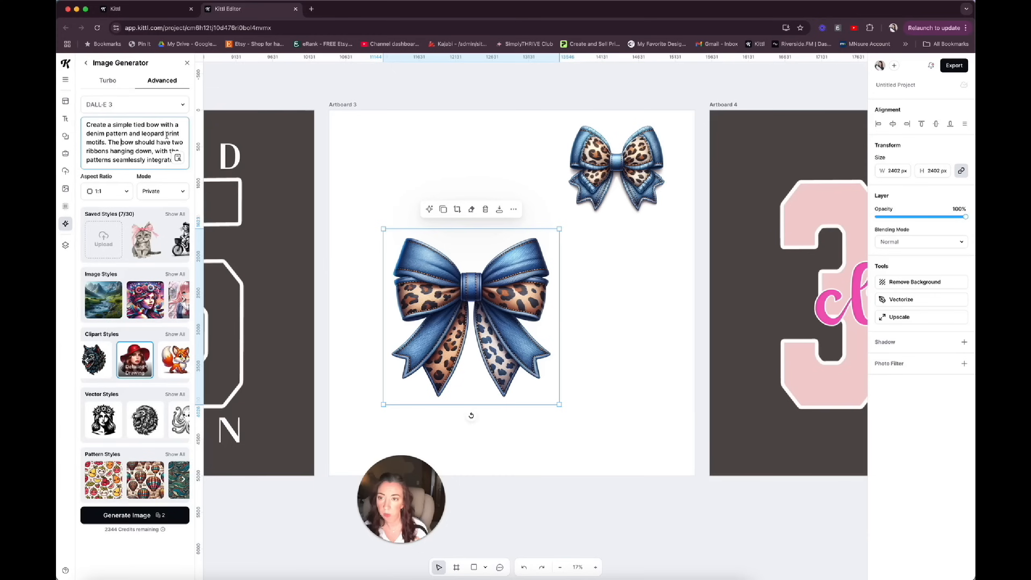
pyautogui.doubleClick(97, 140)
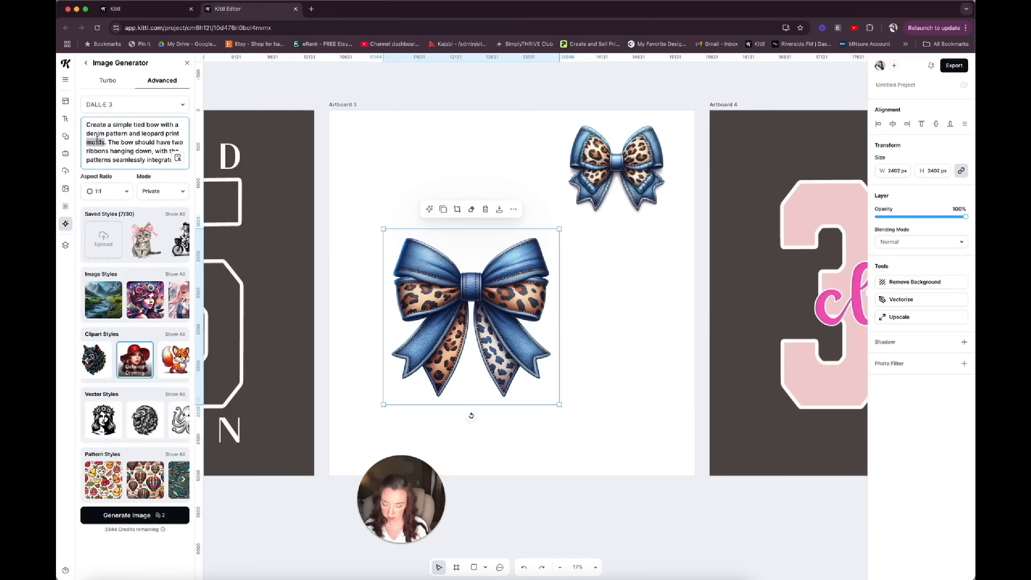
pyautogui.write('accent bow')
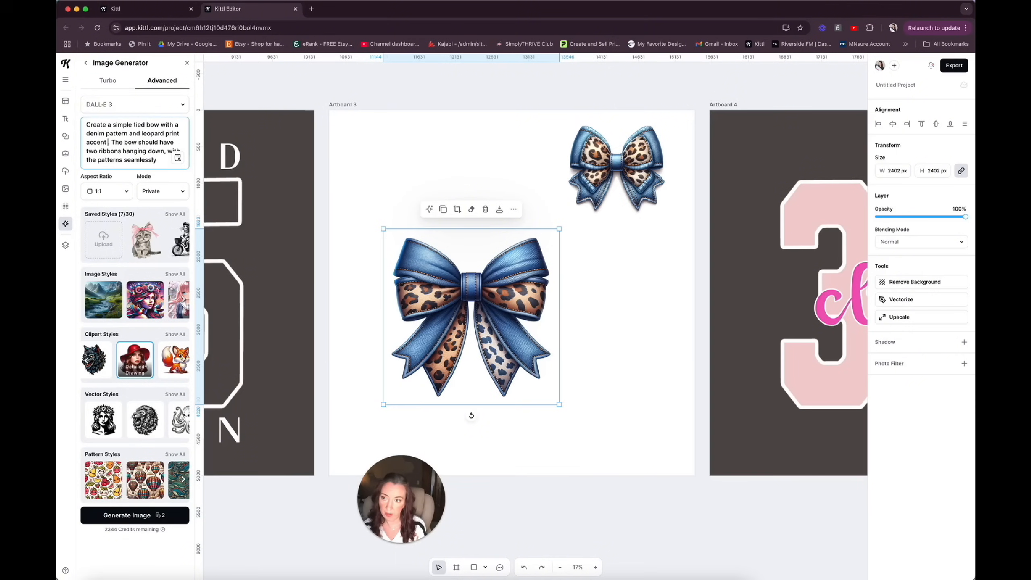
pyautogui.write('rder')
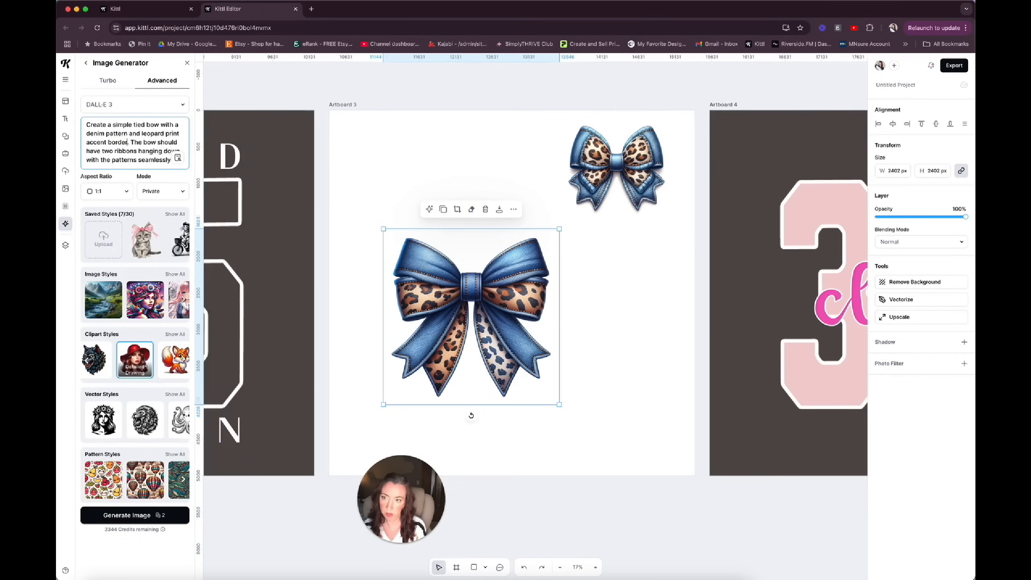
pyautogui.scroll(-2, 98, 142)
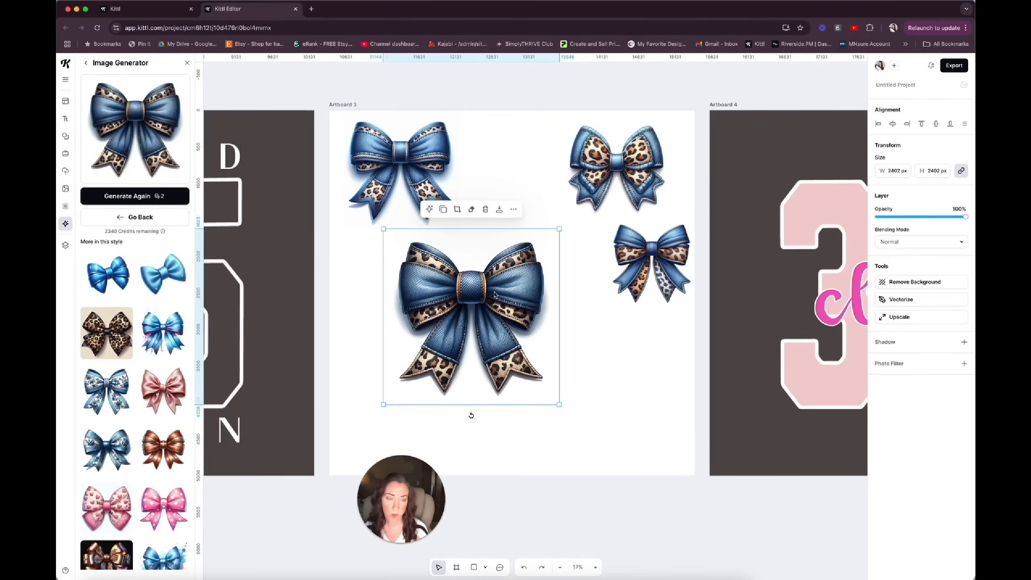
# Set Artboard 3's background to the light grey E0DBDB.
pyautogui.click(344, 105)
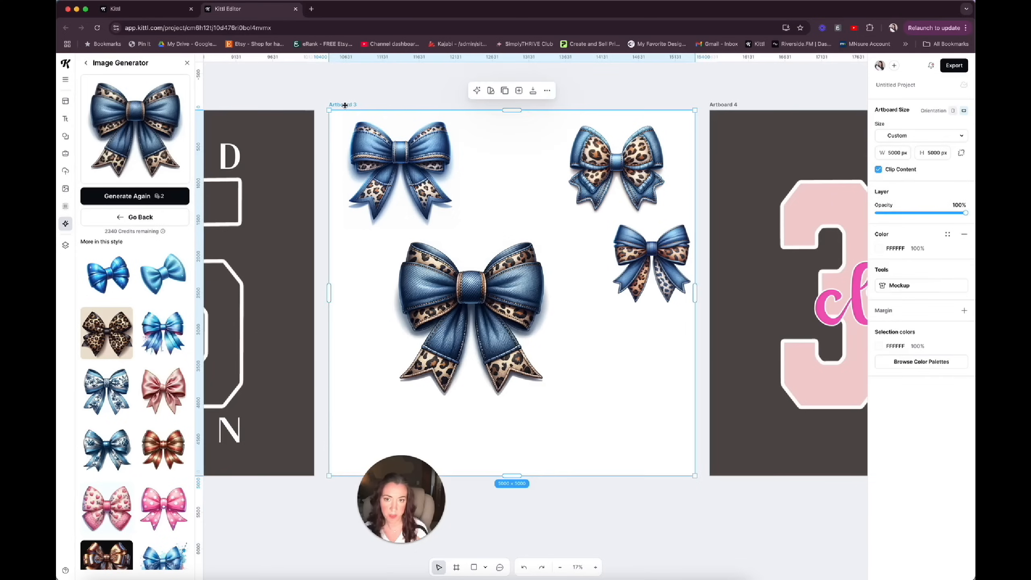
pyautogui.click(878, 248)
pyautogui.click(756, 282)
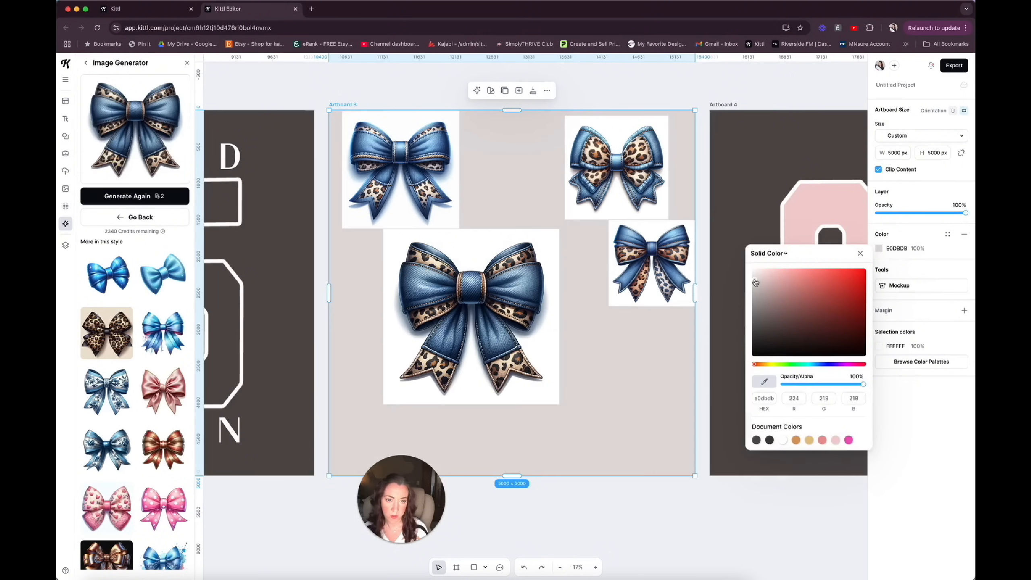
pyautogui.click(630, 337)
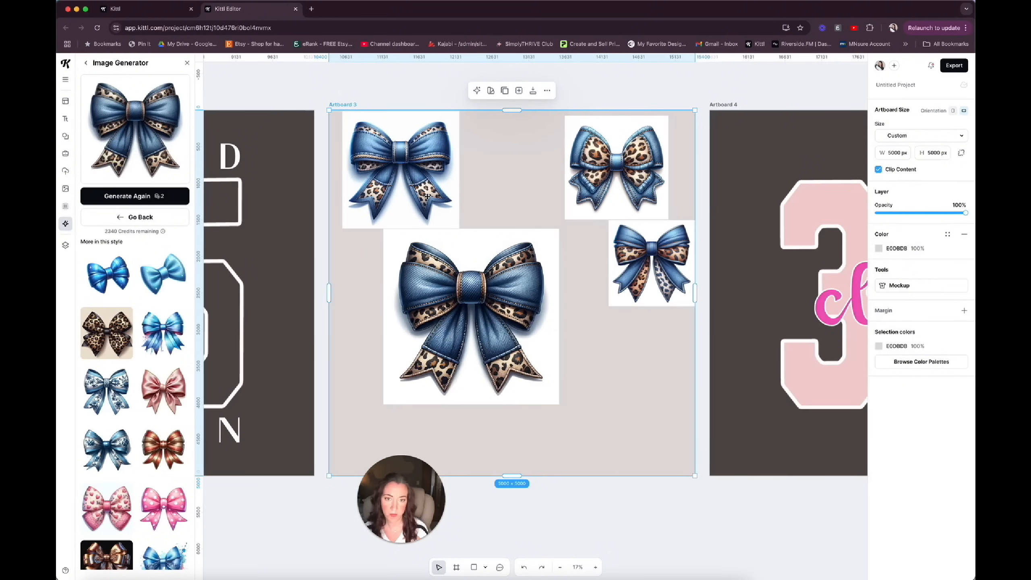
# Delete the three smaller bow variations around the large bow on Artboard 3.
pyautogui.click(400, 227)
pyautogui.press('Delete')
pyautogui.click(589, 179)
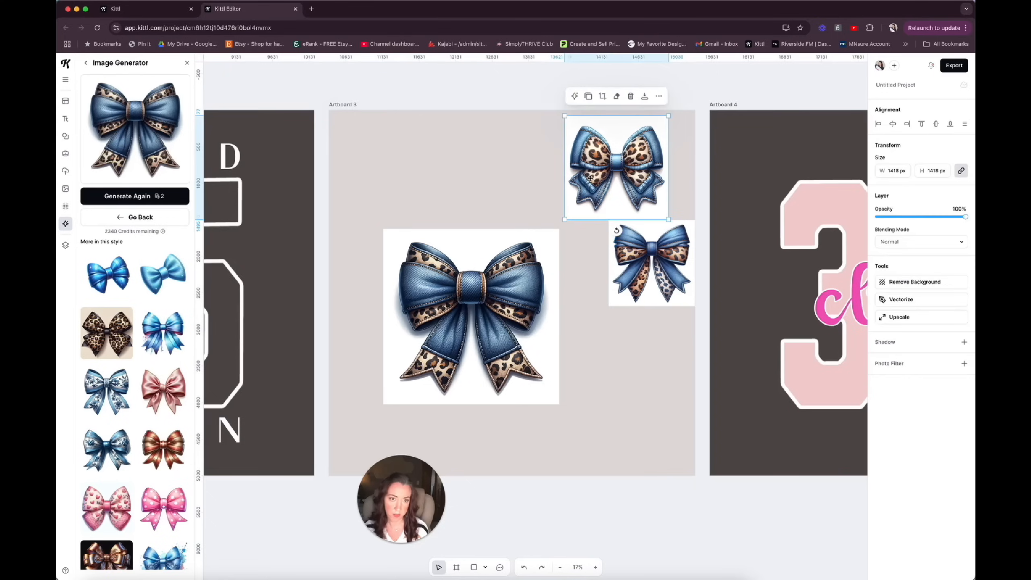
pyautogui.press('Delete')
pyautogui.click(652, 315)
pyautogui.press('Delete')
# Remove the white background from the remaining denim and leopard print bow.
pyautogui.click(513, 315)
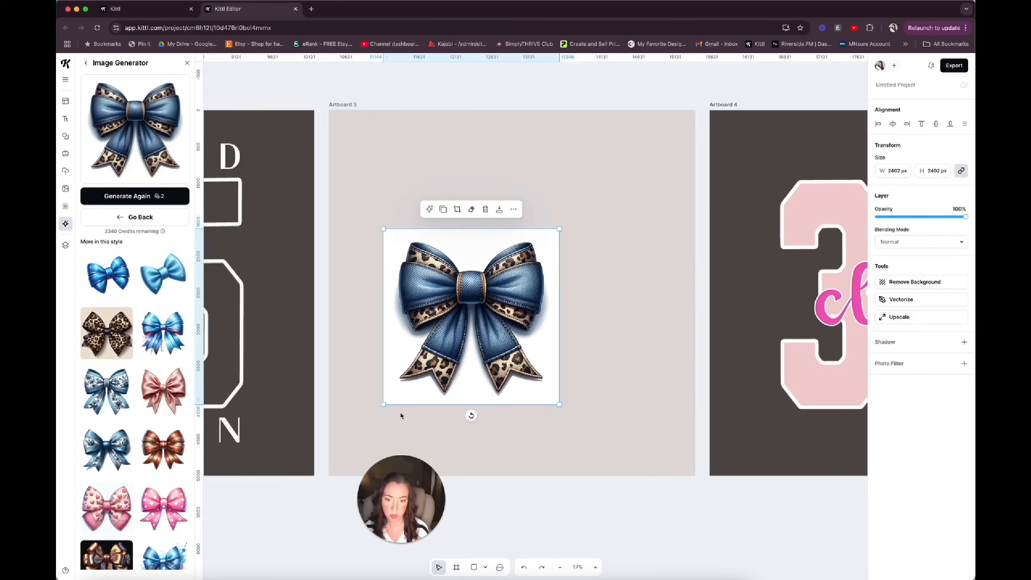
pyautogui.moveTo(401, 487); pyautogui.dragTo(296, 444)
pyautogui.click(526, 303)
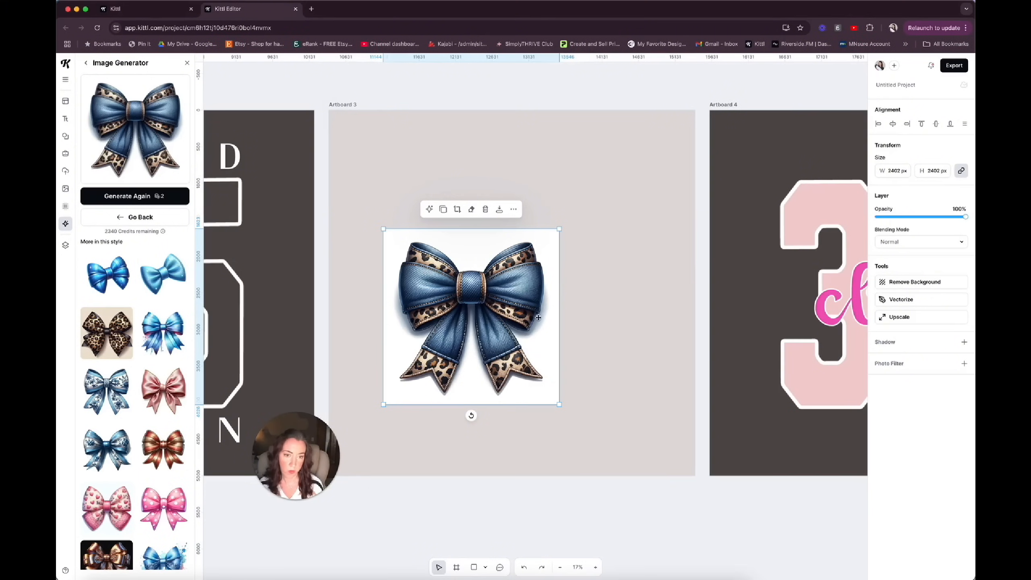
pyautogui.click(895, 286)
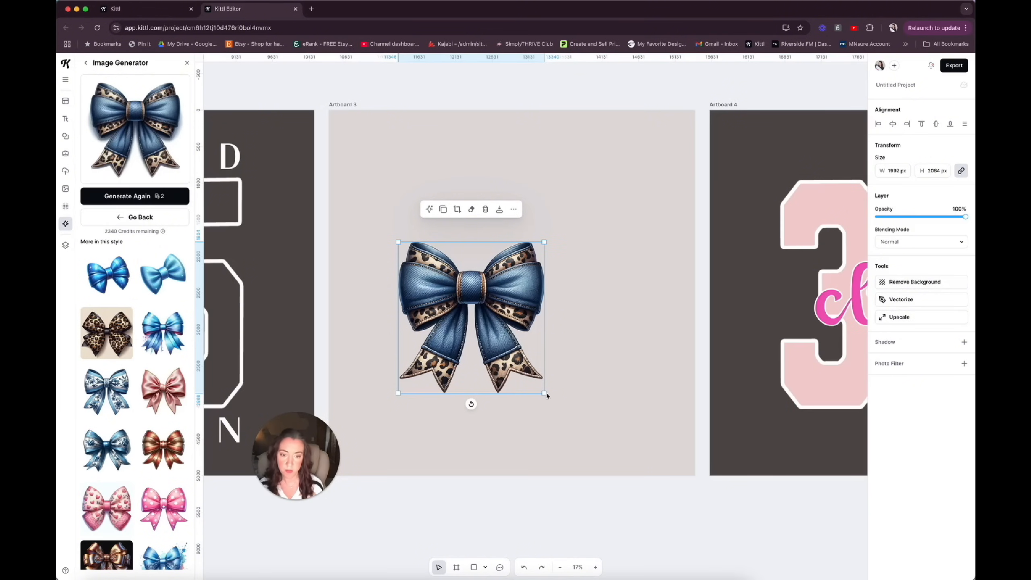
# Enlarge the bow to about 3450 px wide and move it near the middle of Artboard 3.
pyautogui.moveTo(546, 394); pyautogui.dragTo(609, 460)
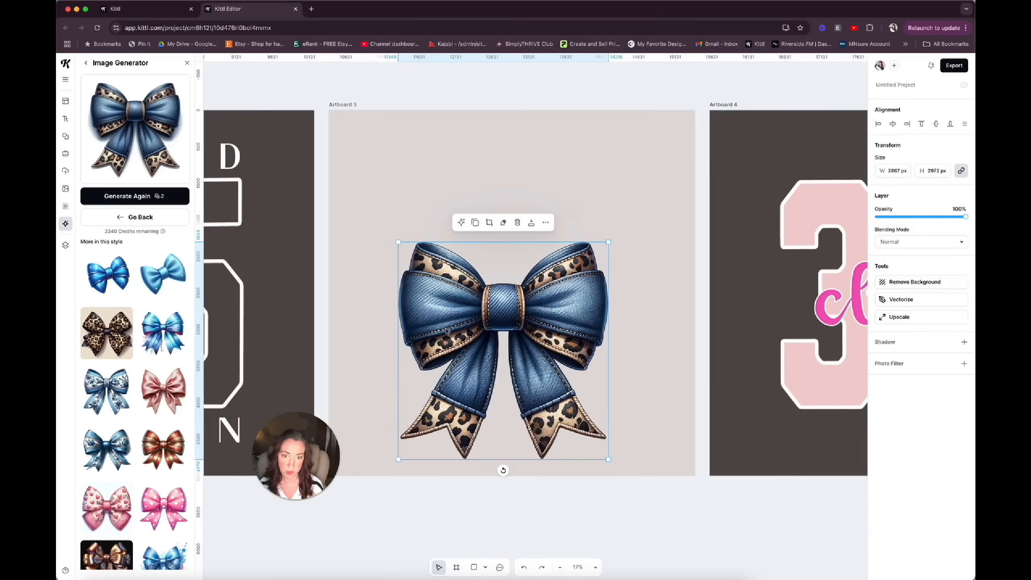
pyautogui.moveTo(397, 242); pyautogui.dragTo(356, 198)
pyautogui.moveTo(402, 282); pyautogui.dragTo(427, 250)
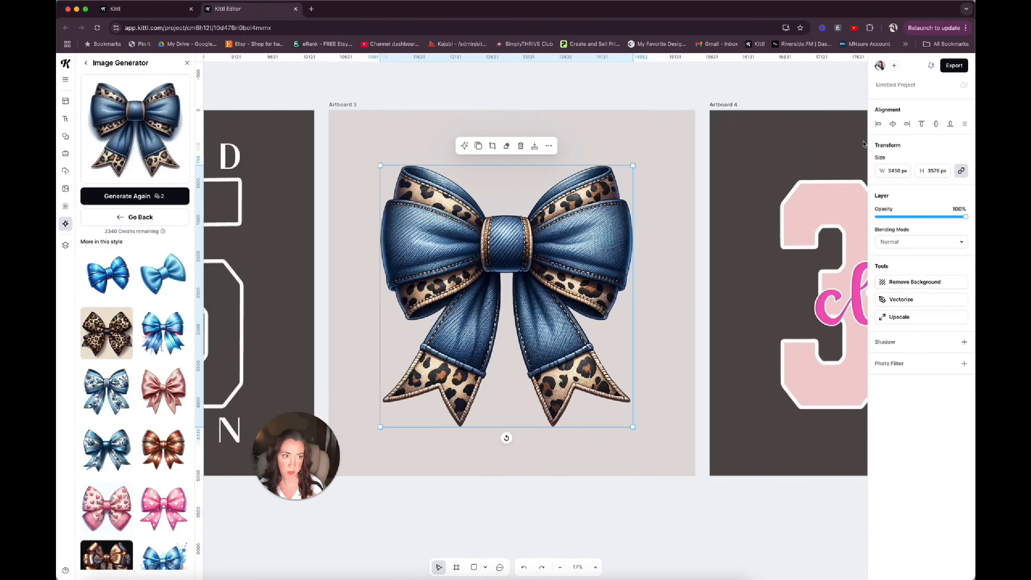
# Center the denim and leopard print bow horizontally and vertically on Artboard 3, and upscale its image.
pyautogui.click(893, 124)
pyautogui.click(936, 125)
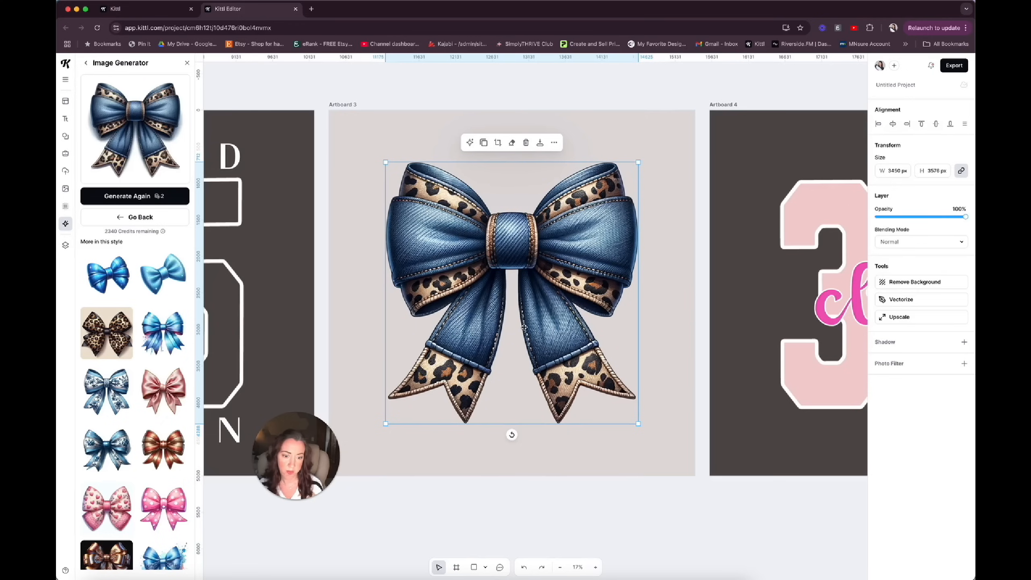
pyautogui.scroll(10, 524, 327)
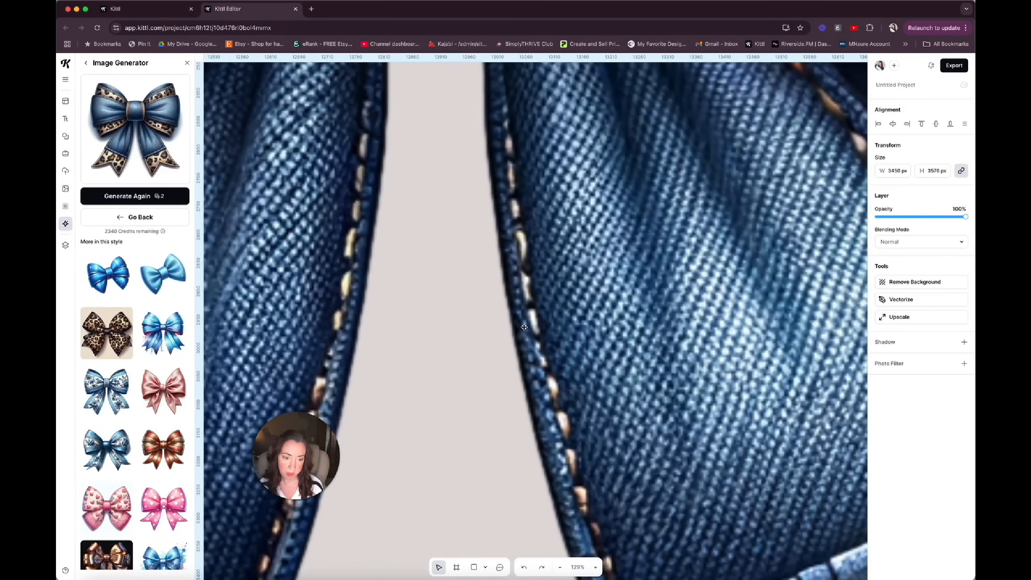
pyautogui.scroll(-5, 524, 327)
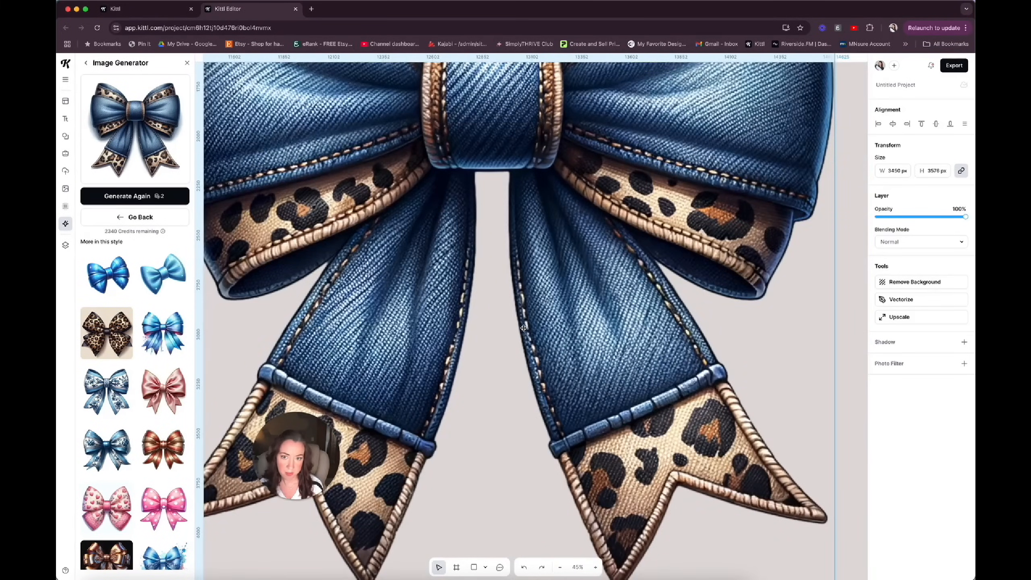
pyautogui.scroll(2, 524, 327)
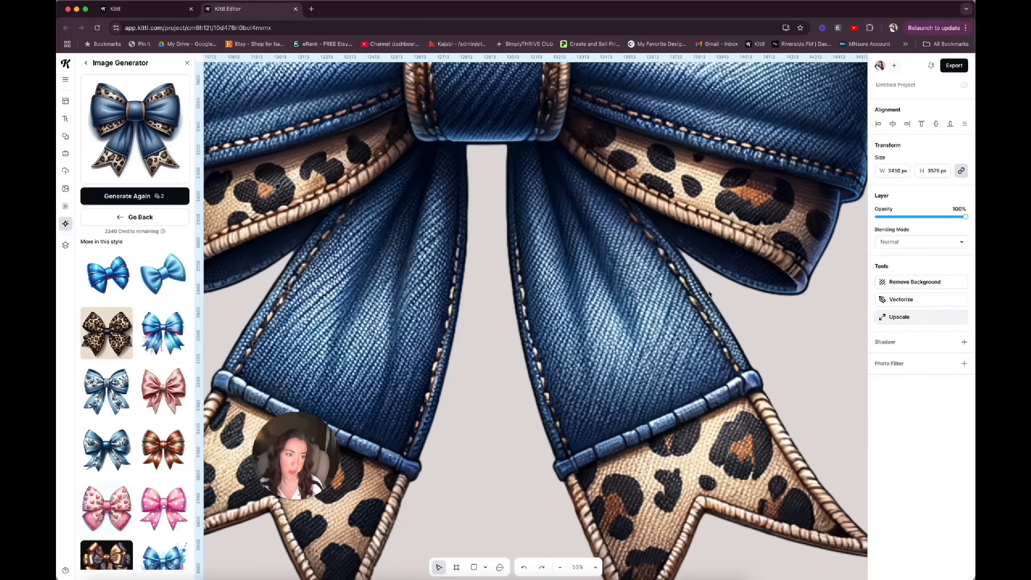
pyautogui.click(894, 320)
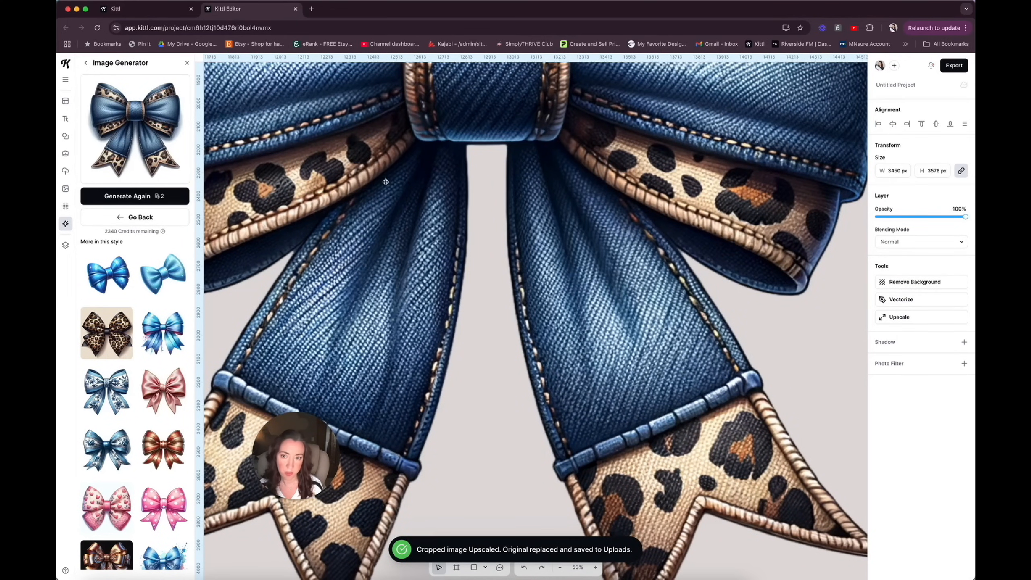
pyautogui.scroll(-10, 617, 239)
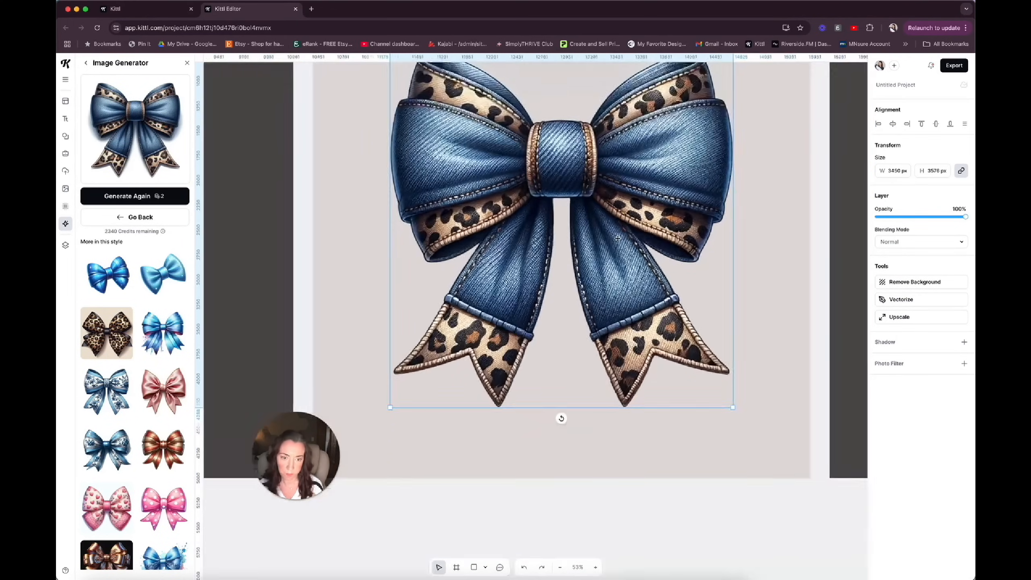
pyautogui.scroll(8, 617, 238)
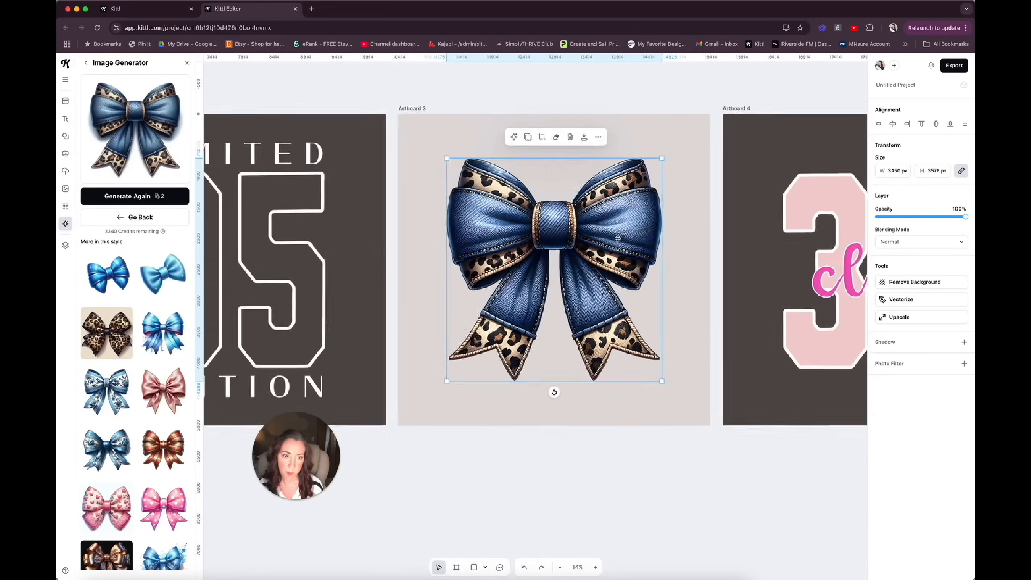
pyautogui.scroll(5, 618, 239)
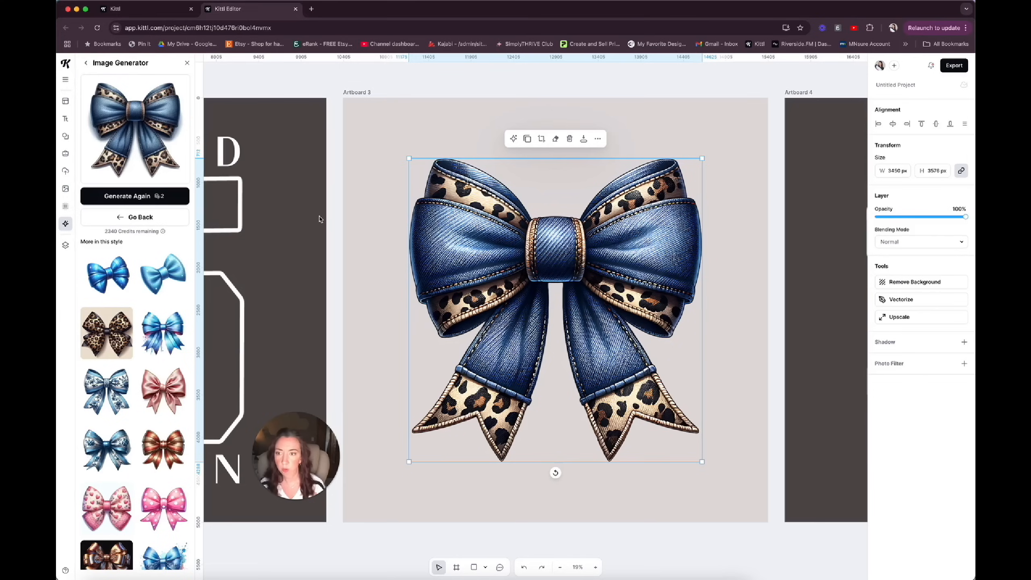
pyautogui.click(357, 163)
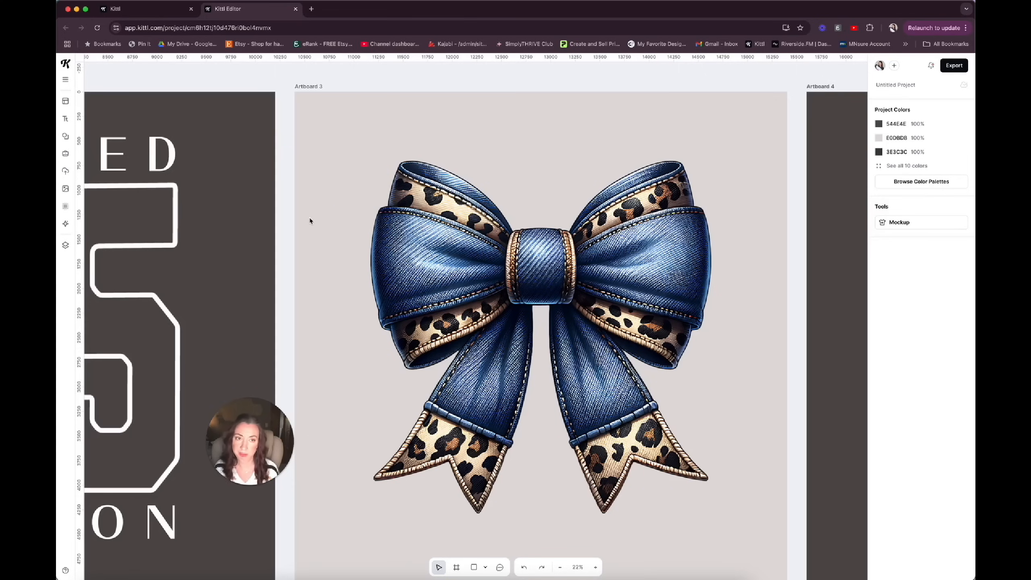
# Add a text line just above the bow's left loop on Artboard 3 reading "tying up my twenties".
pyautogui.press('super+v')
pyautogui.moveTo(404, 153); pyautogui.dragTo(378, 155)
pyautogui.doubleClick(421, 148)
pyautogui.click(421, 149)
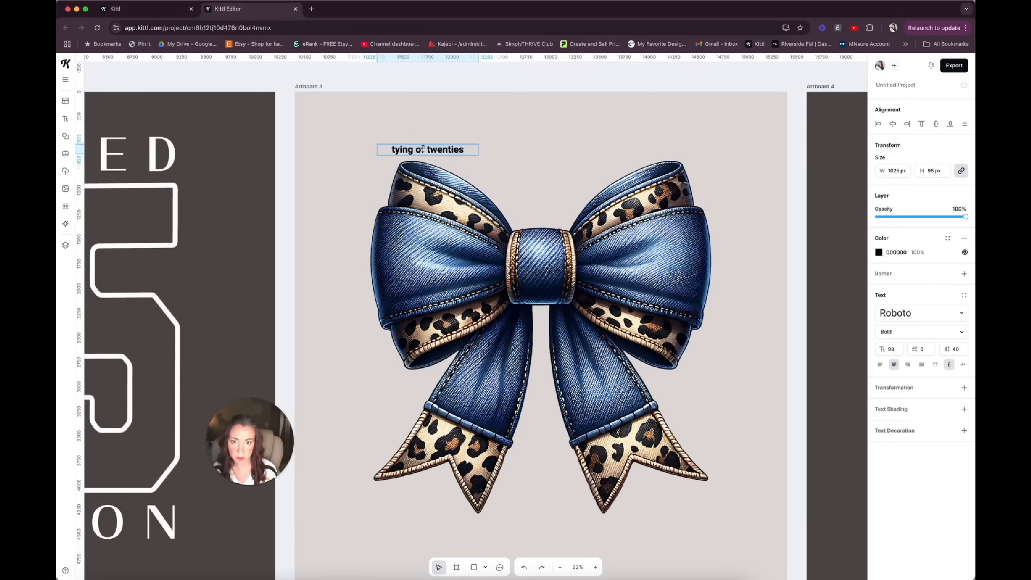
pyautogui.doubleClick(423, 148)
pyautogui.write('up my')
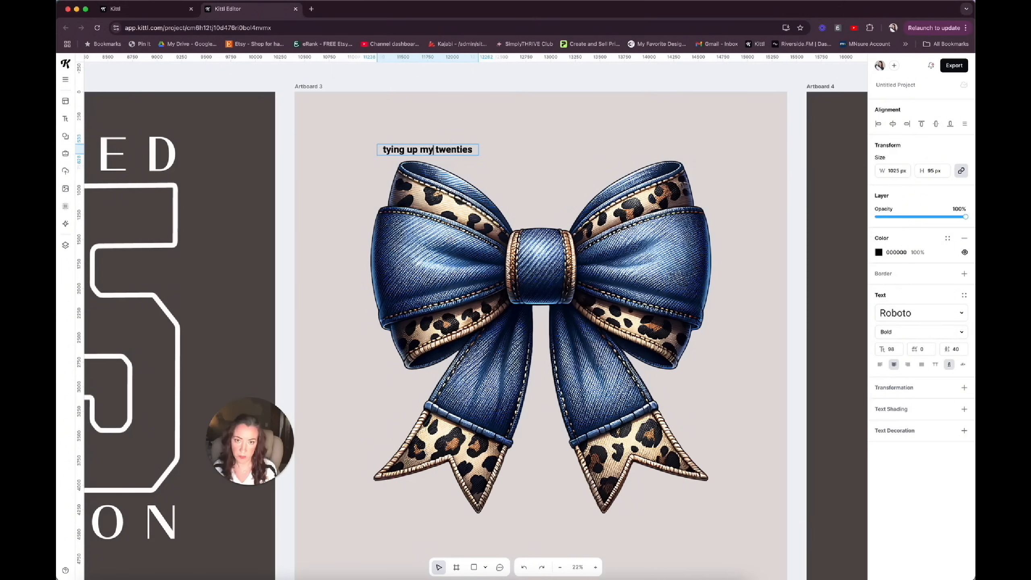
pyautogui.press('Escape')
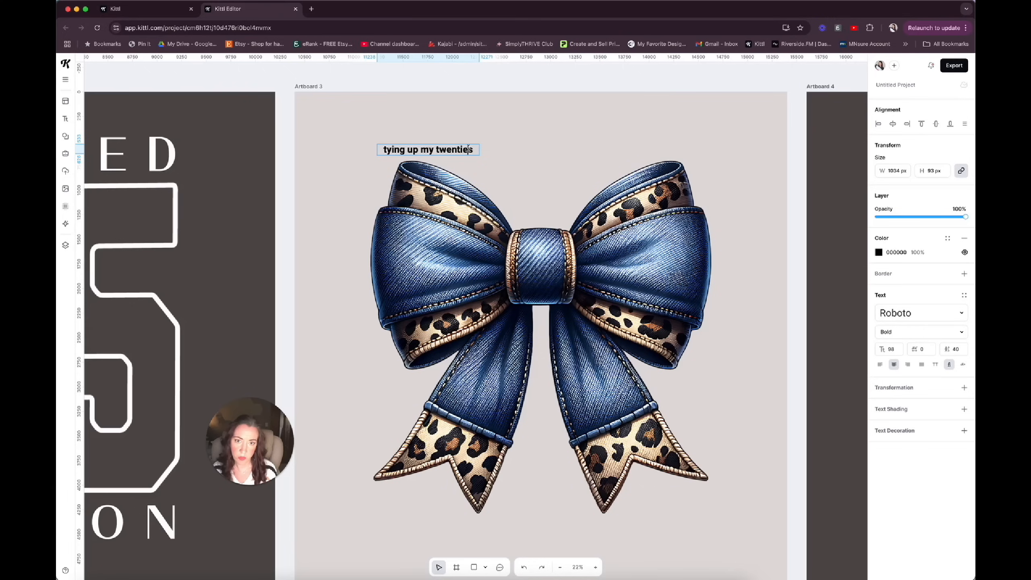
# Try the script typefaces Bulgaria, Acro Script, Arianna, Birthstone and Brismate on the "tying up my twenties" text.
pyautogui.click(495, 152)
pyautogui.click(471, 148)
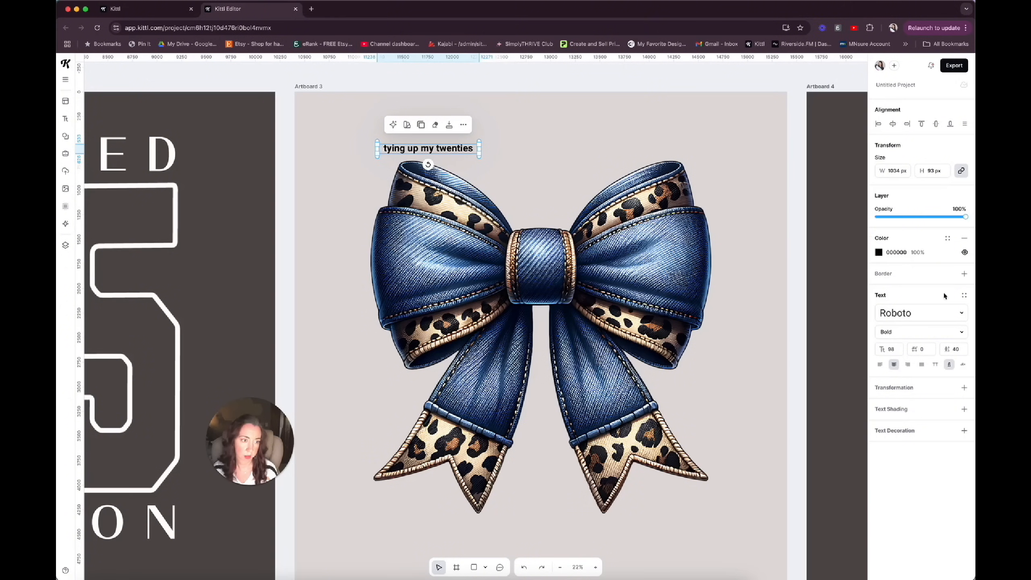
pyautogui.click(963, 313)
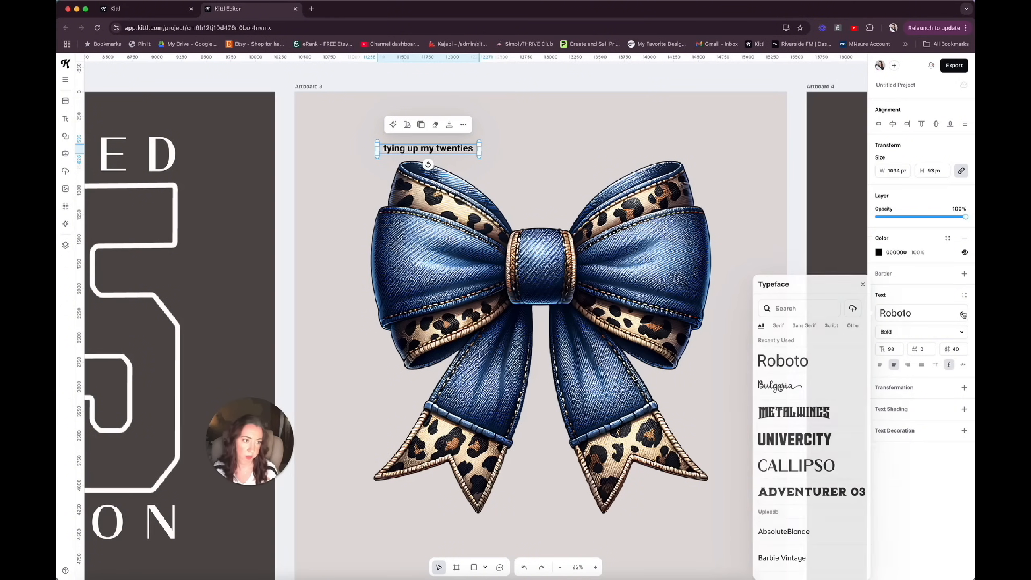
pyautogui.click(806, 386)
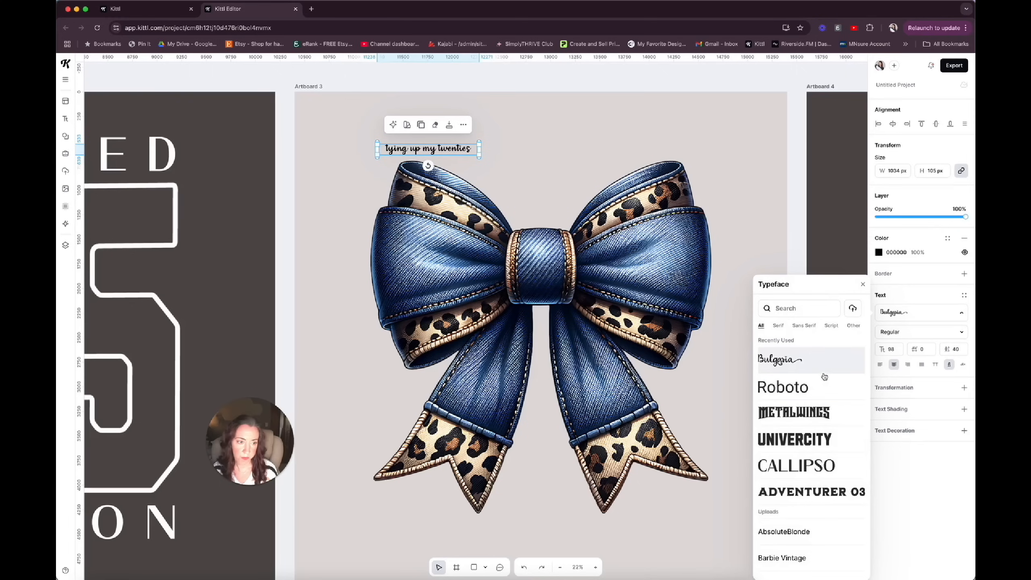
pyautogui.click(831, 325)
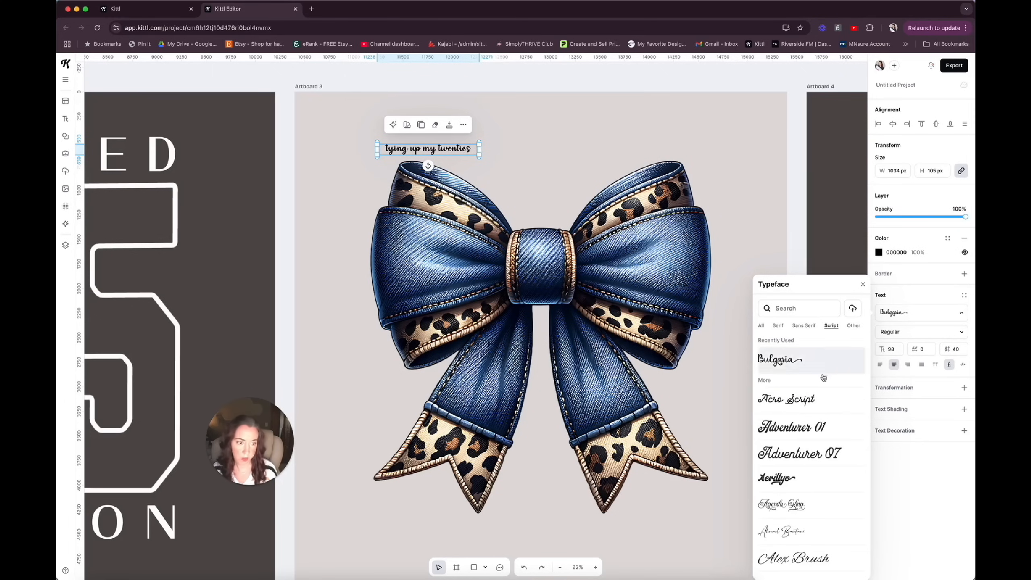
pyautogui.click(817, 404)
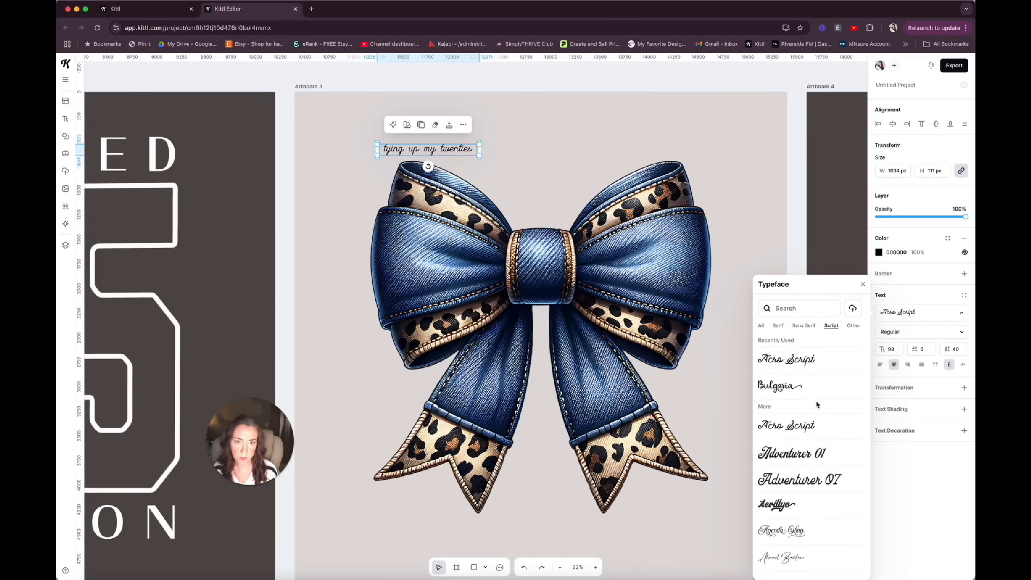
pyautogui.scroll(-10, 810, 406)
pyautogui.click(804, 408)
pyautogui.scroll(-5, 805, 408)
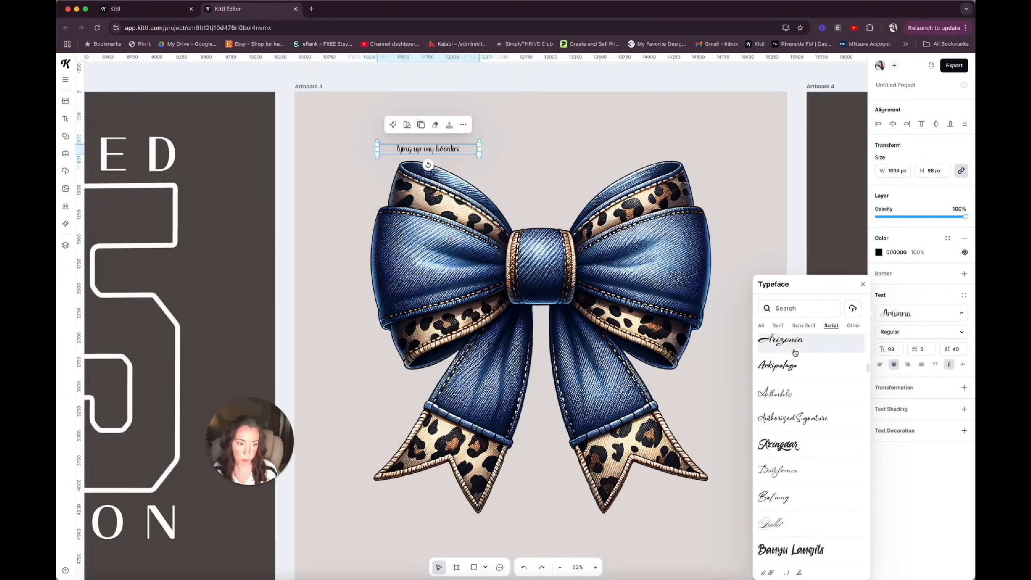
pyautogui.scroll(-4, 794, 354)
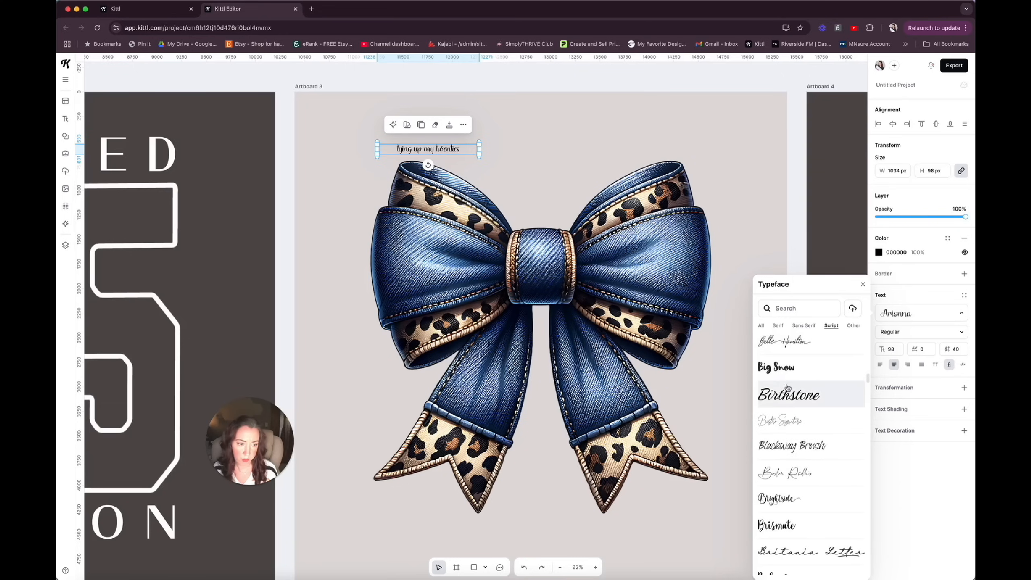
pyautogui.click(785, 400)
pyautogui.scroll(-3, 786, 414)
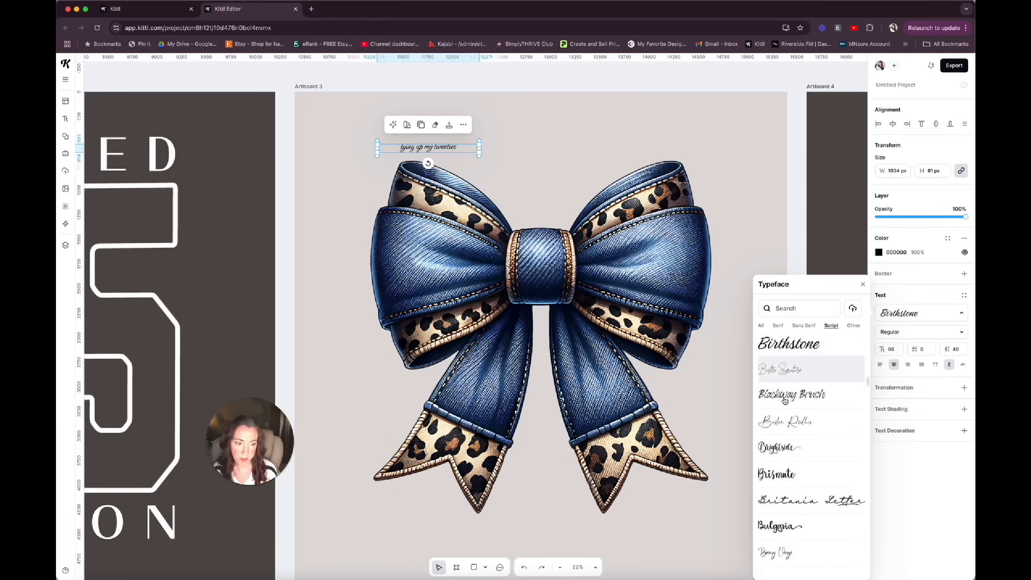
pyautogui.click(786, 431)
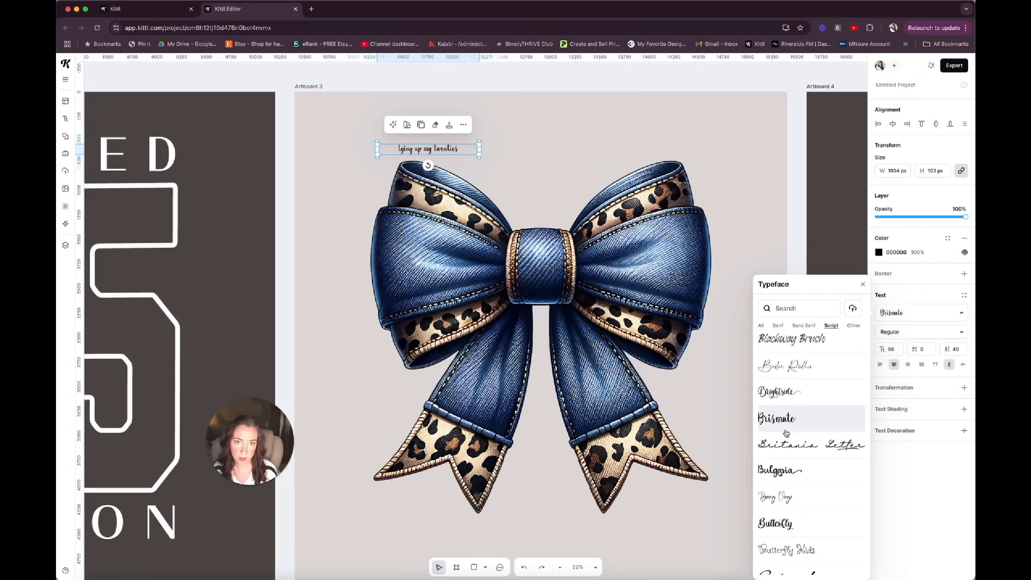
pyautogui.scroll(-2, 786, 433)
pyautogui.click(787, 406)
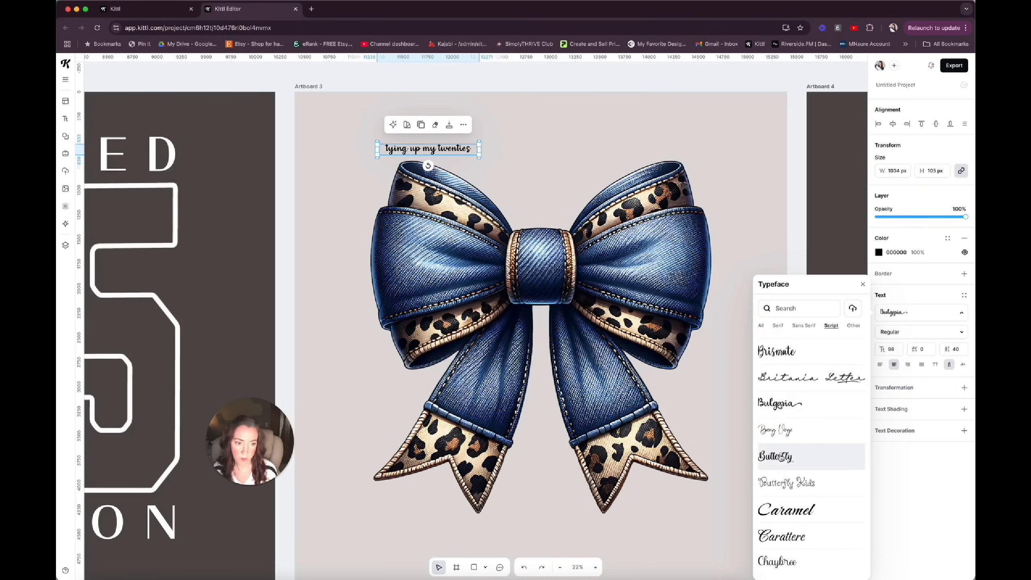
# Set the "tying up my twenties" text to the Halmera typeface and enlarge it to size 147.
pyautogui.scroll(-10, 780, 462)
pyautogui.click(783, 489)
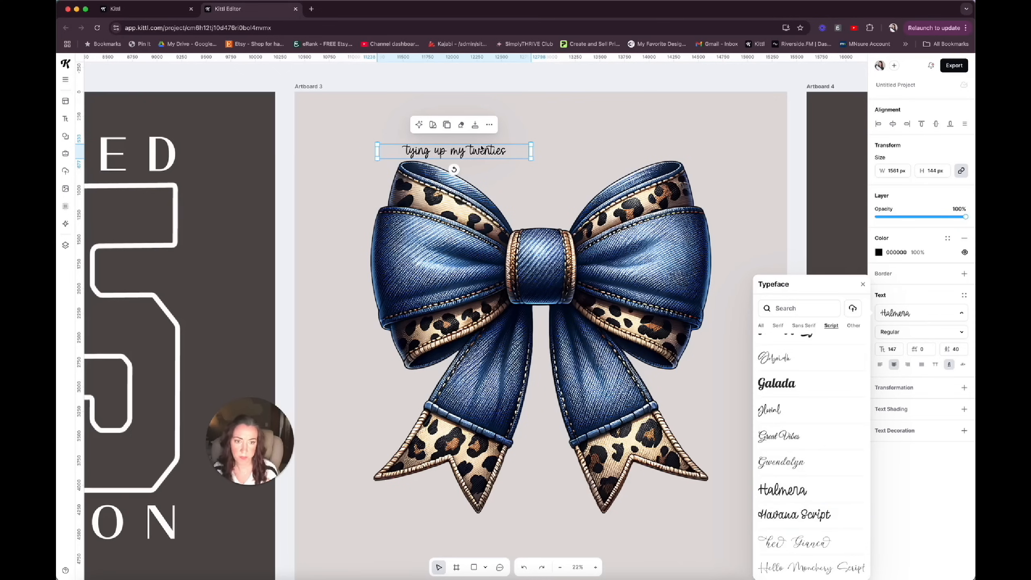
# Extend the text to three repetitions of "tying up my twenties" and widen its box to 3468 px to fit one line.
pyautogui.doubleClick(448, 152)
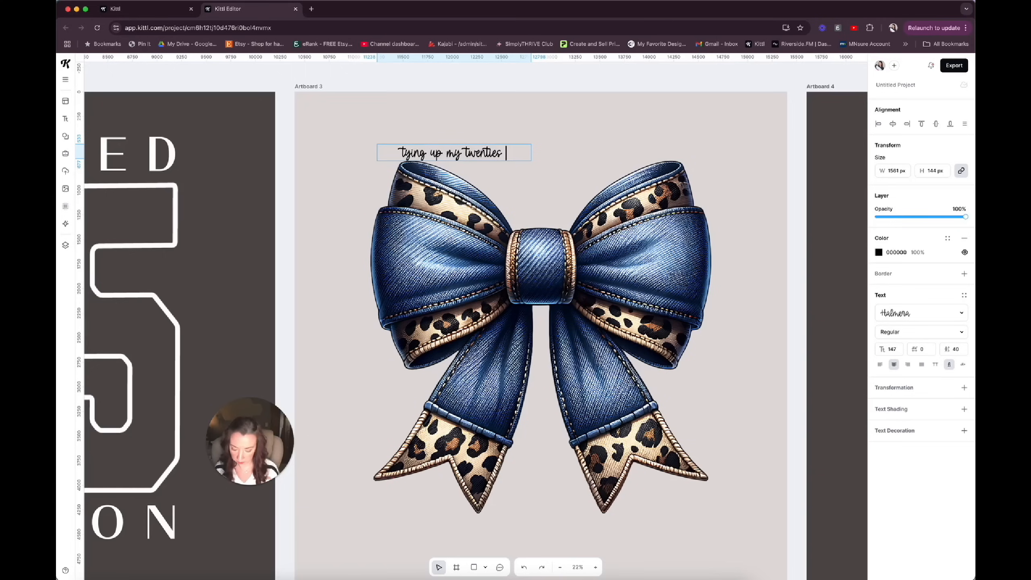
pyautogui.write('tying up my twenties')
pyautogui.press('Escape')
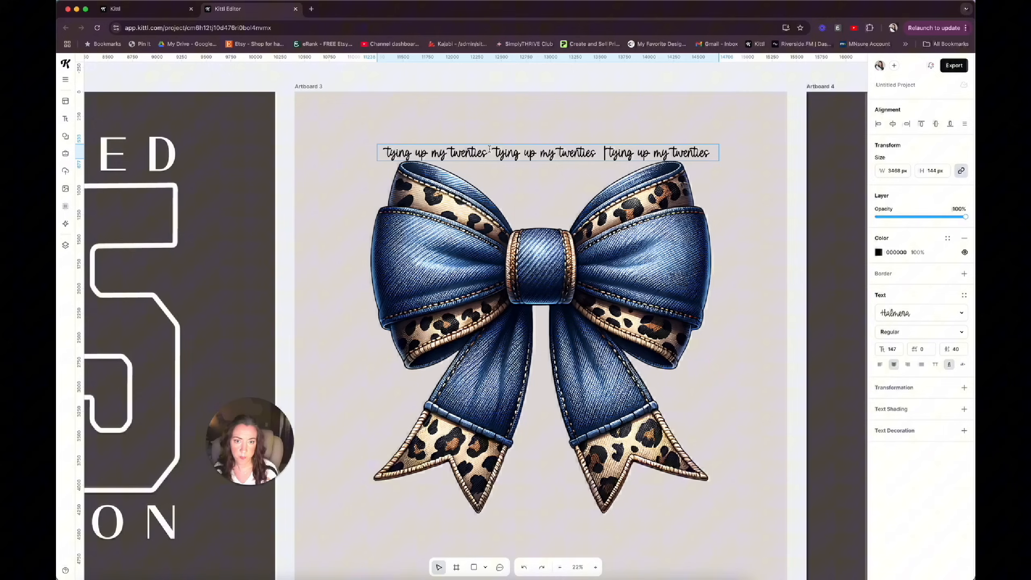
pyautogui.click(493, 153)
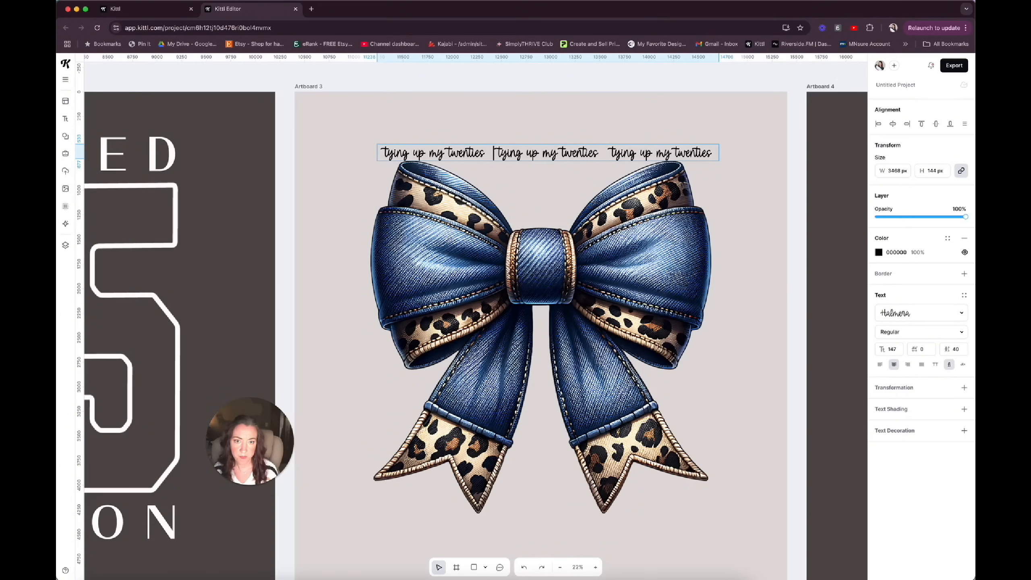
pyautogui.press('Escape')
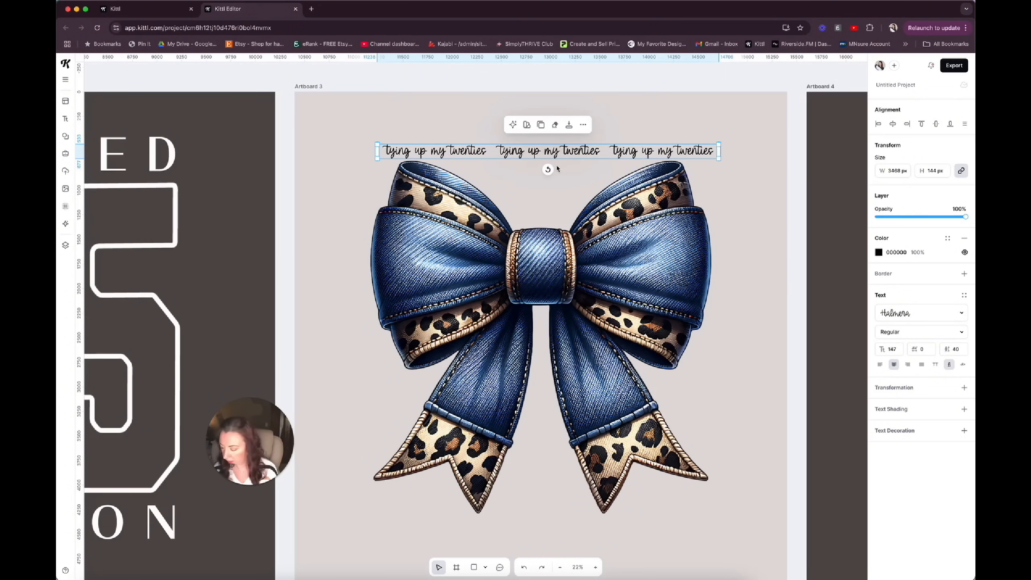
# Center the repeated text line horizontally on Artboard 3.
pyautogui.click(646, 212)
pyautogui.click(672, 153)
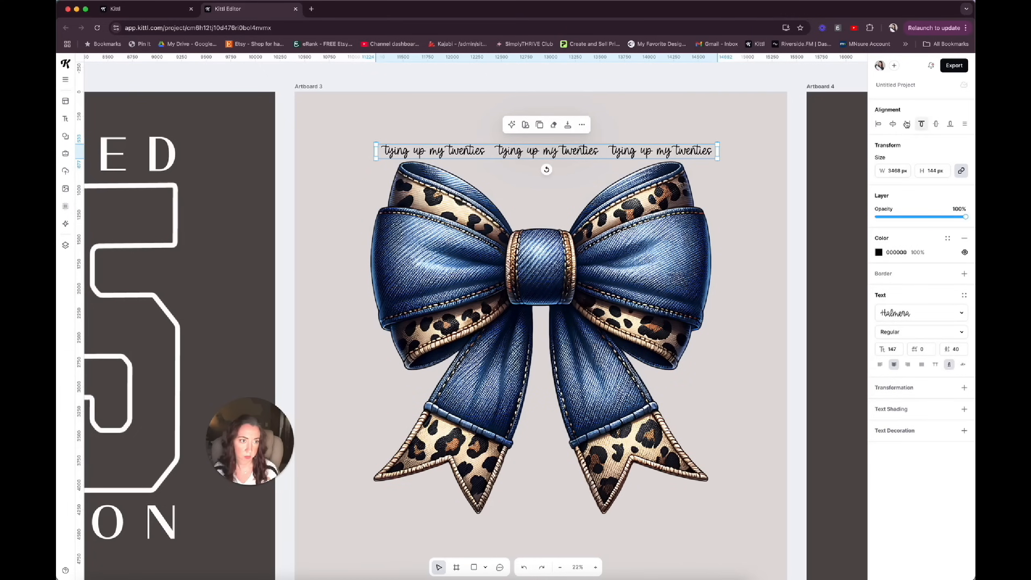
pyautogui.click(892, 124)
# Apply the Custom text transformation to the repeated line and bend its path to dip between the bow's upper loops.
pyautogui.click(965, 388)
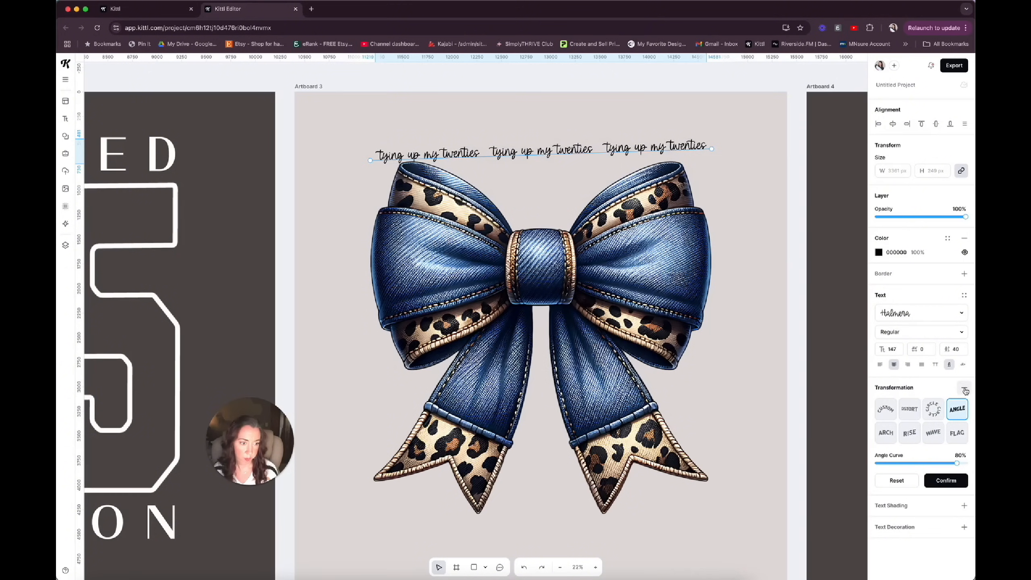
pyautogui.click(886, 409)
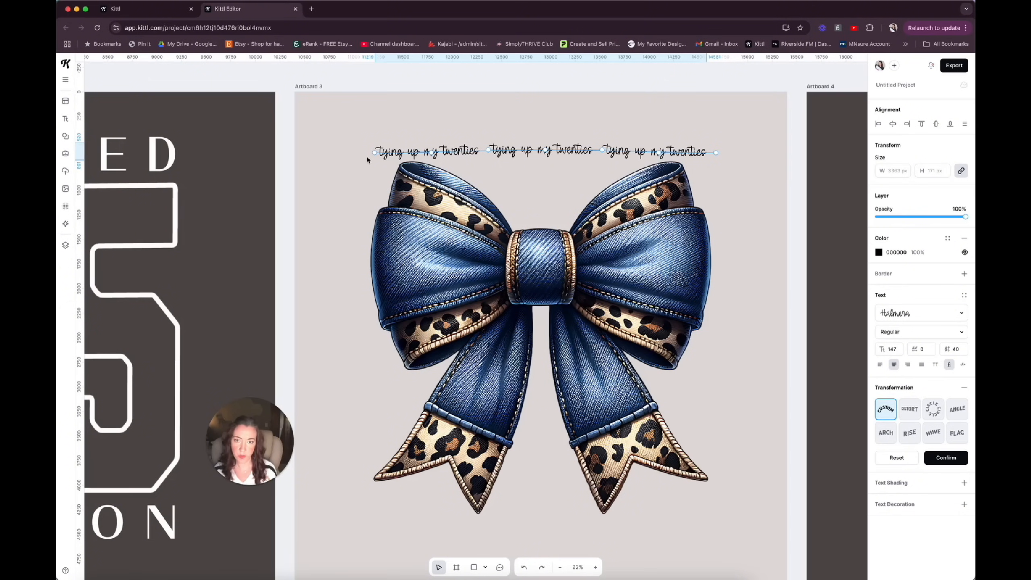
pyautogui.moveTo(373, 153); pyautogui.dragTo(437, 136)
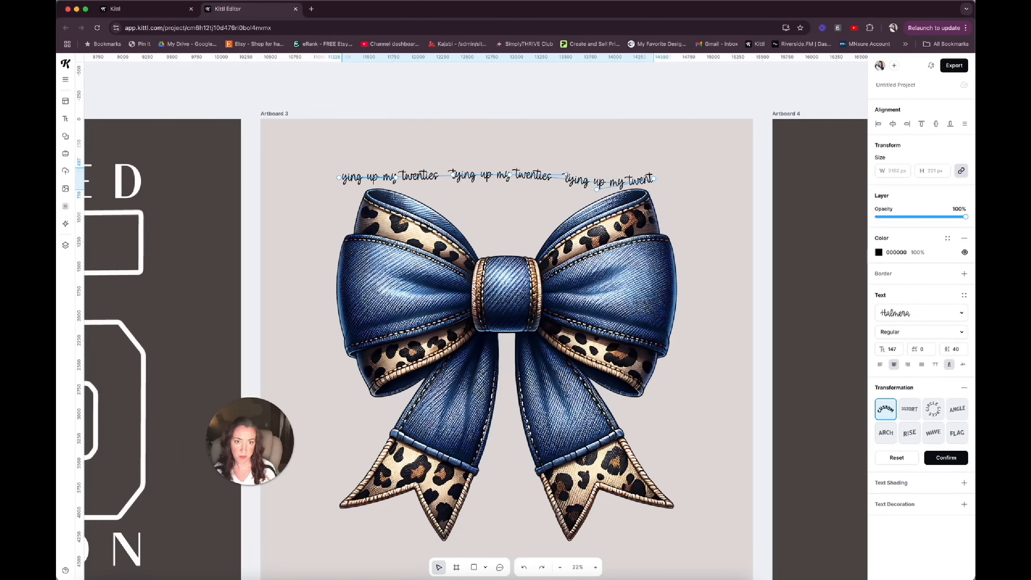
pyautogui.moveTo(565, 175); pyautogui.dragTo(566, 194)
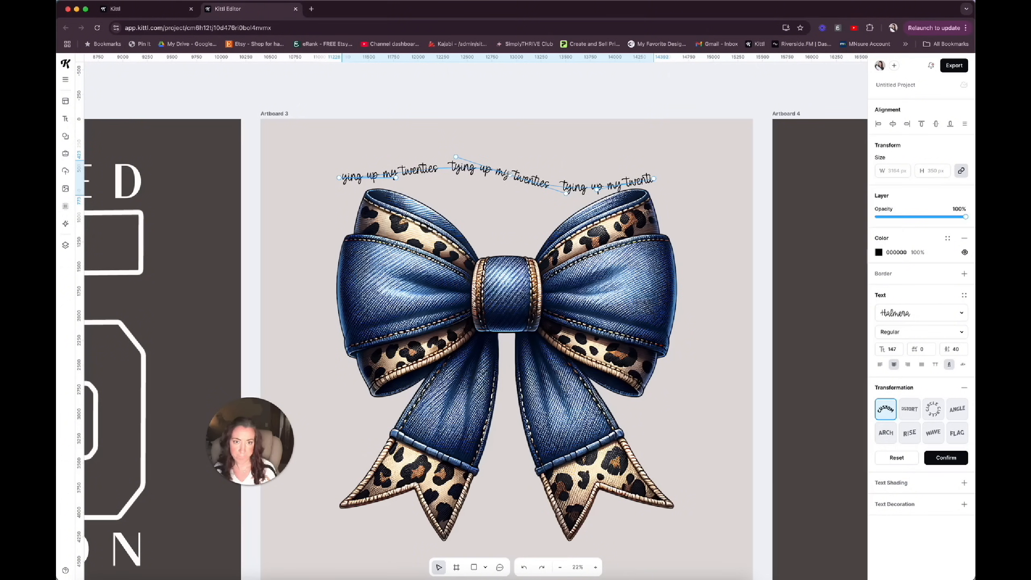
pyautogui.moveTo(510, 175); pyautogui.dragTo(506, 231)
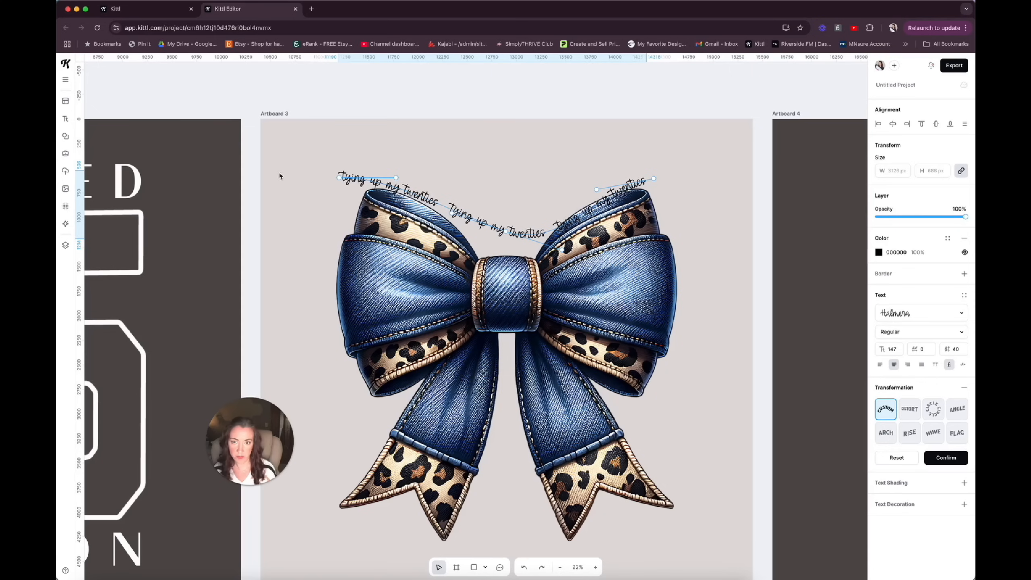
pyautogui.moveTo(339, 178); pyautogui.dragTo(337, 189)
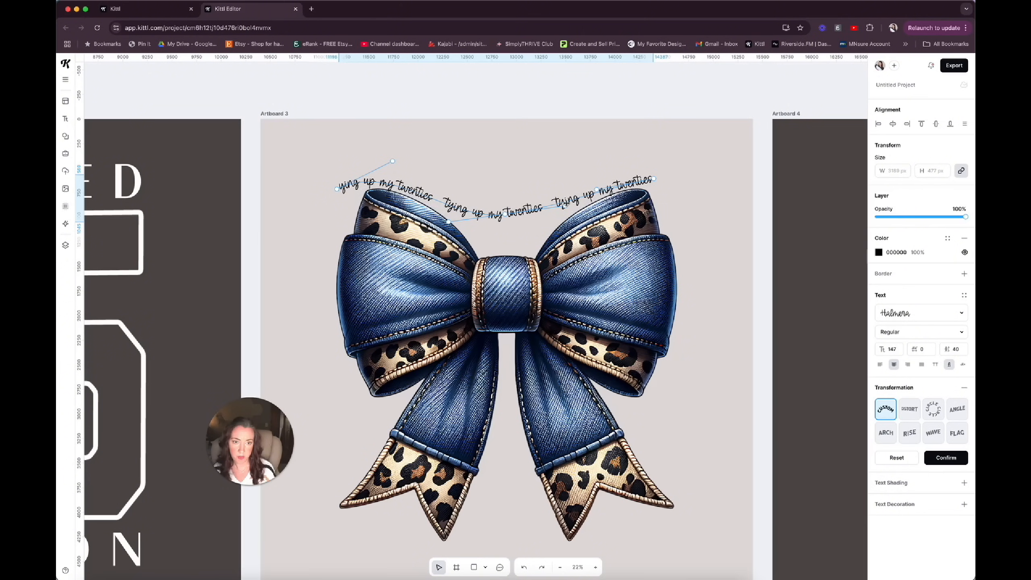
# Delete the third "tying up my twenties" from the curved text, keeping two repetitions.
pyautogui.click(526, 249)
pyautogui.doubleClick(526, 211)
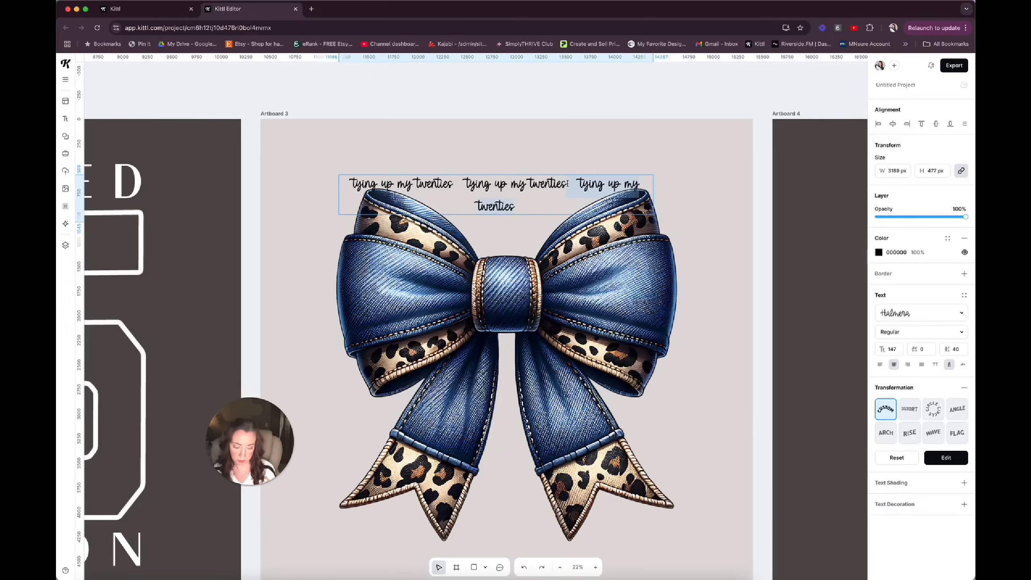
pyautogui.press('BackSpace')
pyautogui.press('BackSpace')
pyautogui.press('BackSpace')
pyautogui.press('BackSpace')
pyautogui.press('BackSpace')
pyautogui.press('BackSpace')
pyautogui.press('BackSpace')
pyautogui.press('BackSpace')
pyautogui.press('BackSpace')
pyautogui.press('BackSpace')
pyautogui.press('BackSpace')
pyautogui.press('BackSpace')
pyautogui.press('BackSpace')
pyautogui.press('BackSpace')
pyautogui.press('BackSpace')
pyautogui.press('BackSpace')
pyautogui.press('BackSpace')
pyautogui.press('BackSpace')
pyautogui.press('BackSpace')
pyautogui.press('BackSpace')
pyautogui.click(665, 223)
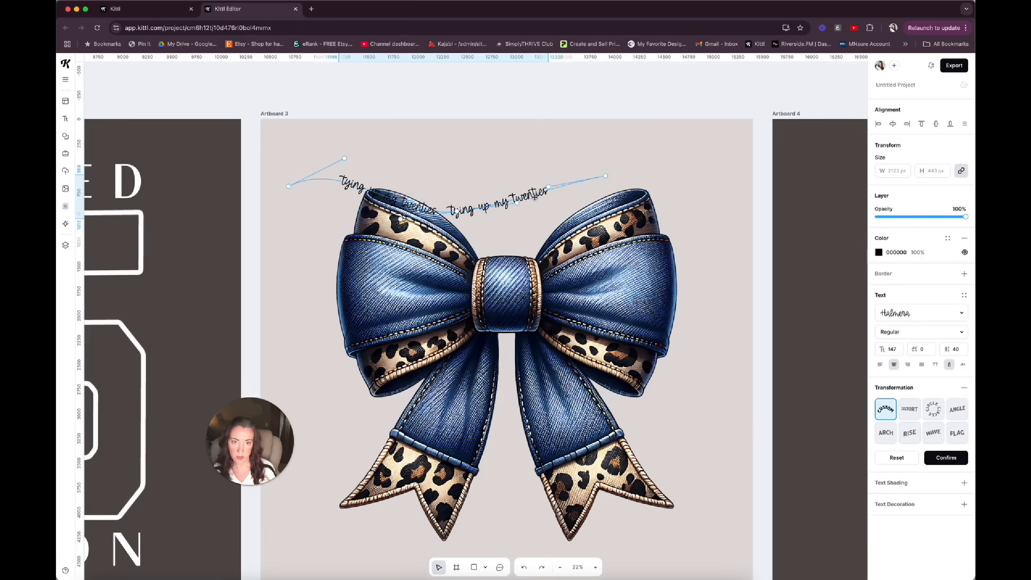
# Reshape the curved text's path to arch over the bow's upper-left loop and end above the center knot.
pyautogui.moveTo(607, 175); pyautogui.dragTo(556, 248)
pyautogui.moveTo(458, 211); pyautogui.dragTo(458, 226)
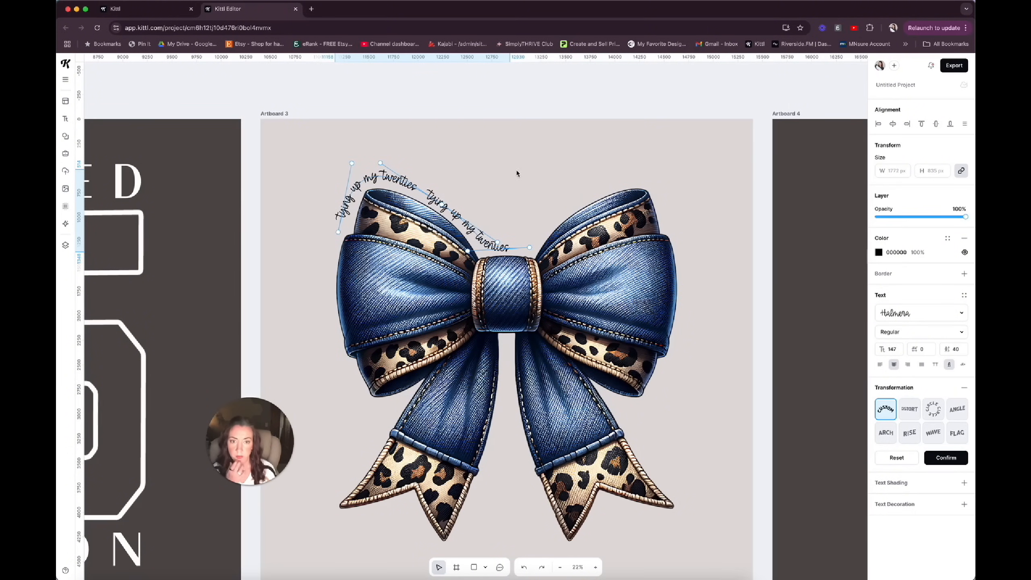
pyautogui.click(518, 173)
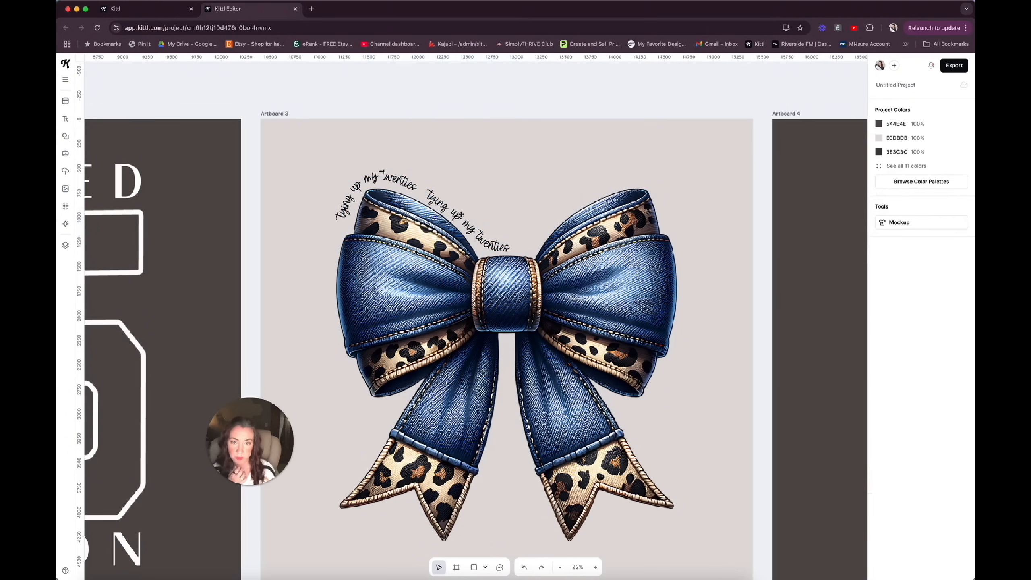
pyautogui.click(457, 214)
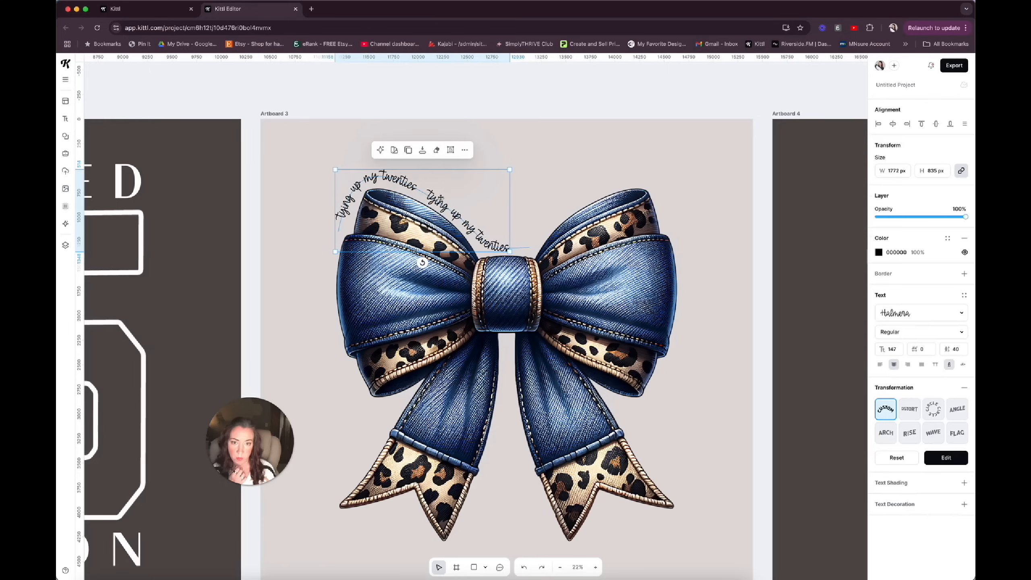
# Duplicate the curved text and bend the copy's path to follow the bow's upper-right loop from the knot outward.
pyautogui.click(409, 151)
pyautogui.moveTo(426, 203); pyautogui.dragTo(597, 183)
pyautogui.click(617, 130)
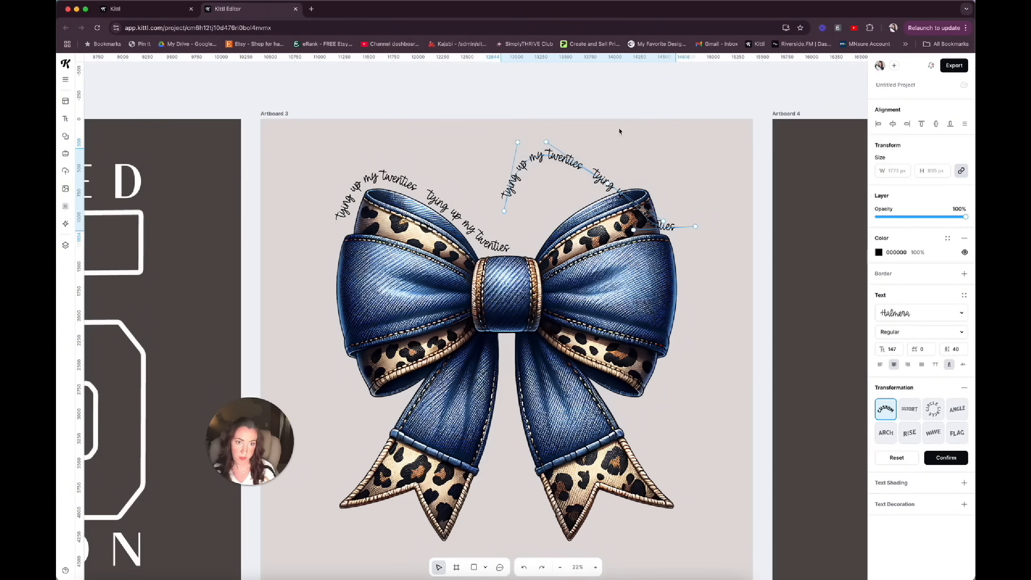
pyautogui.moveTo(504, 211); pyautogui.dragTo(518, 265)
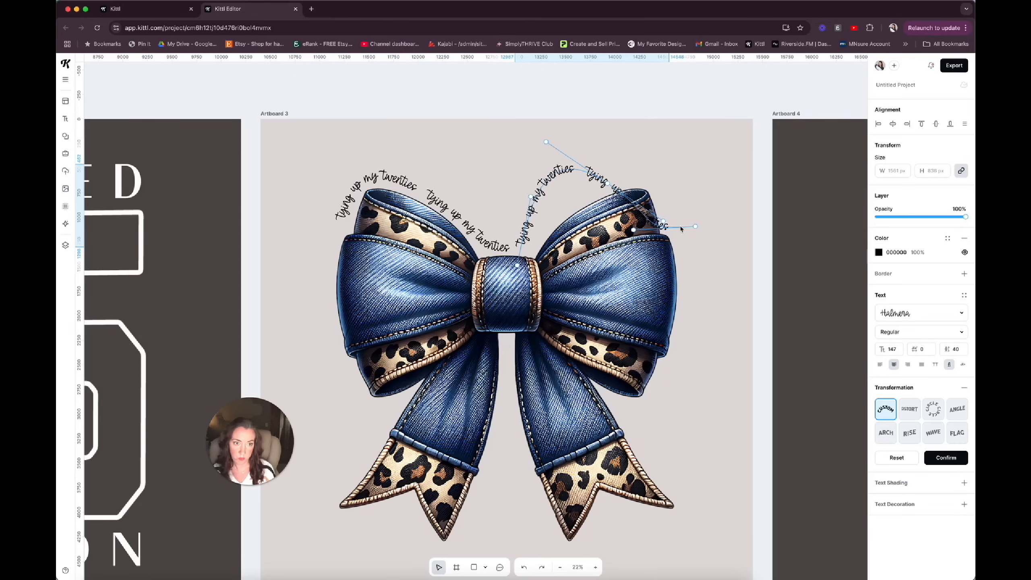
pyautogui.moveTo(695, 227); pyautogui.dragTo(689, 210)
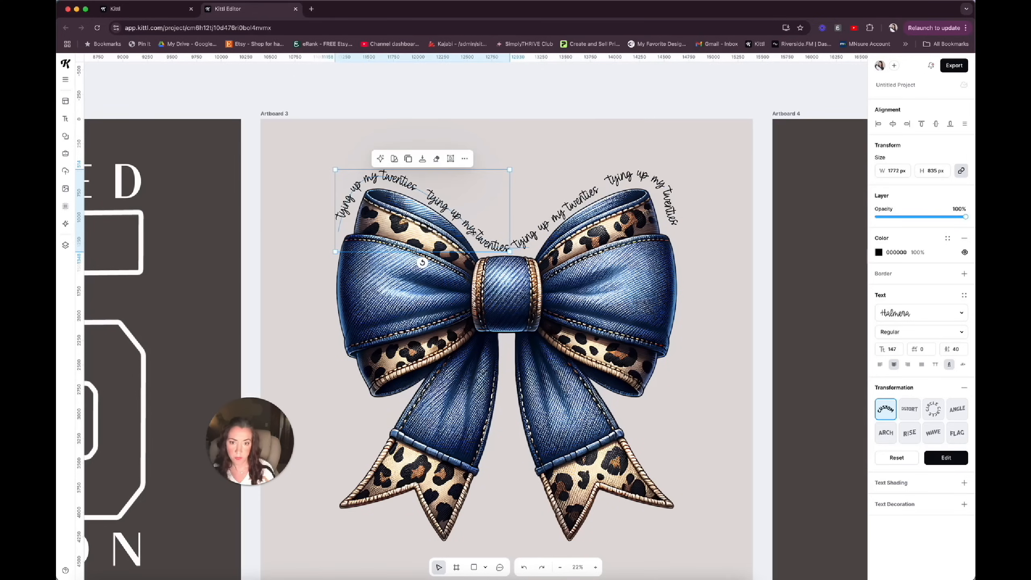
# Remove the extra space between the two "tying up my twenties" phrases in both curved texts.
pyautogui.click(627, 187)
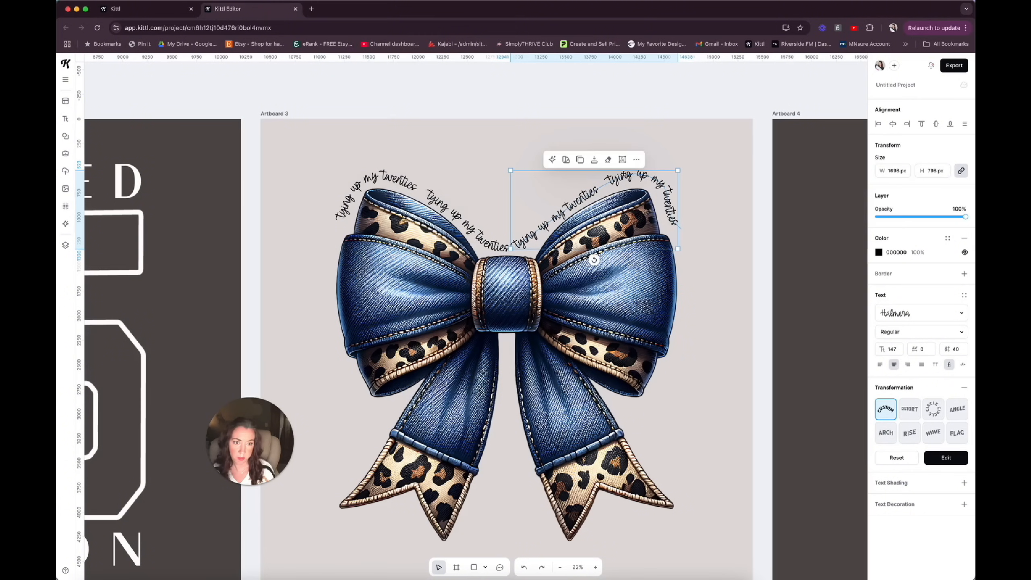
pyautogui.click(621, 159)
pyautogui.moveTo(640, 176); pyautogui.dragTo(644, 173)
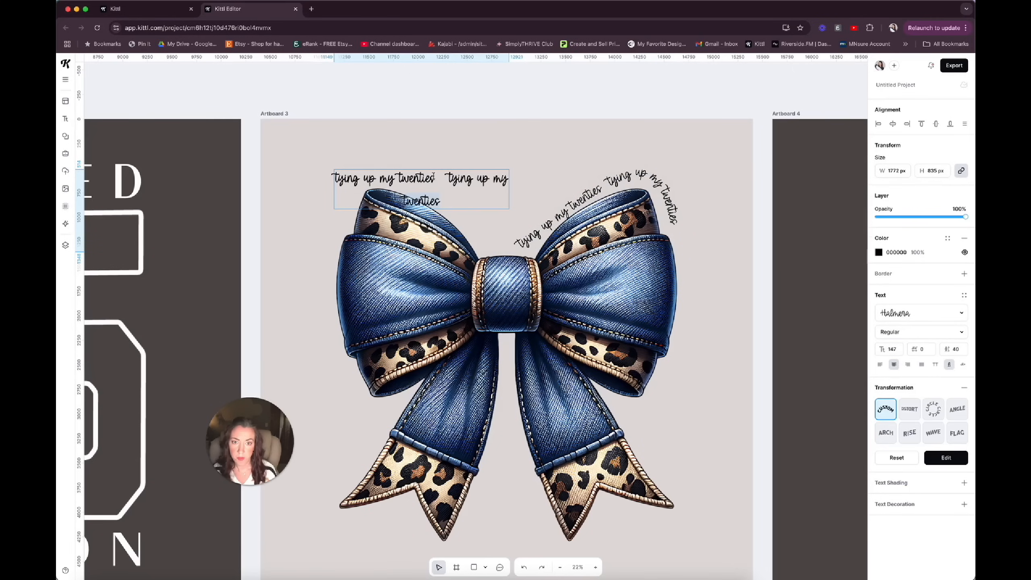
pyautogui.click(447, 178)
pyautogui.press('BackSpace')
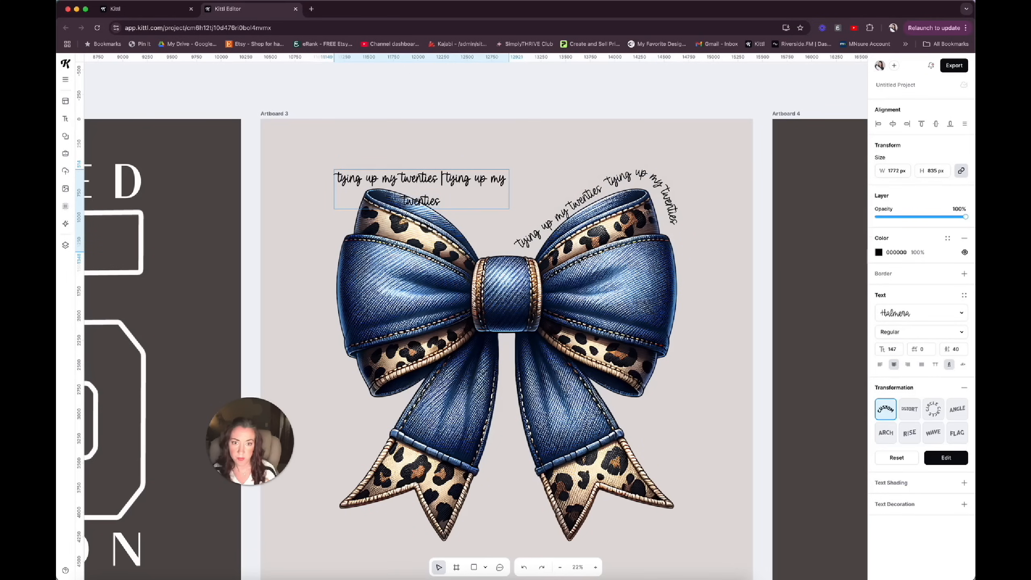
pyautogui.click(722, 340)
pyautogui.click(722, 341)
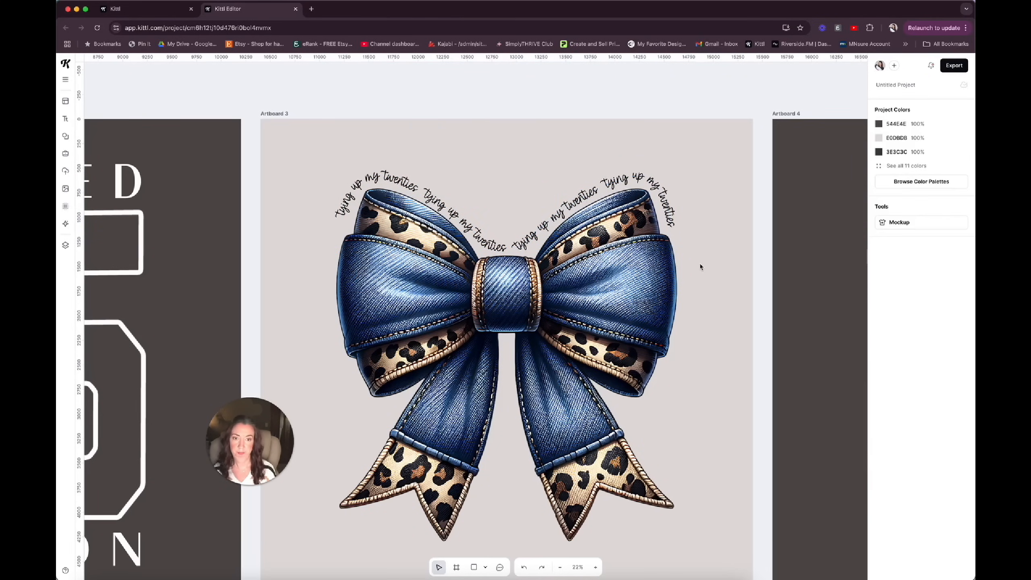
# Group the bow with both curved texts and center the group horizontally on Artboard 3.
pyautogui.scroll(-5, 259, 250)
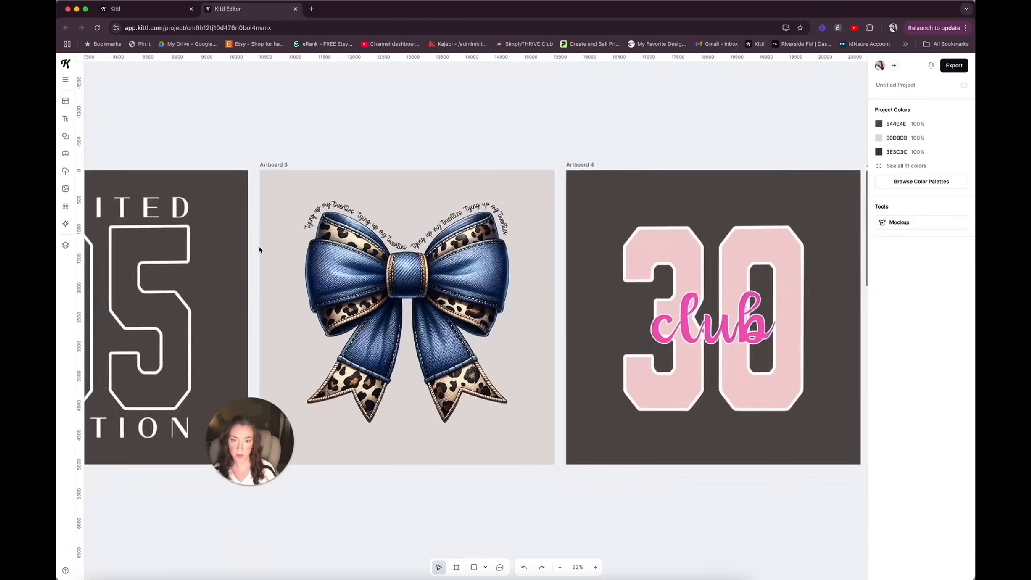
pyautogui.scroll(2, 259, 249)
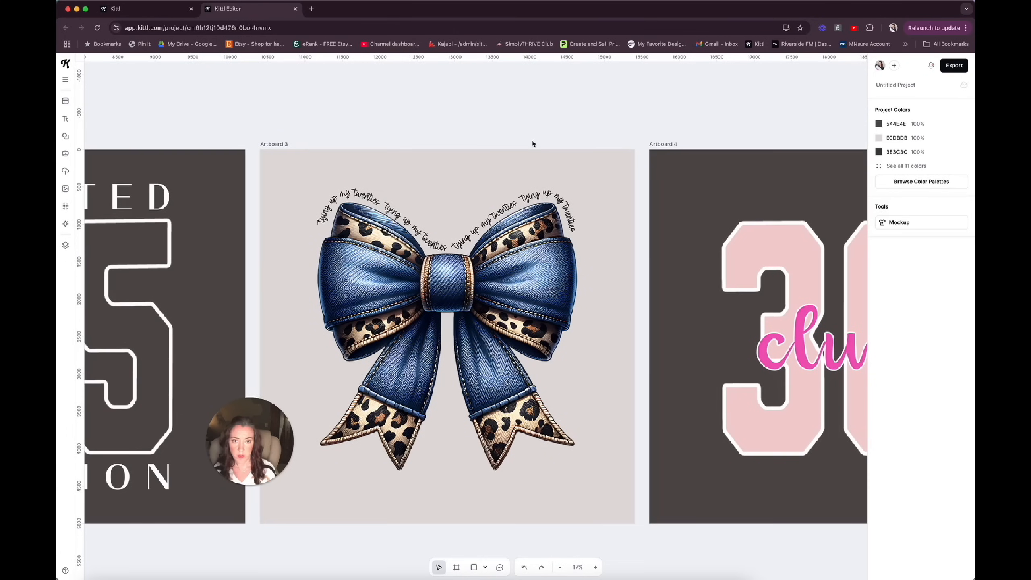
pyautogui.moveTo(547, 283); pyautogui.dragTo(373, 132)
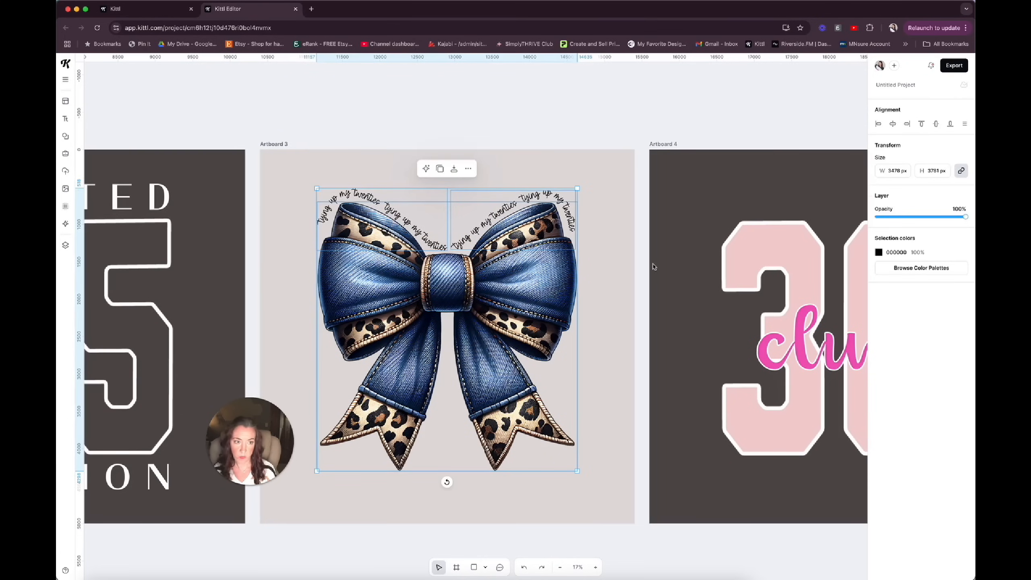
pyautogui.click(894, 125)
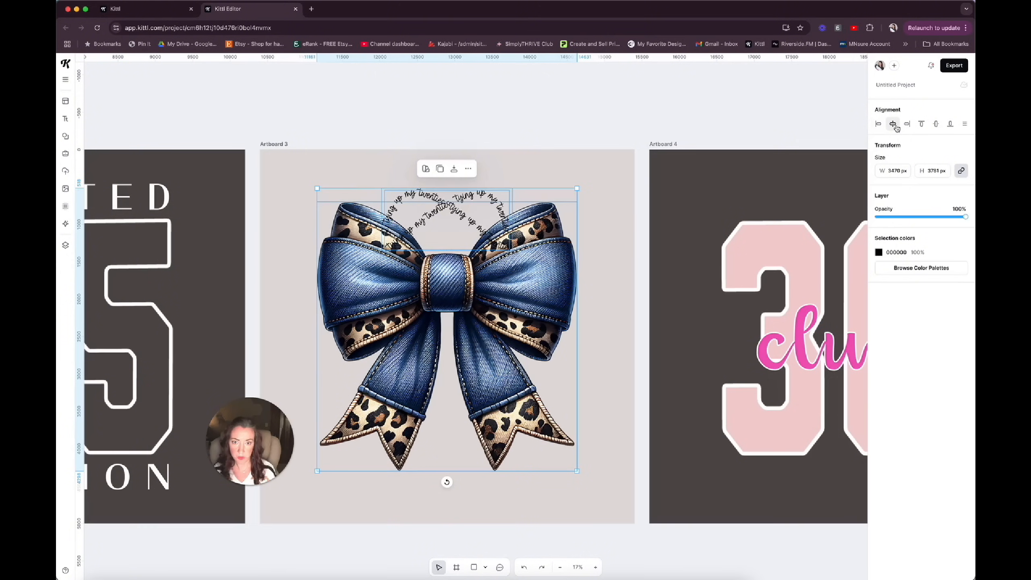
pyautogui.press('super+z')
pyautogui.click(468, 170)
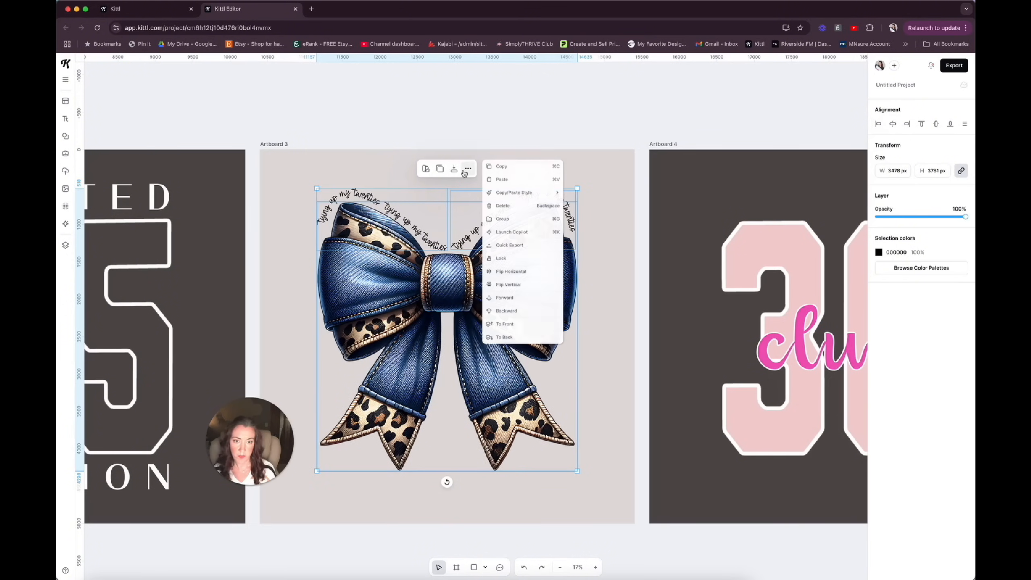
pyautogui.click(502, 221)
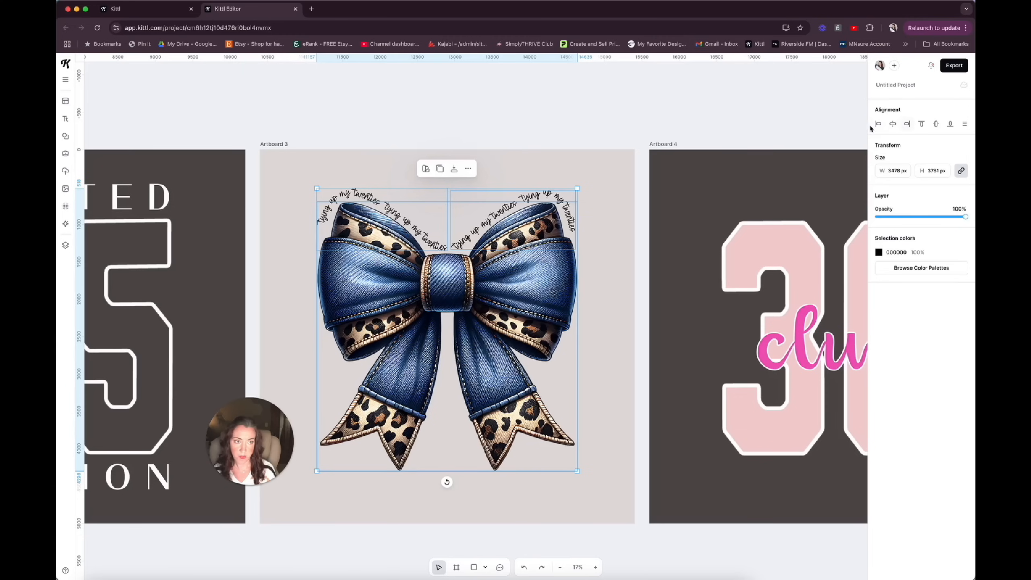
pyautogui.click(892, 126)
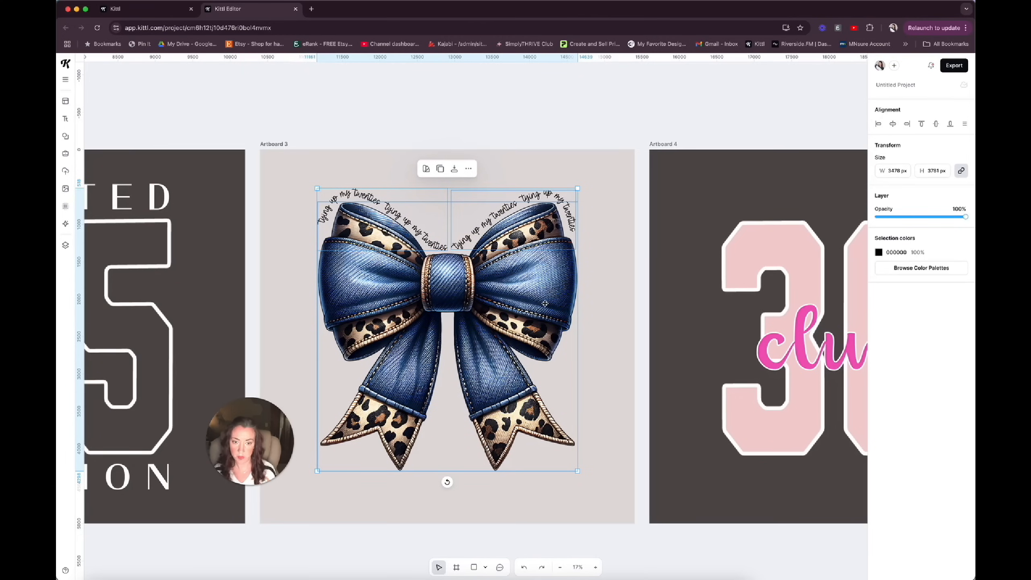
# Add a new blank 5000 x 5000 px artboard from Artboard 4.
pyautogui.scroll(-4, 488, 330)
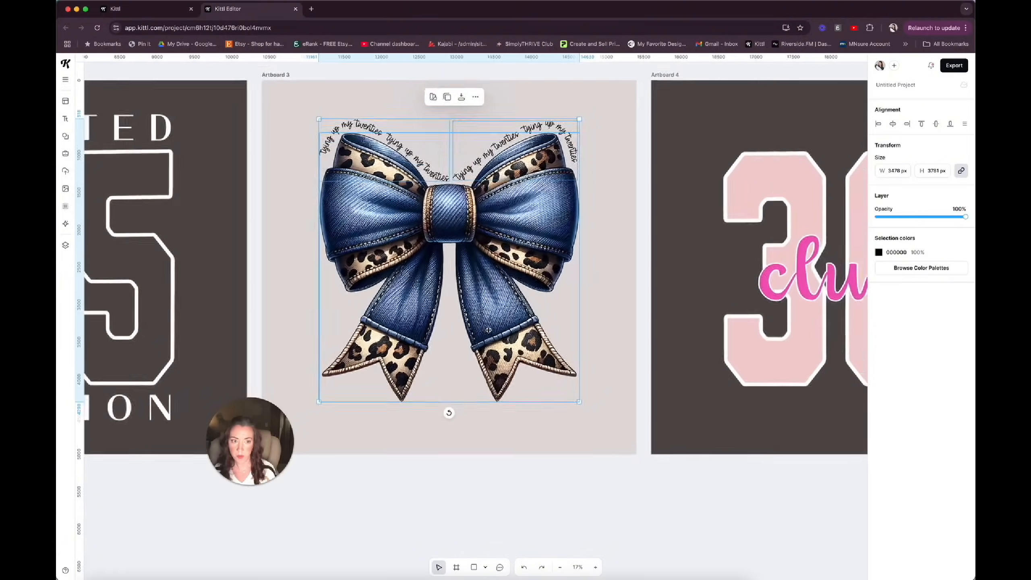
pyautogui.scroll(-3, 488, 330)
pyautogui.scroll(-3, 488, 331)
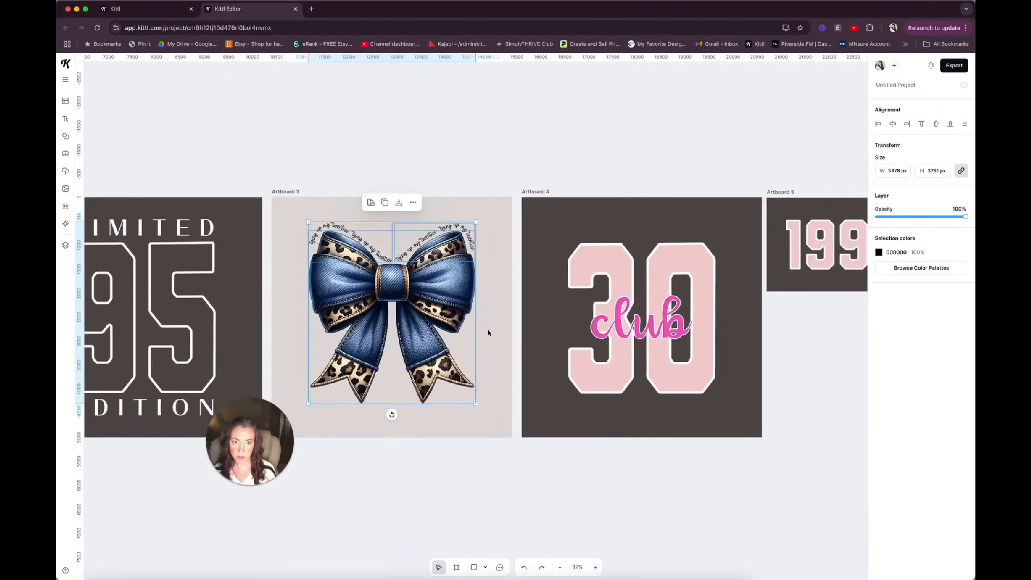
pyautogui.hscroll(5, 488, 332)
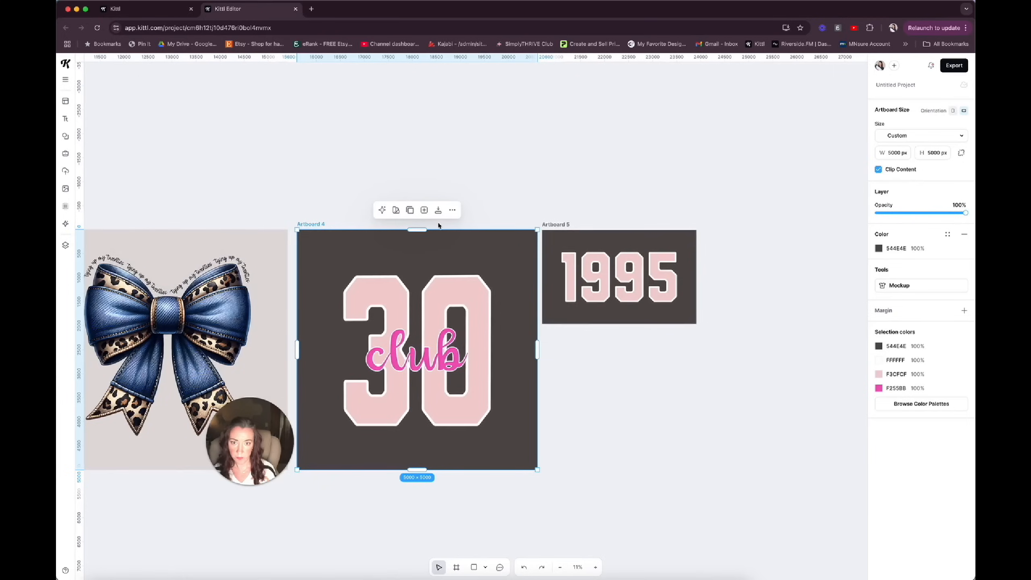
pyautogui.click(424, 210)
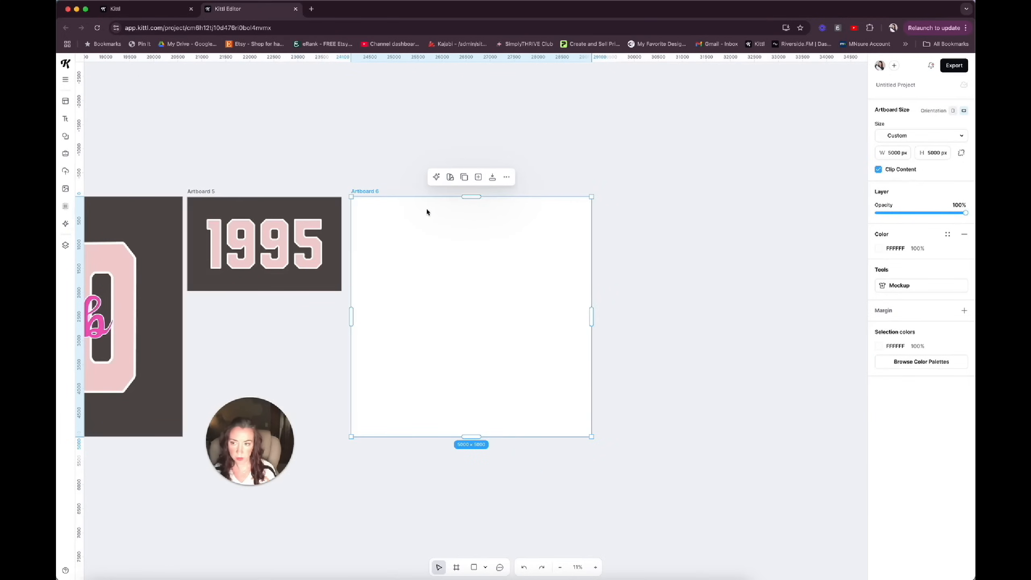
# Examine the reference board of shirt photos for the next design idea and return to the new blank artboard.
pyautogui.hscroll(-6, 290, 342)
pyautogui.hscroll(-20, 290, 342)
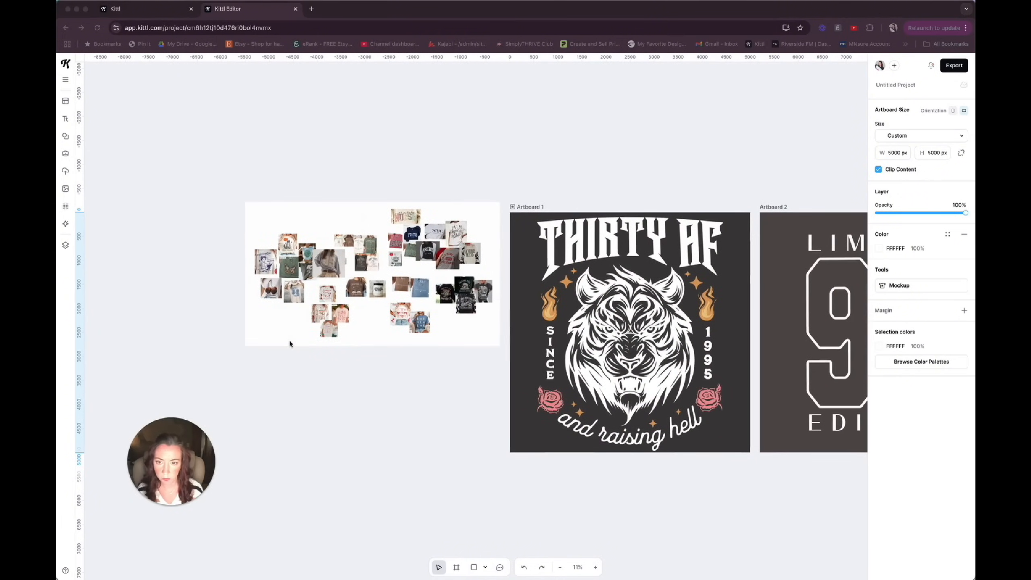
pyautogui.click(287, 365)
pyautogui.scroll(10, 287, 364)
pyautogui.scroll(5, 287, 366)
pyautogui.hscroll(3, 287, 365)
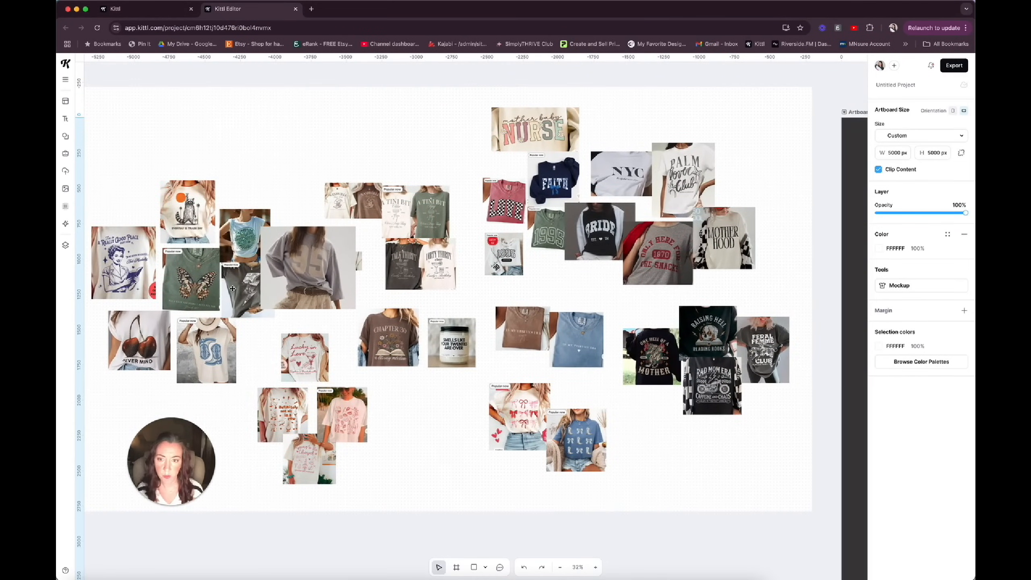
pyautogui.hscroll(20, 453, 365)
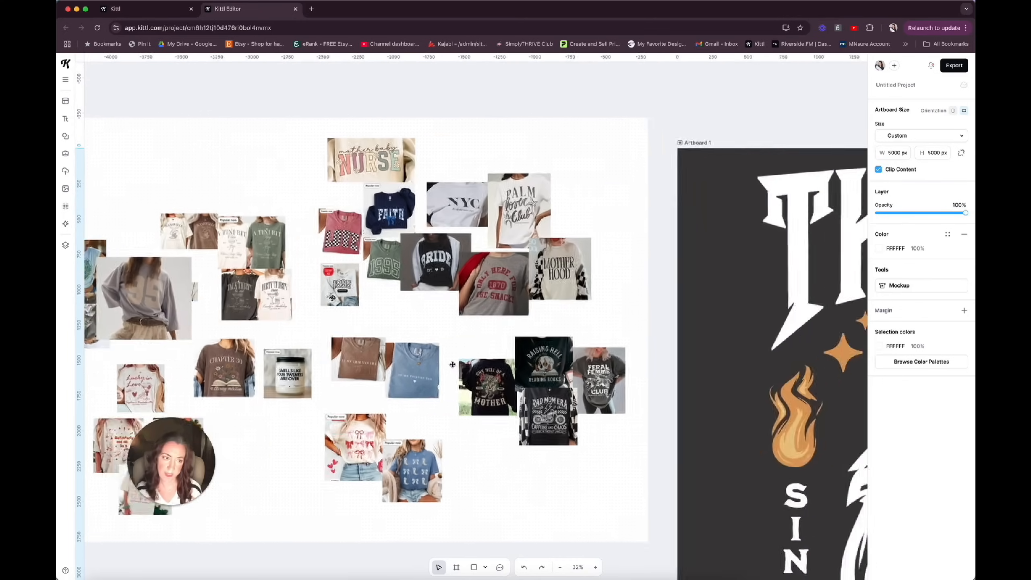
pyautogui.scroll(-5, 441, 377)
pyautogui.hscroll(20, 440, 377)
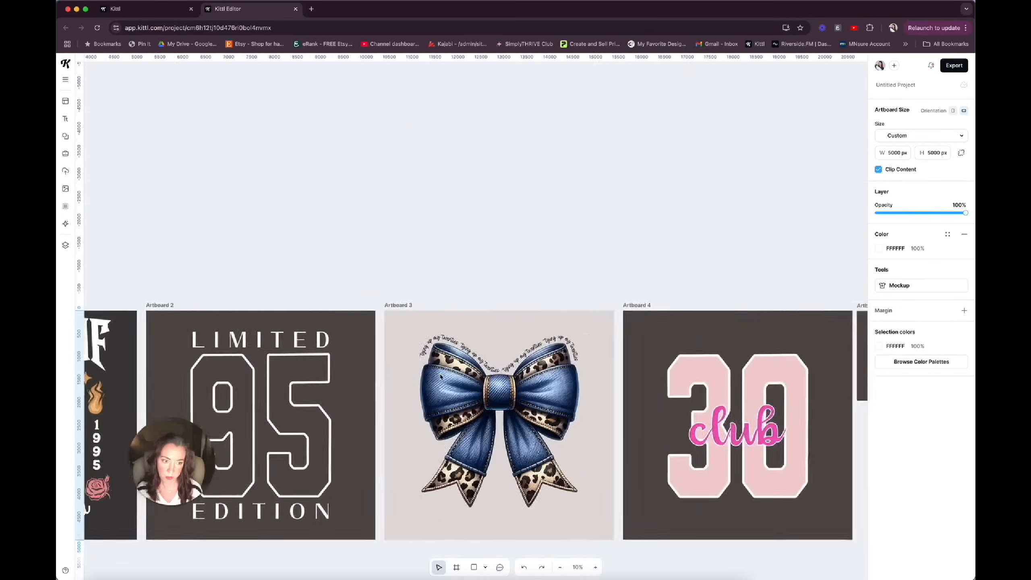
pyautogui.hscroll(3, 440, 377)
pyautogui.scroll(5, 441, 377)
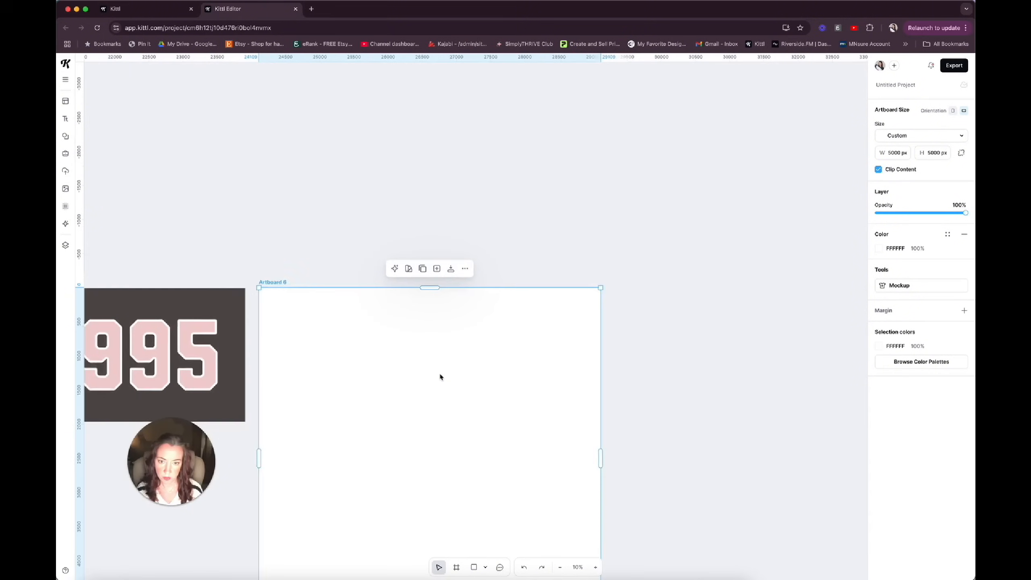
pyautogui.scroll(-5, 440, 377)
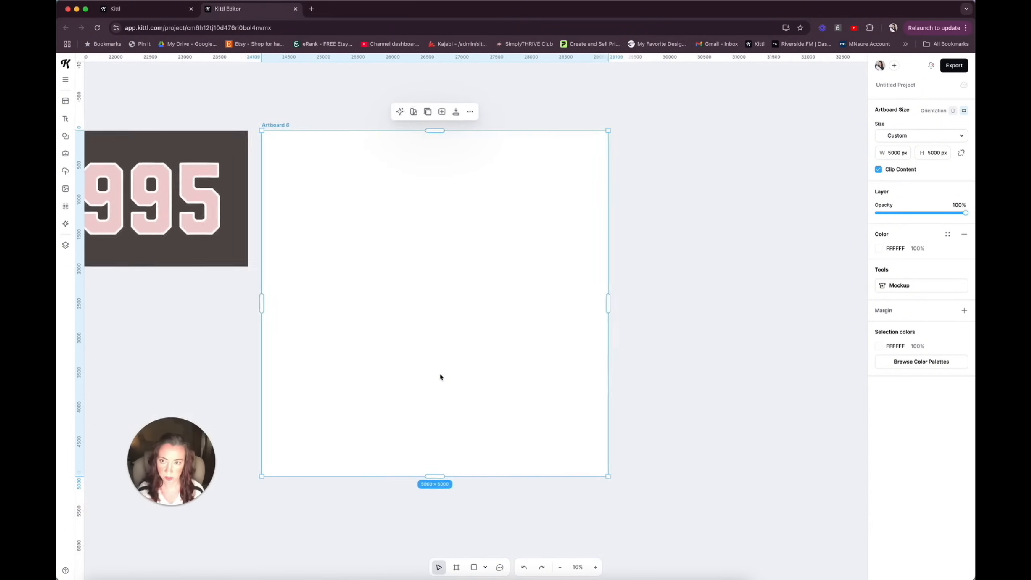
# Open the AI Image Generator with DALL-E 3 and start its prompt with "vintage".
pyautogui.click(66, 224)
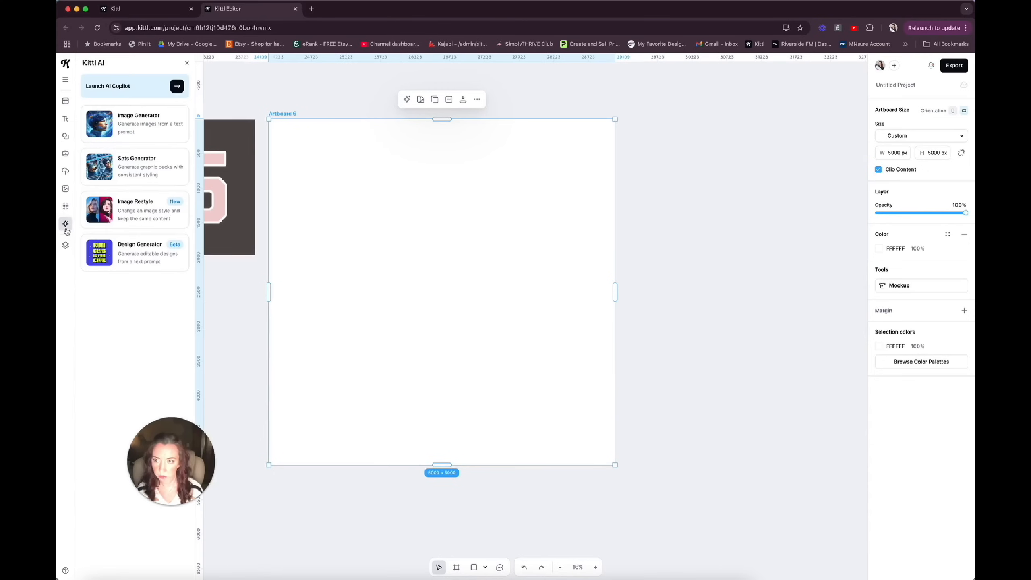
pyautogui.click(153, 122)
pyautogui.click(117, 128)
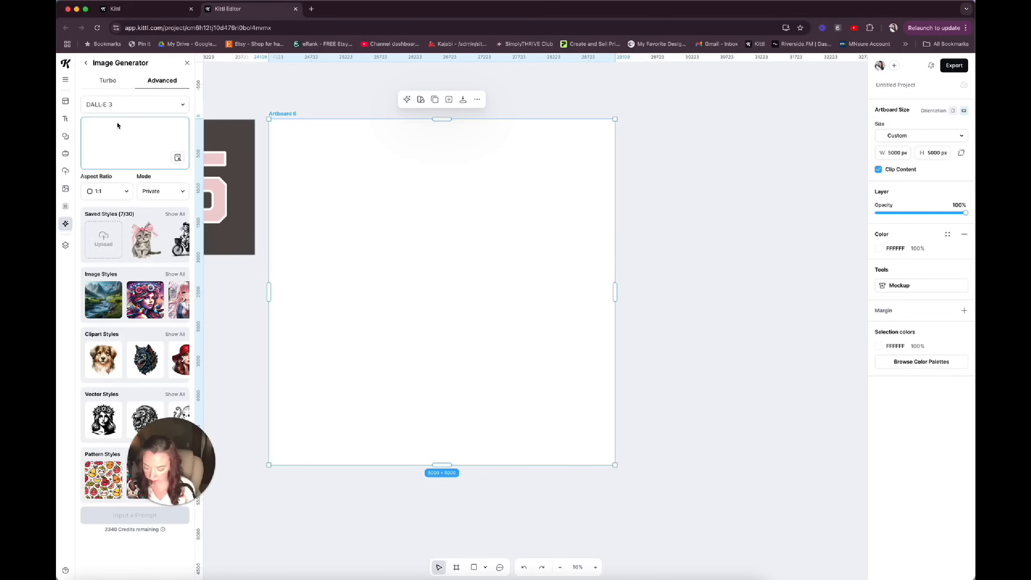
pyautogui.write('vintage young woman illustration')
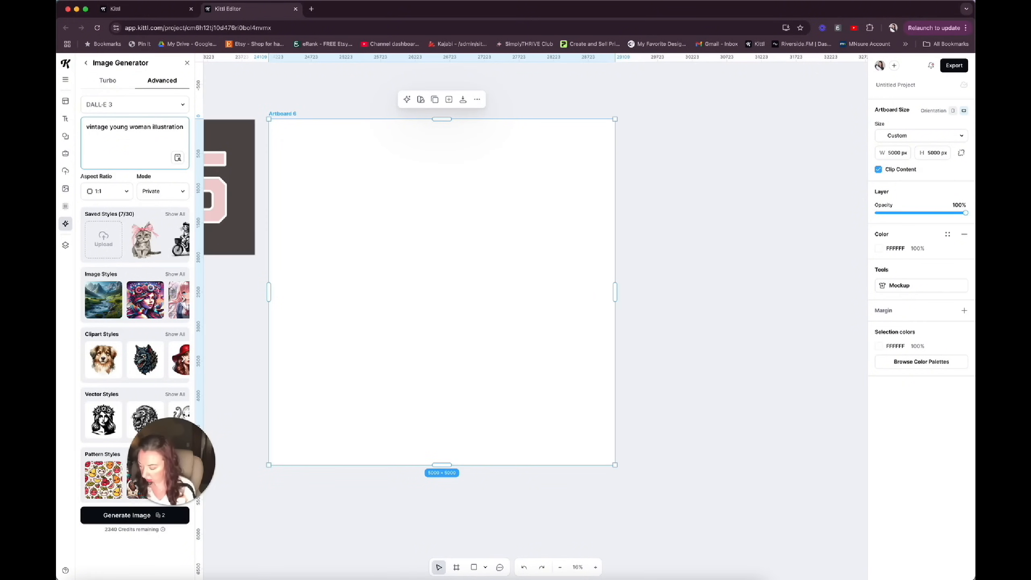
pyautogui.press('BackSpace')
pyautogui.press('BackSpace')
pyautogui.press('BackSpace')
pyautogui.press('BackSpace')
pyautogui.press('BackSpace')
pyautogui.press('BackSpace')
pyautogui.press('BackSpace')
pyautogui.press('BackSpace')
pyautogui.press('BackSpace')
pyautogui.press('BackSpace')
pyautogui.press('BackSpace')
pyautogui.press('BackSpace')
pyautogui.press('BackSpace')
pyautogui.press('BackSpace')
pyautogui.press('BackSpace')
pyautogui.press('BackSpace')
pyautogui.press('BackSpace')
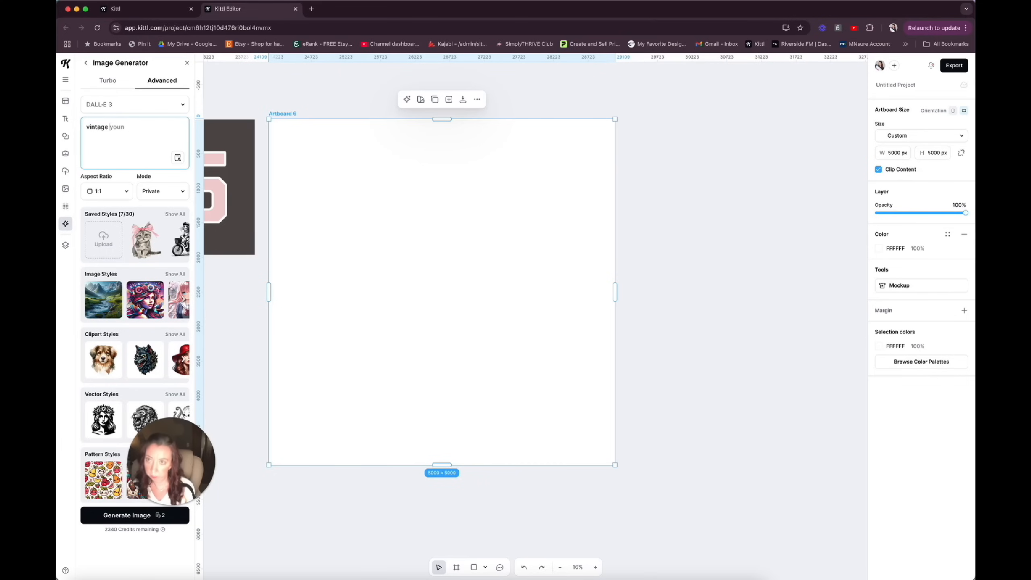
# Complete the image prompt as "vintage illustration of a young woman holding a martini and an open book".
pyautogui.write('illustrati')
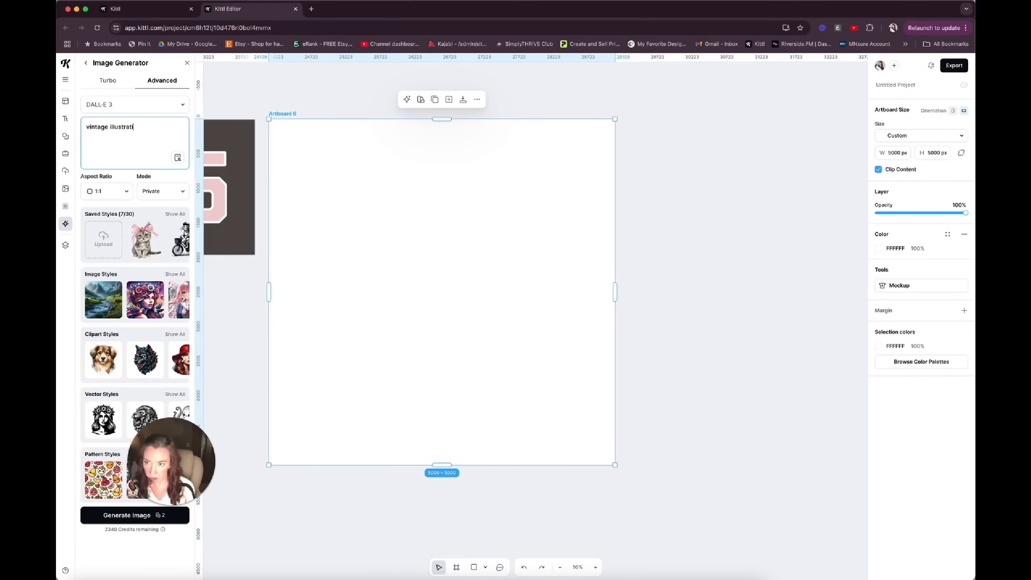
pyautogui.write('on of a young woman holding a martini')
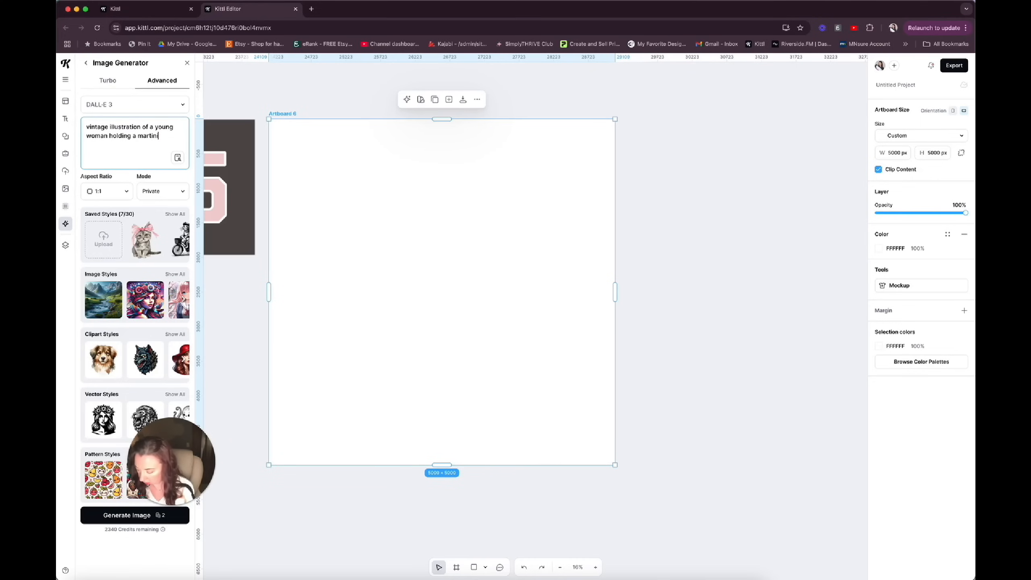
pyautogui.write(' and an')
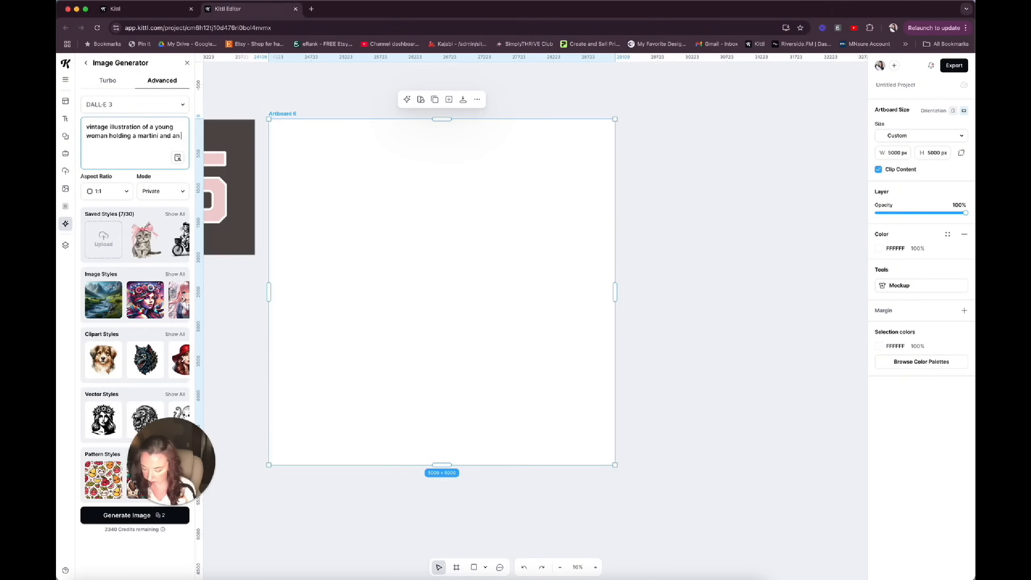
pyautogui.write(' open book')
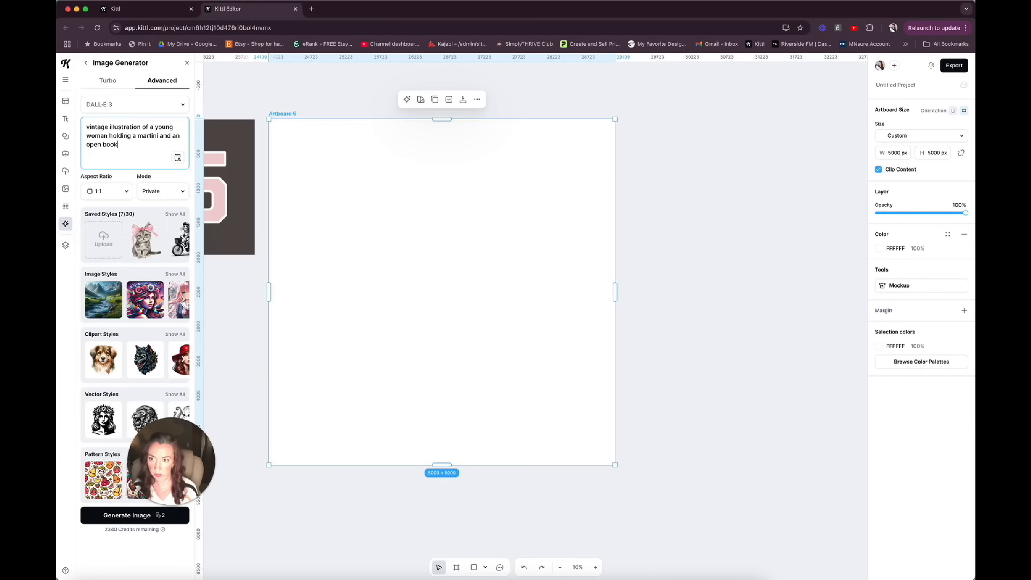
# Insert "with a smirk" after "woman" in the image prompt.
pyautogui.click(109, 136)
pyautogui.write('with a s')
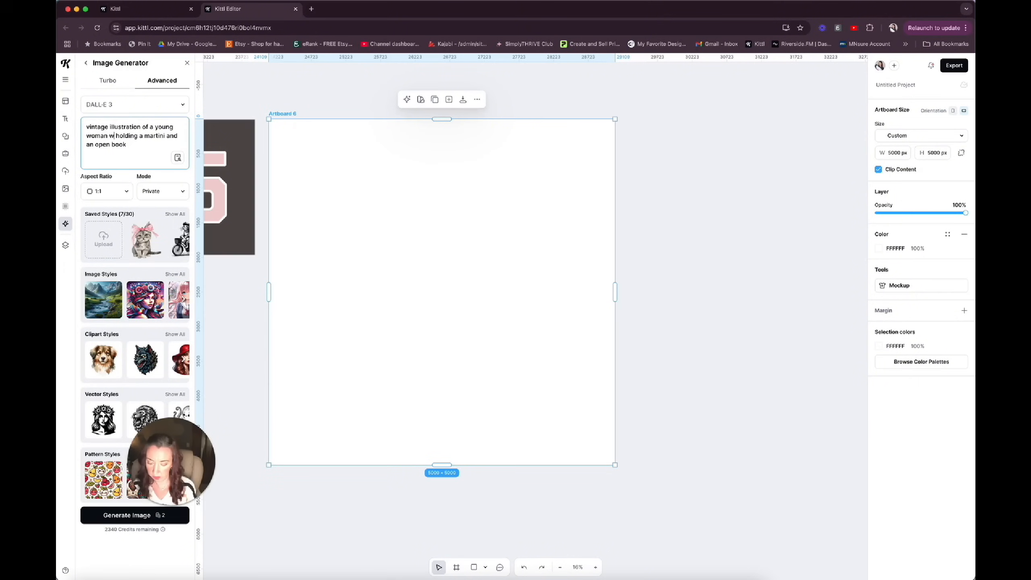
pyautogui.write('mirk')
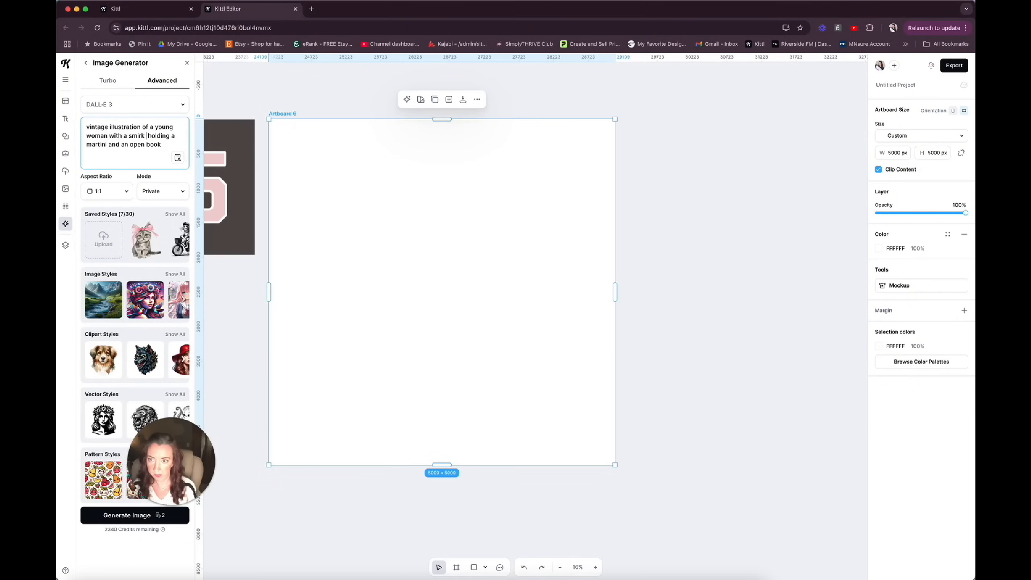
# Replace "smirk" in the image prompt with "mischievous look on her face".
pyautogui.press('BackSpace')
pyautogui.press('BackSpace')
pyautogui.press('BackSpace')
pyautogui.press('BackSpace')
pyautogui.press('BackSpace')
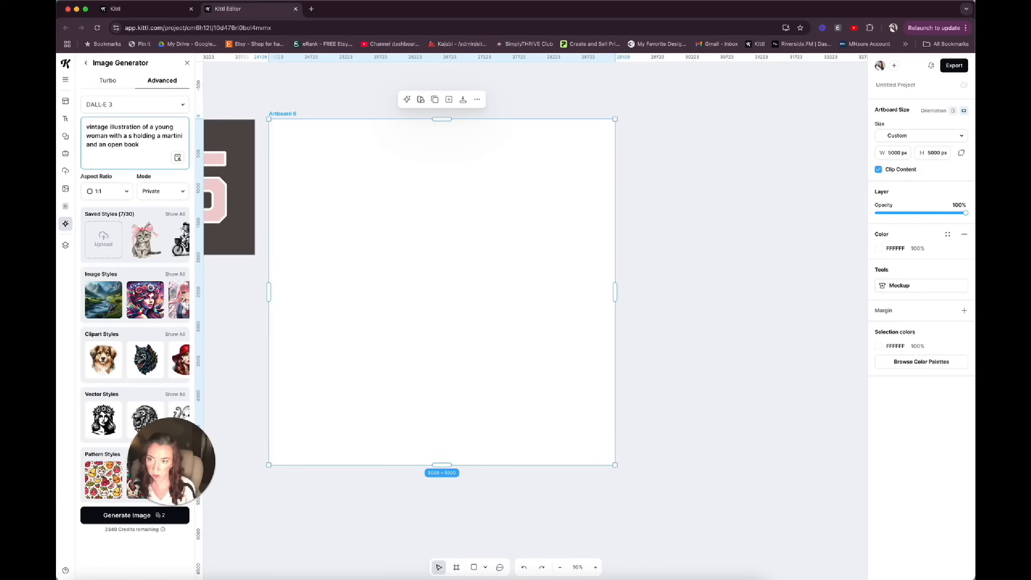
pyautogui.write('mischievous look')
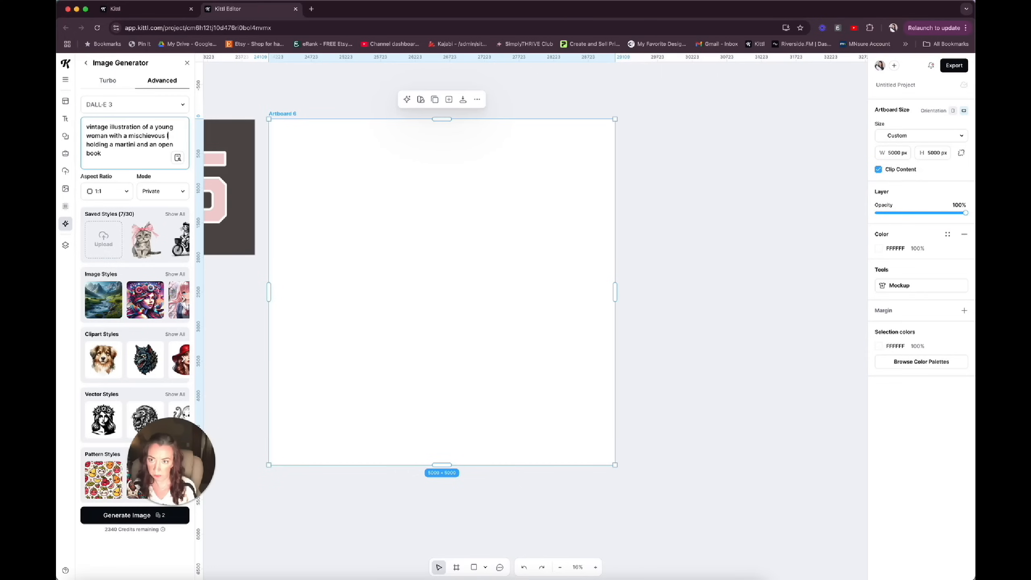
pyautogui.write(' on her fa')
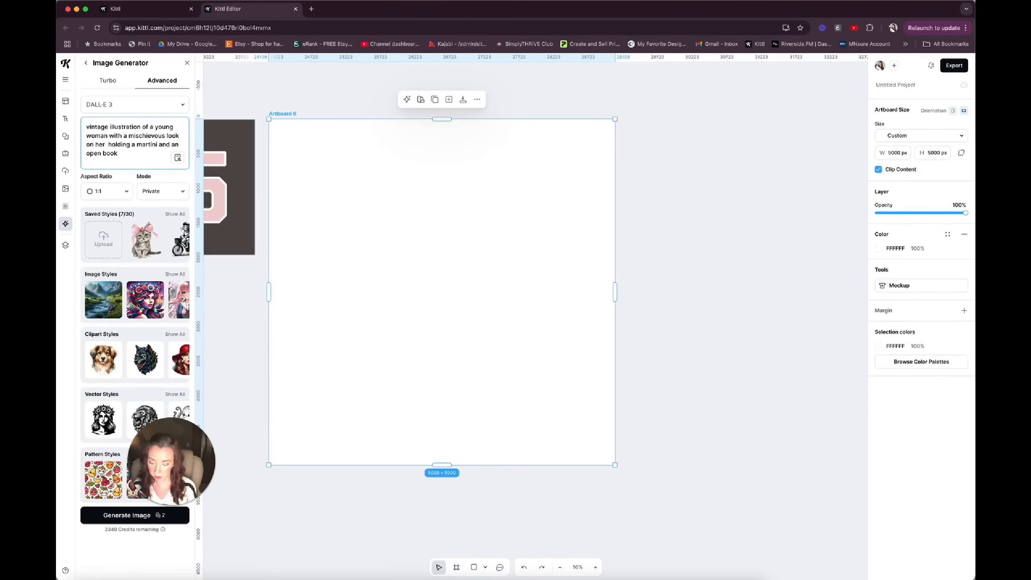
pyautogui.write('ce')
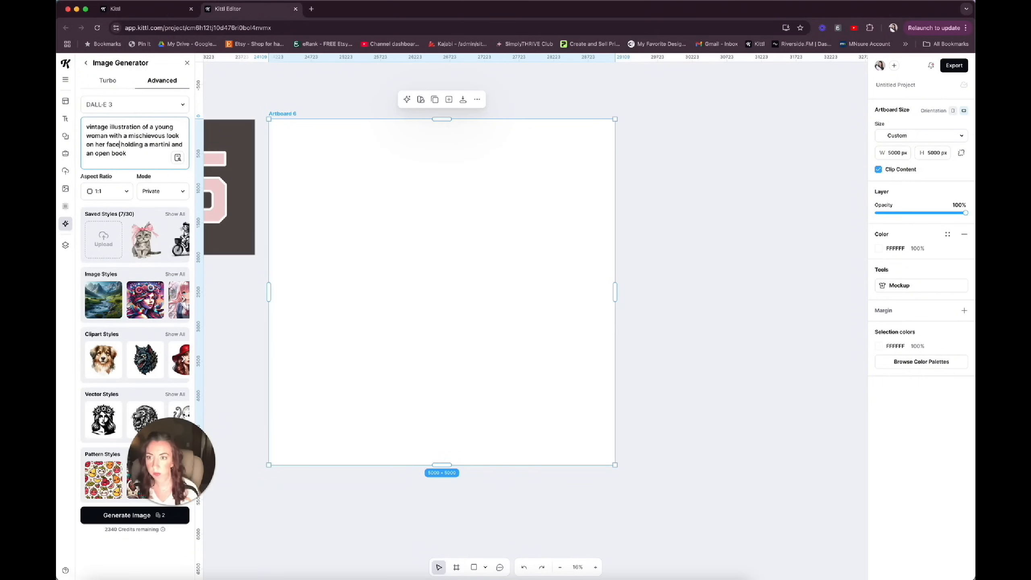
# Choose the black-and-white lion engraving vector style and generate the woman illustration with it.
pyautogui.click(120, 517)
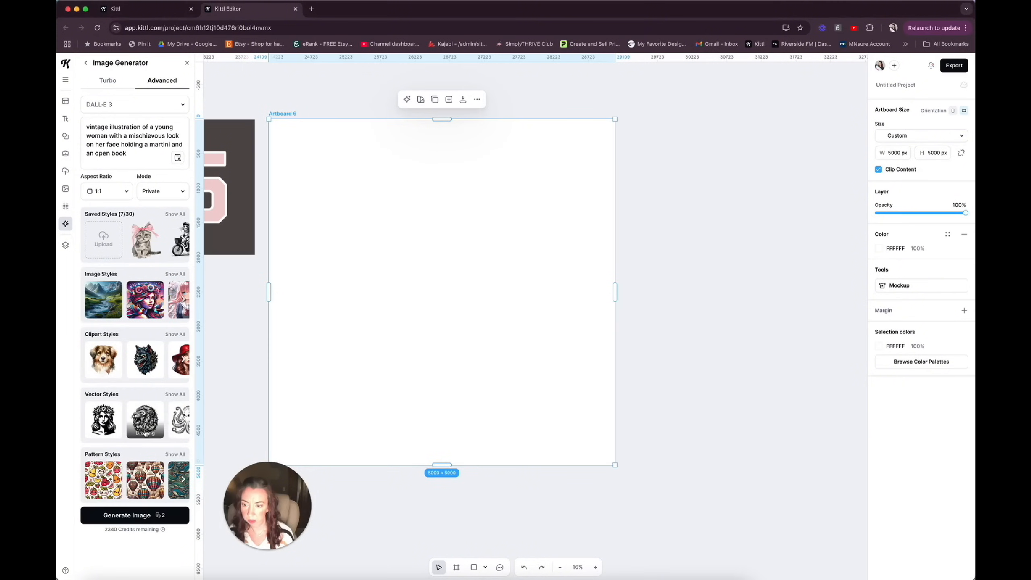
pyautogui.click(144, 437)
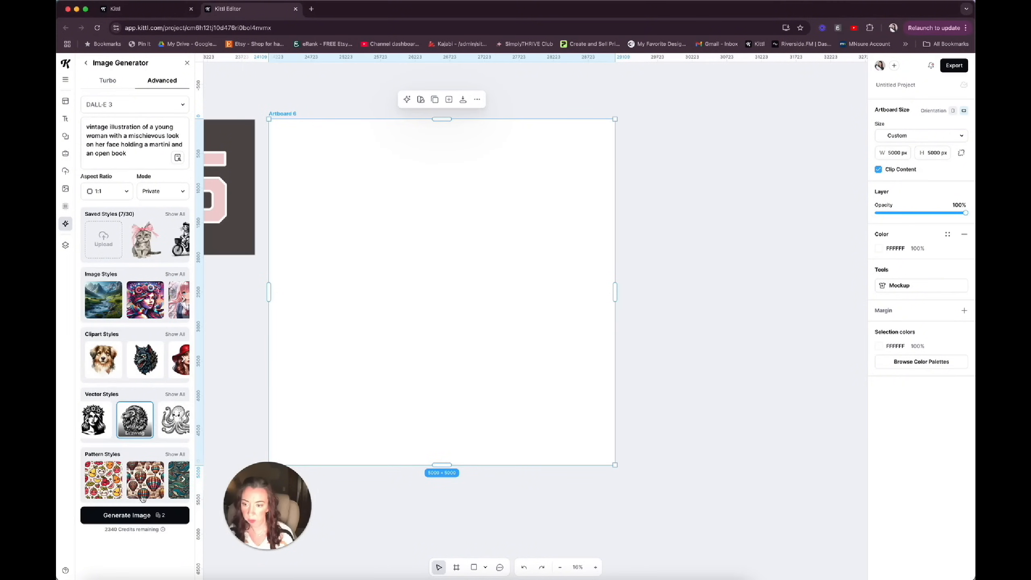
pyautogui.click(141, 516)
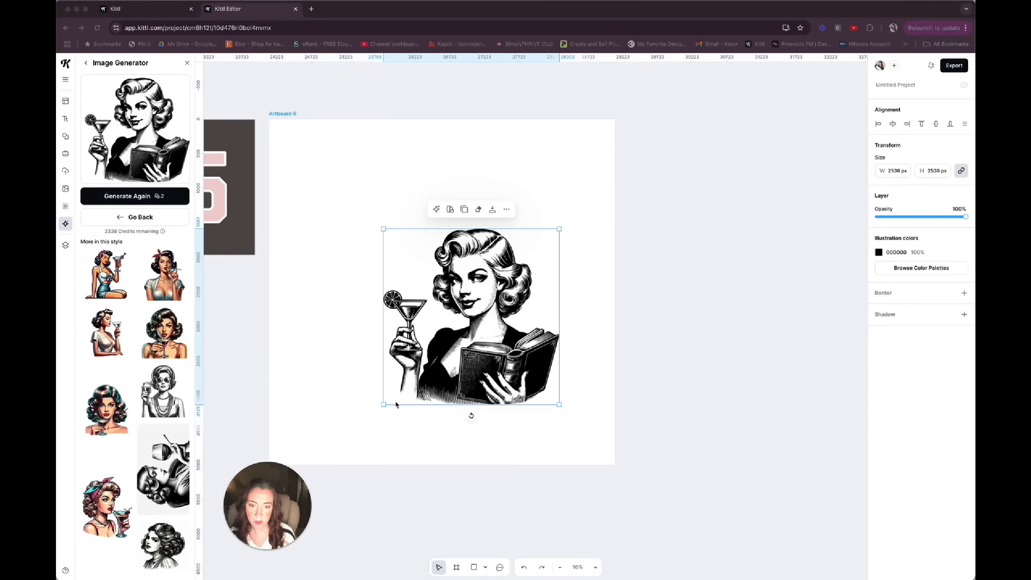
# Shrink the generated woman to about 1836 px wide near the artboard's upper right and generate further variations from the same prompt.
pyautogui.moveTo(382, 407); pyautogui.dragTo(509, 271)
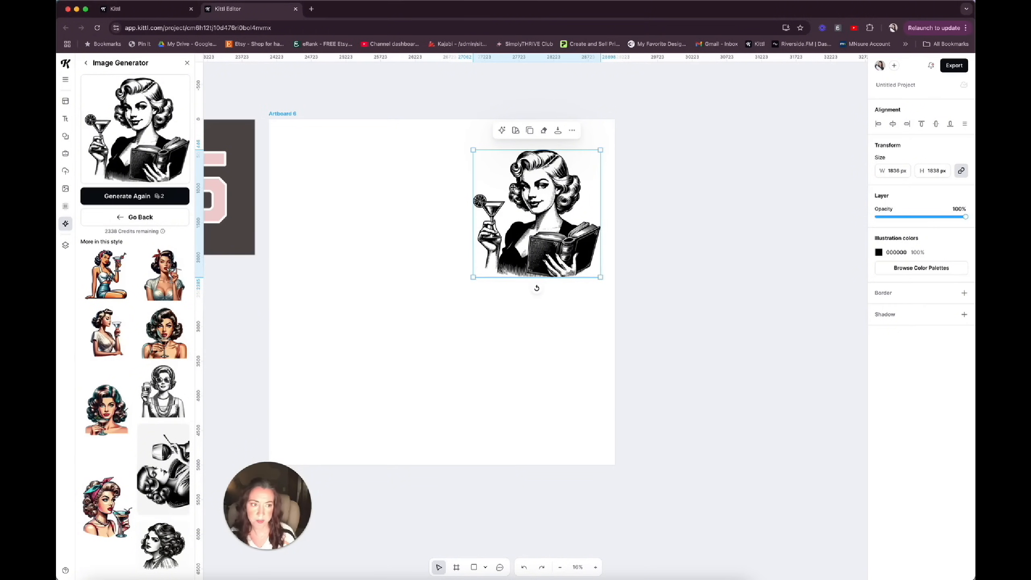
pyautogui.click(130, 200)
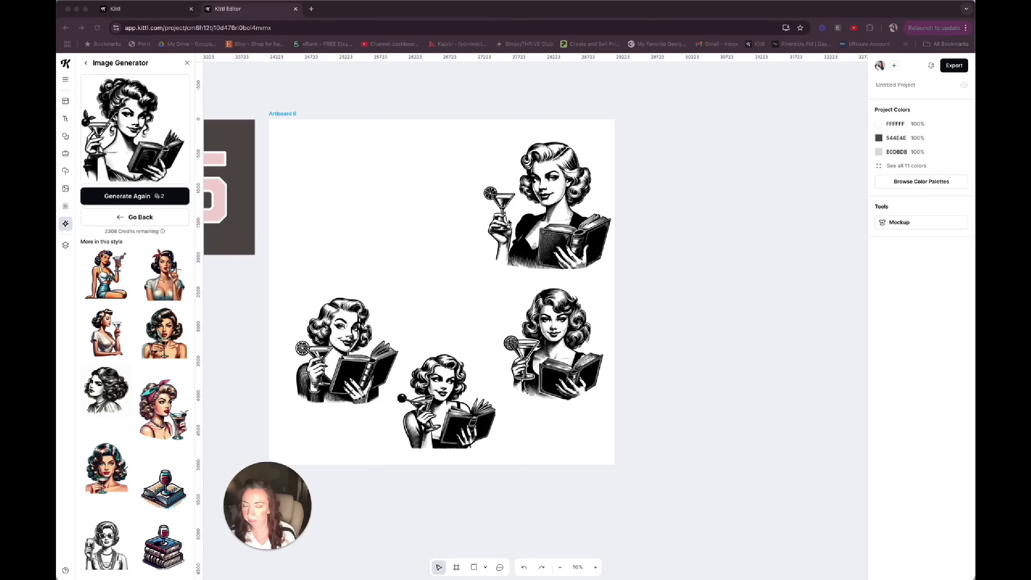
# Move the lower-left woman illustration up the artboard and delete the three other variations.
pyautogui.click(413, 302)
pyautogui.moveTo(329, 335); pyautogui.dragTo(370, 227)
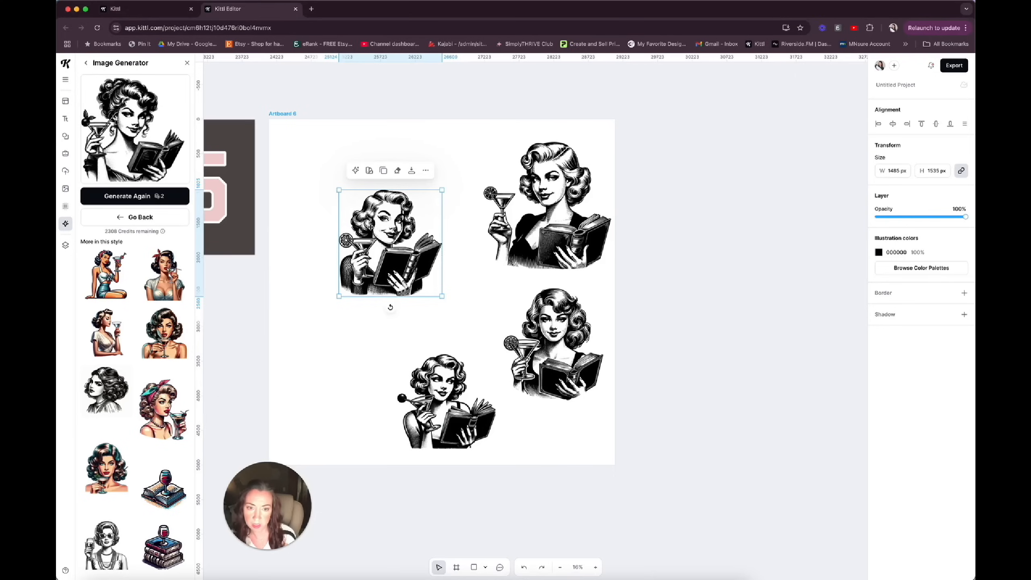
pyautogui.click(569, 455)
pyautogui.moveTo(569, 454); pyautogui.dragTo(568, 215)
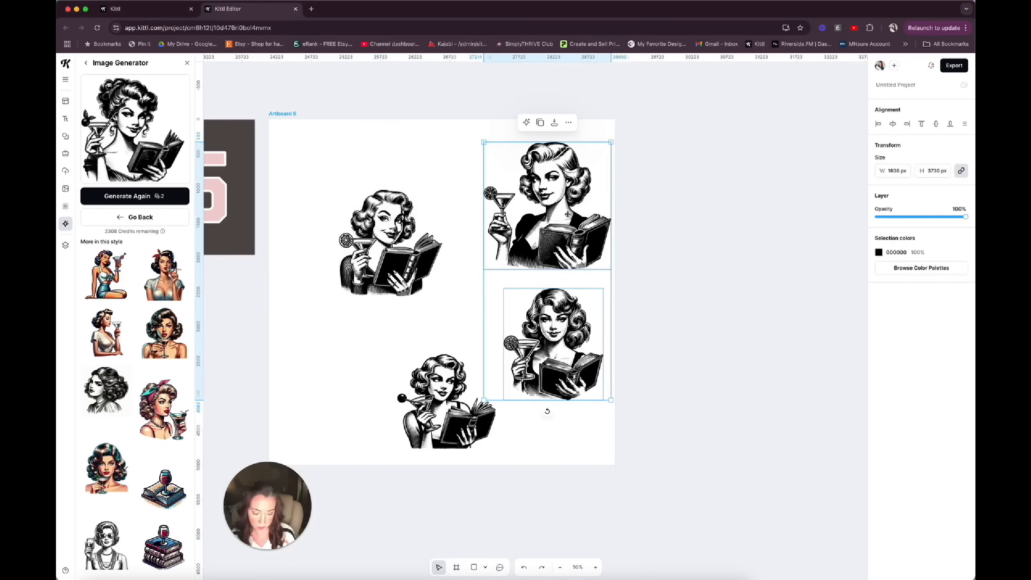
pyautogui.press('Delete')
pyautogui.click(436, 417)
pyautogui.press('Delete')
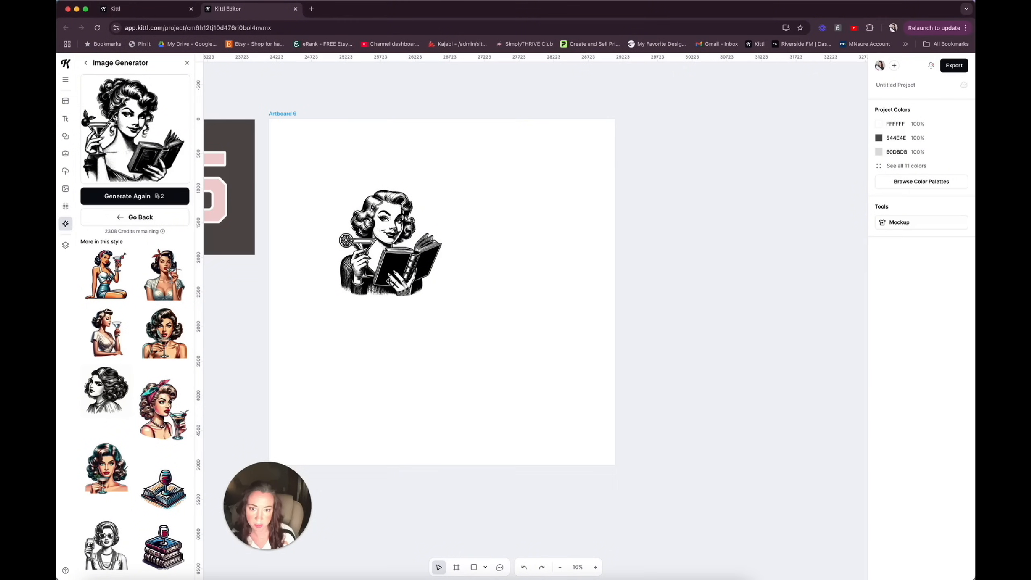
# Enlarge the remaining woman illustration to about 3252 by 3361 px and position it near the middle of the artboard.
pyautogui.click(389, 281)
pyautogui.moveTo(442, 297); pyautogui.dragTo(541, 398)
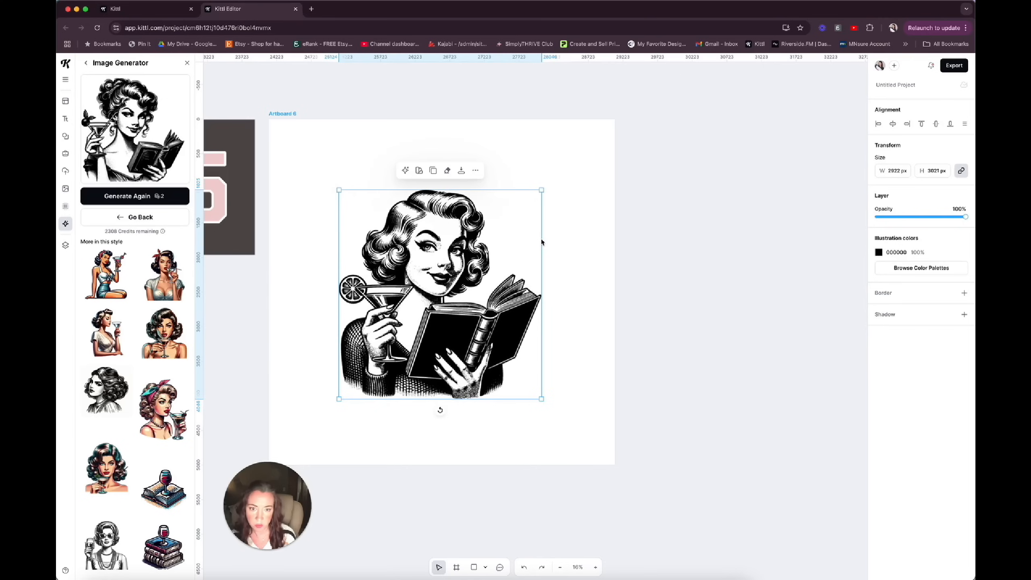
pyautogui.moveTo(542, 190); pyautogui.dragTo(564, 166)
pyautogui.moveTo(476, 198); pyautogui.dragTo(475, 207)
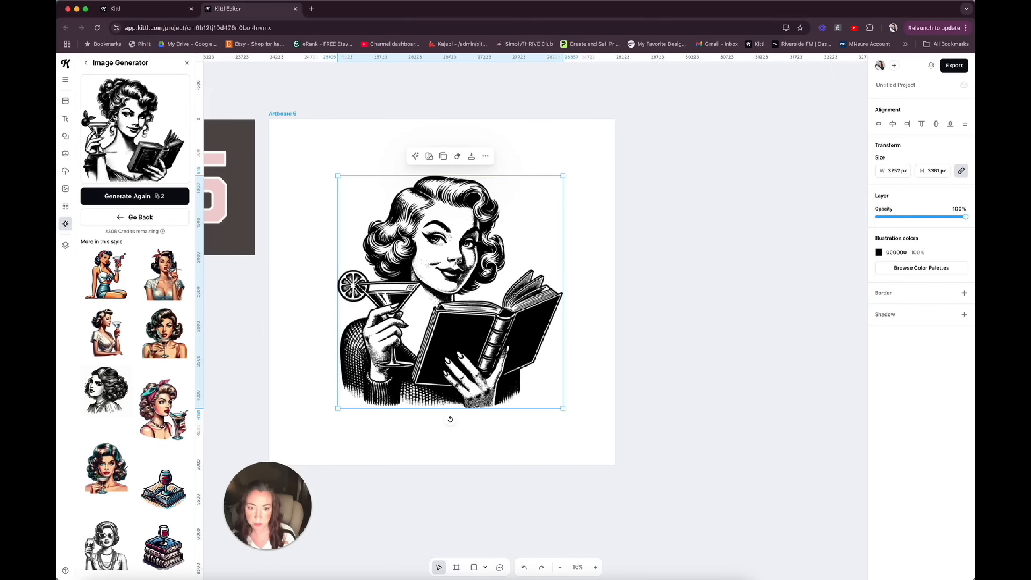
pyautogui.click(308, 256)
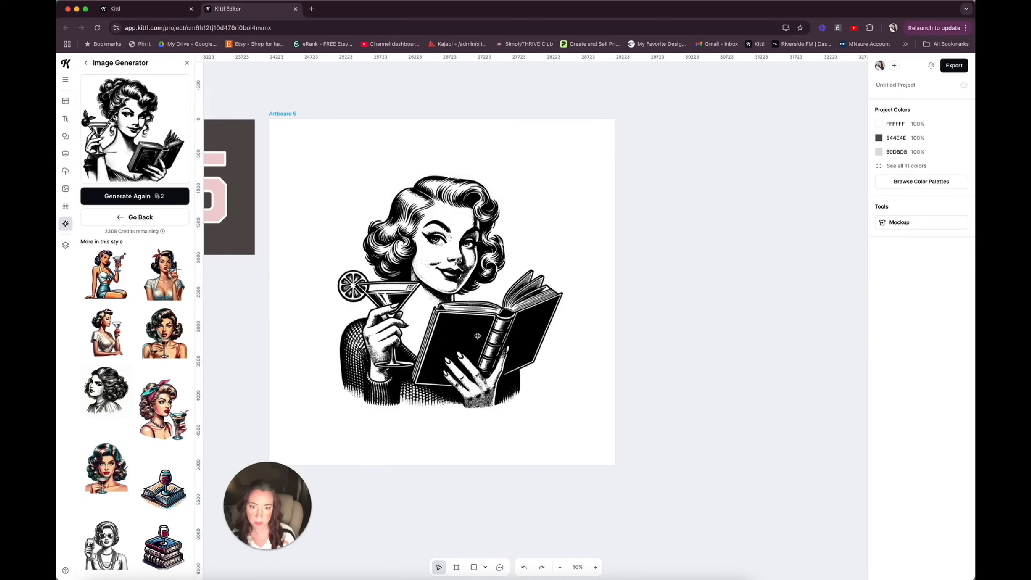
# Recolor the woman illustration to a dark slate grey and enlarge it slightly on the artboard.
pyautogui.click(478, 336)
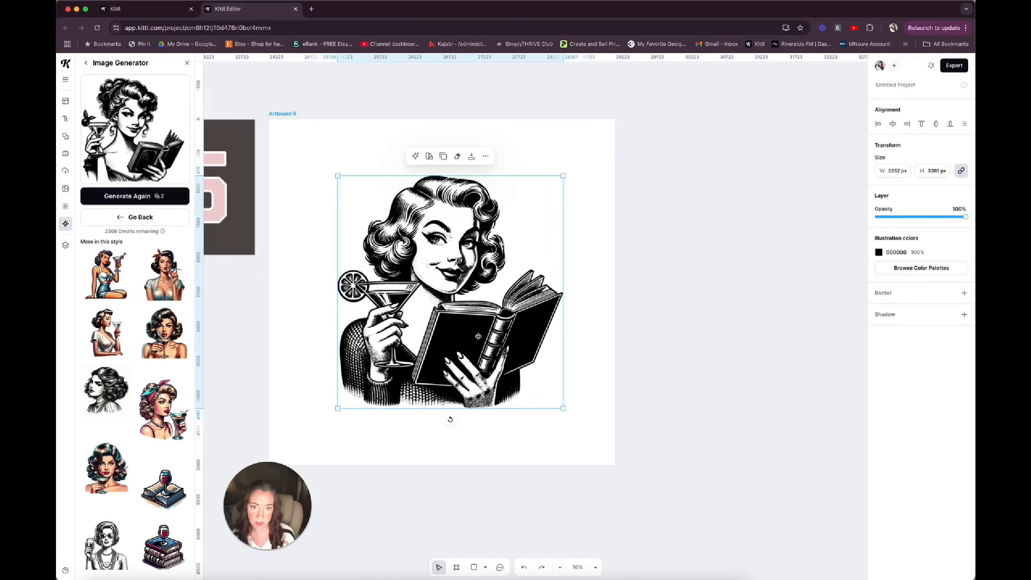
pyautogui.click(879, 252)
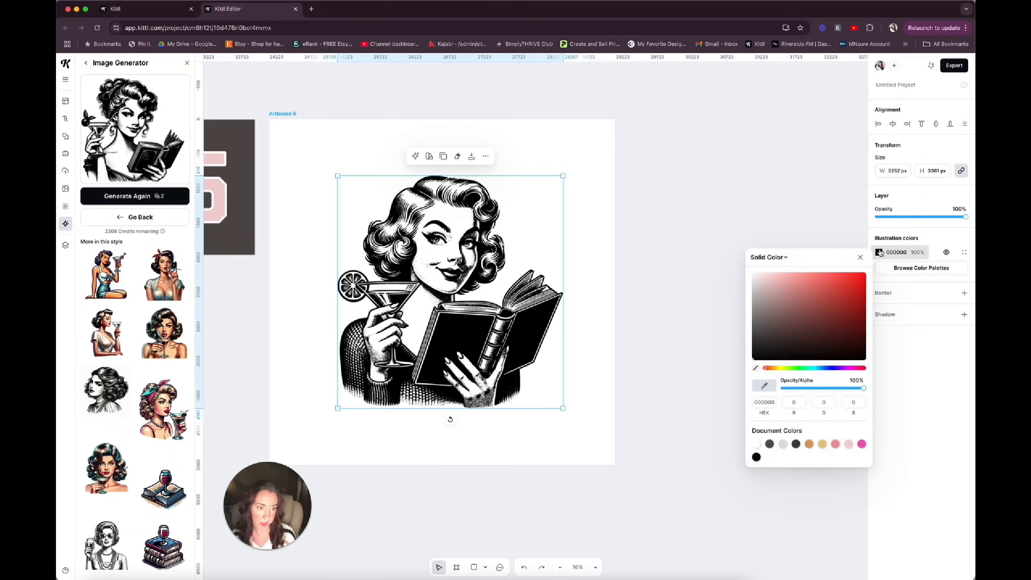
pyautogui.click(831, 368)
pyautogui.moveTo(808, 333); pyautogui.dragTo(775, 337)
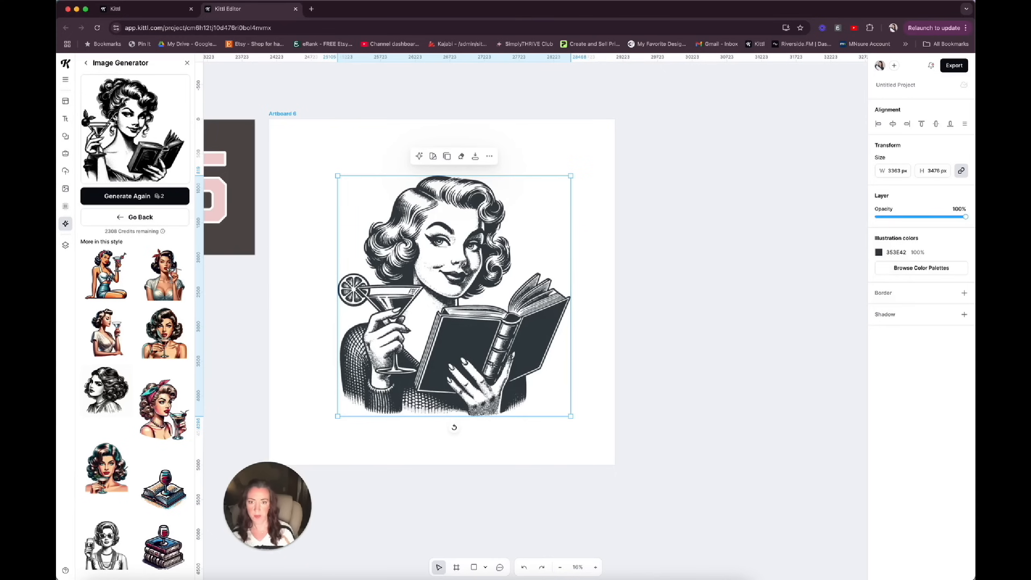
pyautogui.moveTo(492, 366); pyautogui.dragTo(487, 360)
pyautogui.click(588, 314)
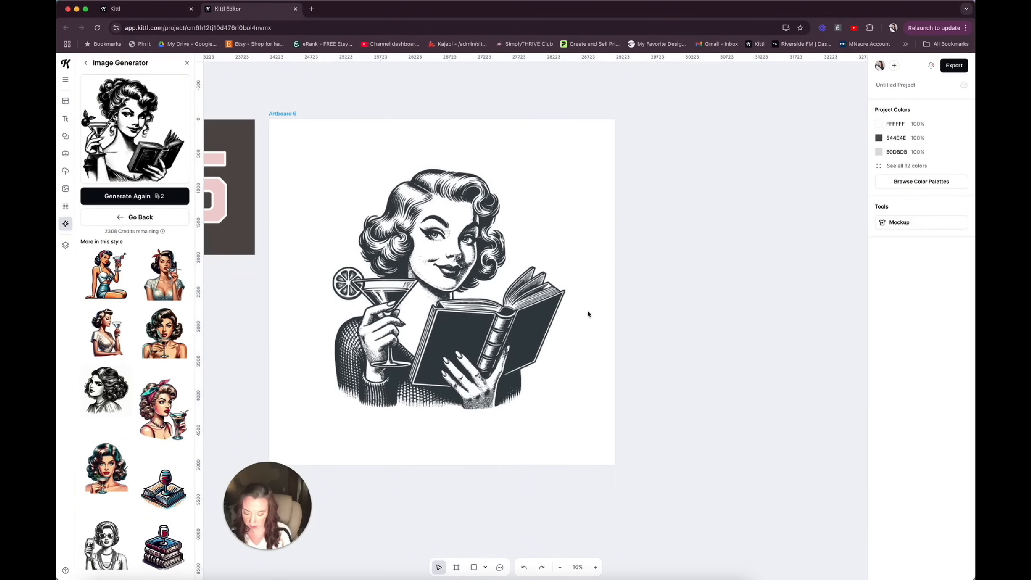
# Add the text "Chapter 30" on one line and place it enlarged and tilted above the woman's hair at the upper left.
pyautogui.press('t')
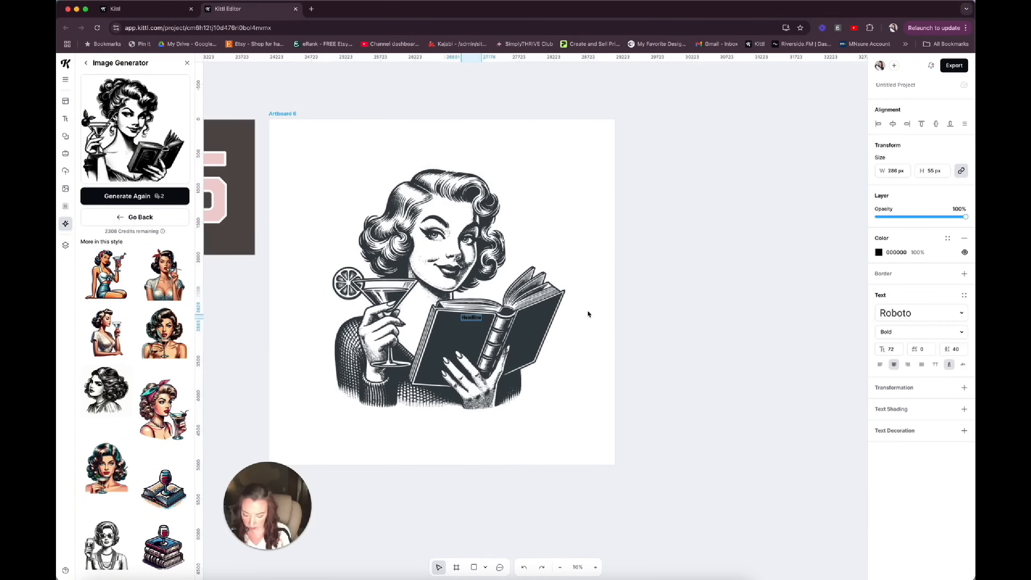
pyautogui.write('Chapter 30')
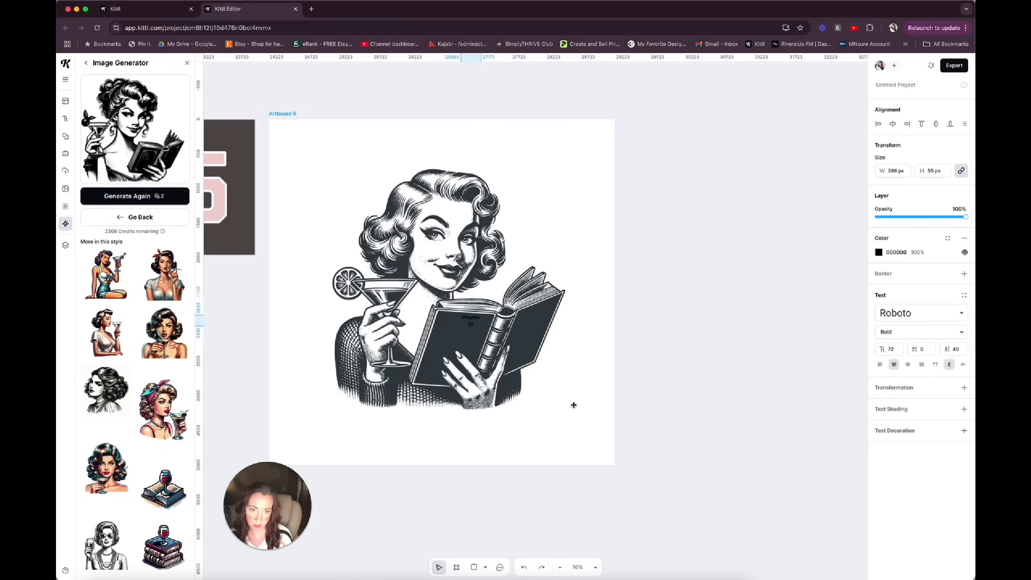
pyautogui.press('Escape')
pyautogui.moveTo(482, 322); pyautogui.dragTo(494, 313)
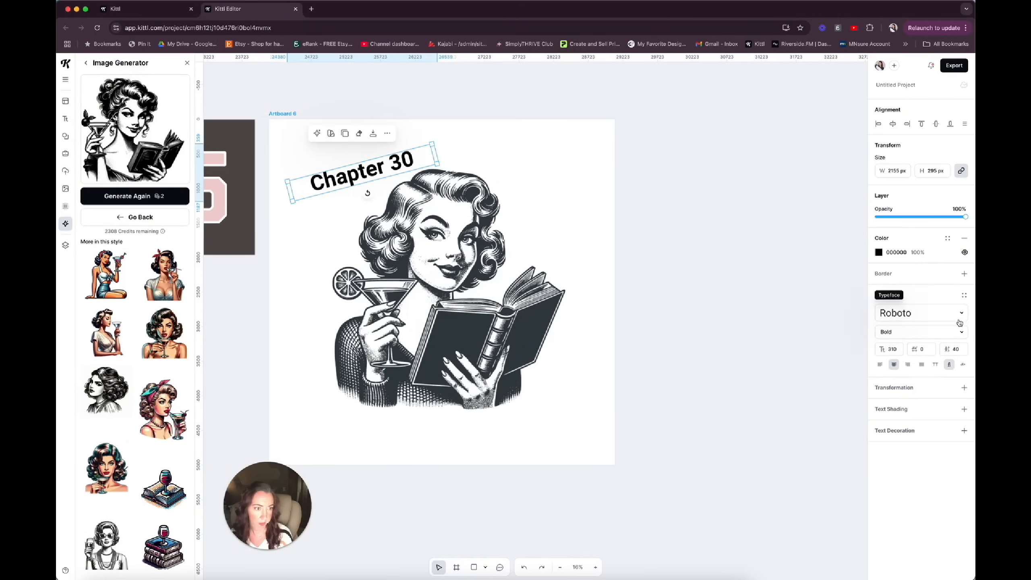
# Set "Chapter 30" in the Luckhy Rudhan script typeface and enlarge the text to size 452.
pyautogui.click(961, 313)
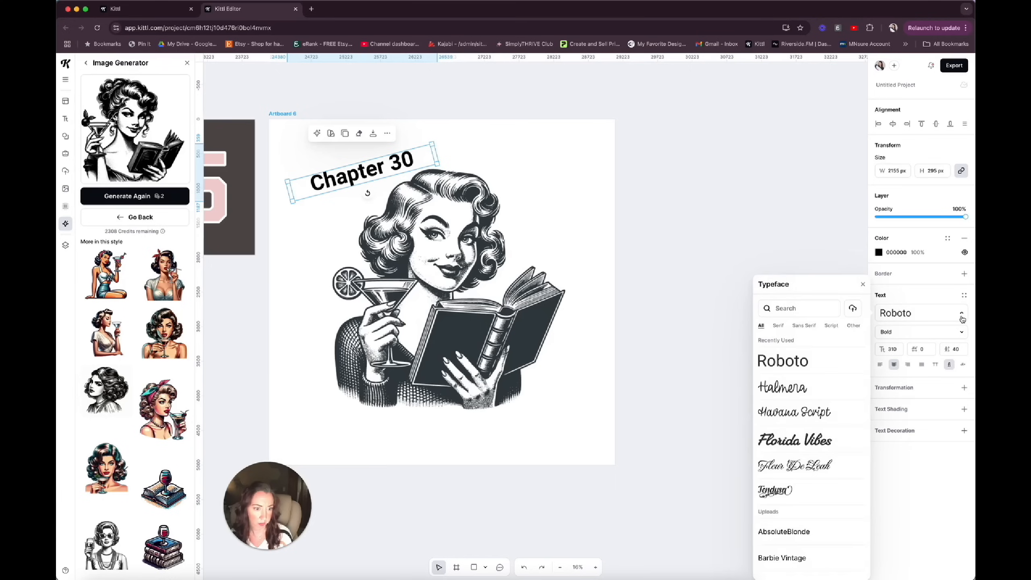
pyautogui.click(805, 448)
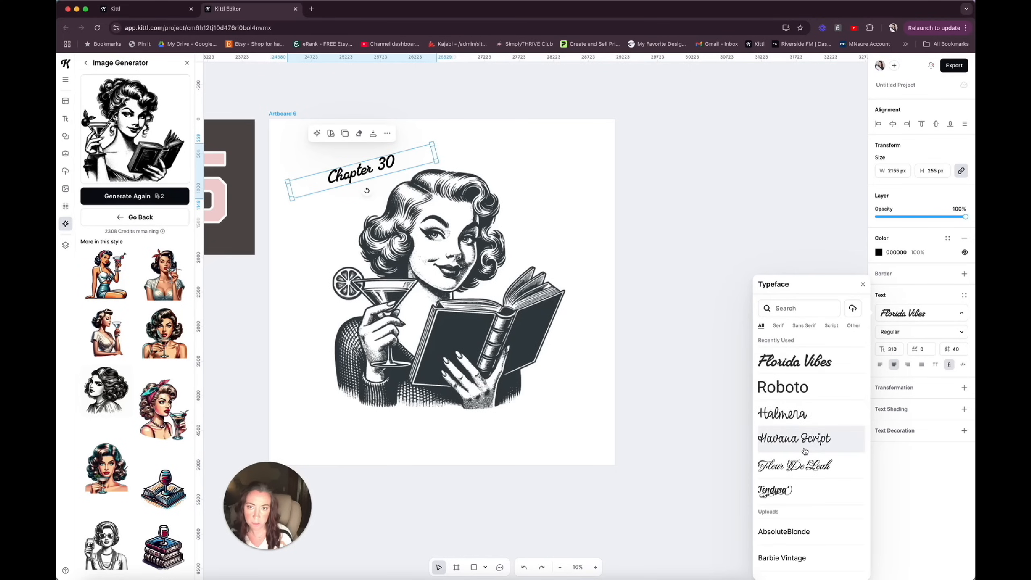
pyautogui.click(831, 326)
pyautogui.scroll(-2, 820, 440)
pyautogui.scroll(-10, 821, 440)
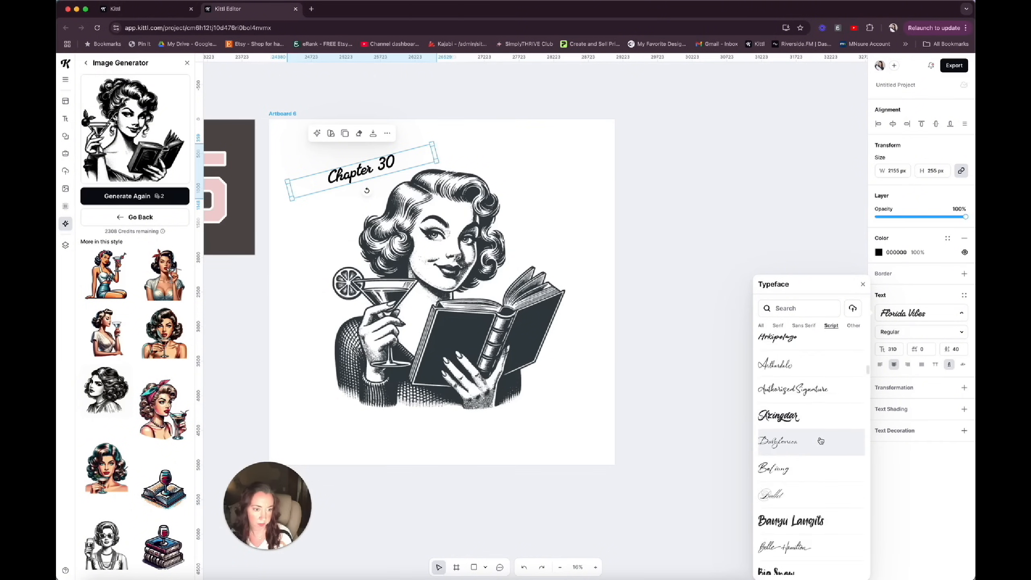
pyautogui.scroll(-15, 821, 441)
pyautogui.click(790, 483)
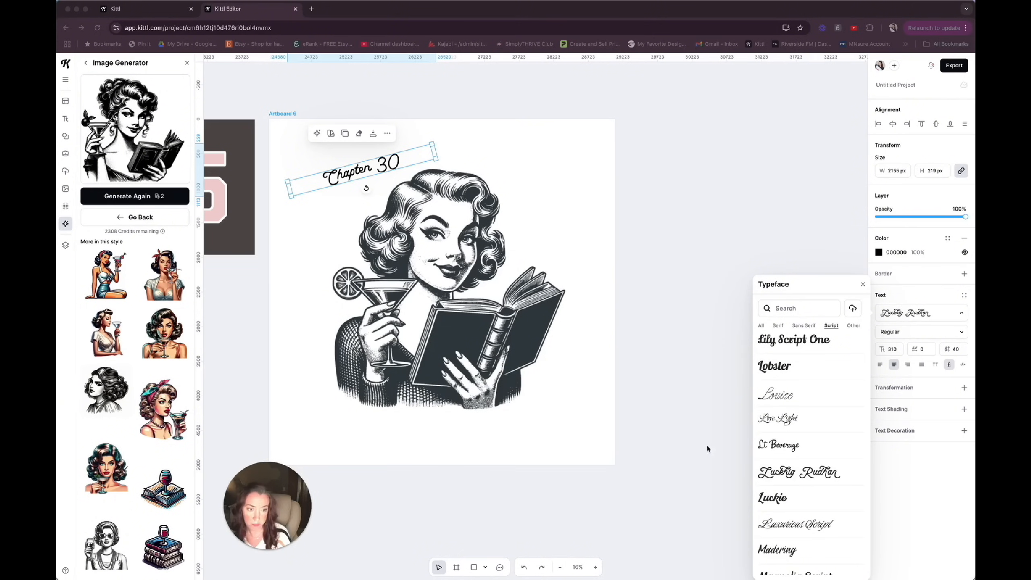
pyautogui.click(431, 215)
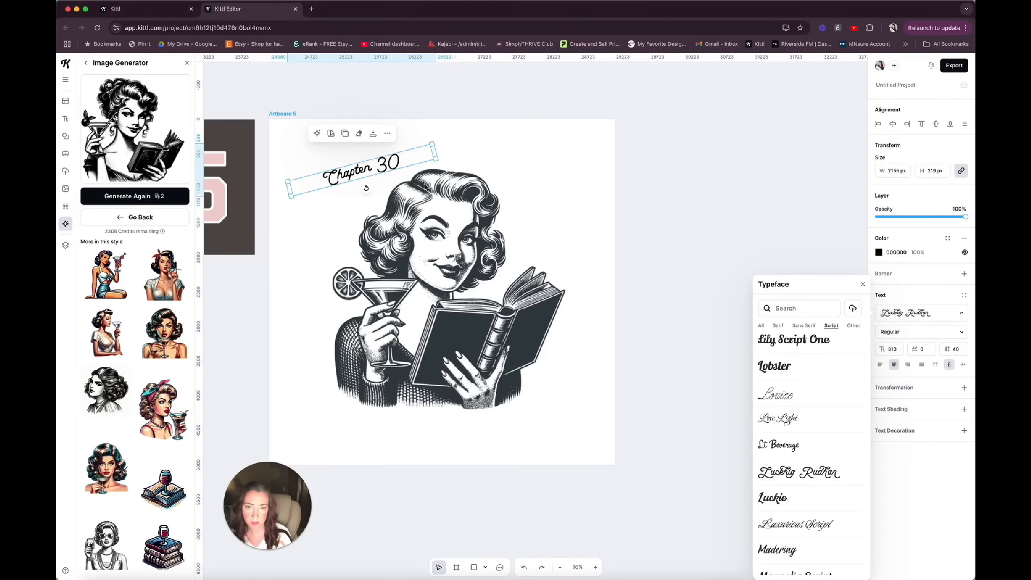
pyautogui.moveTo(434, 149); pyautogui.dragTo(436, 164)
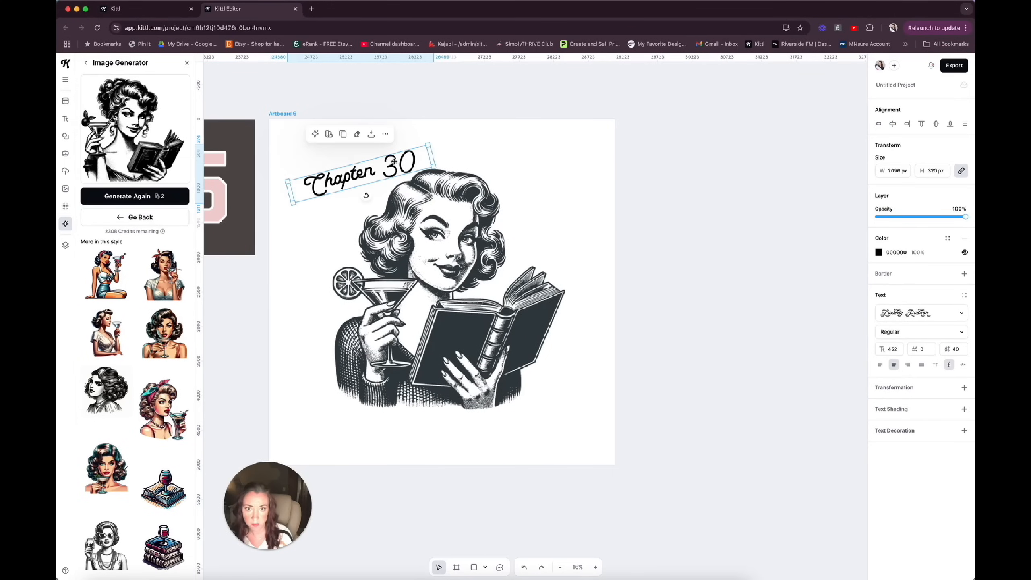
# Apply the Custom text transformation to "Chapter 30" and reshape its path to follow the woman's hair.
pyautogui.click(965, 389)
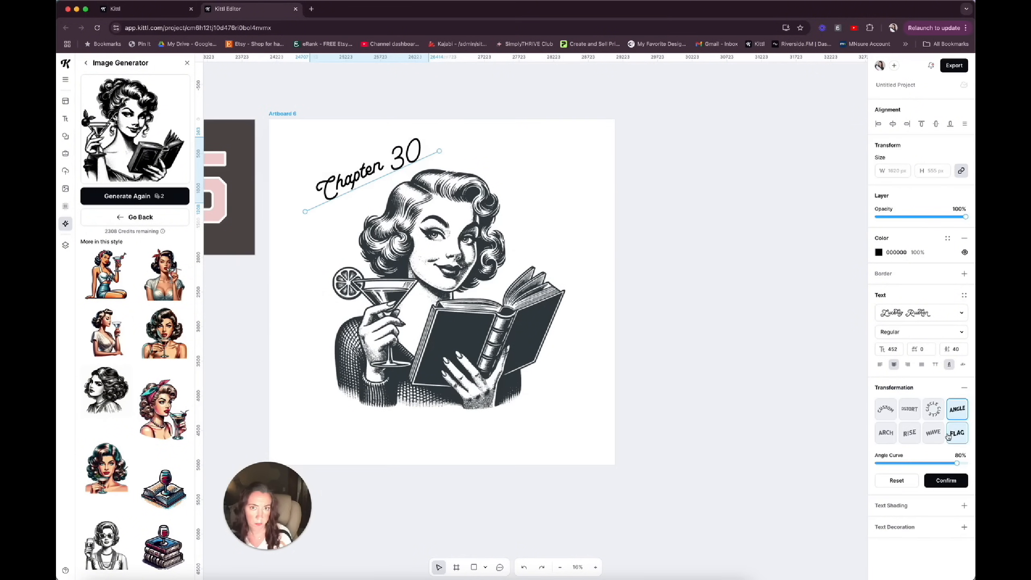
pyautogui.click(933, 432)
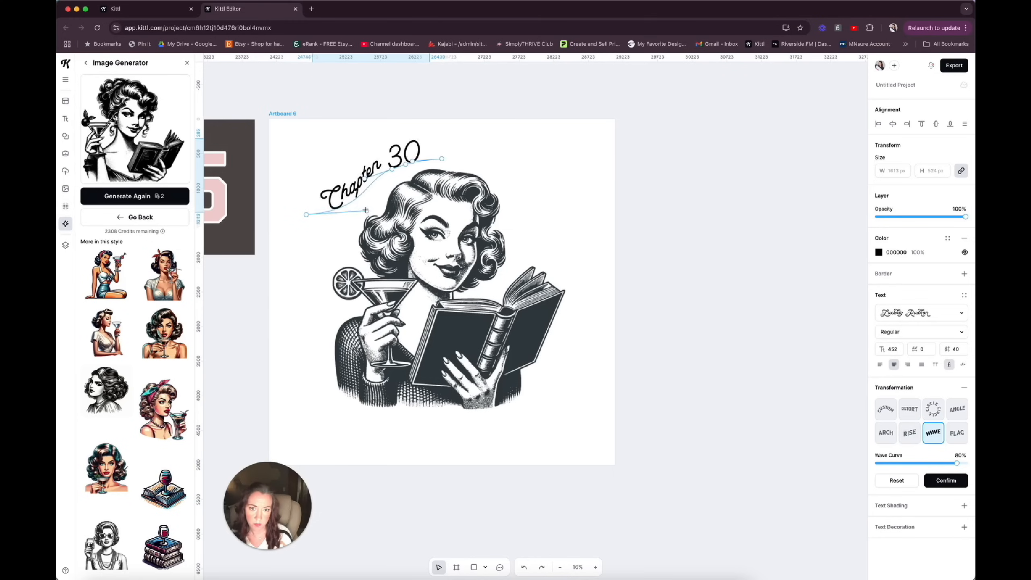
pyautogui.click(886, 408)
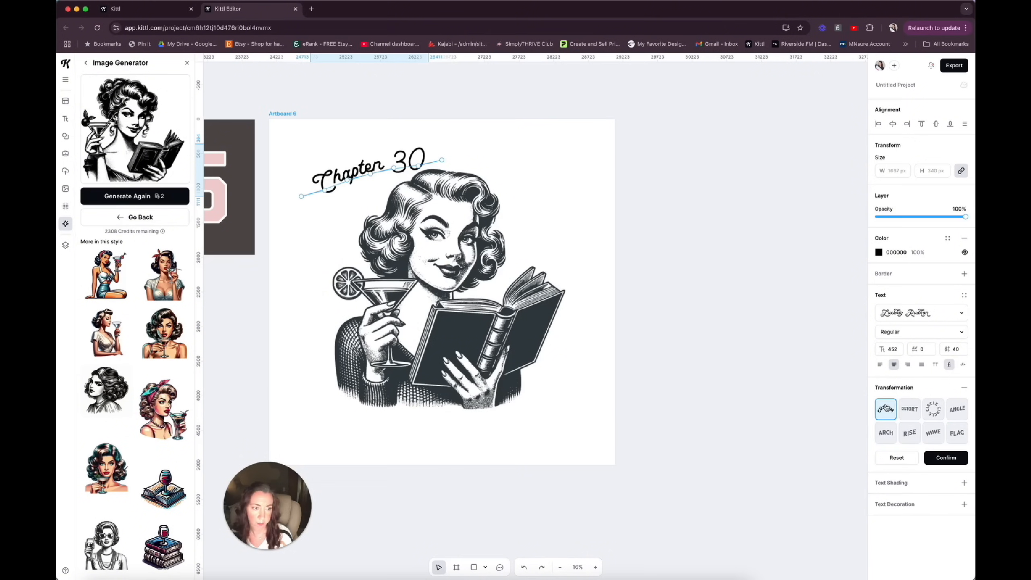
pyautogui.moveTo(303, 197); pyautogui.dragTo(333, 214)
pyautogui.moveTo(384, 173); pyautogui.dragTo(345, 192)
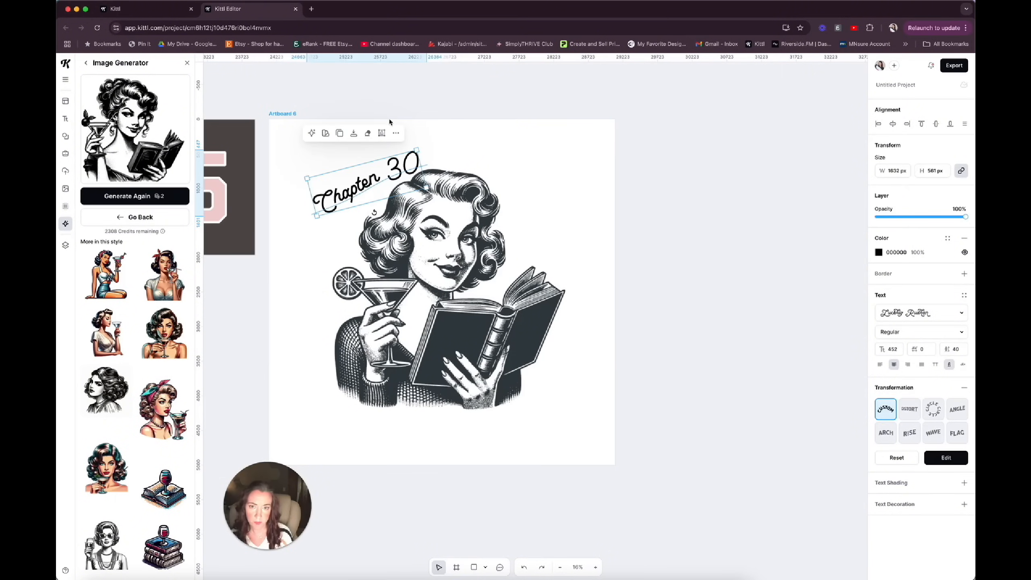
pyautogui.click(431, 151)
# Delete "30" from the curved text so it reads only "Chapter".
pyautogui.click(398, 165)
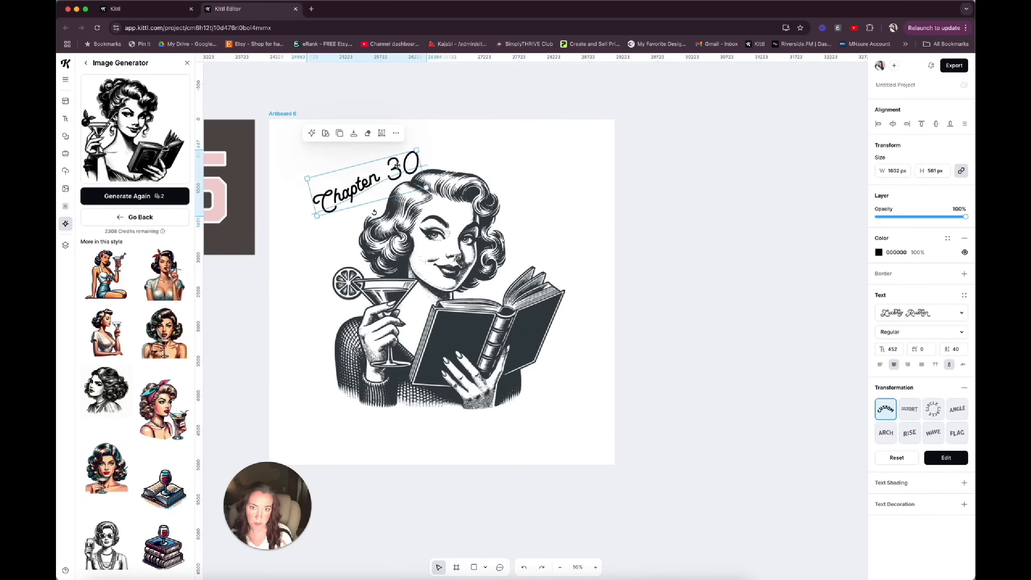
pyautogui.doubleClick(398, 166)
pyautogui.moveTo(381, 217); pyautogui.dragTo(343, 217)
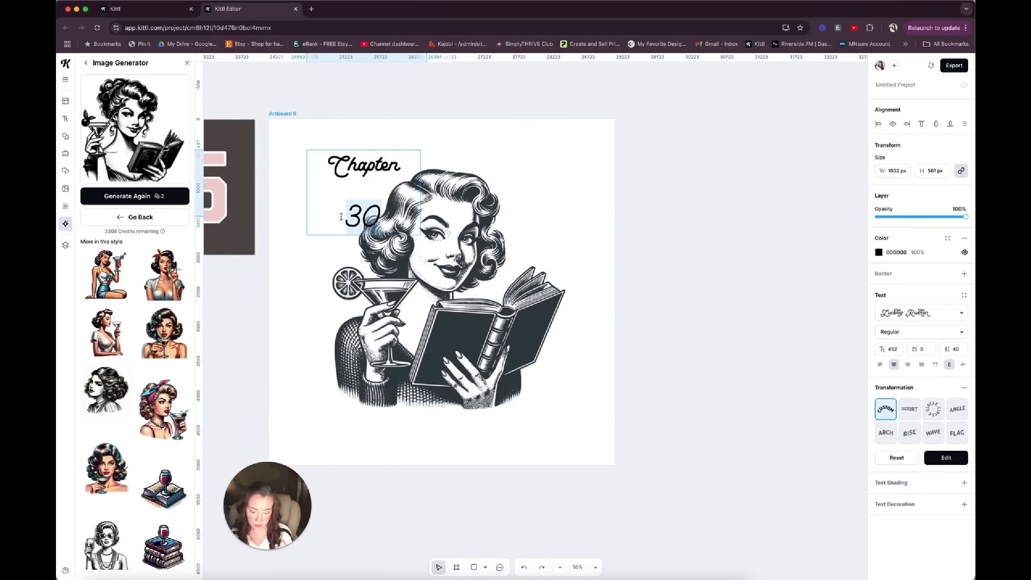
pyautogui.press('BackSpace')
pyautogui.press('Escape')
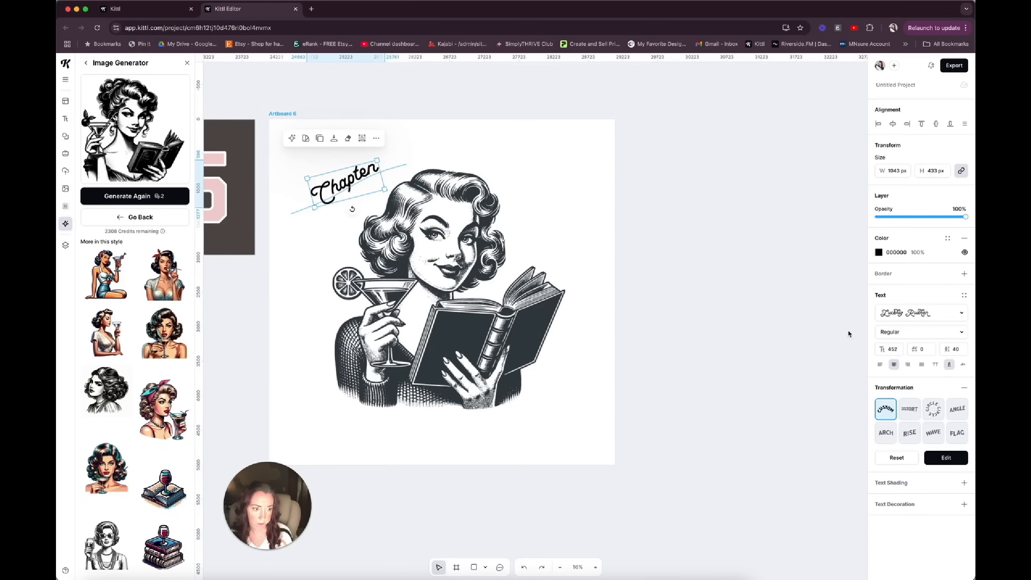
# Apply the Distort transformation to "Chapter", stretch its lower-left corner downward, enlarge it slightly, and set it in the Adventurer 01 script typeface.
pyautogui.click(904, 415)
pyautogui.moveTo(312, 203); pyautogui.dragTo(324, 225)
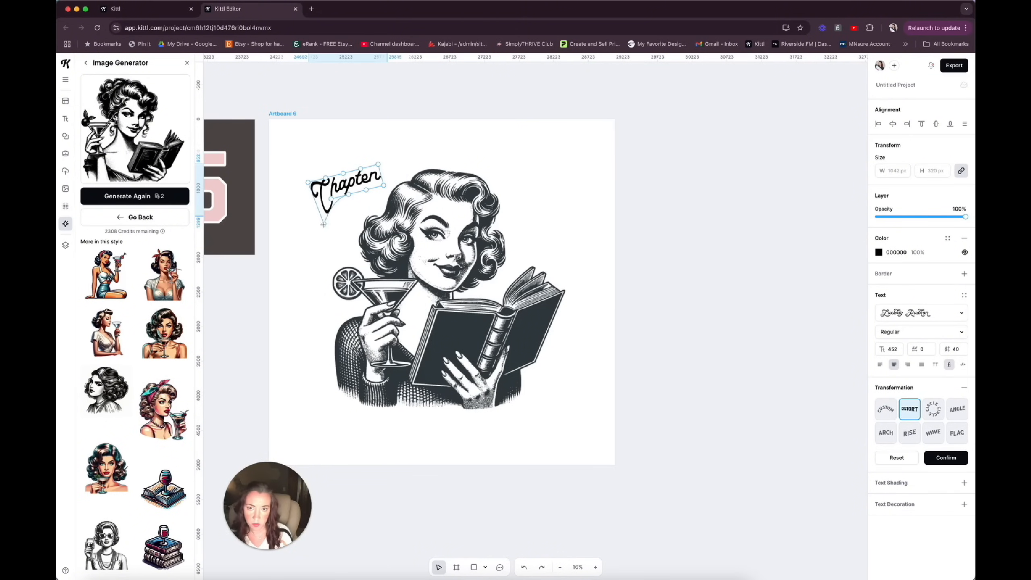
pyautogui.click(352, 194)
pyautogui.click(352, 194)
pyautogui.click(921, 312)
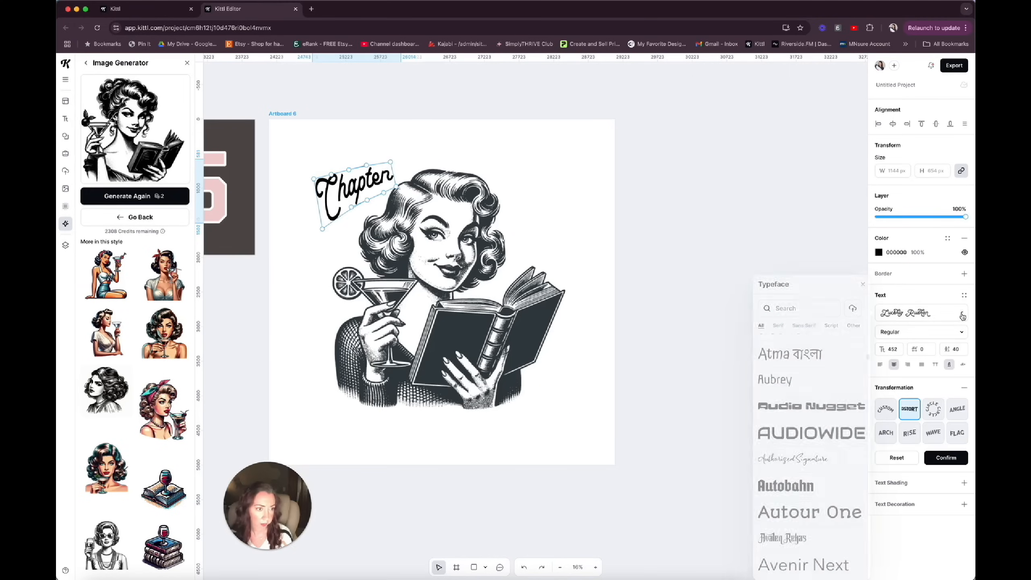
pyautogui.click(831, 327)
pyautogui.click(817, 381)
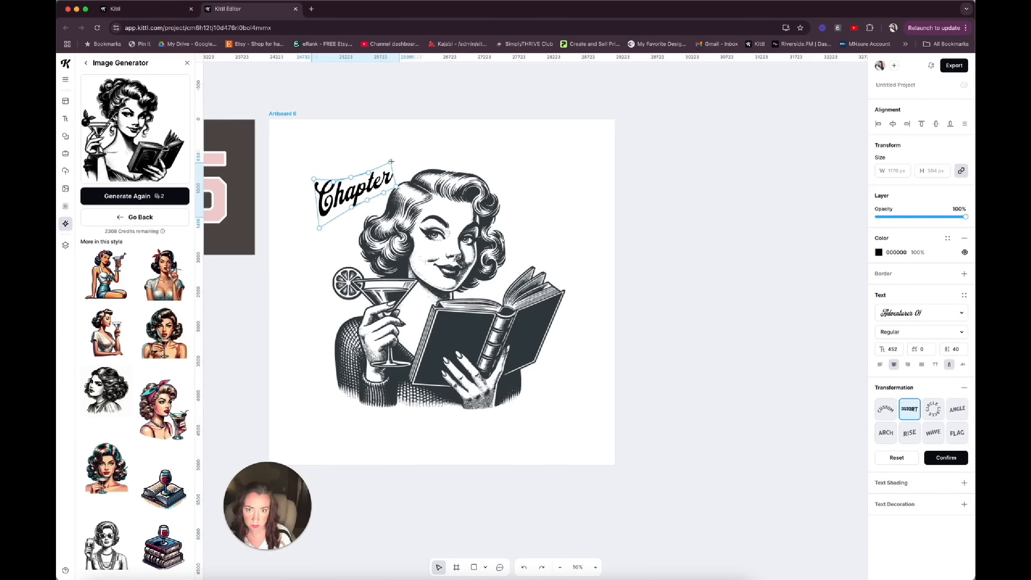
# Duplicate the "Chapter" text, place the copy just below the original, and change its wording to "30".
pyautogui.click(349, 198)
pyautogui.click(329, 141)
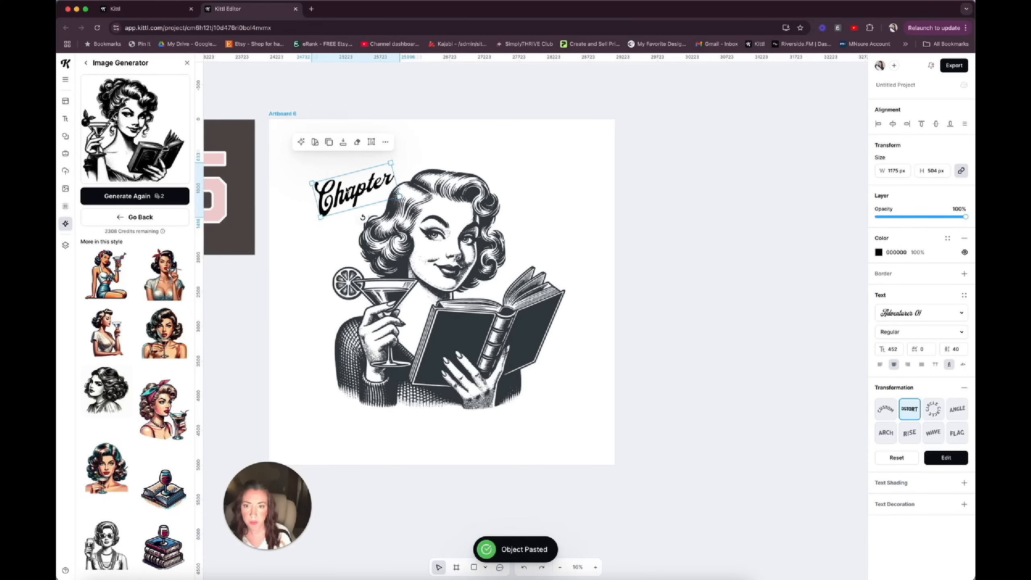
pyautogui.moveTo(342, 196); pyautogui.dragTo(333, 235)
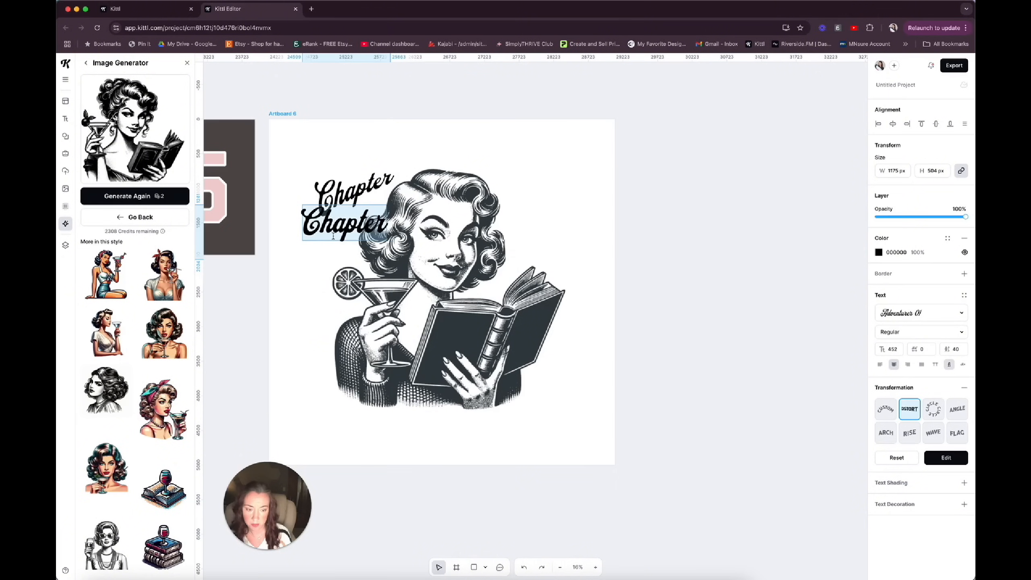
pyautogui.write('30')
pyautogui.press('Escape')
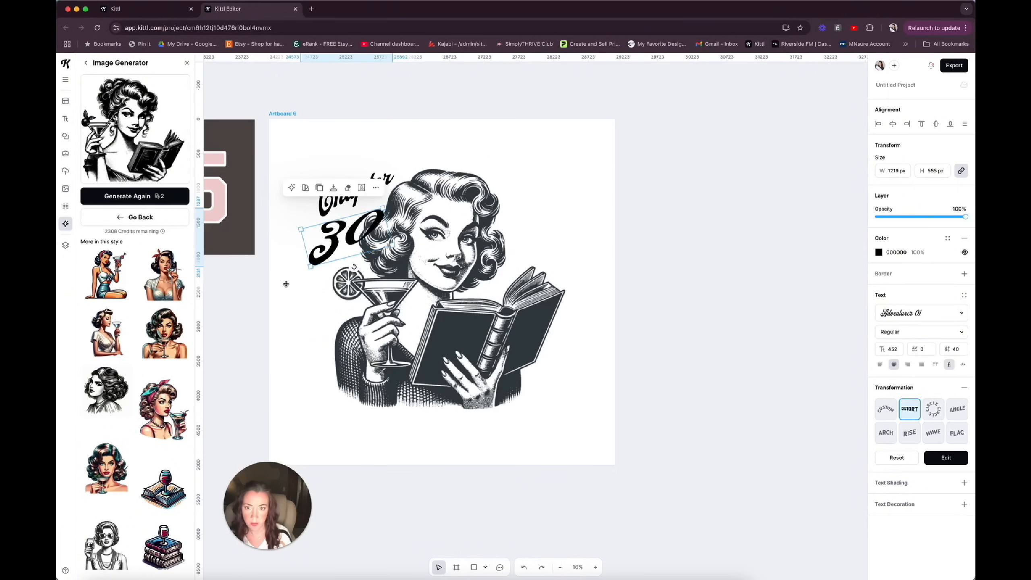
# Reshape the distorted "30" to about 540 by 384 px and fit it under "Chapter" beside the woman's hair.
pyautogui.click(361, 188)
pyautogui.moveTo(362, 217); pyautogui.dragTo(336, 239)
pyautogui.press('super+z')
pyautogui.press('super+z')
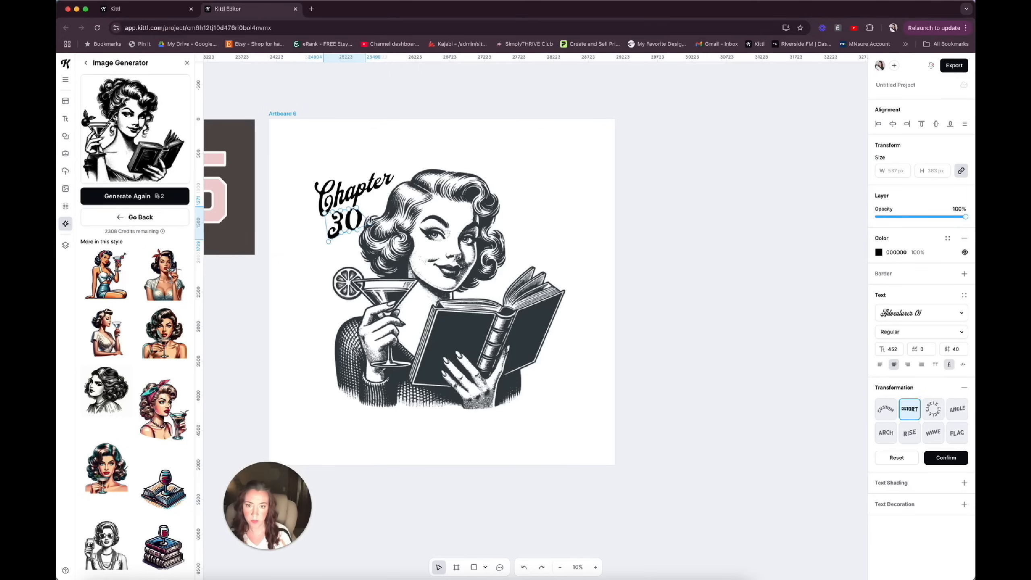
pyautogui.moveTo(368, 223); pyautogui.dragTo(367, 225)
pyautogui.press('super+z')
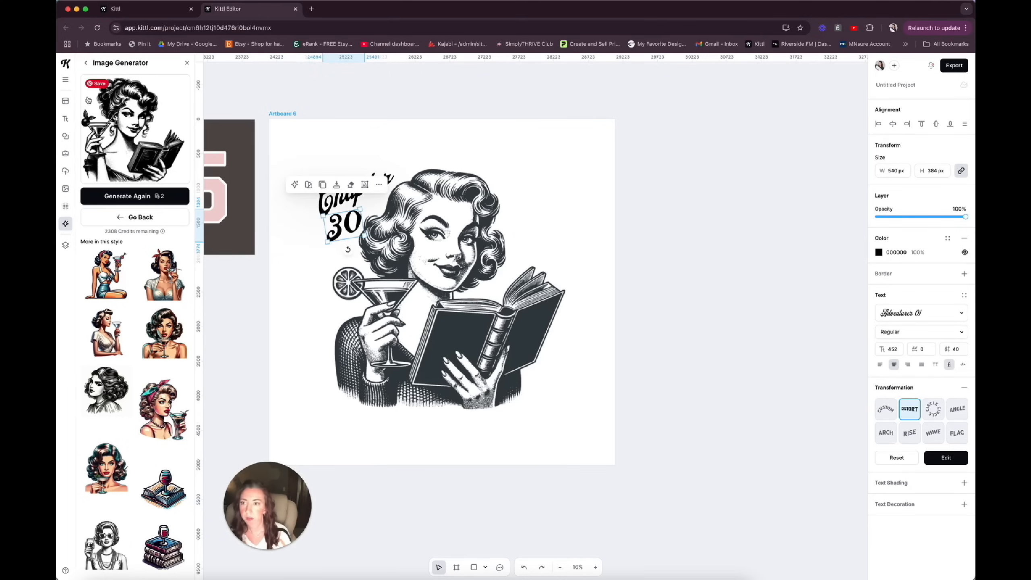
# Search the elements for "sparkle" and add a four-pointed sparkle to the artboard.
pyautogui.click(66, 137)
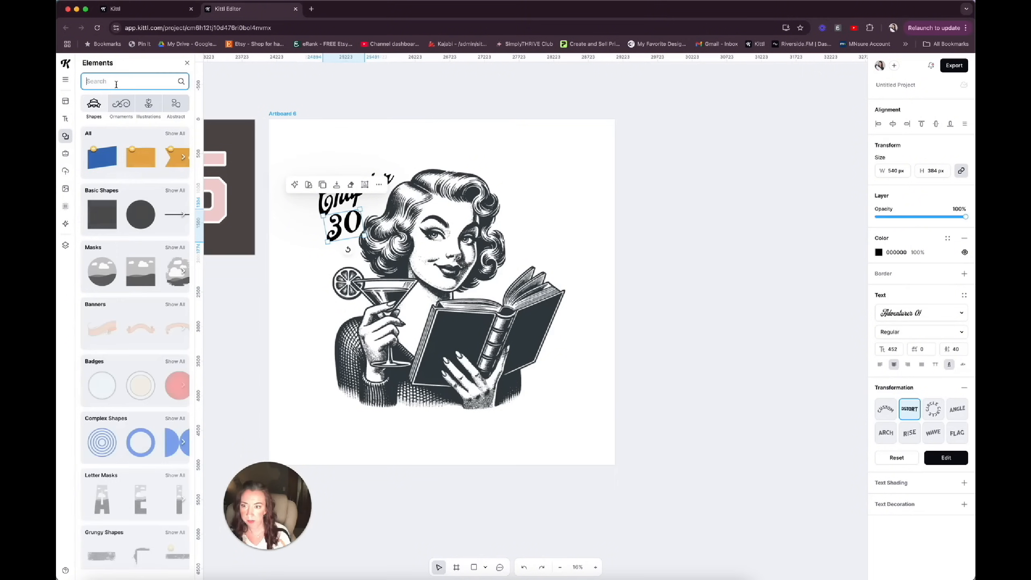
pyautogui.write('sparkle')
pyautogui.press('Return')
pyautogui.scroll(-3, 144, 263)
pyautogui.scroll(-2, 145, 263)
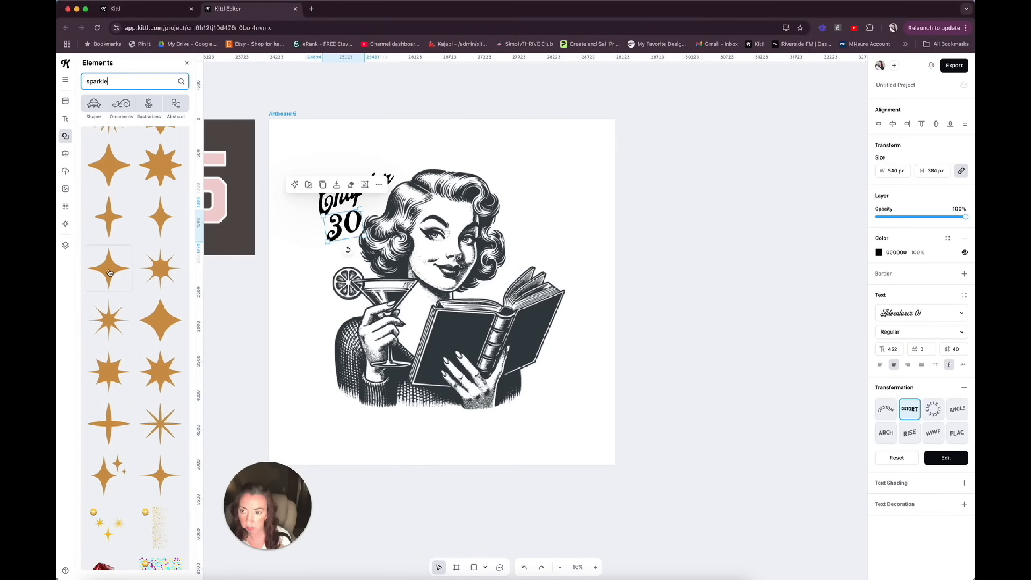
pyautogui.click(110, 270)
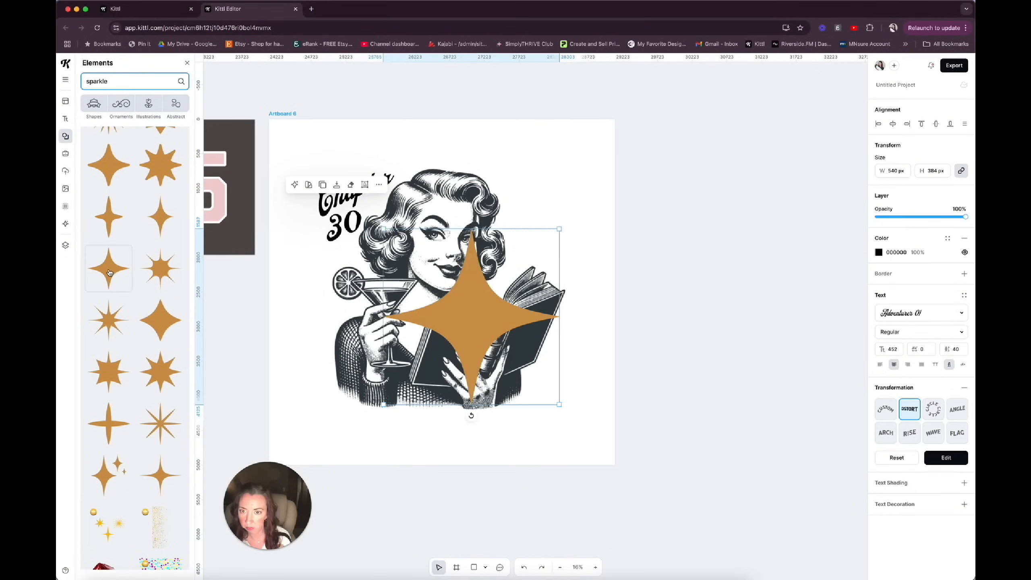
# Swap the sparkle for the narrower four-pointed one and arrange three small copies around "30" and above the martini.
pyautogui.click(169, 223)
pyautogui.moveTo(474, 312); pyautogui.dragTo(499, 289)
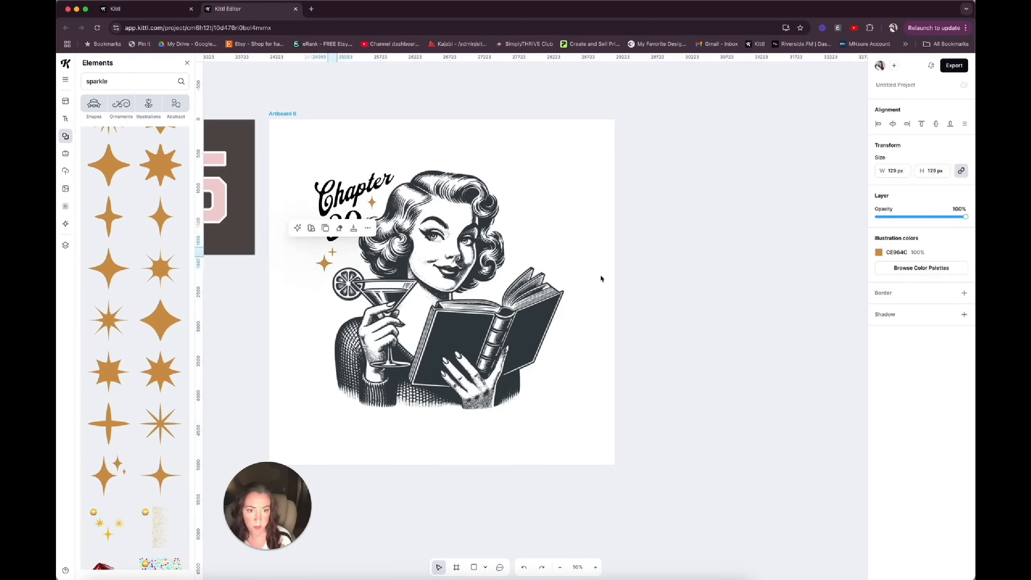
pyautogui.click(601, 279)
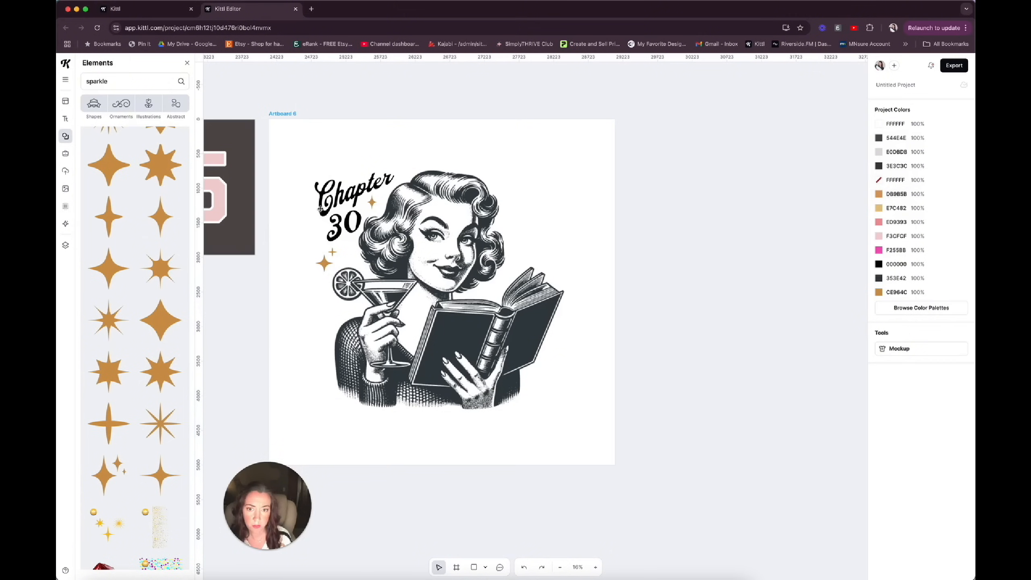
# Recolor the three sparkles and the "Chapter" and "30" texts to the illustration's dark color 353E42.
pyautogui.click(879, 254)
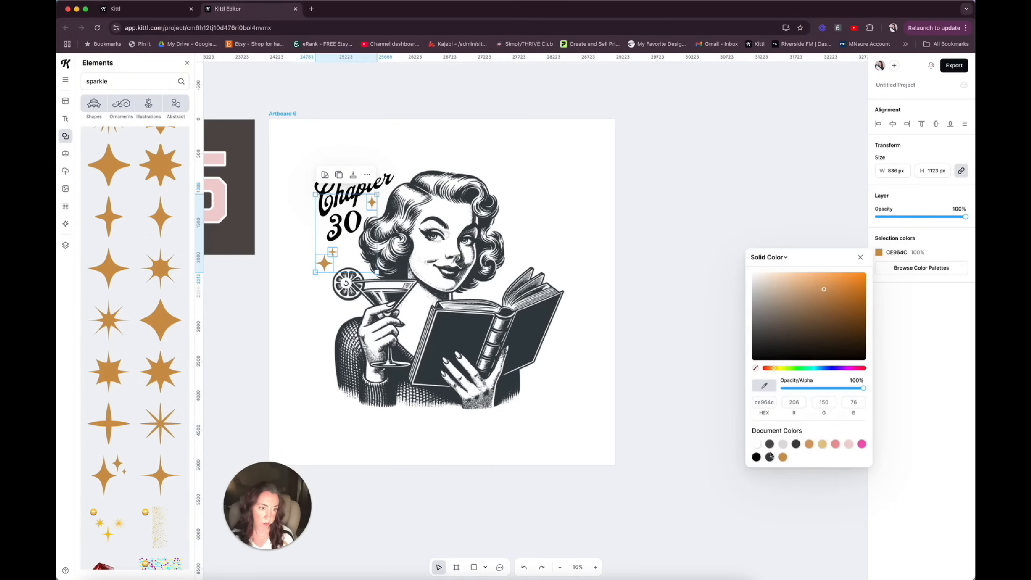
pyautogui.click(770, 456)
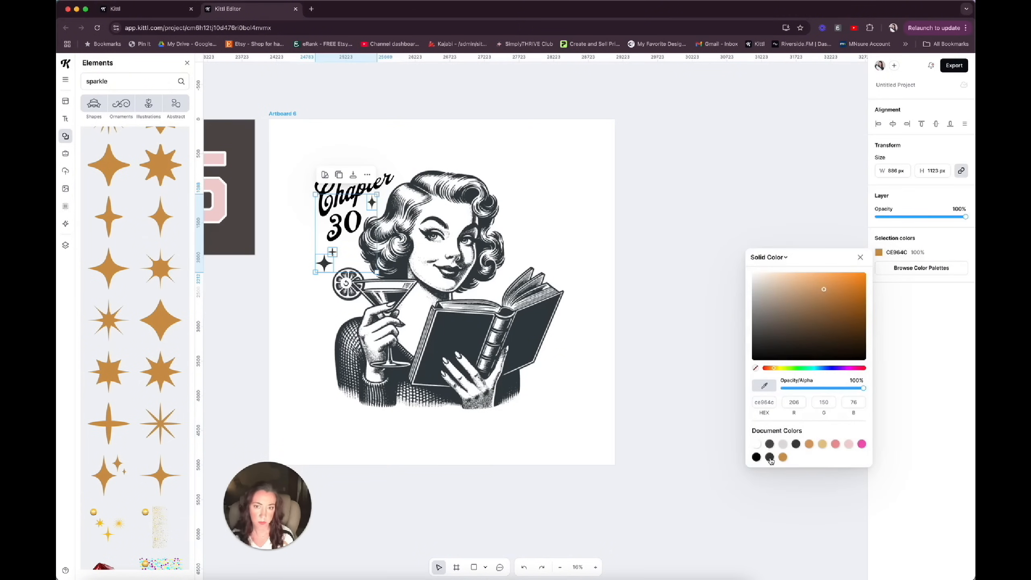
pyautogui.click(385, 189)
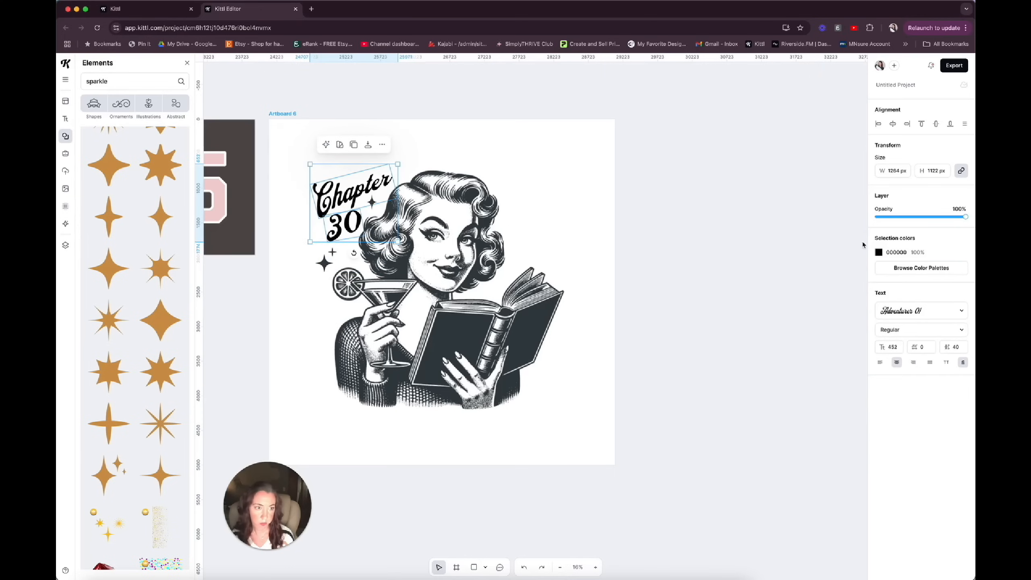
pyautogui.click(879, 252)
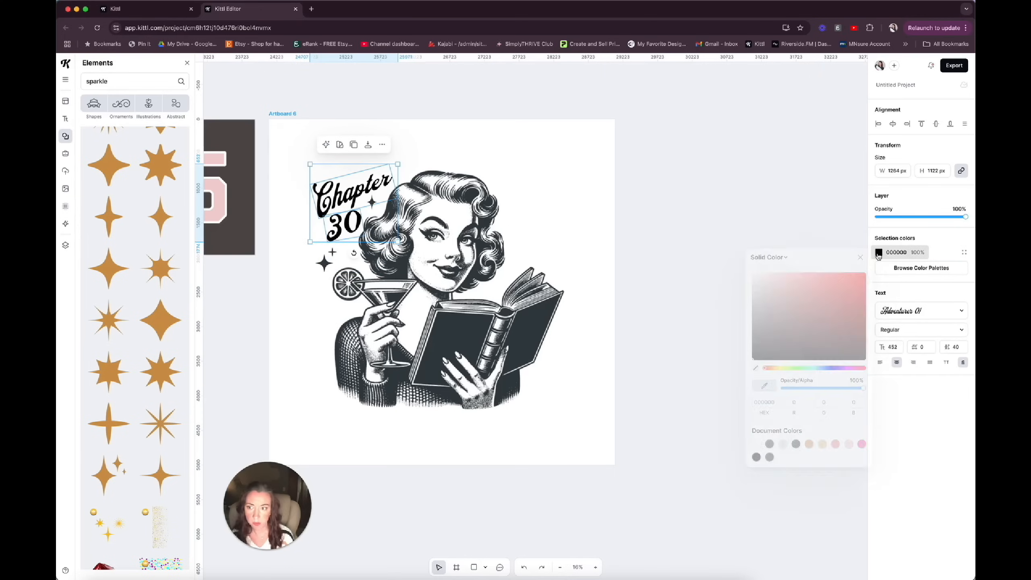
pyautogui.click(769, 457)
pyautogui.click(568, 442)
# Enlarge the lettering and sparkles together, and shift the woman illustration slightly right to make room for them.
pyautogui.click(370, 227)
pyautogui.click(340, 201)
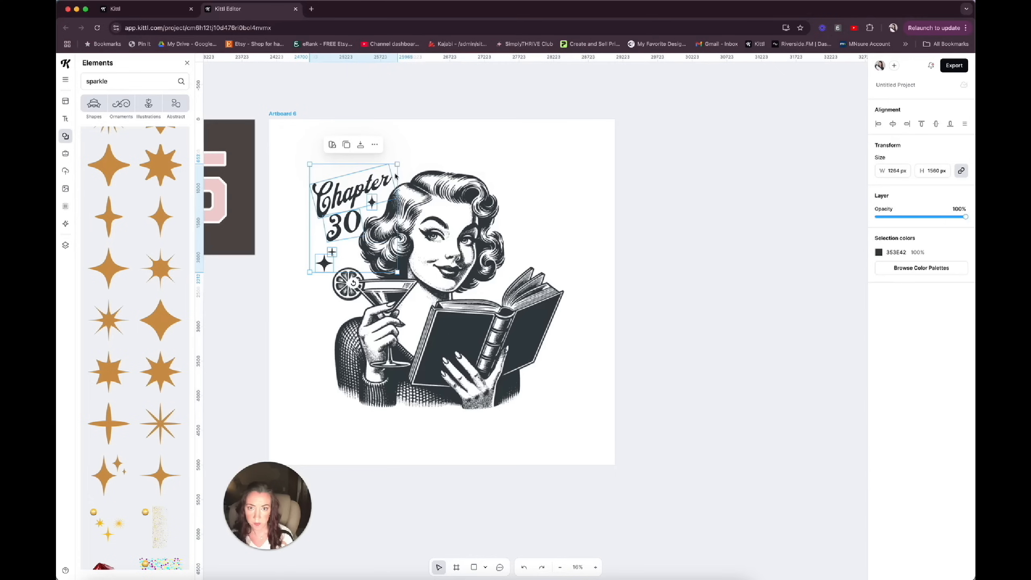
pyautogui.moveTo(398, 162); pyautogui.dragTo(425, 138)
pyautogui.click(458, 232)
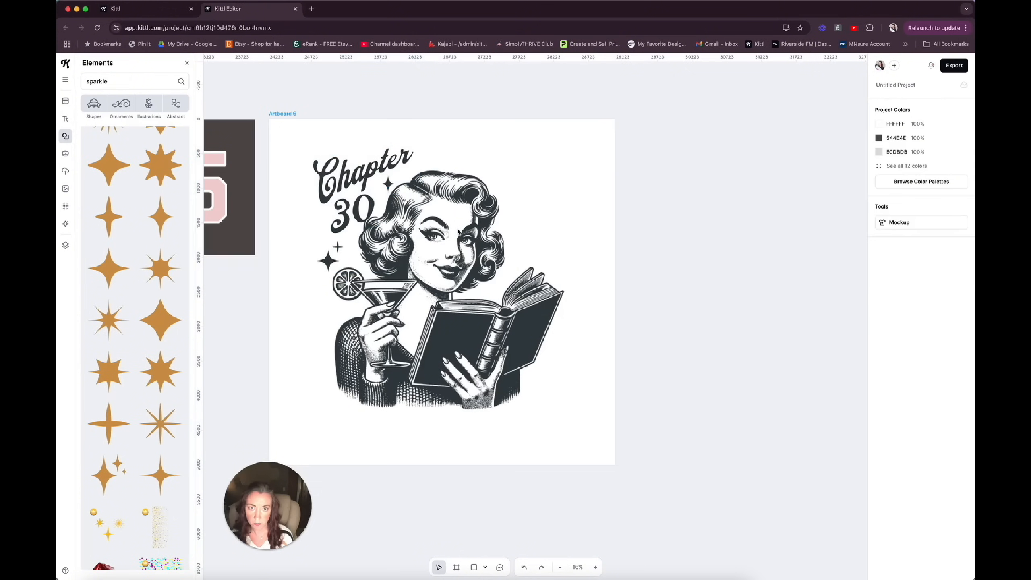
pyautogui.click(463, 231)
pyautogui.moveTo(466, 234); pyautogui.dragTo(472, 234)
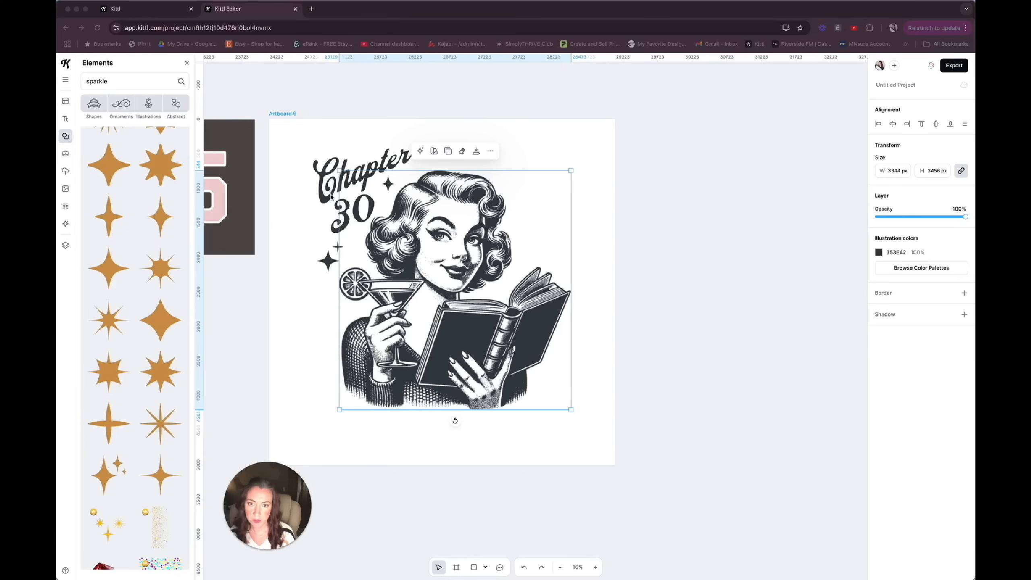
# Add the text "more sophisticated, still slightly unhinged" on one line below the woman, enlarged to size 157.
pyautogui.click(416, 450)
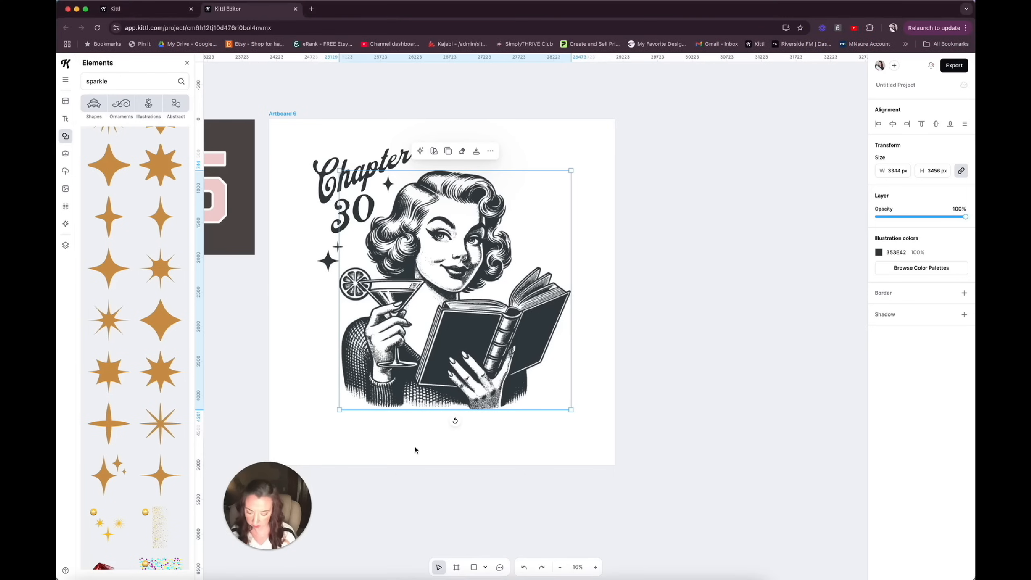
pyautogui.write('t')
pyautogui.write('more')
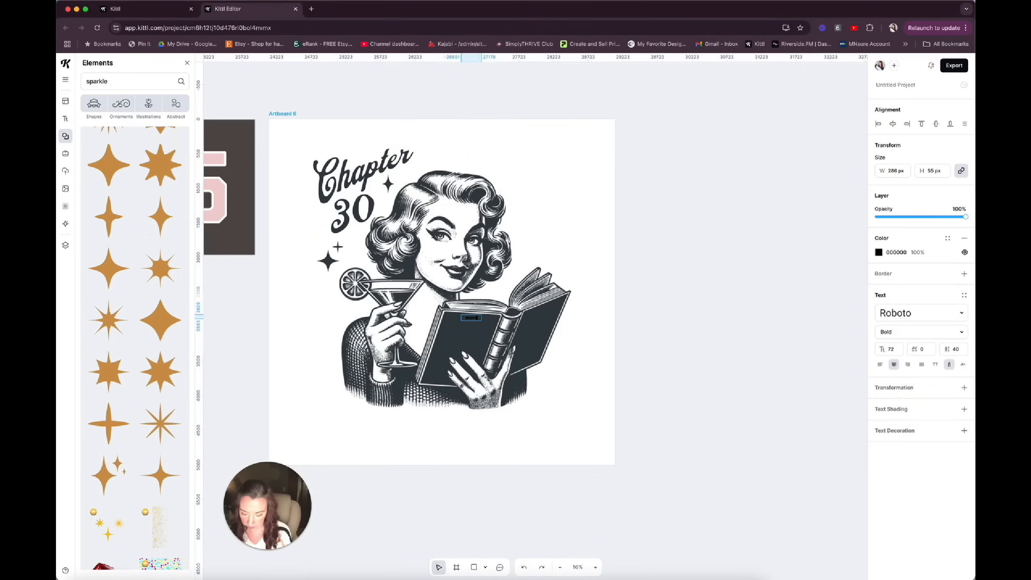
pyautogui.write(' sophisticated, still s')
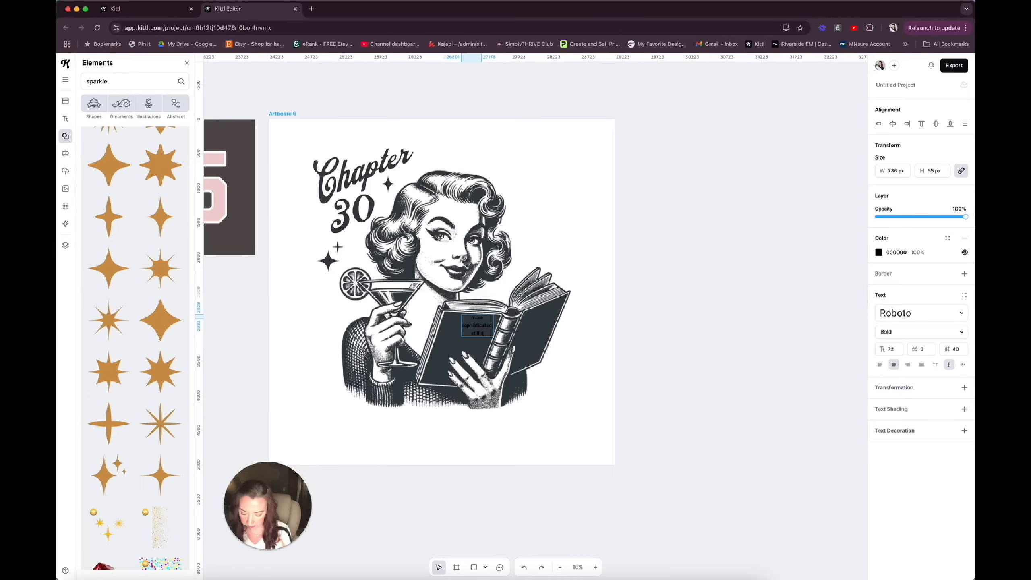
pyautogui.write('lightly ur')
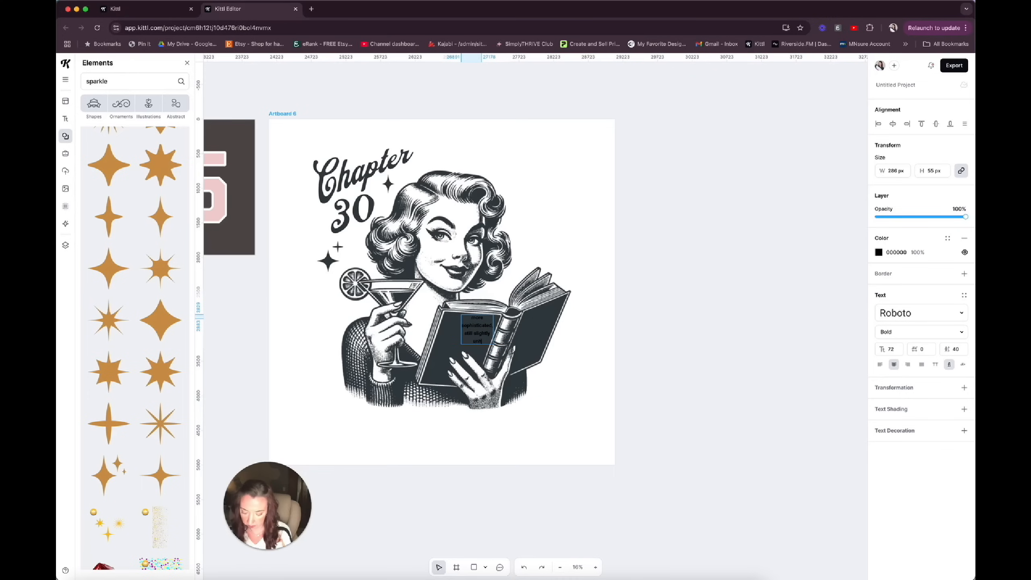
pyautogui.moveTo(494, 329); pyautogui.dragTo(677, 302)
pyautogui.moveTo(611, 315); pyautogui.dragTo(487, 426)
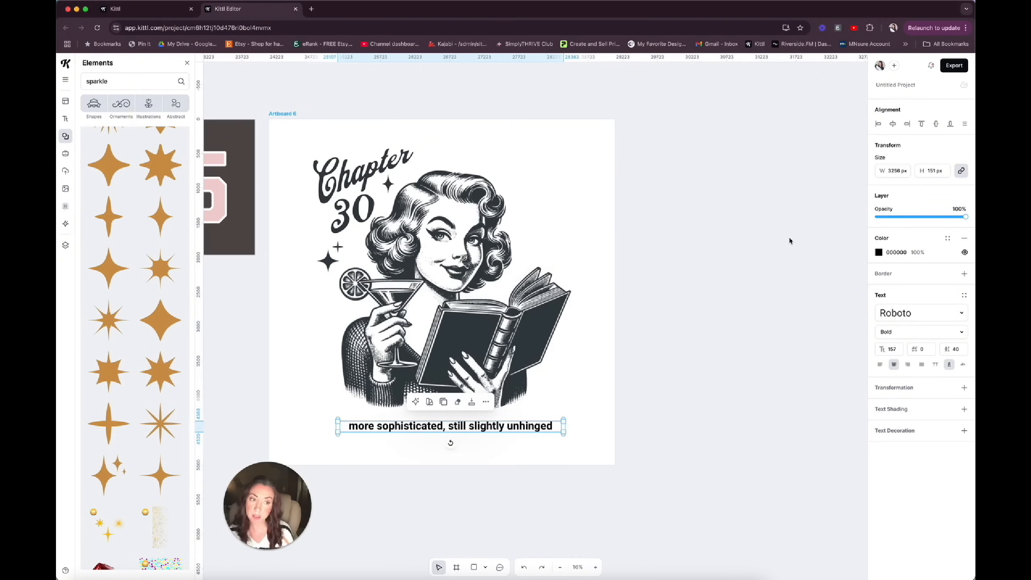
# Try the Adventurer 05 typeface on the tagline and widen its text box to about 3784 px.
pyautogui.click(962, 313)
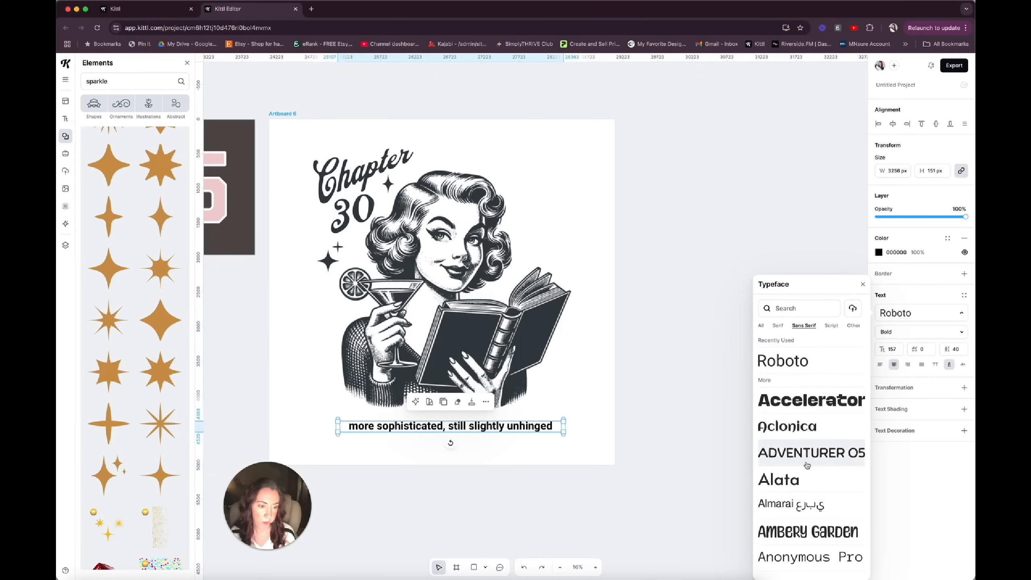
pyautogui.click(806, 462)
pyautogui.moveTo(338, 427); pyautogui.dragTo(297, 435)
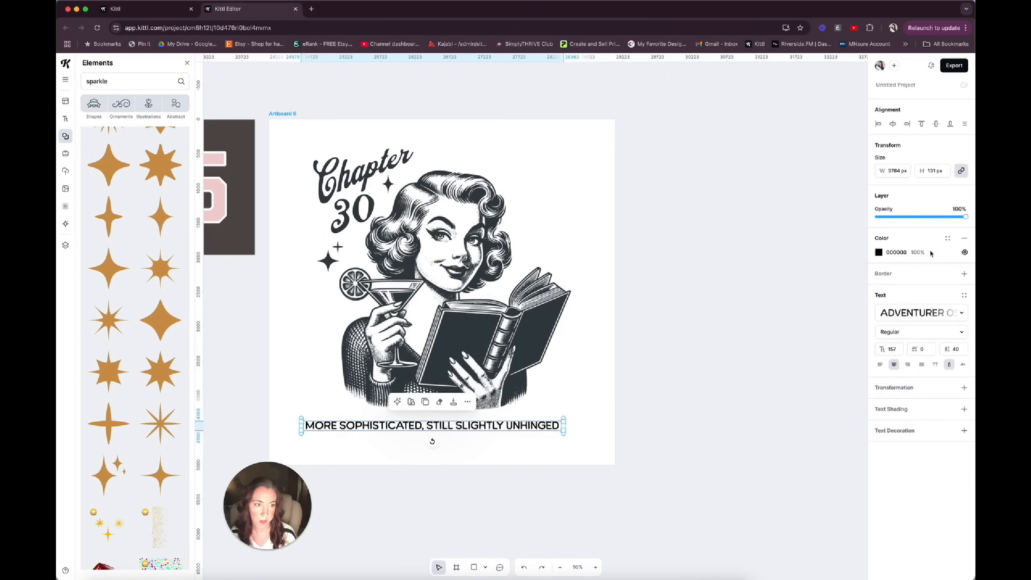
# Set the tagline in the Antonio sans-serif typeface and look through further sans-serif options.
pyautogui.click(963, 318)
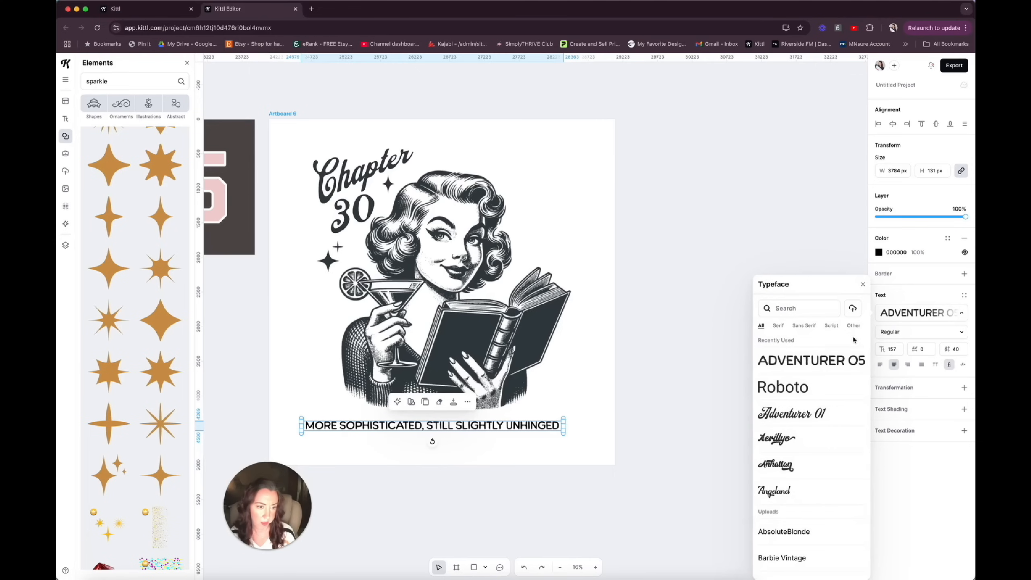
pyautogui.click(804, 326)
pyautogui.scroll(-3, 802, 467)
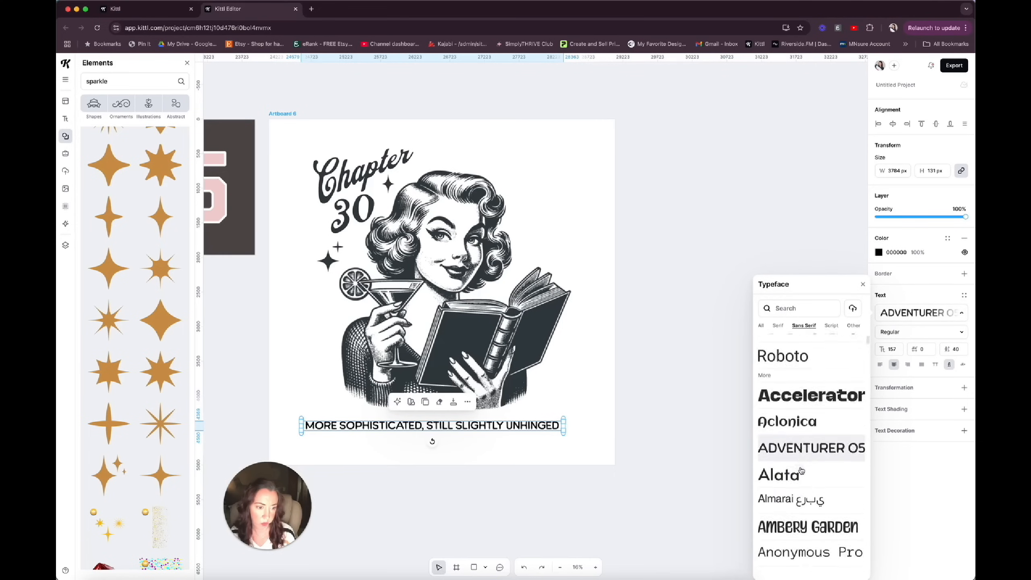
pyautogui.scroll(-2, 802, 470)
pyautogui.click(800, 447)
pyautogui.scroll(-5, 808, 427)
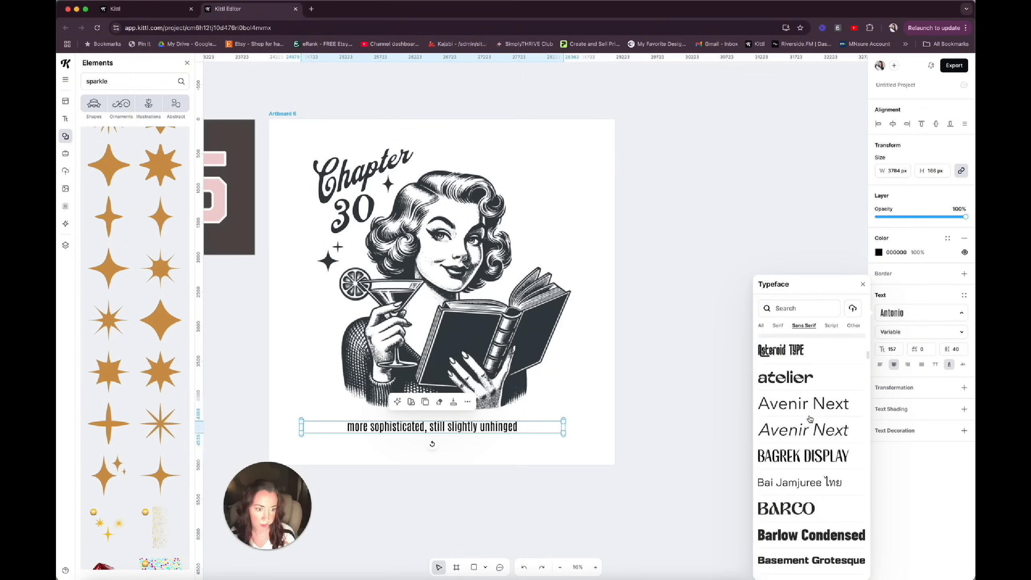
pyautogui.scroll(-10, 810, 418)
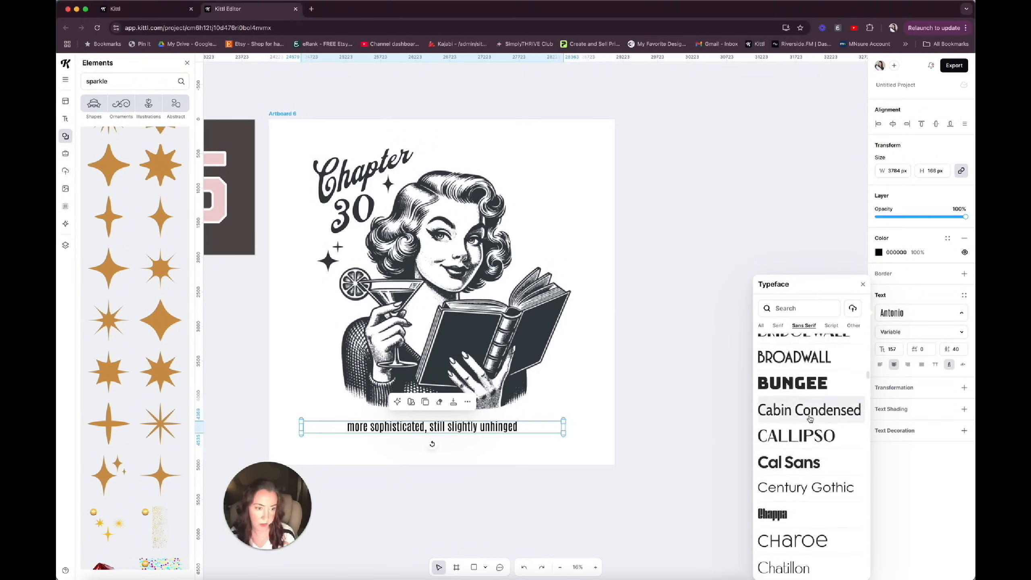
pyautogui.scroll(-6, 810, 419)
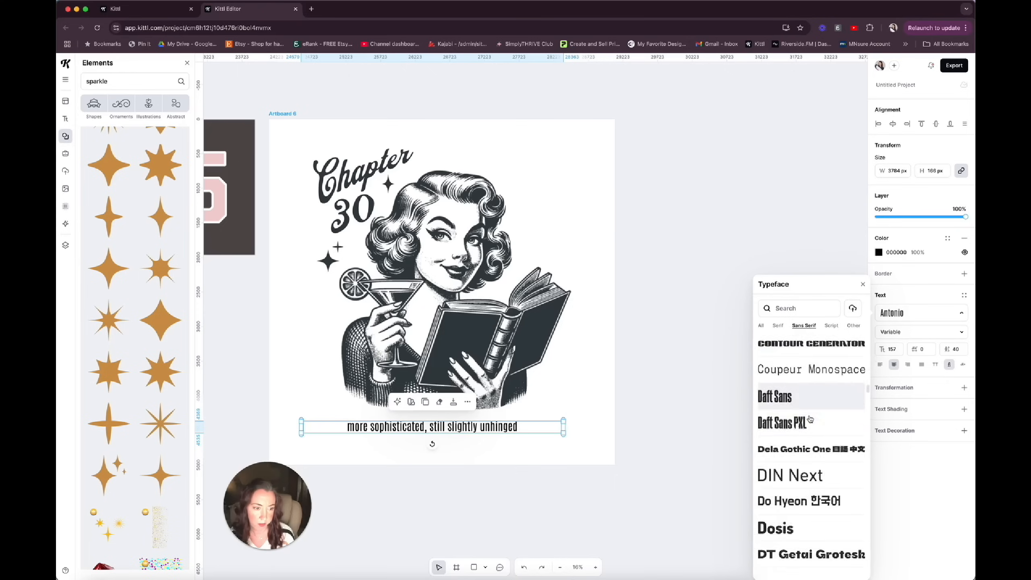
pyautogui.scroll(-15, 810, 419)
pyautogui.click(513, 451)
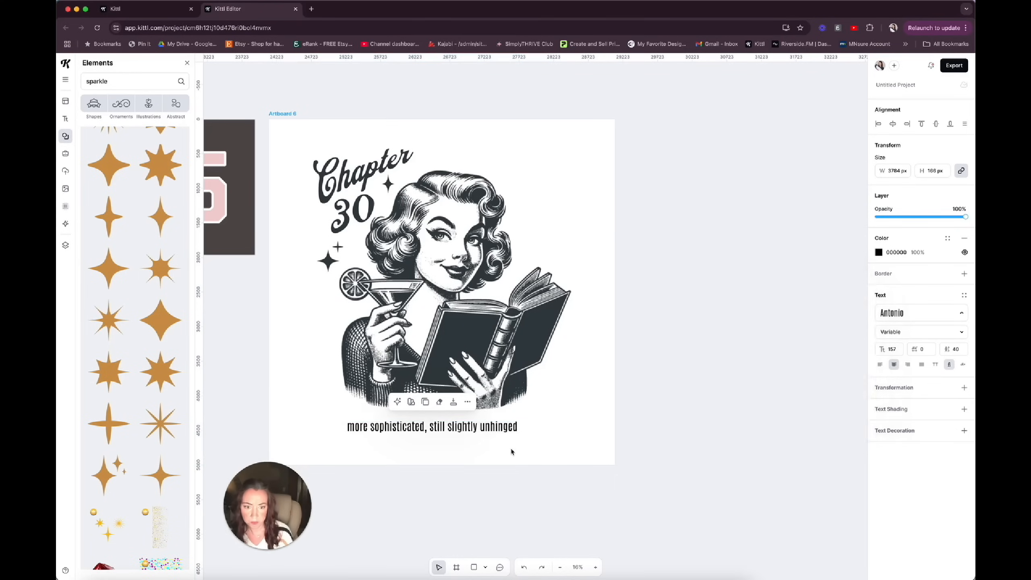
# Enlarge the tagline to size 234 centered across the artboard, and color it 353E42.
pyautogui.click(506, 429)
pyautogui.moveTo(564, 428); pyautogui.dragTo(543, 424)
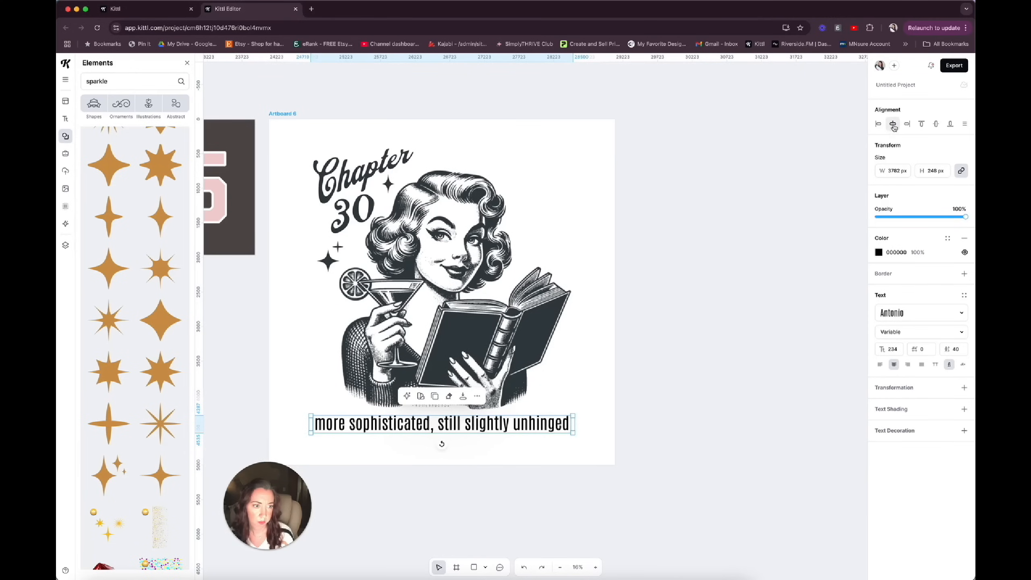
pyautogui.click(878, 252)
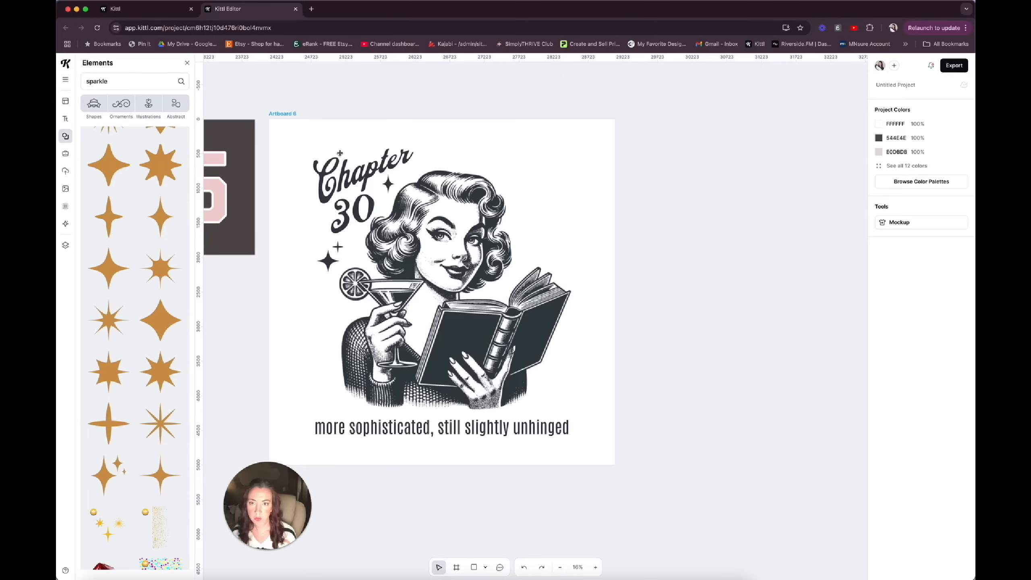
# Add a new blank 5000 by 5000 px artboard beside the finished "Chapter 30" design.
pyautogui.click(289, 115)
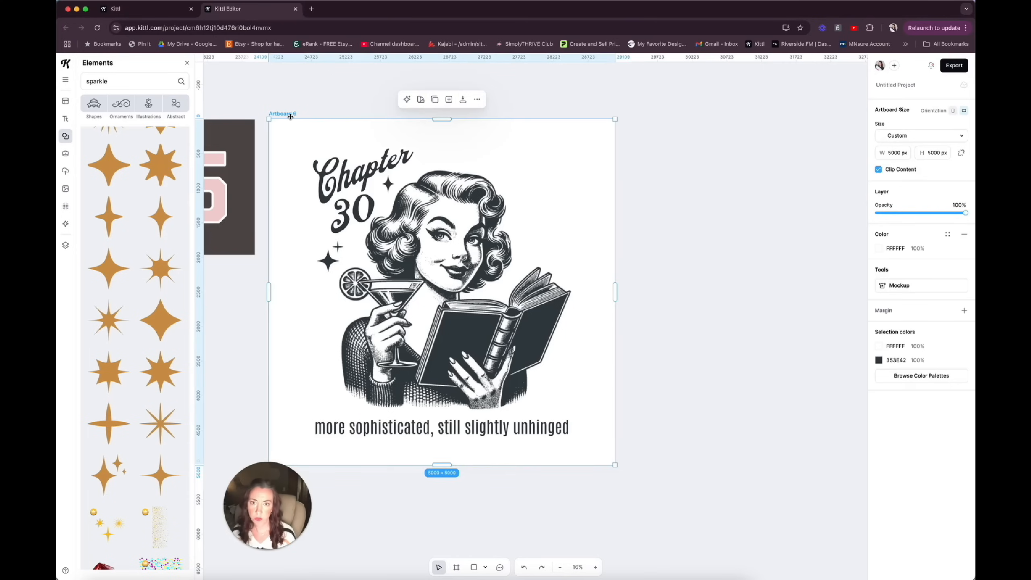
pyautogui.click(449, 99)
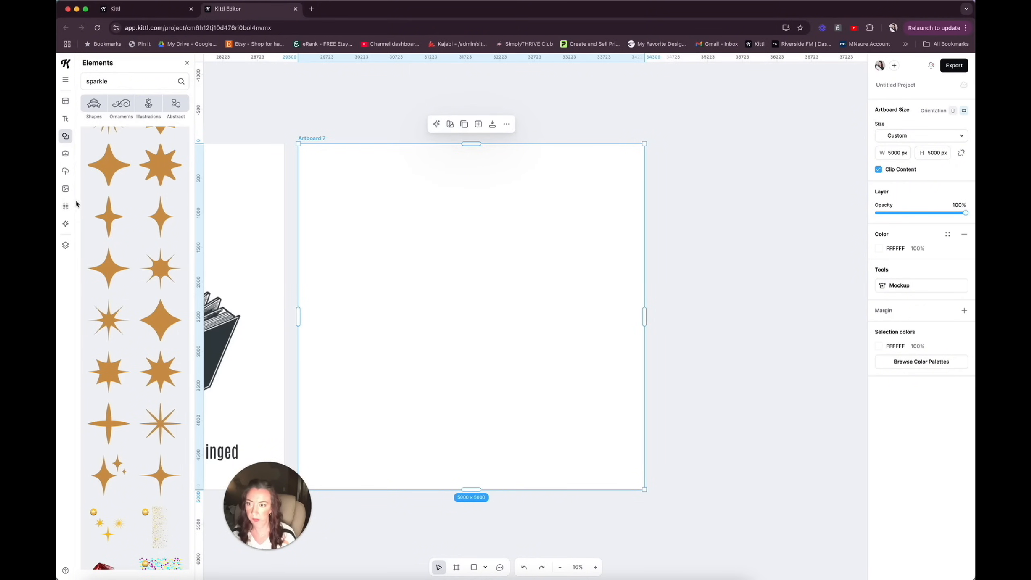
# Return to the image generator's prompt settings, clear the previous woman prompt, and choose the Detailed Drawing clipart style.
pyautogui.click(65, 224)
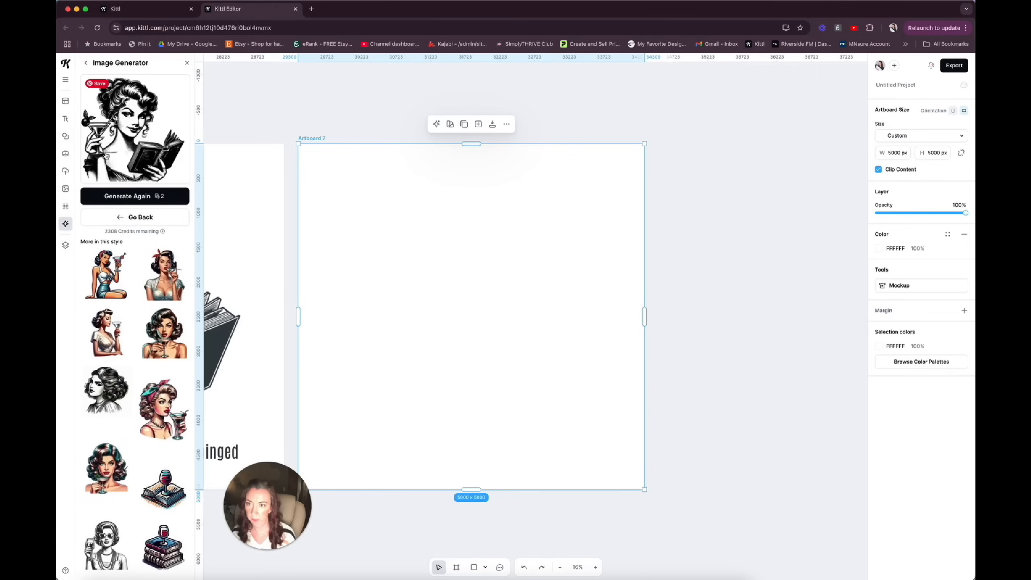
pyautogui.click(140, 218)
pyautogui.doubleClick(112, 146)
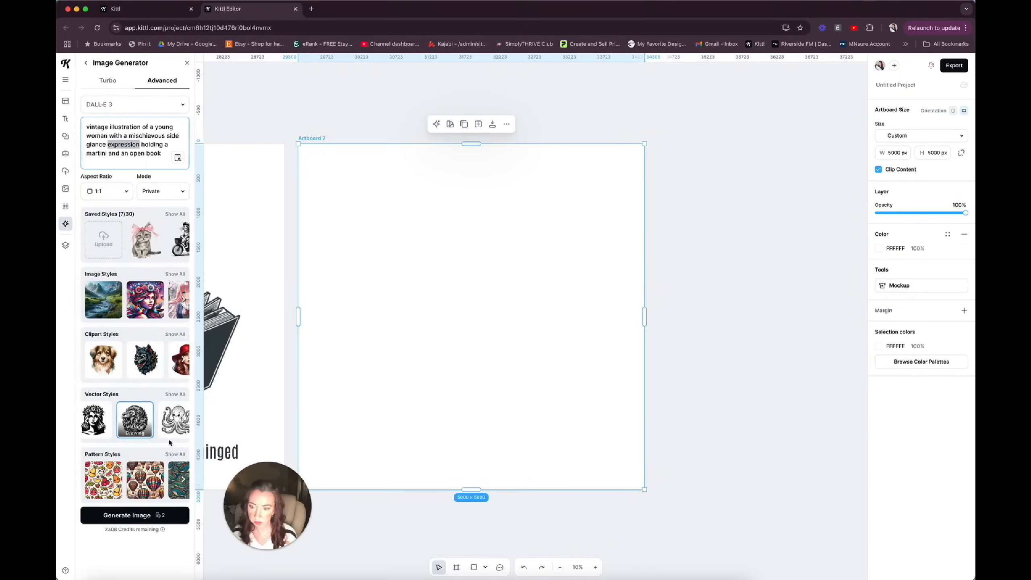
pyautogui.press('super+a')
pyautogui.press('BackSpace')
pyautogui.hscroll(2, 172, 351)
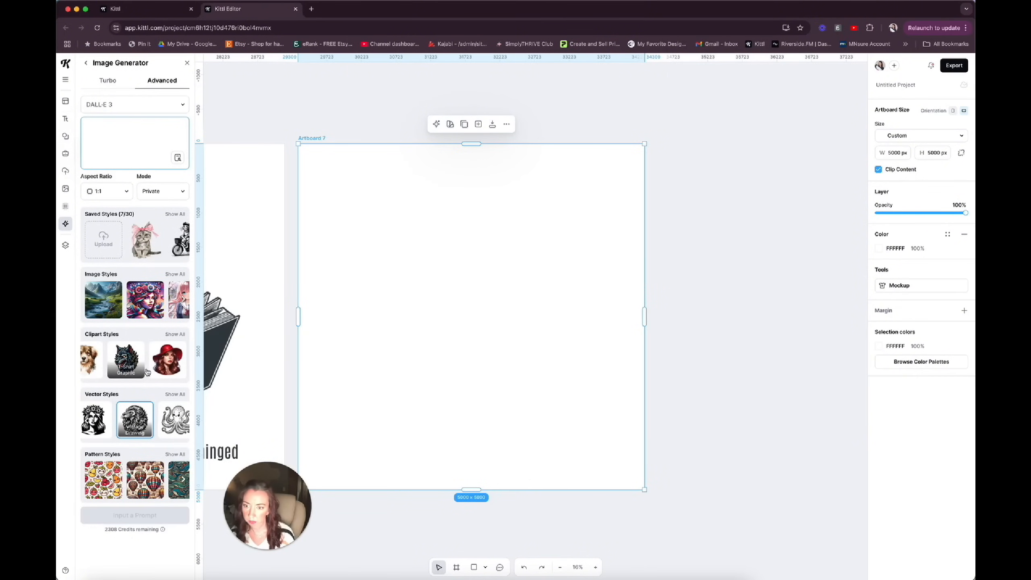
pyautogui.click(167, 356)
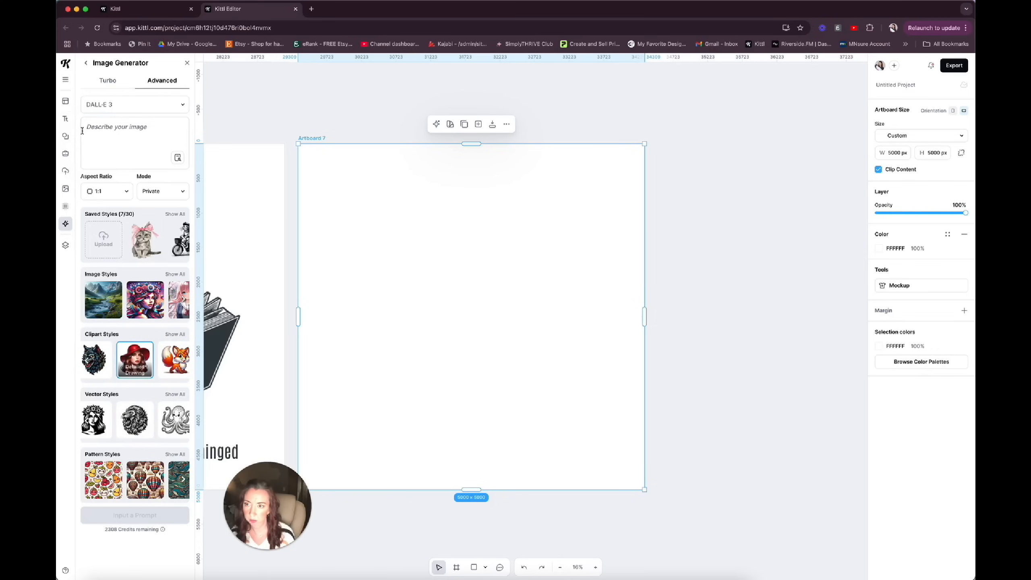
# Generate an image from the prompt "watercolor illustration of a raccoon holding a martini and wearing a princess crown".
pyautogui.click(95, 124)
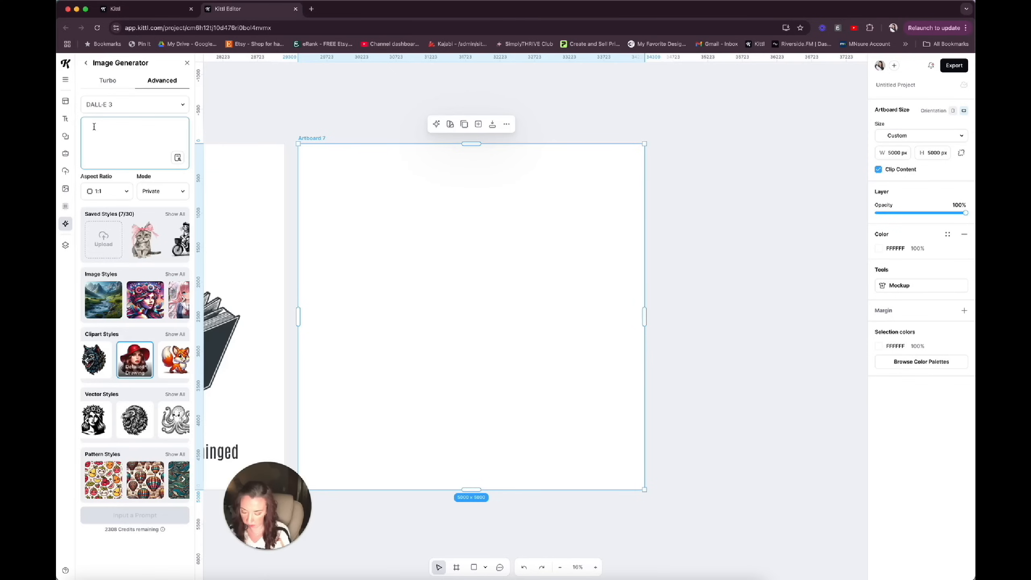
pyautogui.write('watercolor styl')
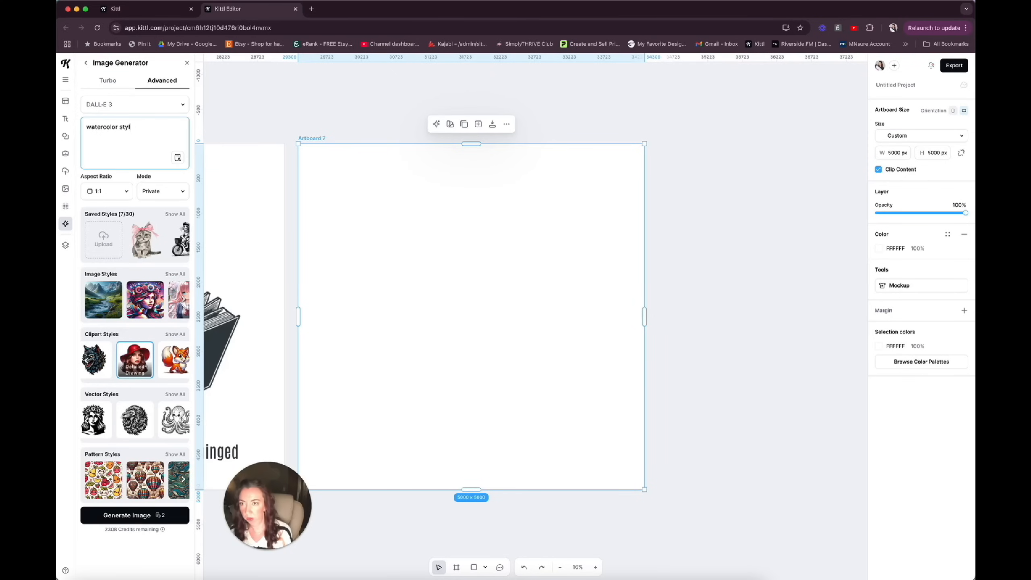
pyautogui.write('etion ')
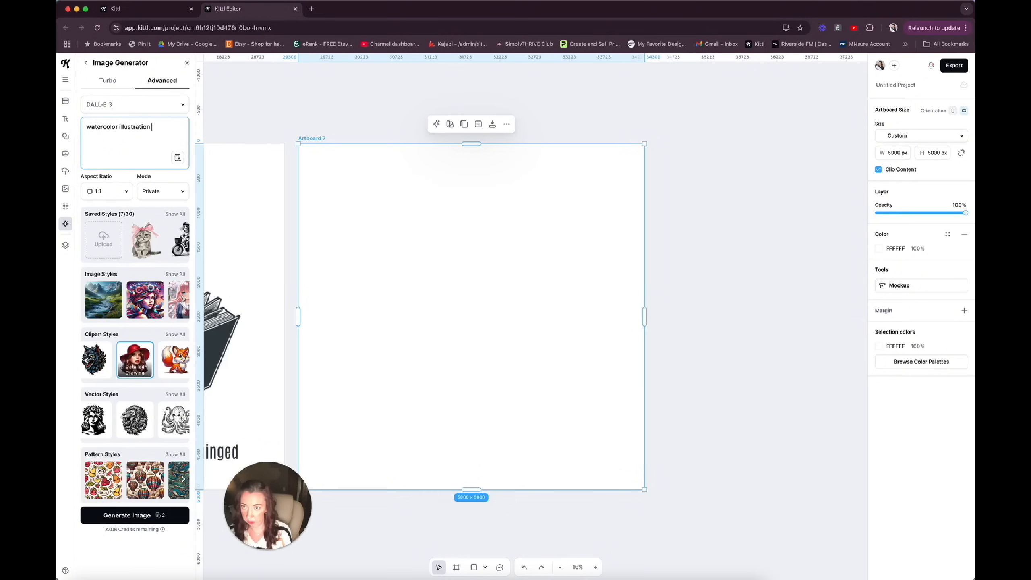
pyautogui.write('of a raccoon holding a')
pyautogui.write('martini')
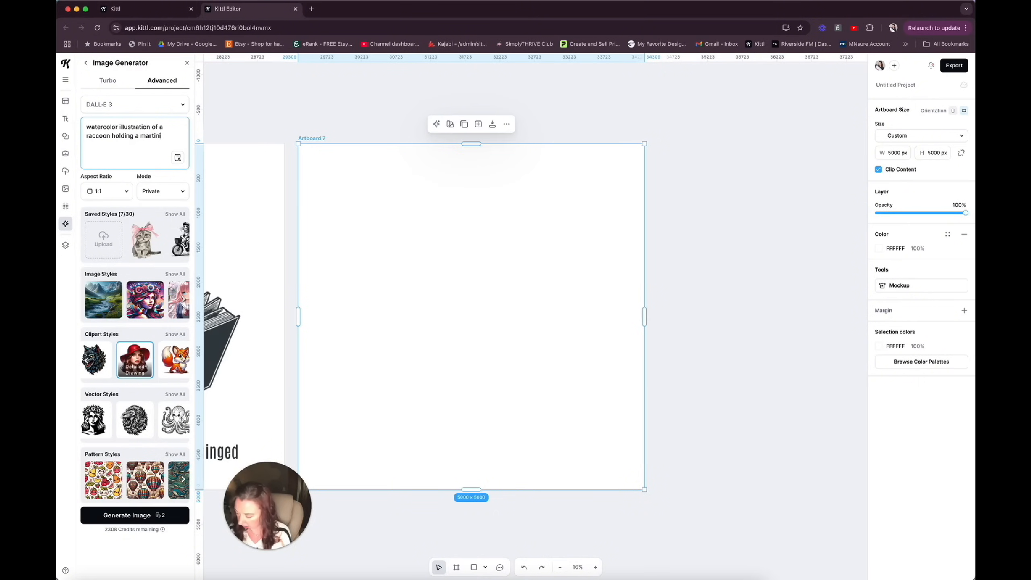
pyautogui.write('and wearing a princess crown')
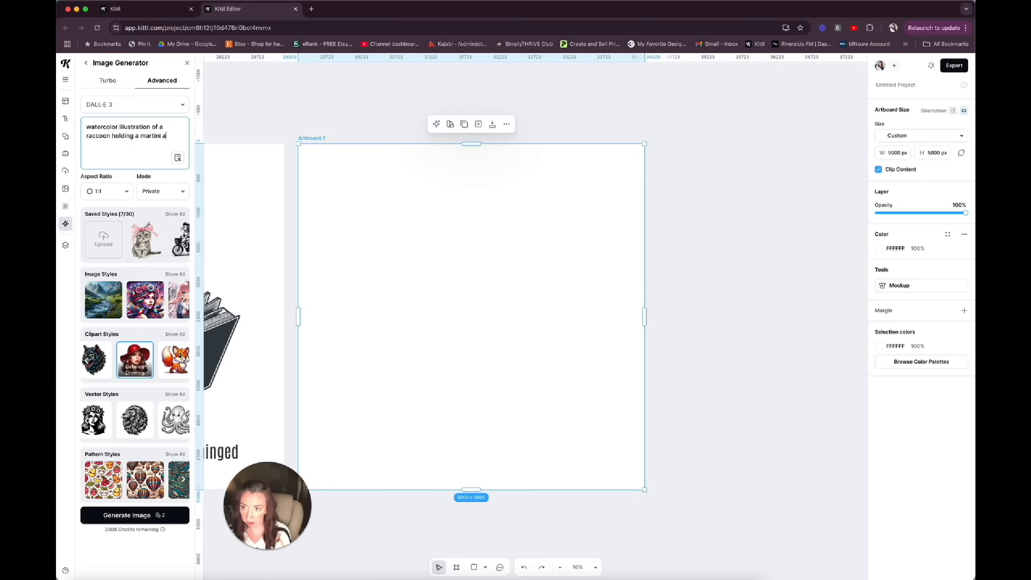
pyautogui.click(139, 515)
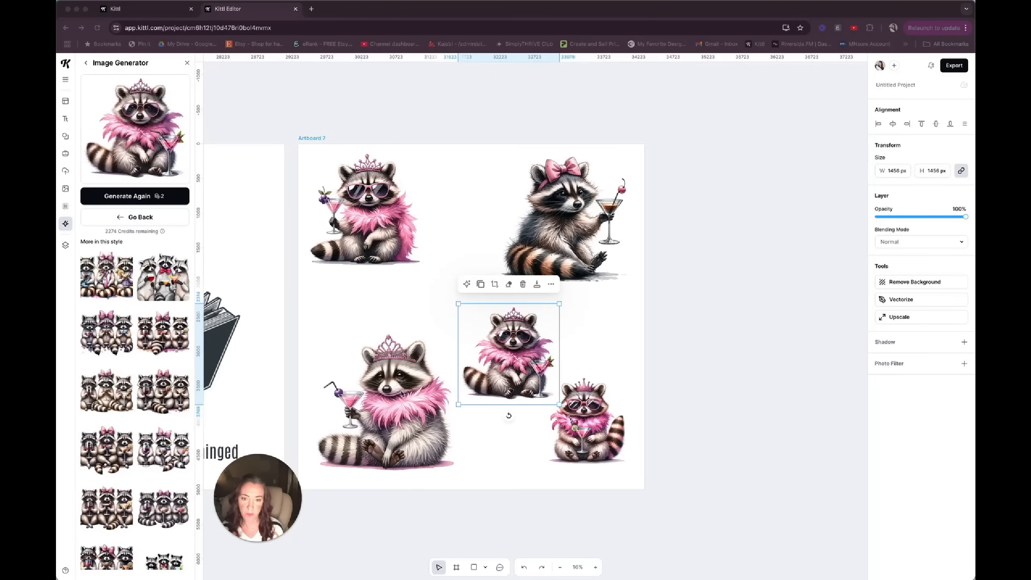
# Examine the generated raccoon images on the artboard and read through the detailed prompt used for them.
pyautogui.click(392, 395)
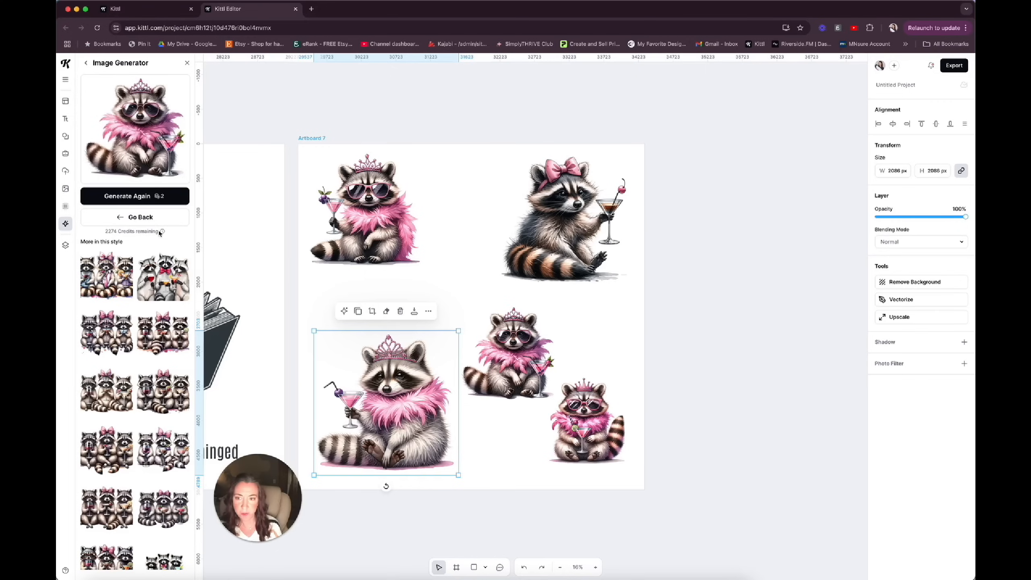
pyautogui.click(149, 217)
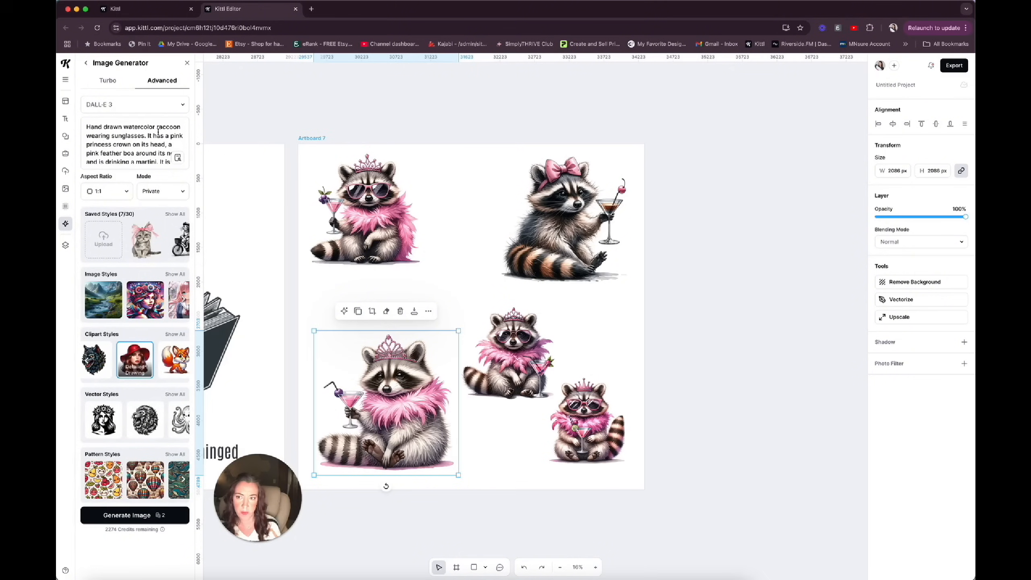
pyautogui.scroll(-2, 134, 136)
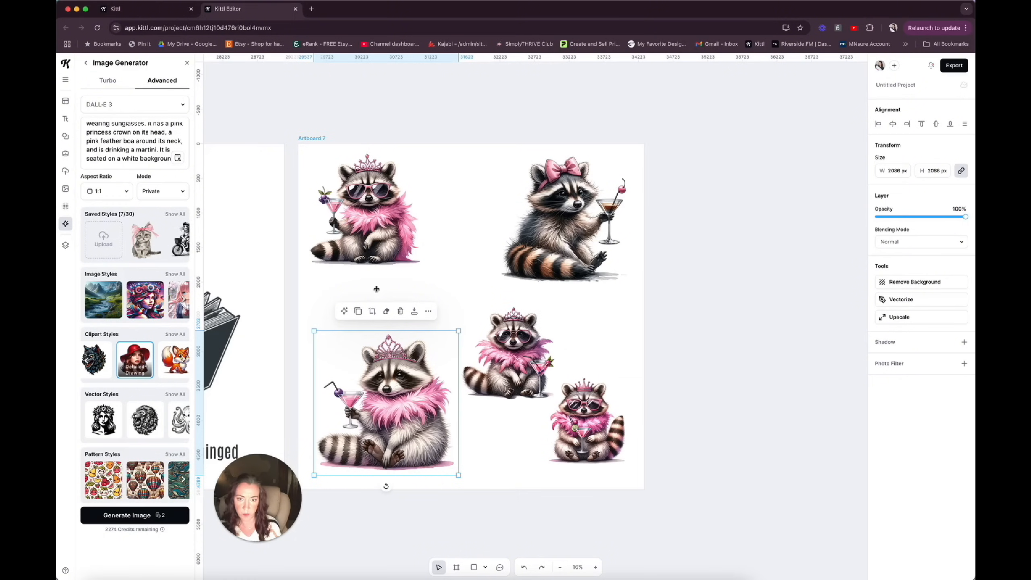
pyautogui.click(413, 326)
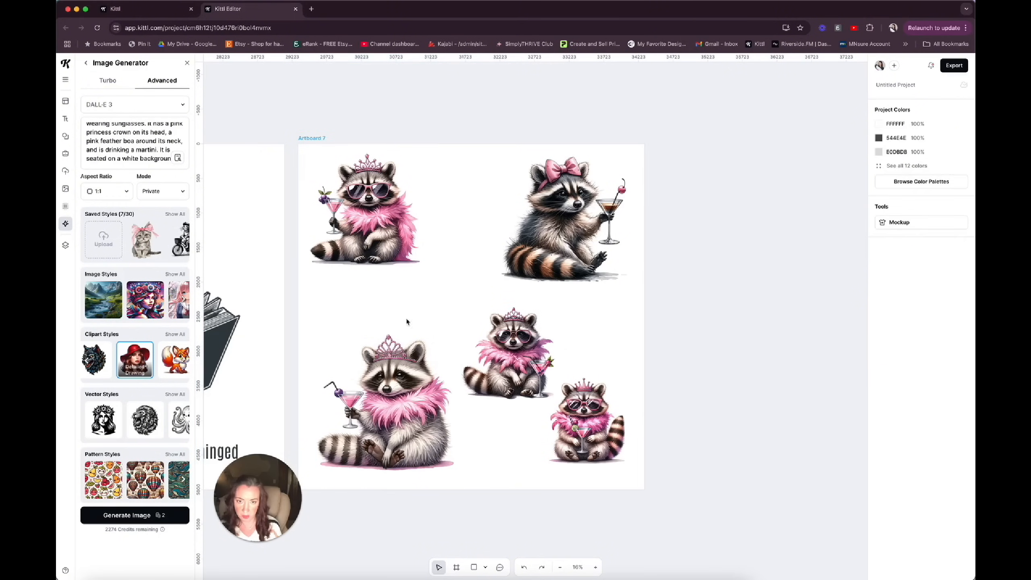
pyautogui.click(380, 239)
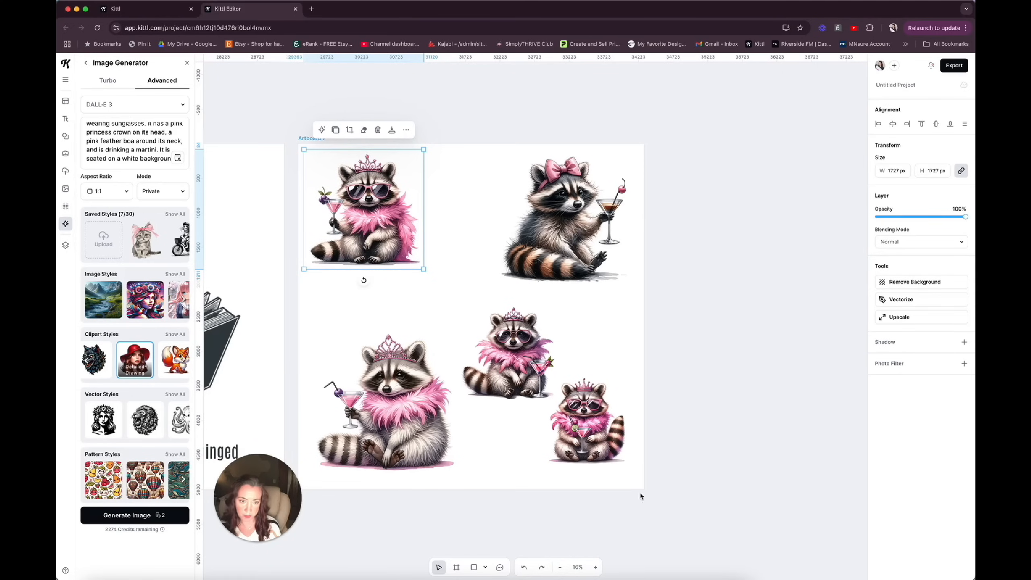
pyautogui.click(623, 482)
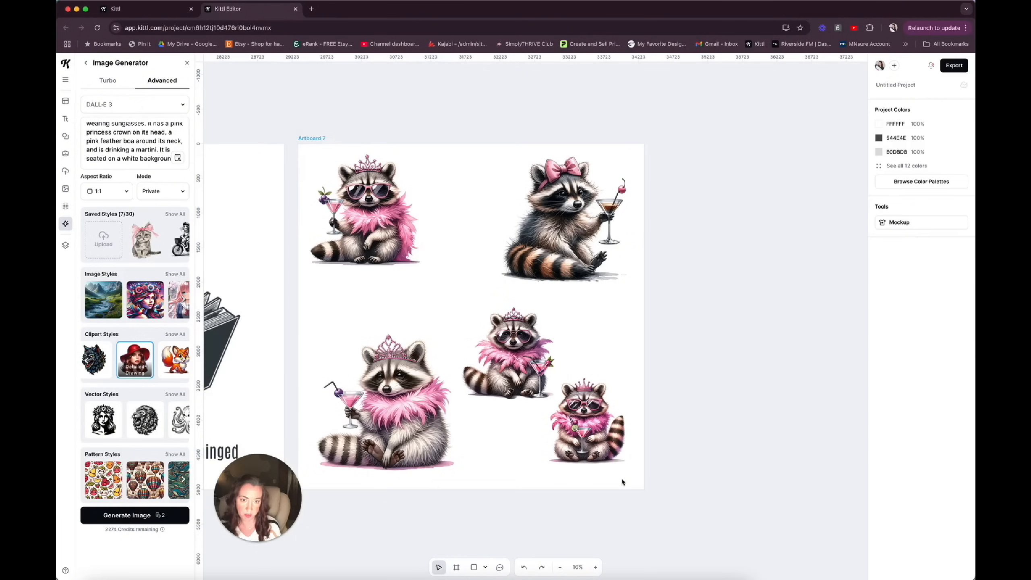
# Delete every raccoon image except the one at the artboard's upper left with sunglasses and a martini.
pyautogui.moveTo(615, 480); pyautogui.dragTo(469, 397)
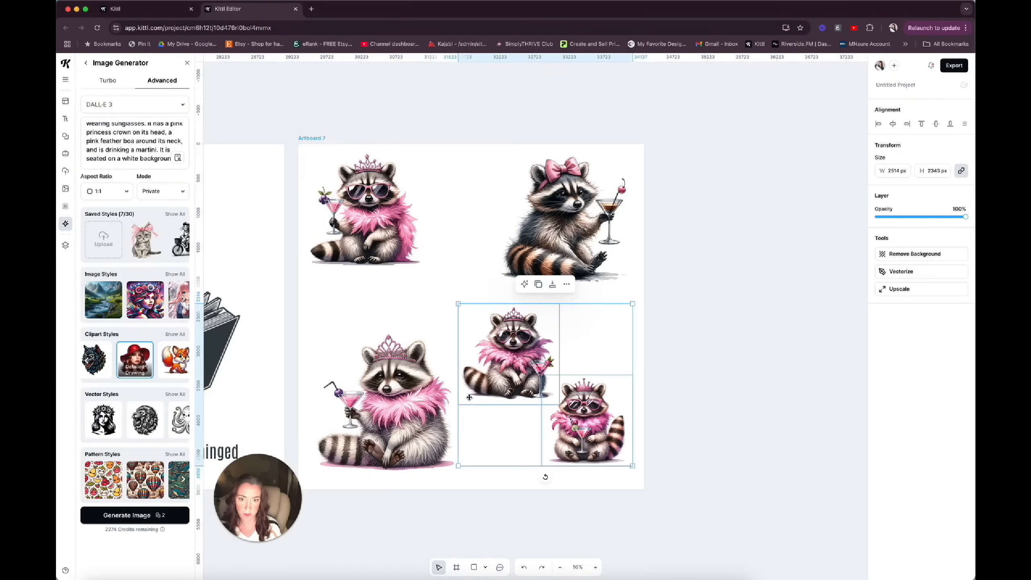
pyautogui.press('Delete')
pyautogui.click(426, 412)
pyautogui.press('Delete')
pyautogui.click(591, 263)
pyautogui.press('Delete')
# Enlarge the remaining raccoon to about 2874 px wide near the artboard's middle and remove its background.
pyautogui.click(404, 246)
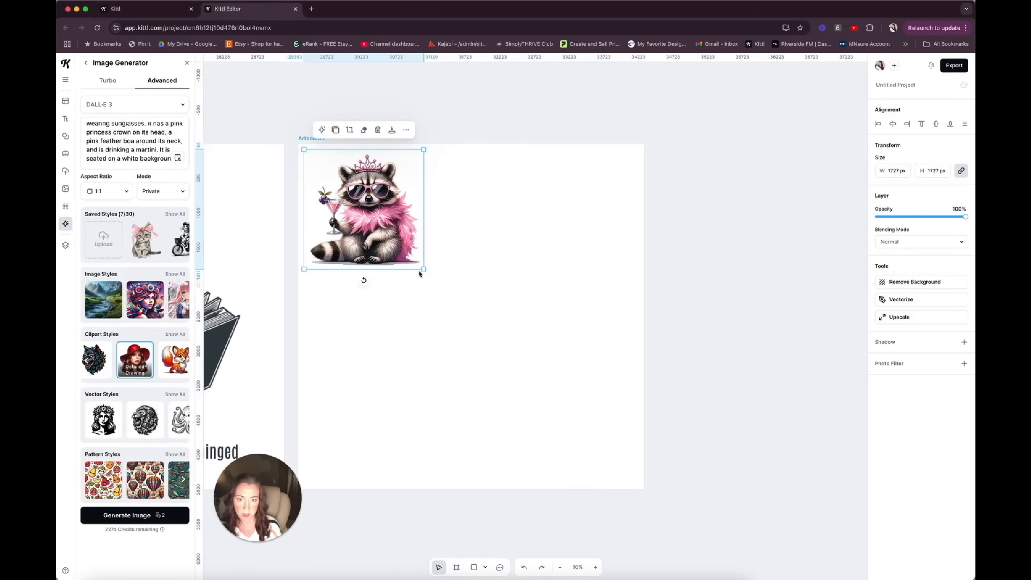
pyautogui.moveTo(423, 268); pyautogui.dragTo(520, 365)
pyautogui.moveTo(465, 303); pyautogui.dragTo(518, 316)
pyautogui.click(892, 282)
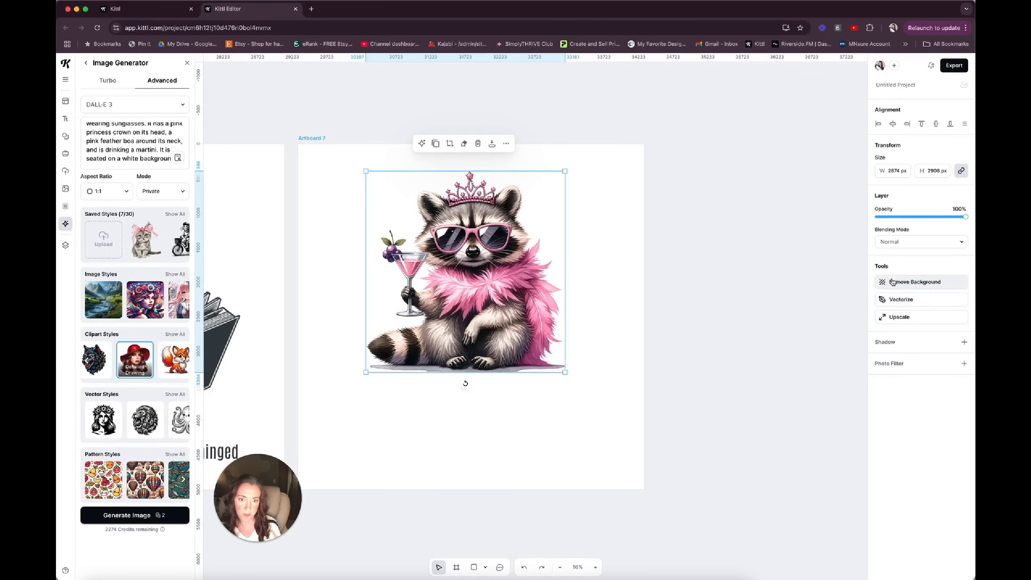
# Enlarge the raccoon to about 3433 by 3473 px, upscale it, and center it horizontally on the artboard.
pyautogui.moveTo(565, 372); pyautogui.dragTo(613, 403)
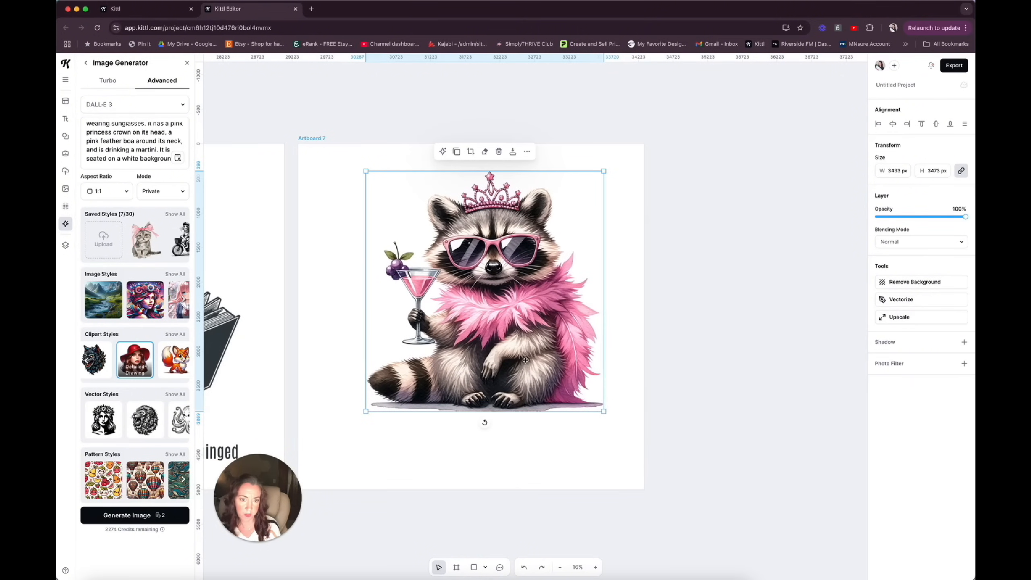
pyautogui.moveTo(525, 361); pyautogui.dragTo(508, 361)
pyautogui.click(897, 317)
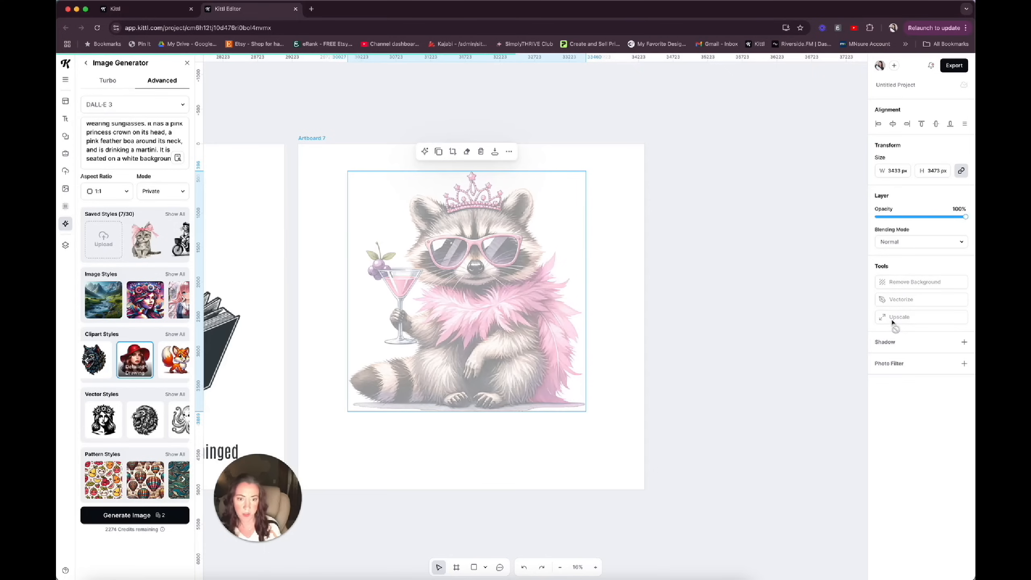
pyautogui.click(893, 125)
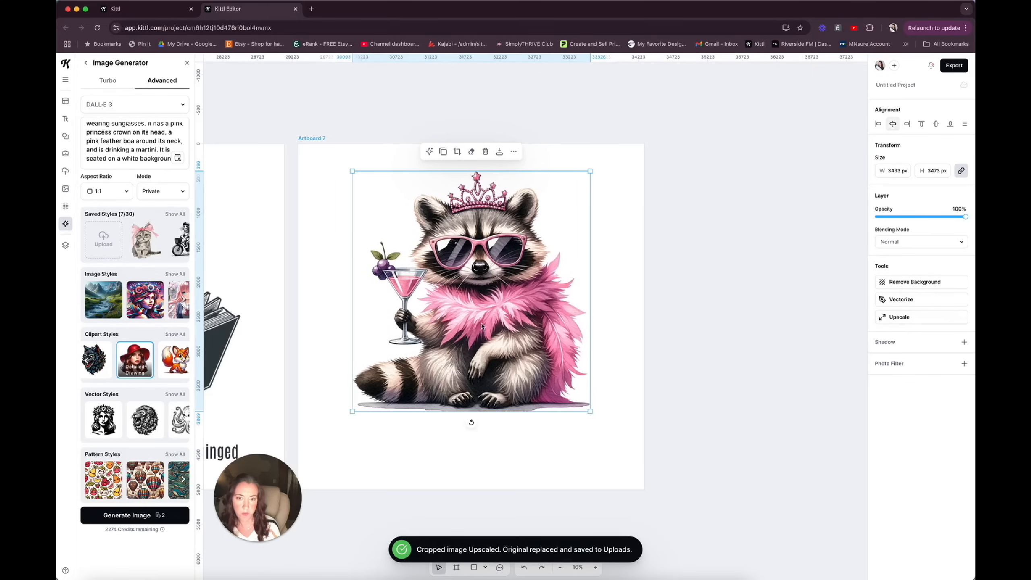
# Add the tagline "thirty, flirty, and feral" on one line below the raccoon at about size 342.
pyautogui.click(381, 469)
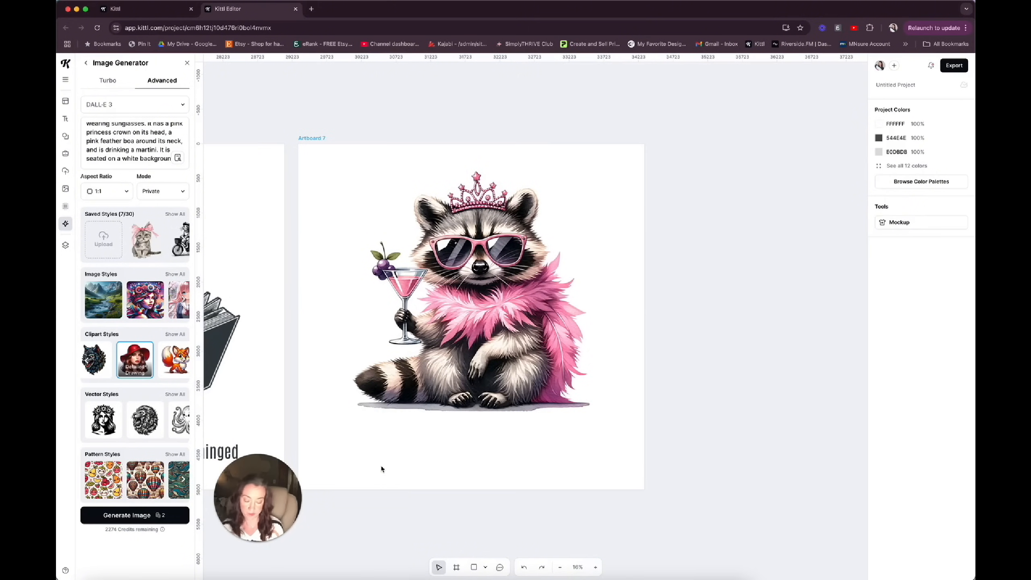
pyautogui.press('t')
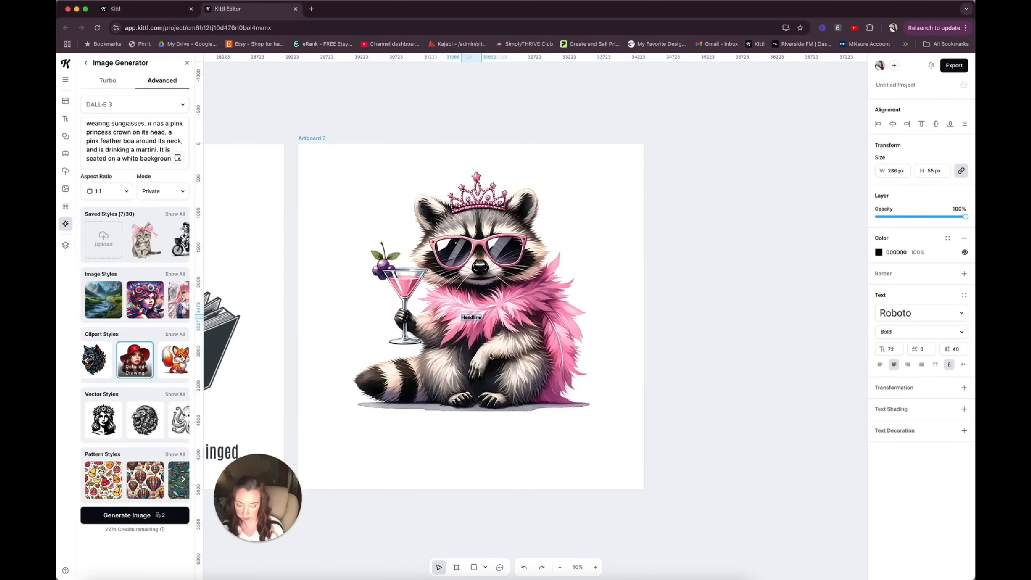
pyautogui.write('I')
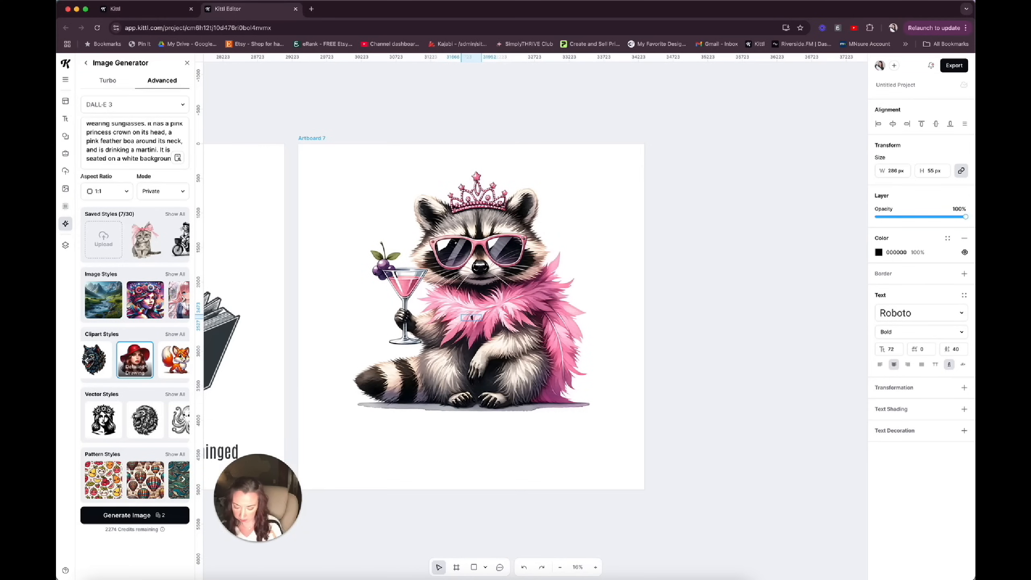
pyautogui.write('hirty, flirty, and')
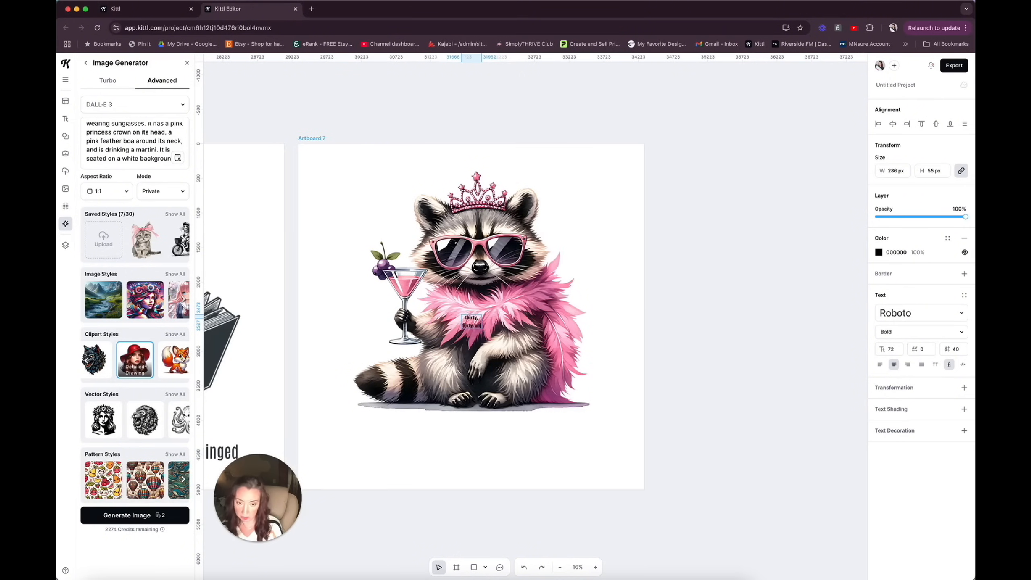
pyautogui.write(' feral')
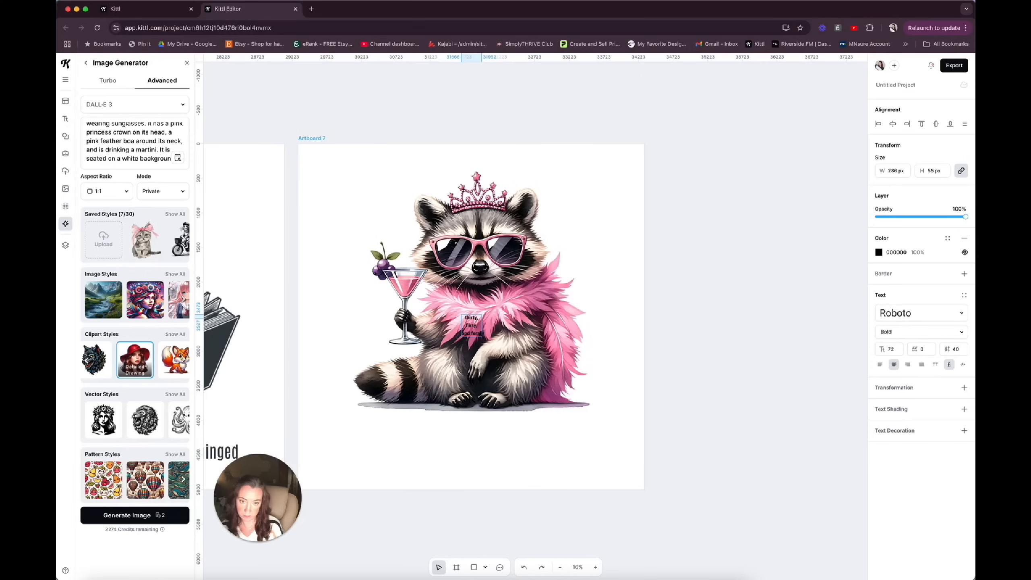
pyautogui.press('Escape')
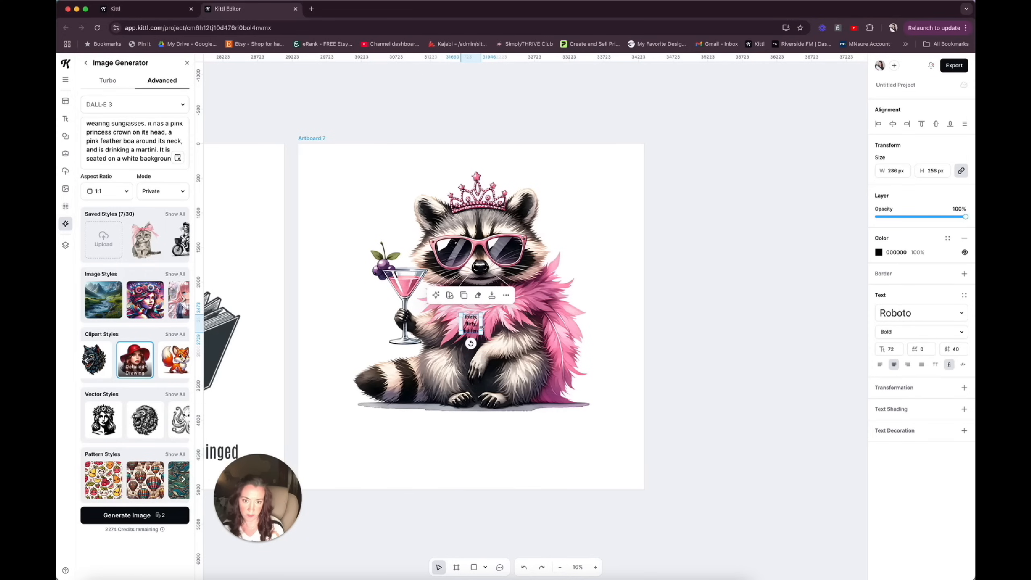
pyautogui.moveTo(482, 327); pyautogui.dragTo(596, 423)
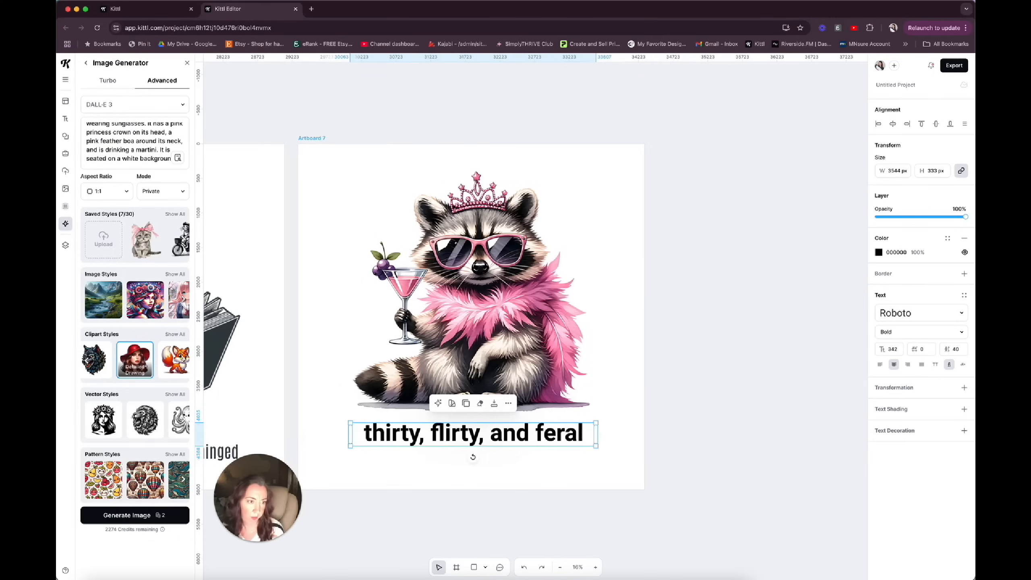
# Set the tagline in the Adventurer 02 typeface and enlarge it to about size 380 beneath the raccoon.
pyautogui.click(963, 315)
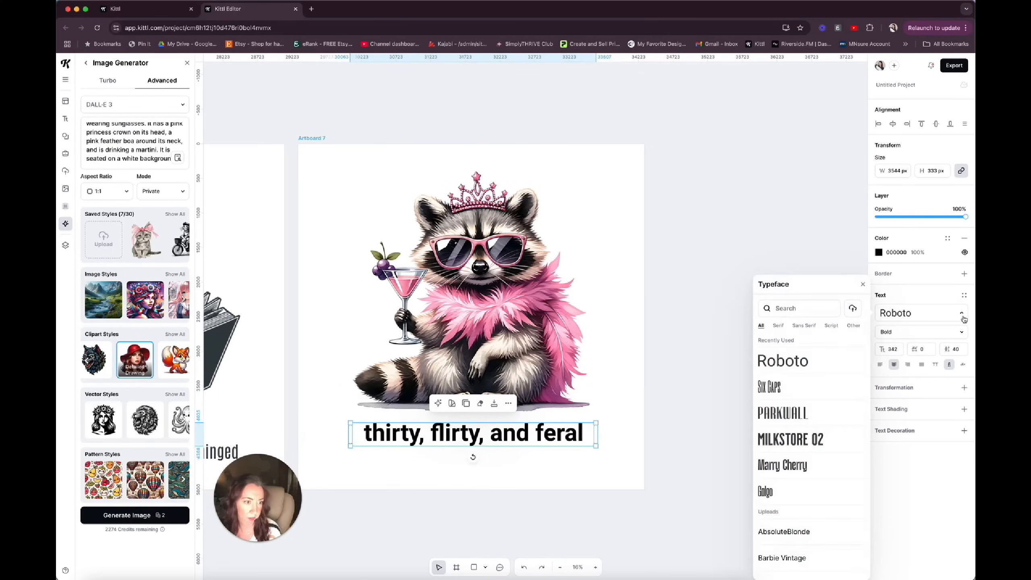
pyautogui.click(853, 327)
pyautogui.scroll(-3, 796, 406)
pyautogui.click(792, 413)
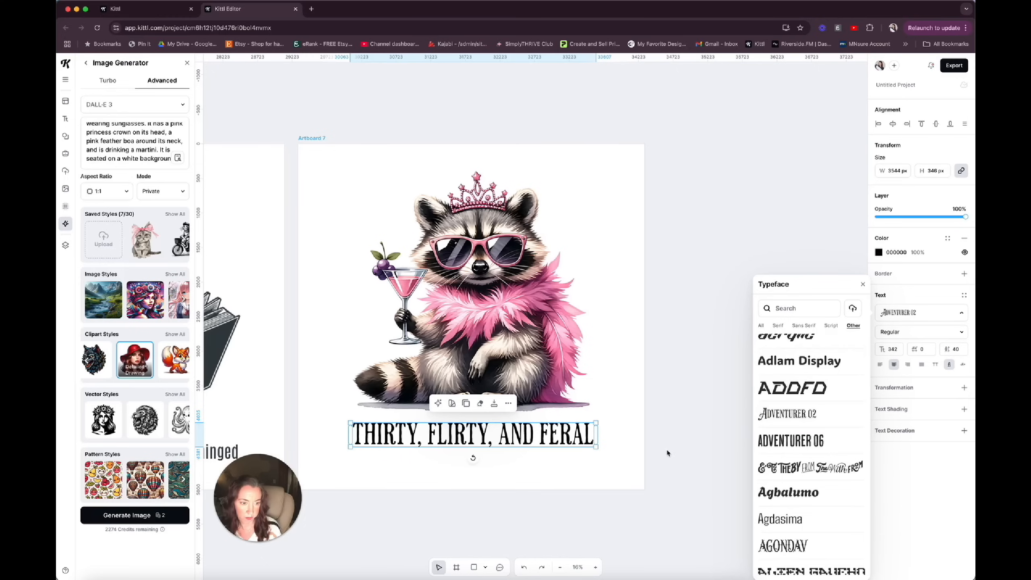
pyautogui.click(561, 471)
pyautogui.click(567, 434)
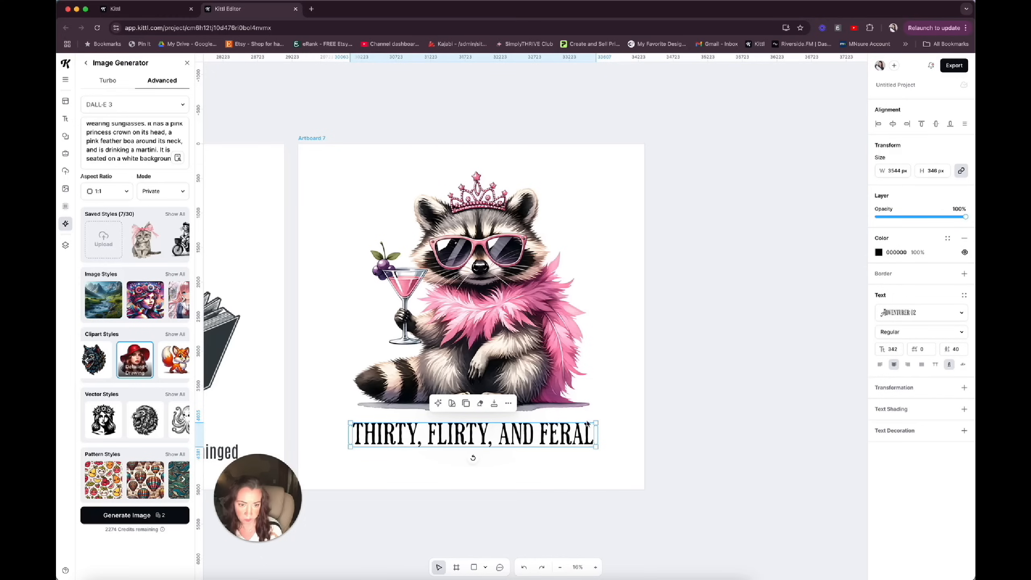
pyautogui.moveTo(596, 424)
pyautogui.mouseDown()
pyautogui.moveTo(629, 419)
pyautogui.moveTo(596, 431)
pyautogui.mouseUp()
# Enlarge the raccoon to about 3680 by 3723 px and center it horizontally above the tagline.
pyautogui.click(571, 393)
pyautogui.click(582, 284)
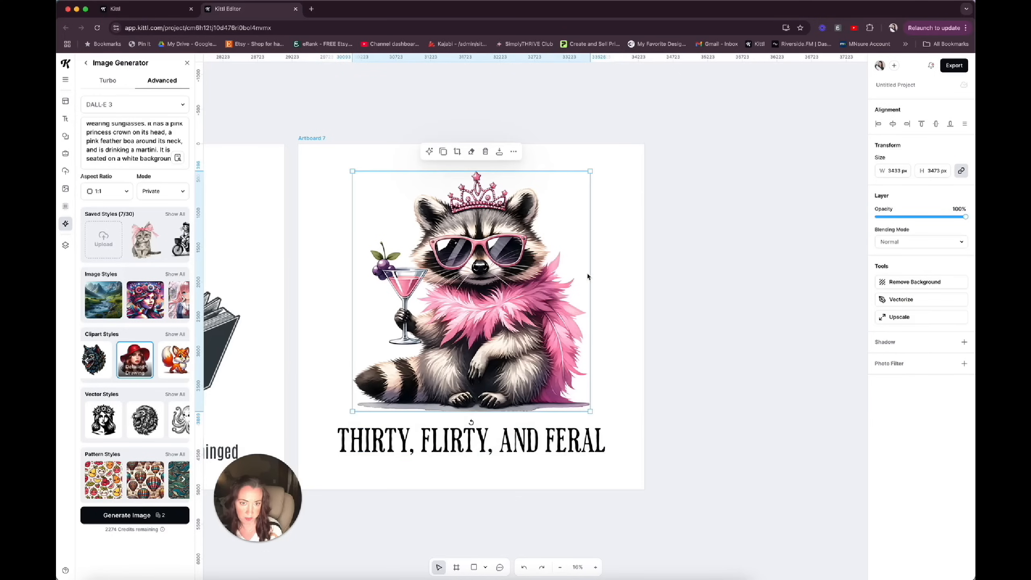
pyautogui.moveTo(591, 171)
pyautogui.mouseDown()
pyautogui.moveTo(614, 154)
pyautogui.moveTo(601, 162)
pyautogui.mouseUp()
pyautogui.click(893, 125)
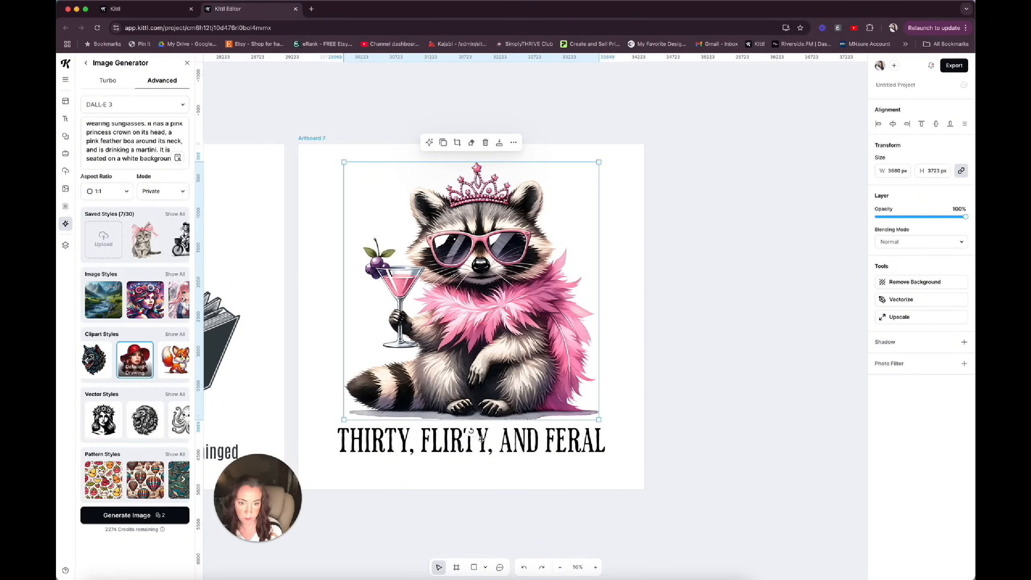
pyautogui.click(481, 439)
pyautogui.hscroll(-5, 396, 374)
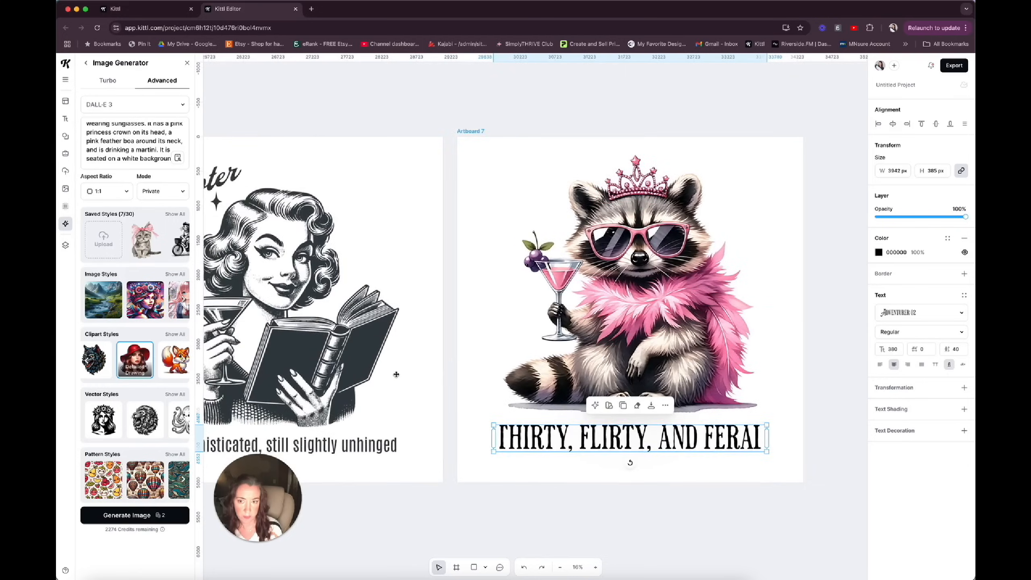
# Copy the three sparkle ornaments from the "Chapter 30" artboard and paste them onto the raccoon artboard.
pyautogui.hscroll(-5, 397, 374)
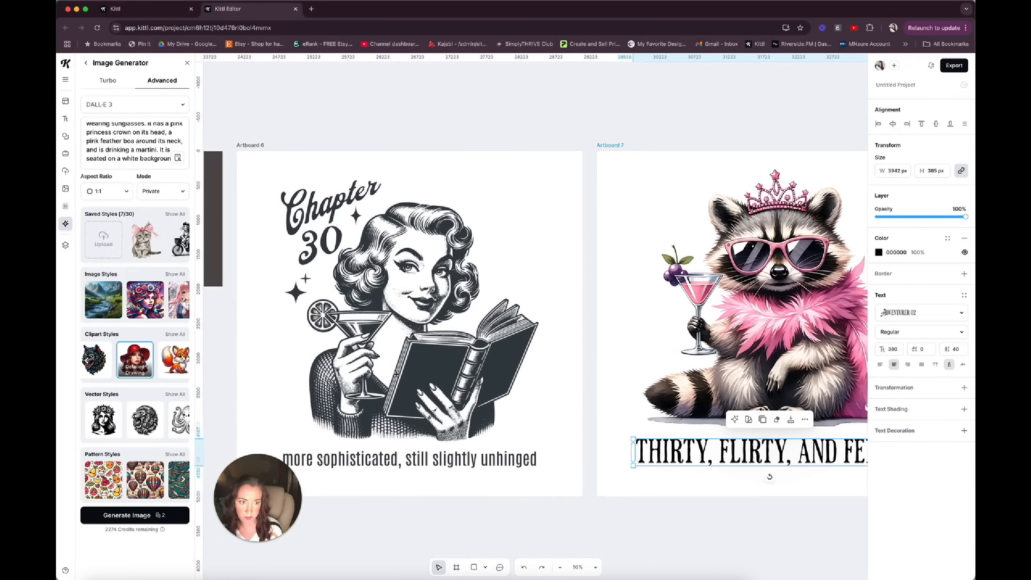
pyautogui.click(291, 295)
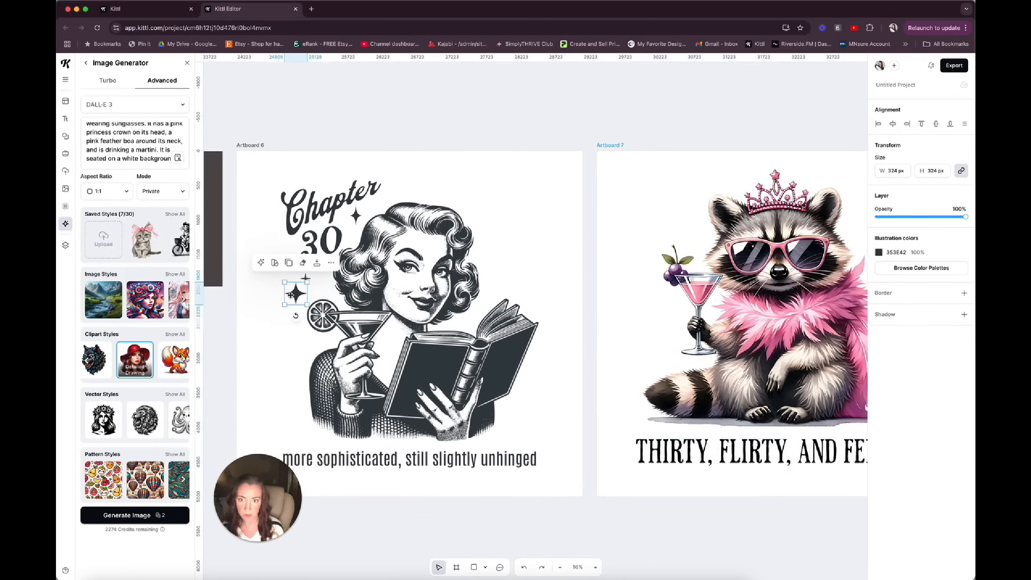
pyautogui.keyDown('shift'); pyautogui.click(306, 277); pyautogui.keyUp('shift')
pyautogui.keyDown('shift'); pyautogui.click(354, 220); pyautogui.keyUp('shift')
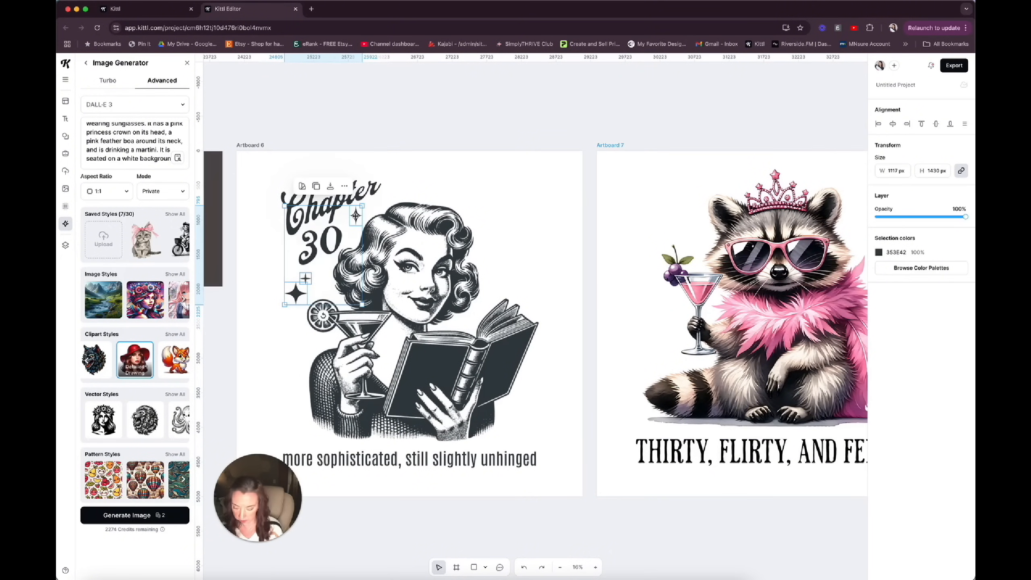
pyautogui.hscroll(3, 355, 216)
pyautogui.hscroll(5, 355, 216)
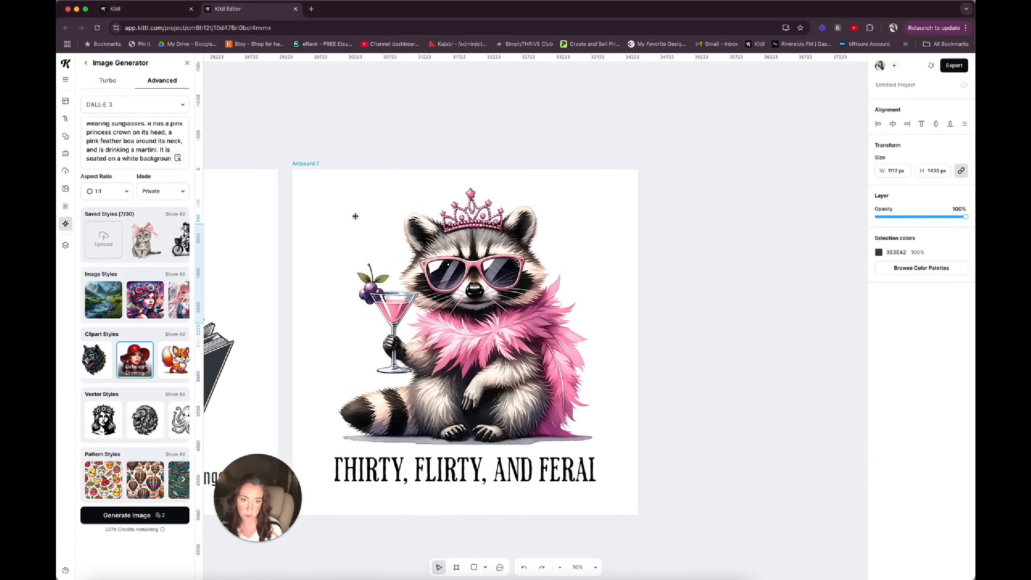
pyautogui.click(574, 253)
pyautogui.press('super+v')
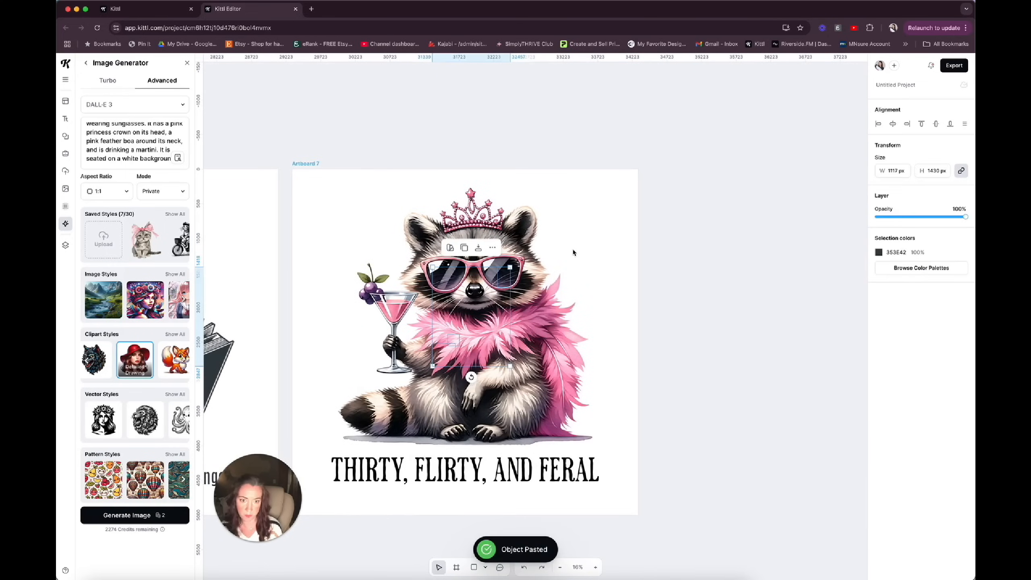
# Move the raccoon aside to uncover the pasted sparkles and recolor all three with a pink sampled from its feather boa.
pyautogui.moveTo(418, 338); pyautogui.dragTo(506, 272)
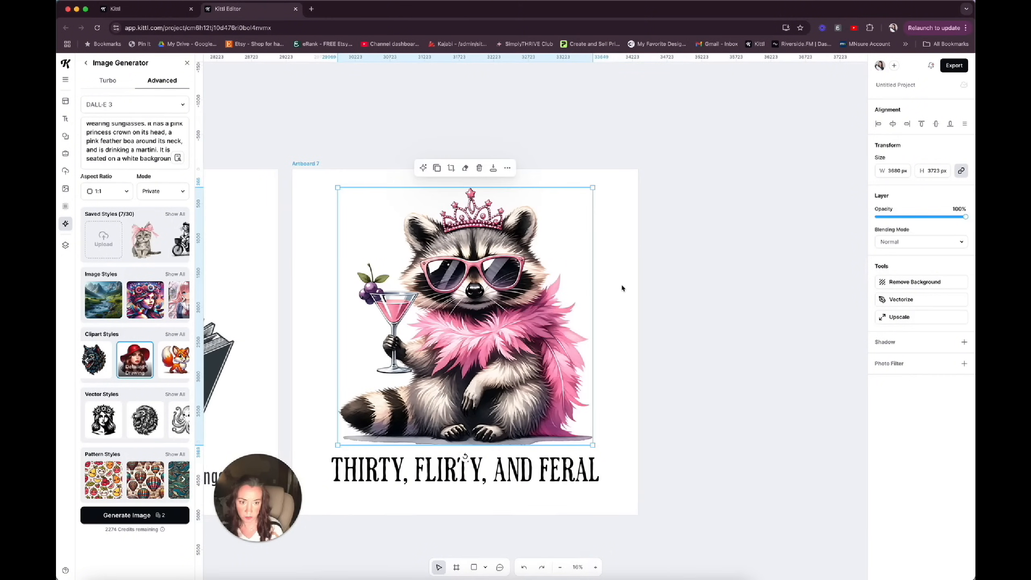
pyautogui.click(622, 288)
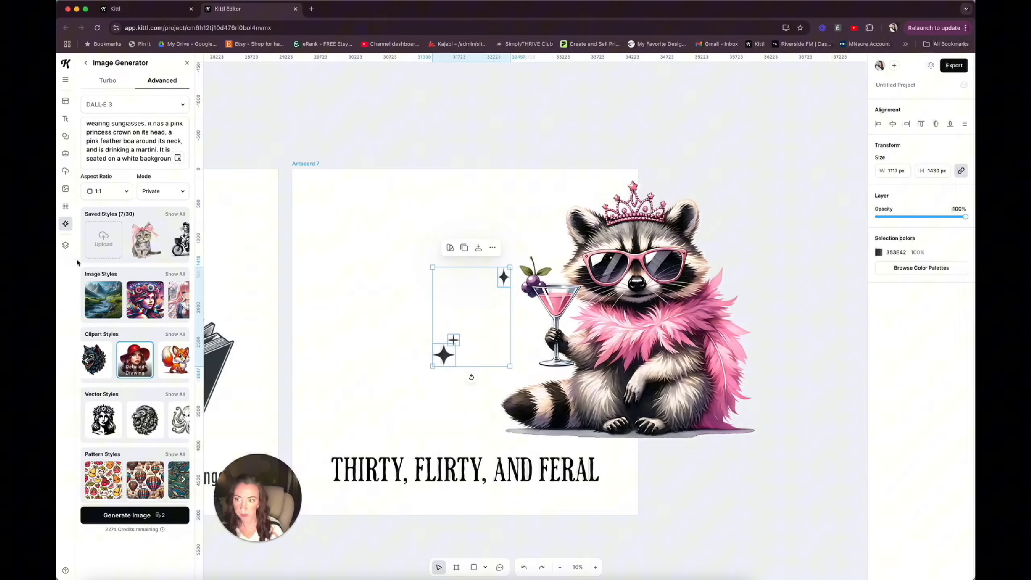
pyautogui.click(65, 245)
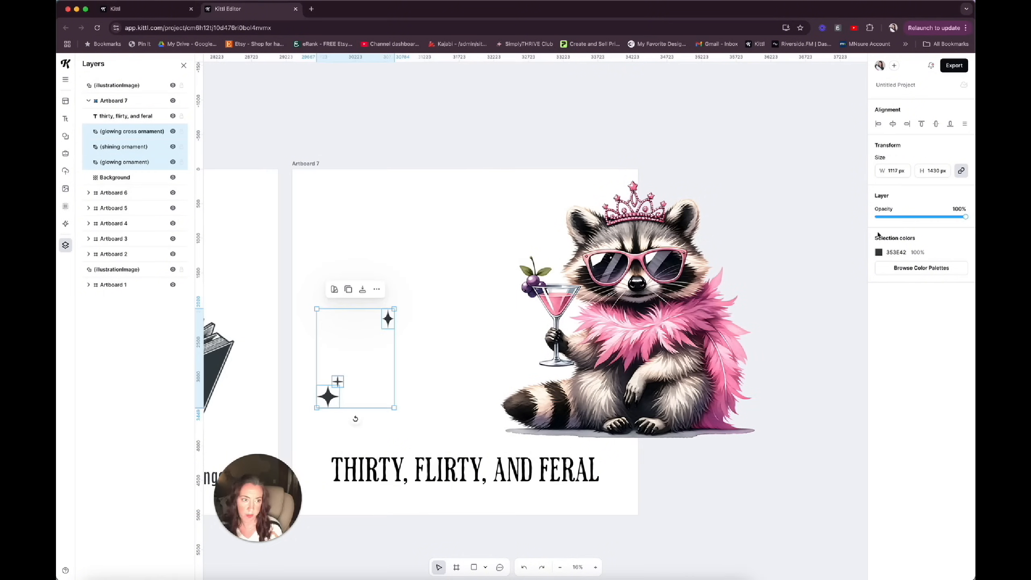
pyautogui.click(879, 252)
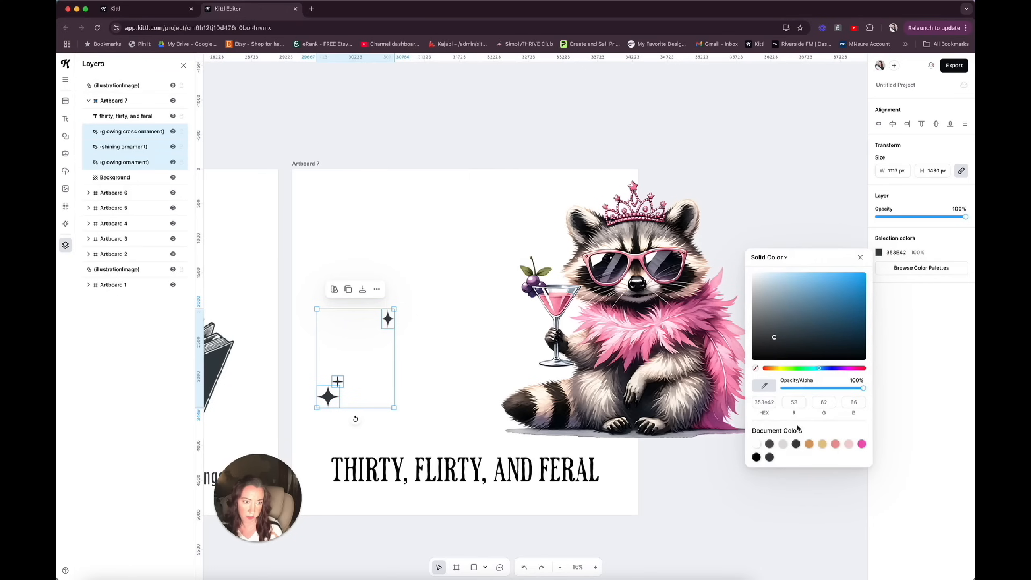
pyautogui.click(764, 386)
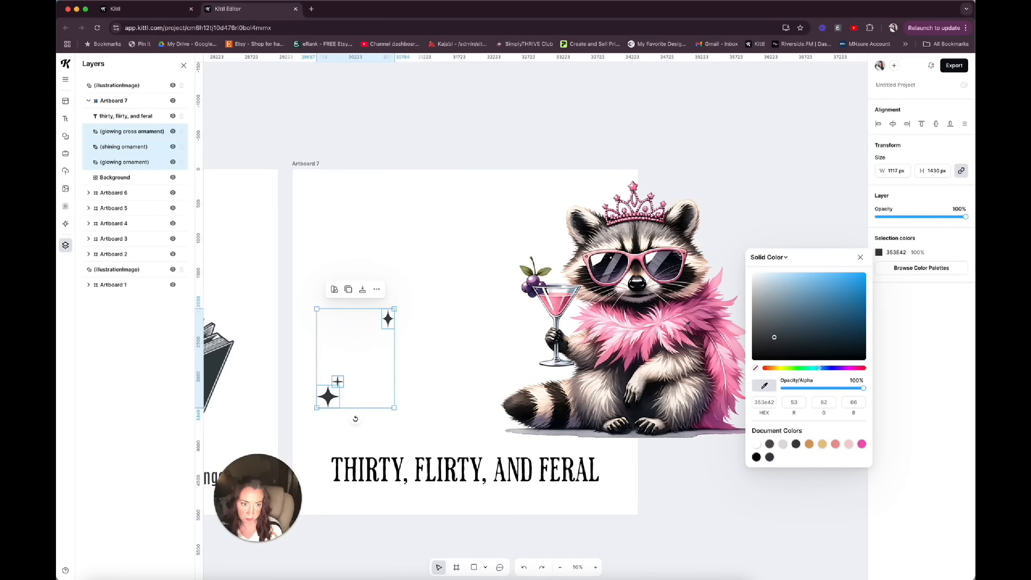
pyautogui.click(686, 318)
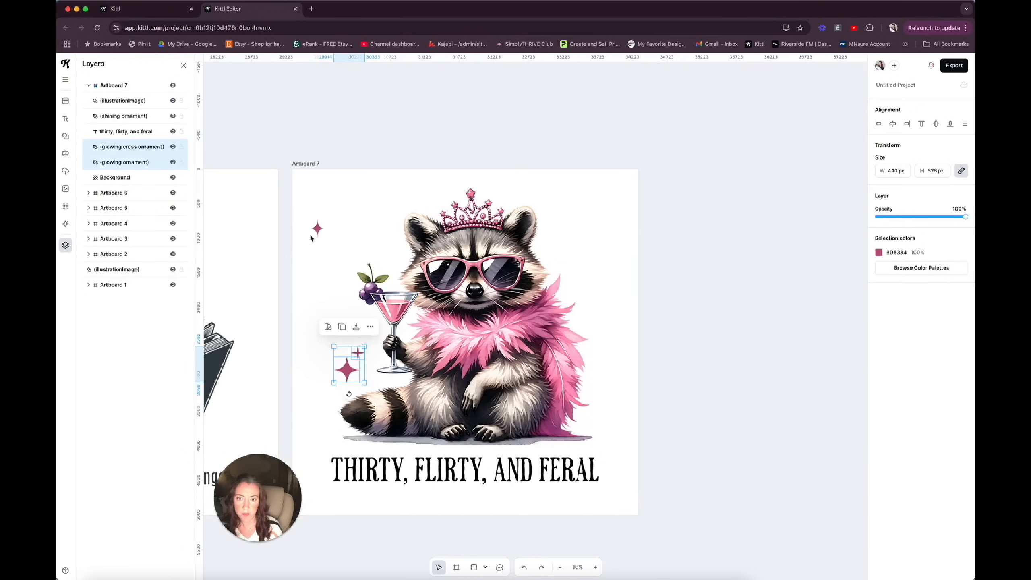
# Move the single pink sparkle to the upper right of the raccoon and place a copy of the small cross sparkle beside it.
pyautogui.click(316, 228)
pyautogui.moveTo(317, 228); pyautogui.dragTo(565, 241)
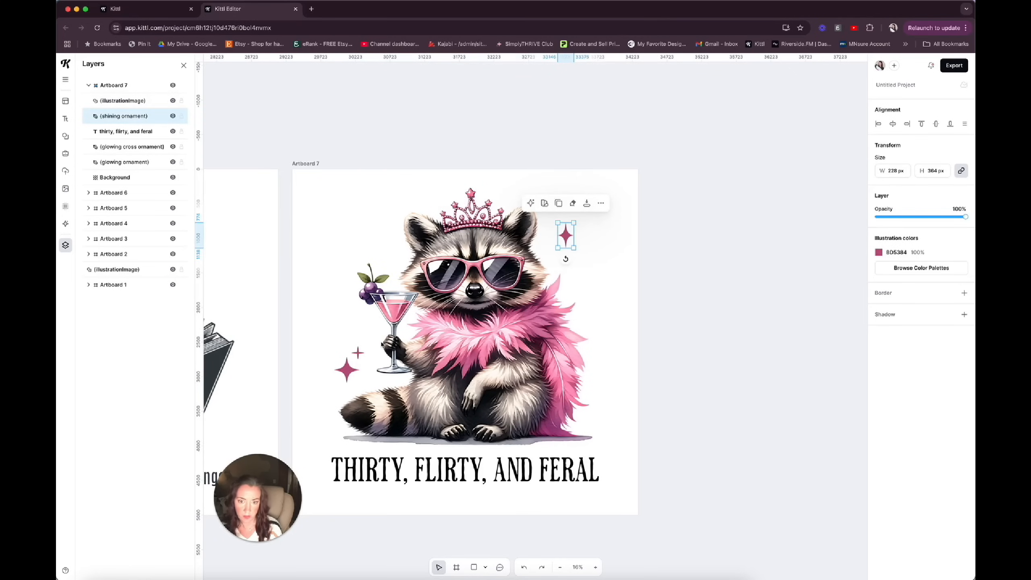
pyautogui.click(359, 351)
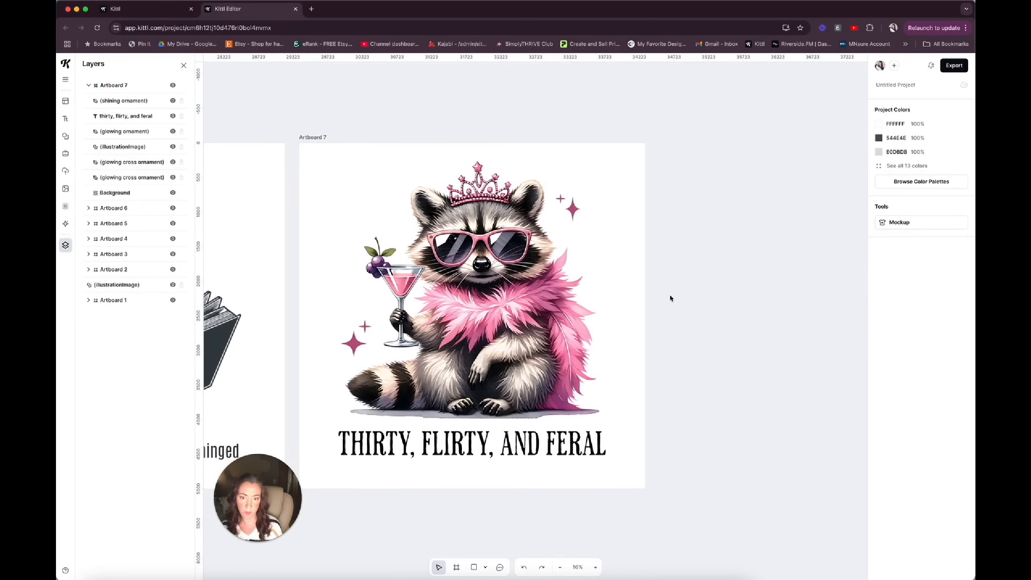
# Review the full row of seven shirt-design artboards.
pyautogui.scroll(-5, 546, 476)
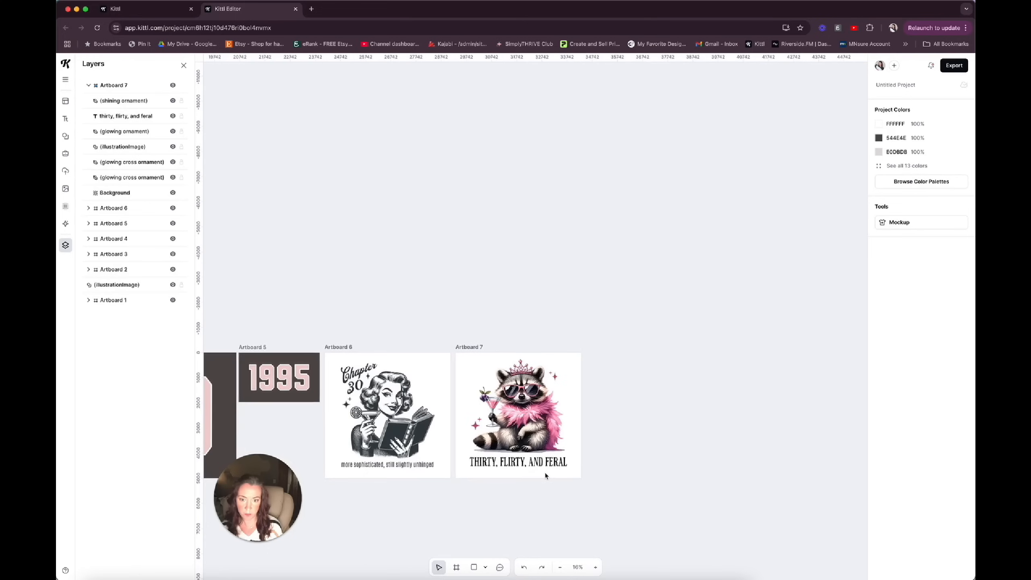
pyautogui.hscroll(-10, 545, 476)
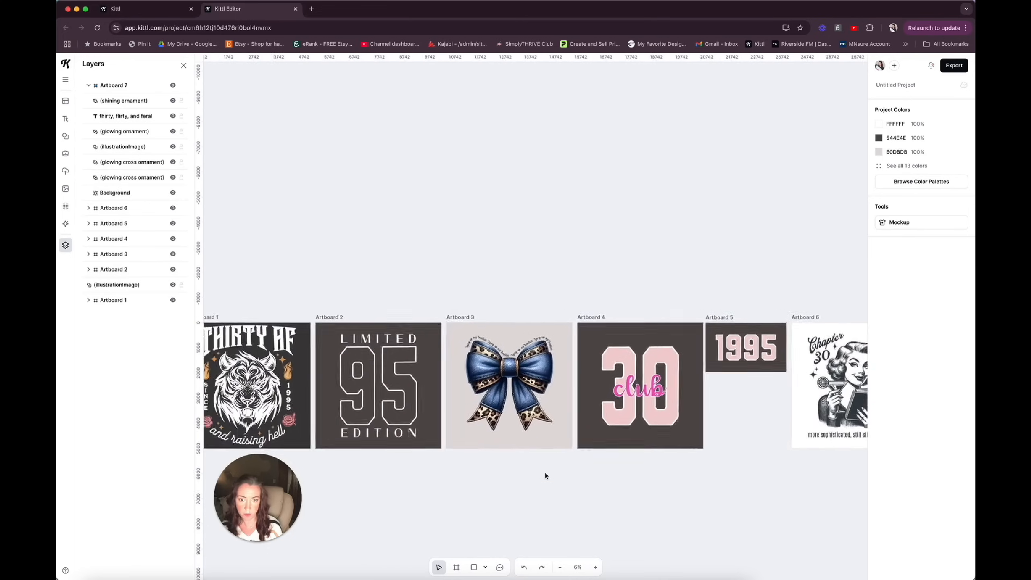
pyautogui.hscroll(-2, 545, 476)
pyautogui.hscroll(4, 546, 476)
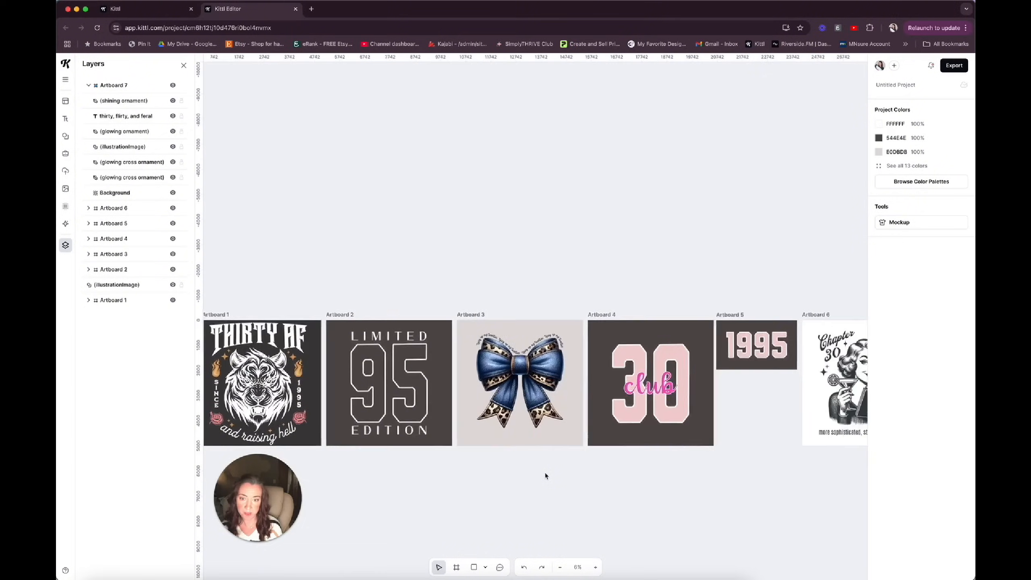
pyautogui.scroll(-5, 545, 477)
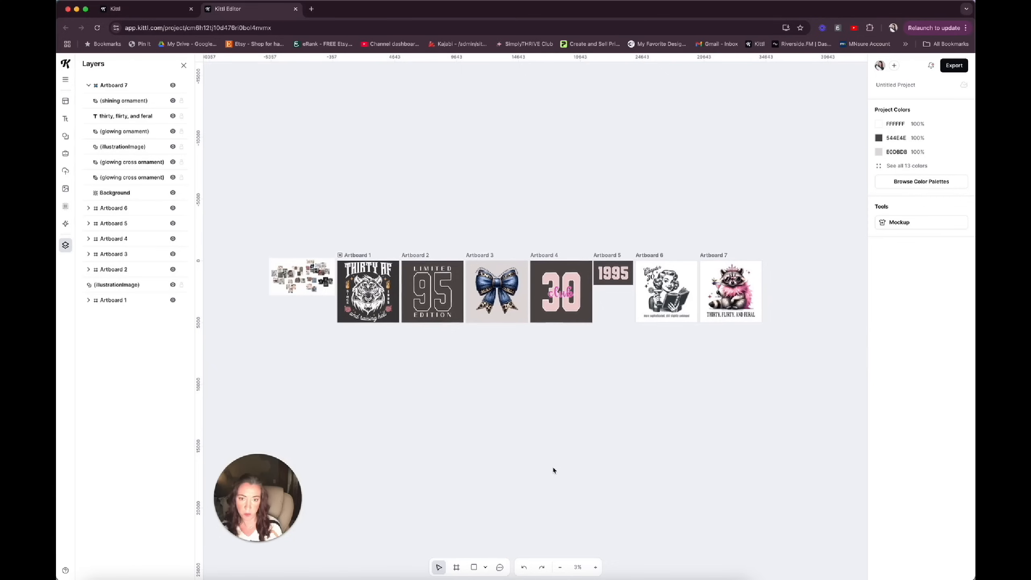
pyautogui.scroll(6, 552, 470)
pyautogui.scroll(-3, 554, 471)
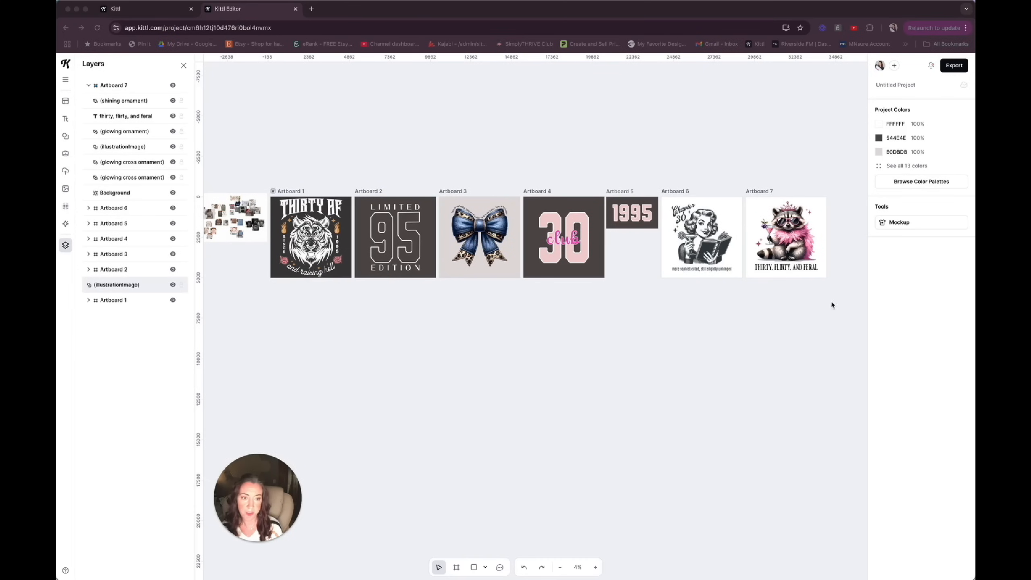
pyautogui.moveTo(308, 318); pyautogui.dragTo(786, 188)
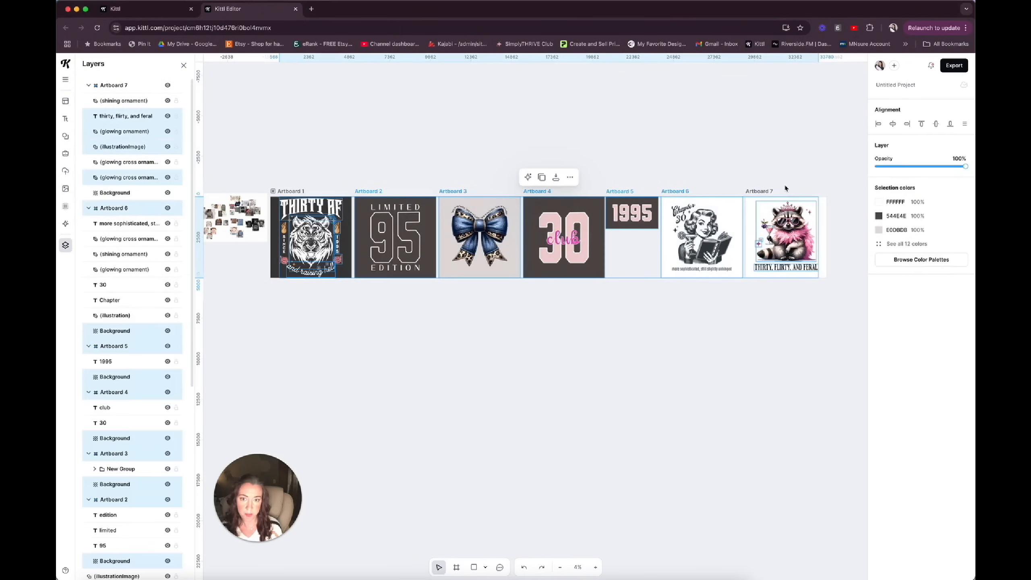
pyautogui.moveTo(280, 167); pyautogui.dragTo(824, 292)
pyautogui.click(745, 311)
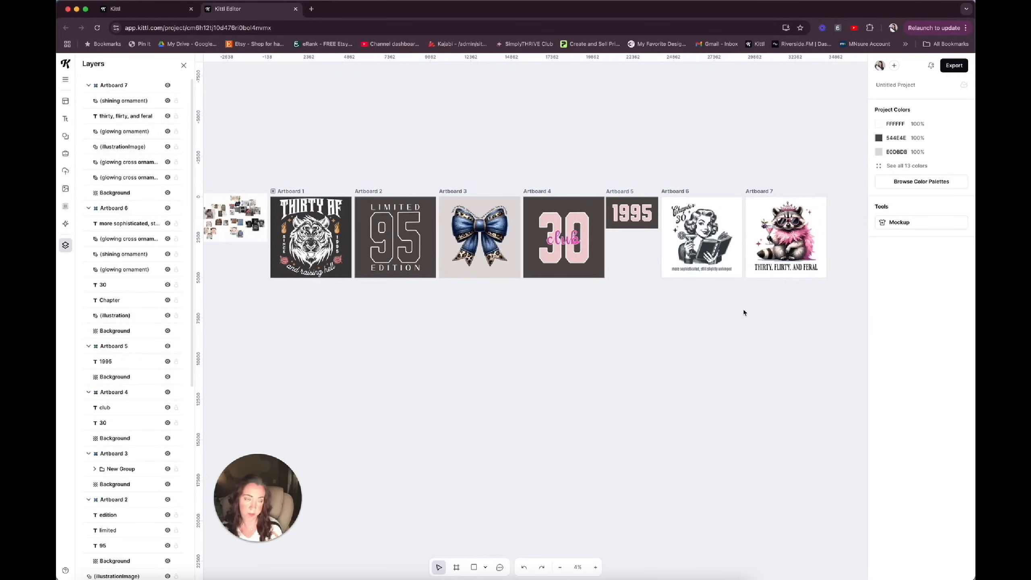
# Set up the PNG export of all seven artboards with Remove Background and Optimize Quality enabled.
pyautogui.click(953, 65)
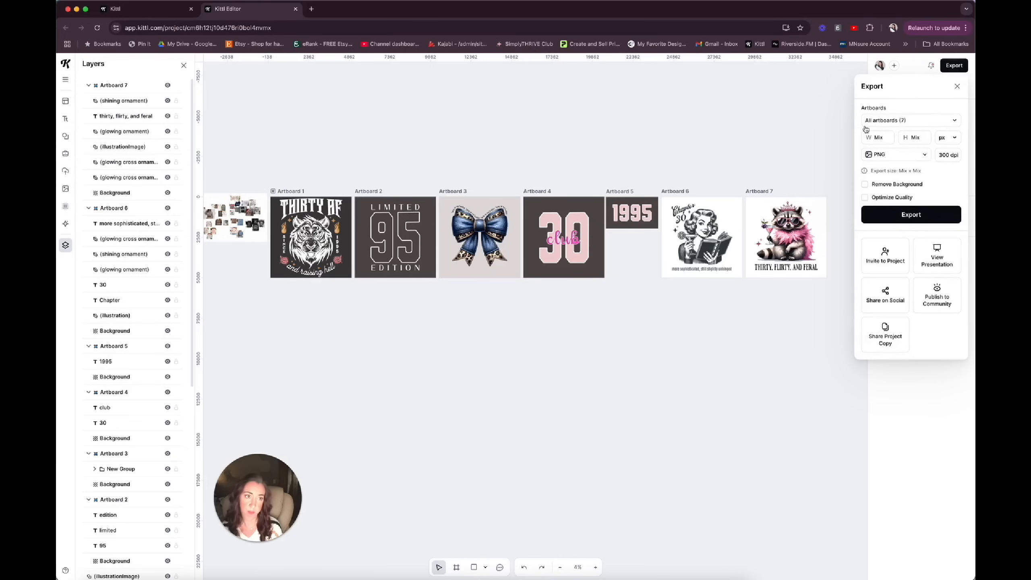
pyautogui.click(864, 185)
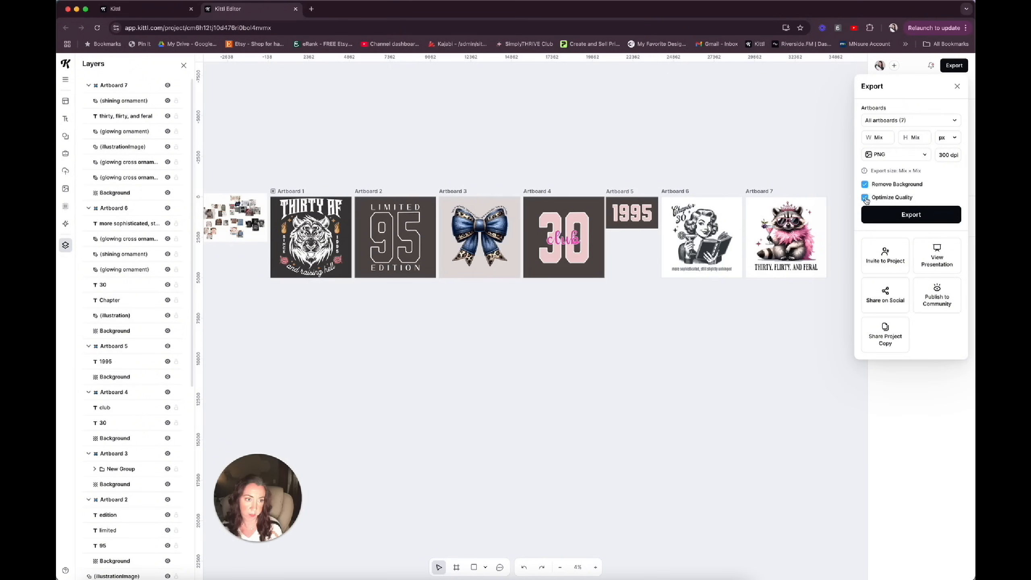
pyautogui.click(865, 198)
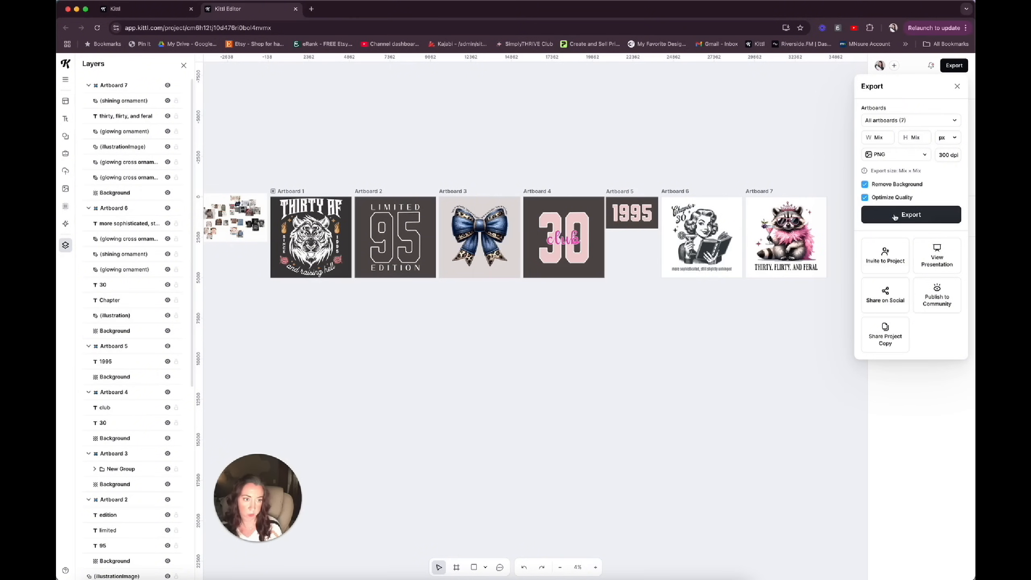